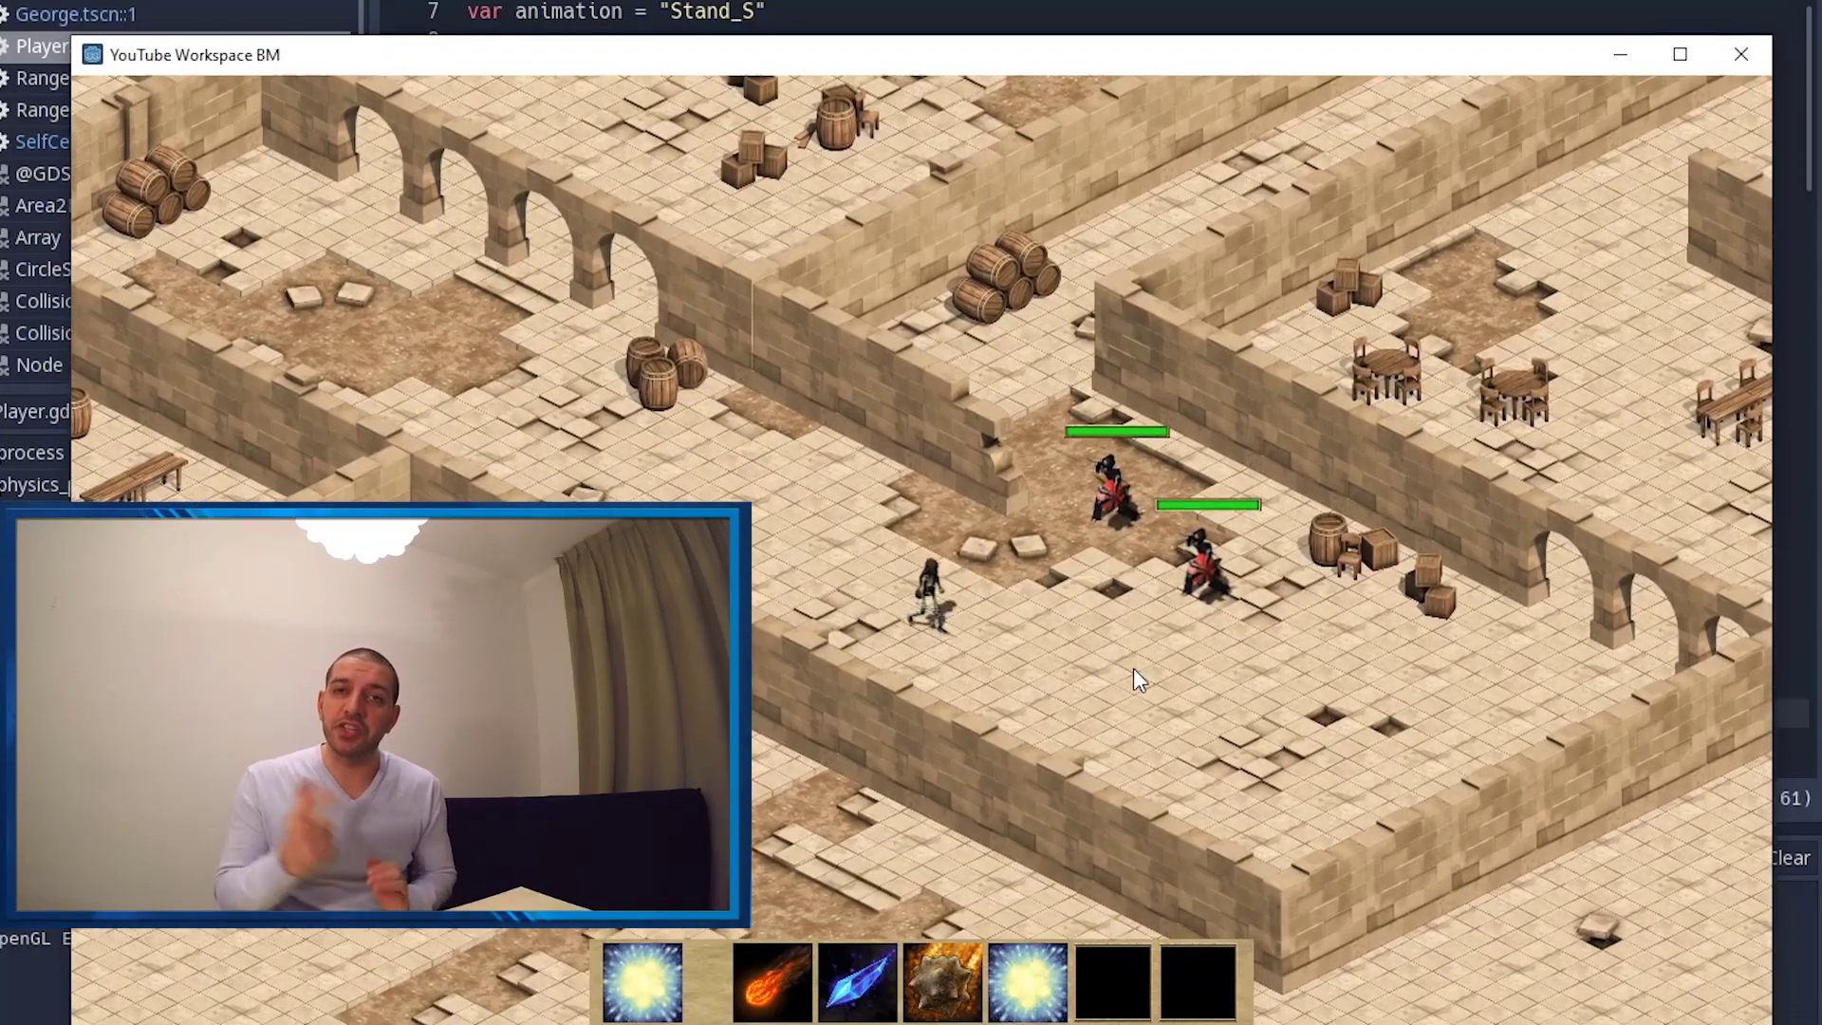
# - Cast repeated ice nova rings around the player, moving down-right to hit the nearby enemy
pyautogui.rightClick(1048, 575)
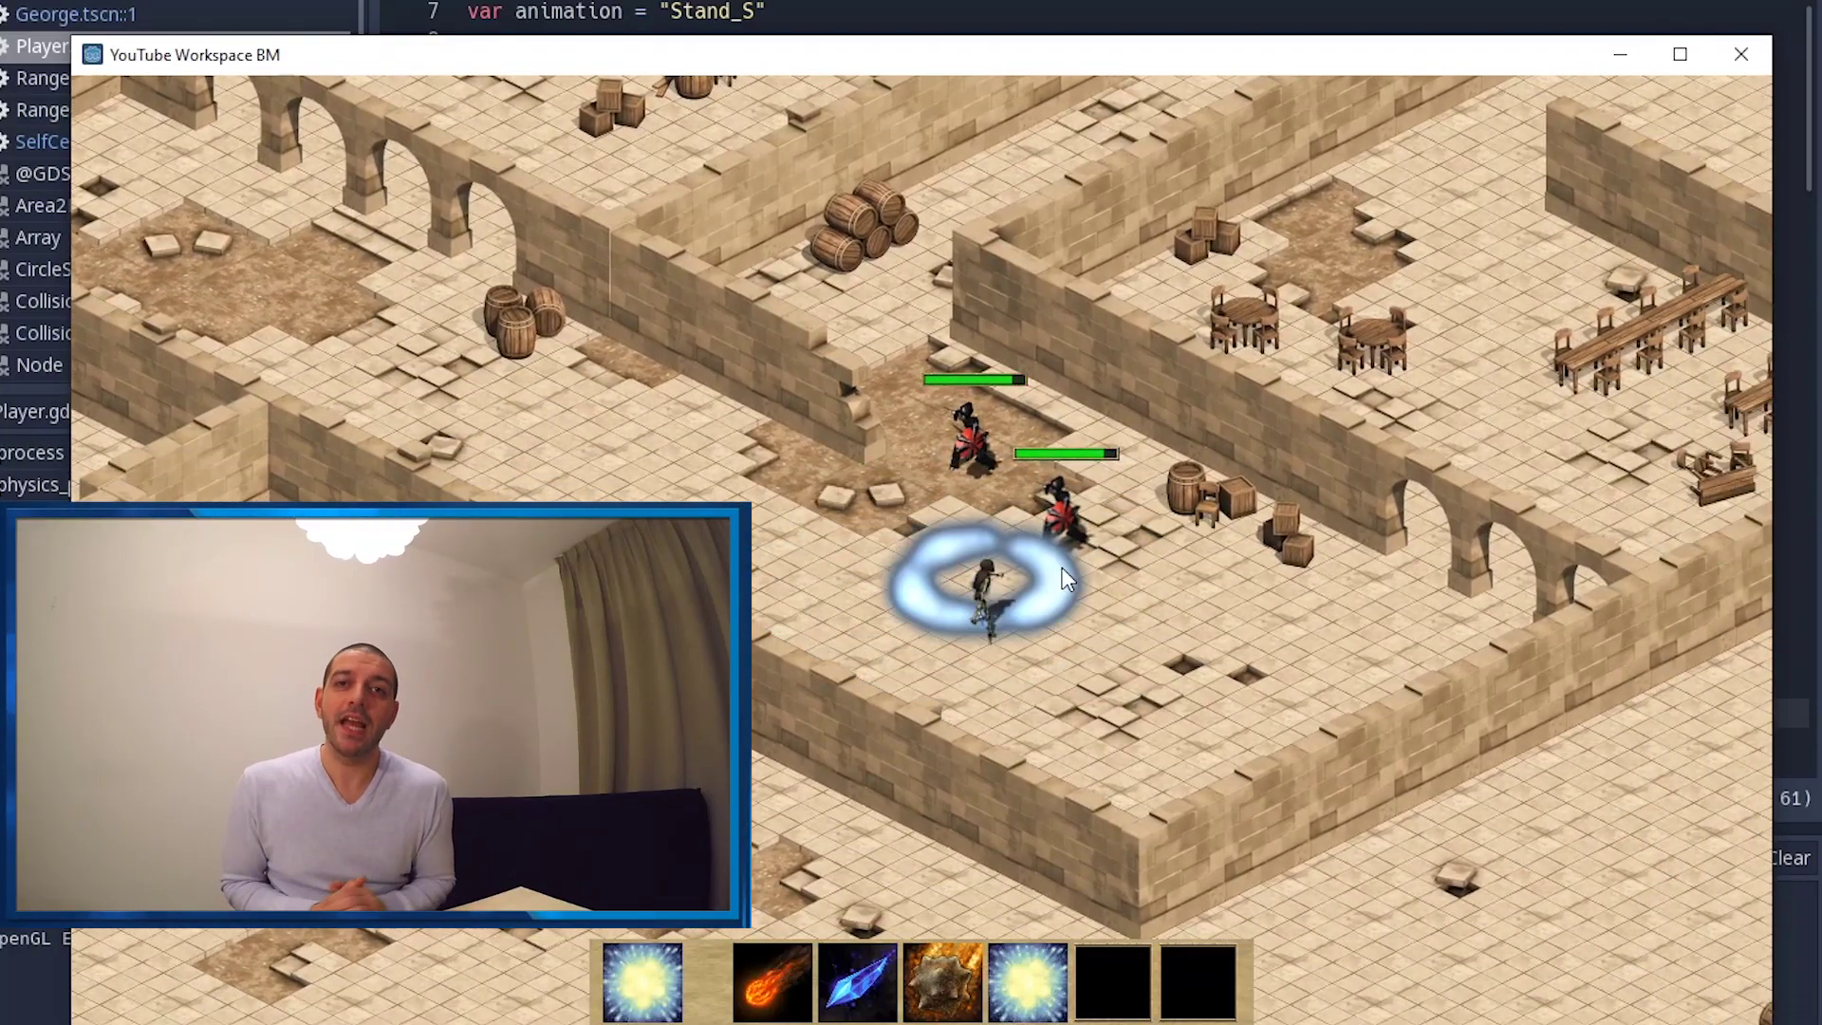
pyautogui.rightClick(1040, 600)
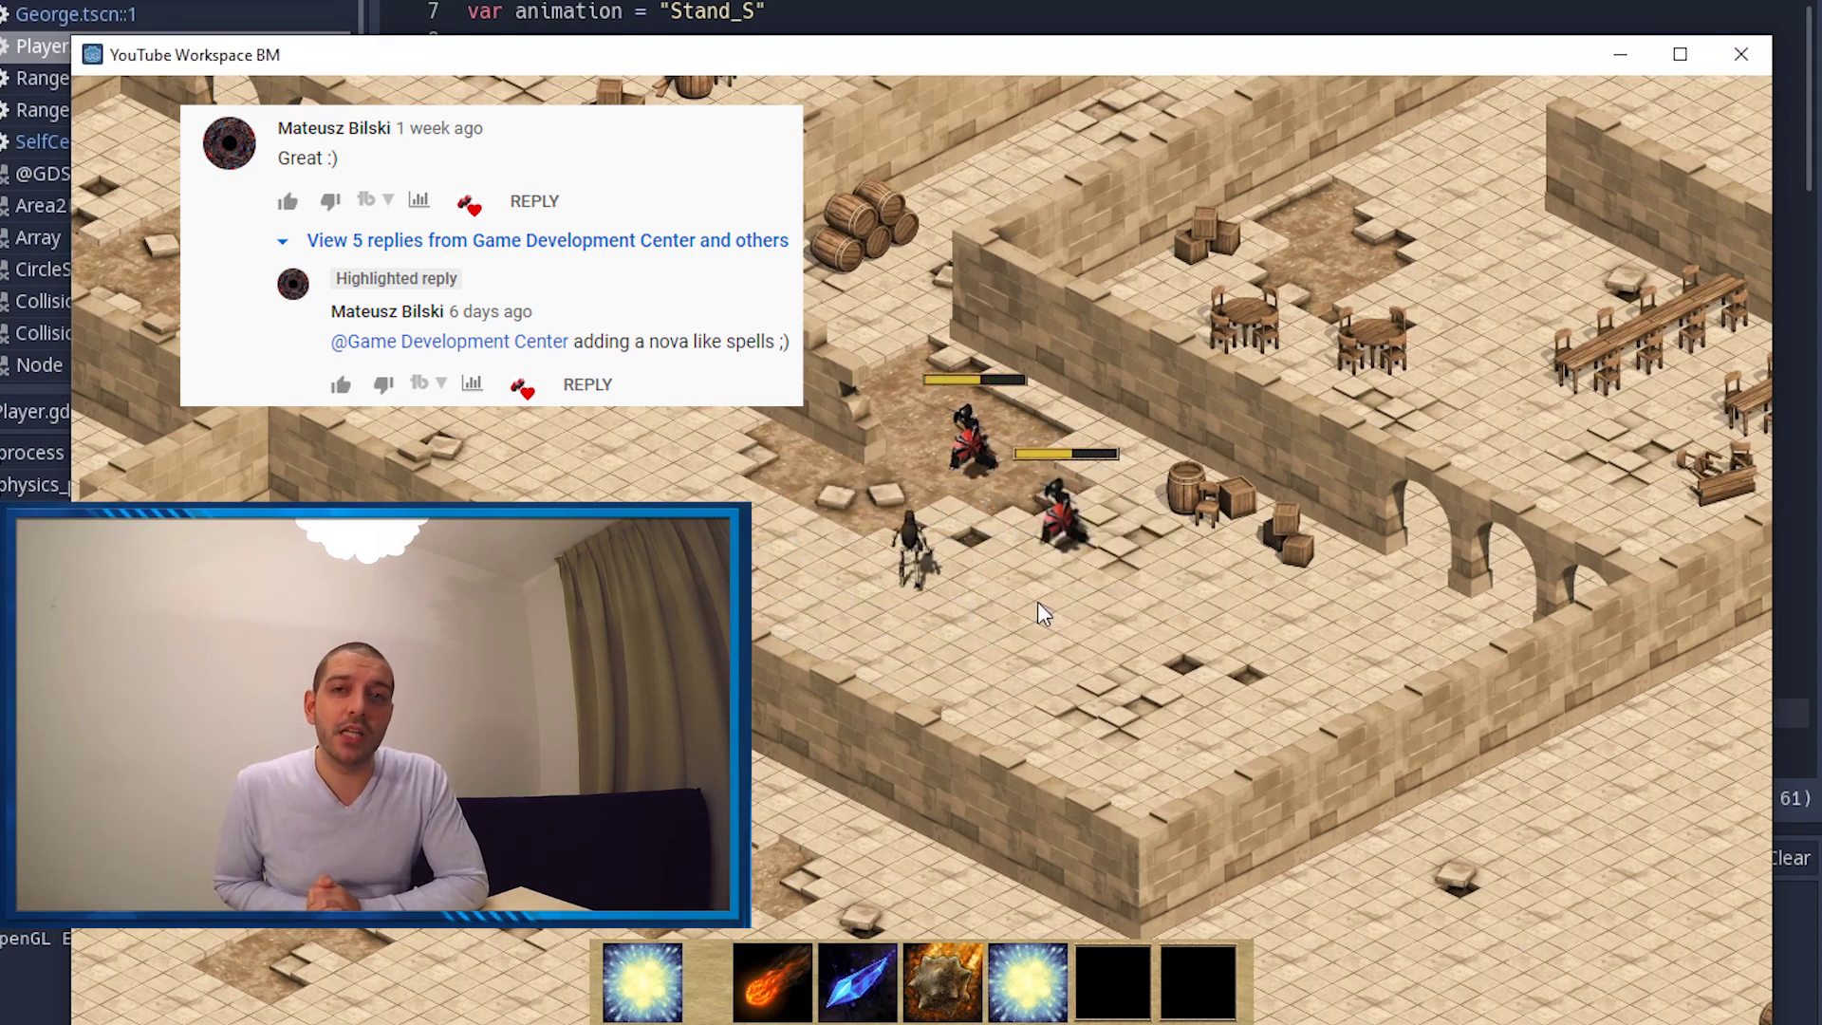
pyautogui.click(1037, 602)
pyautogui.rightClick(1062, 595)
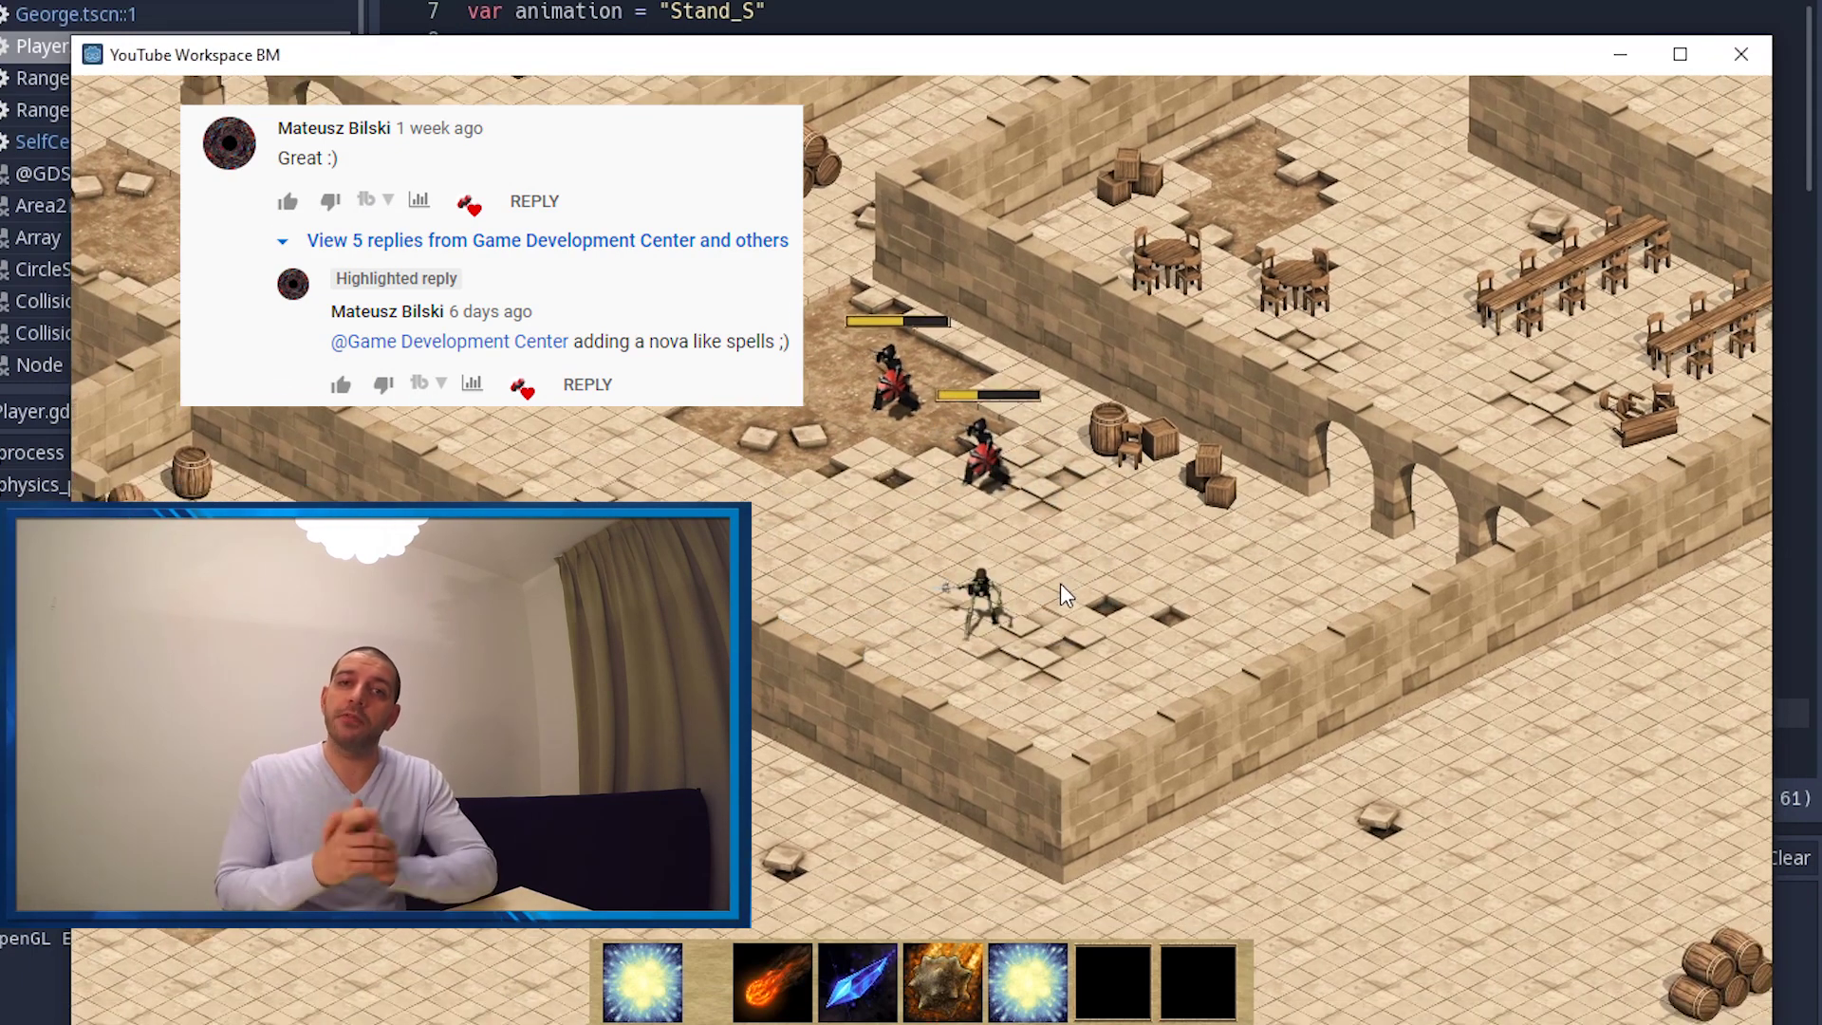
pyautogui.rightClick(1060, 595)
pyautogui.rightClick(1061, 595)
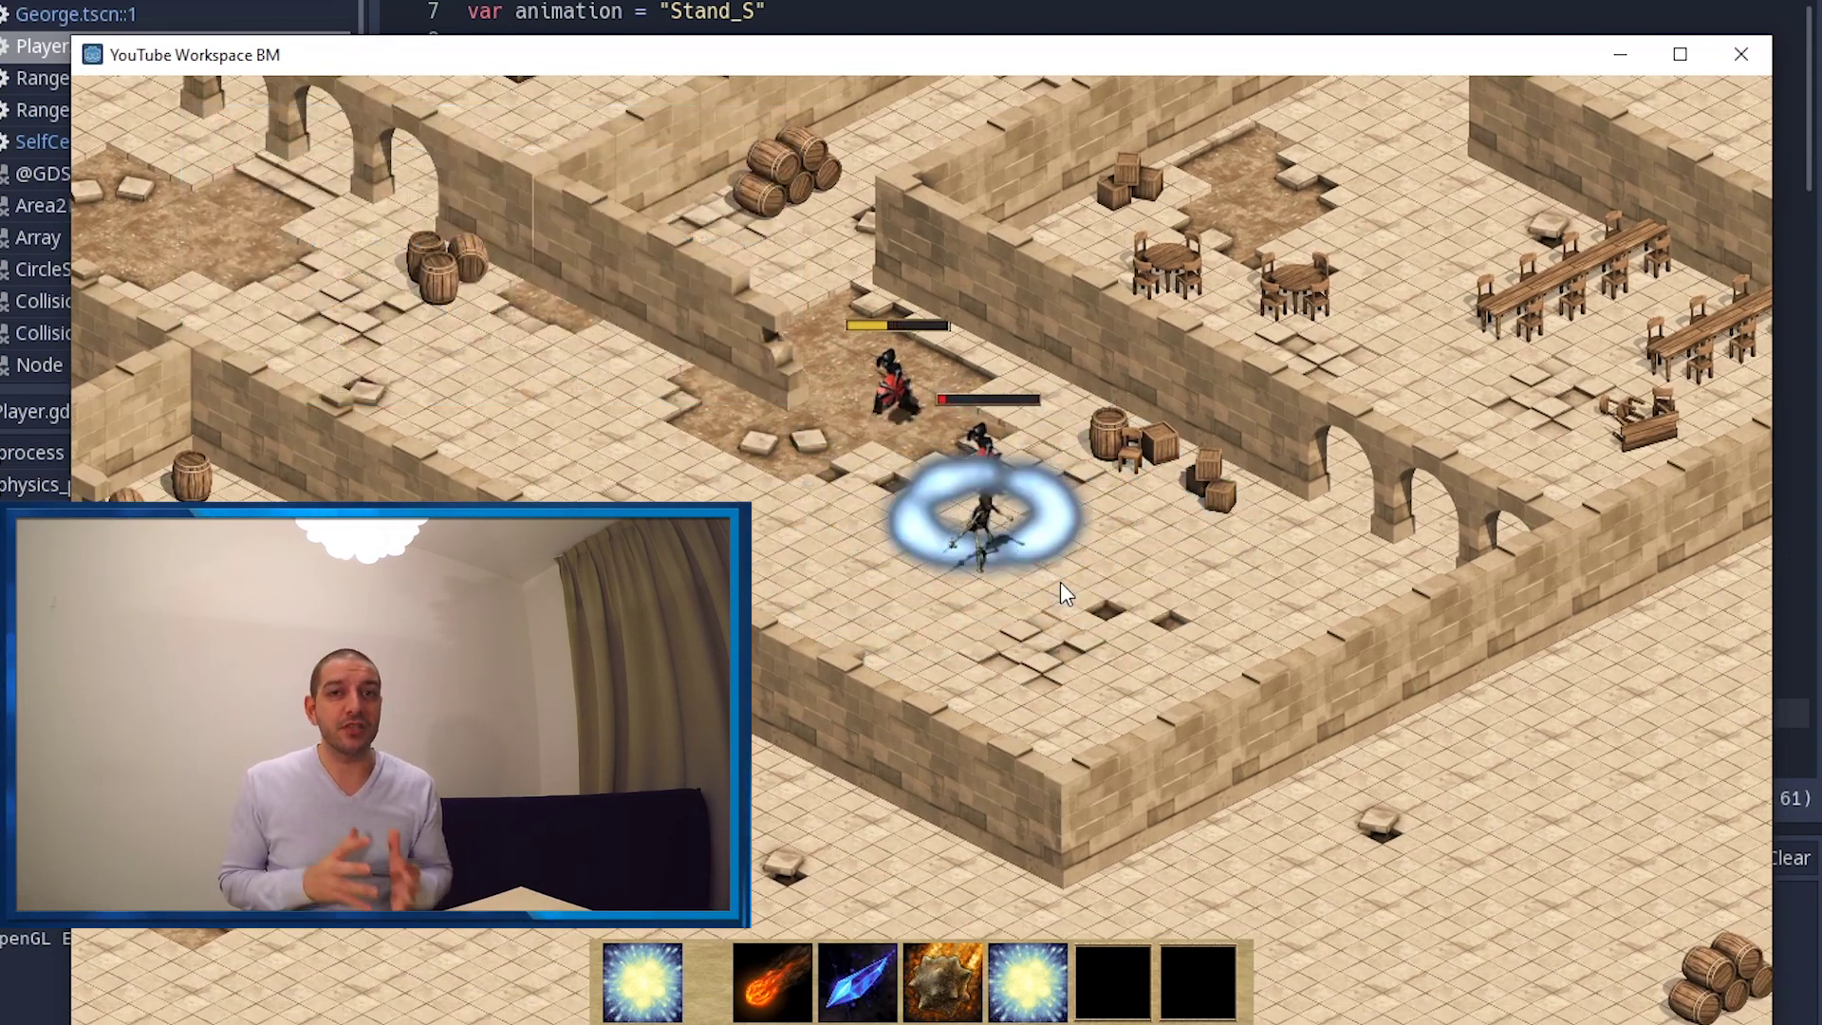
pyautogui.rightClick(1058, 559)
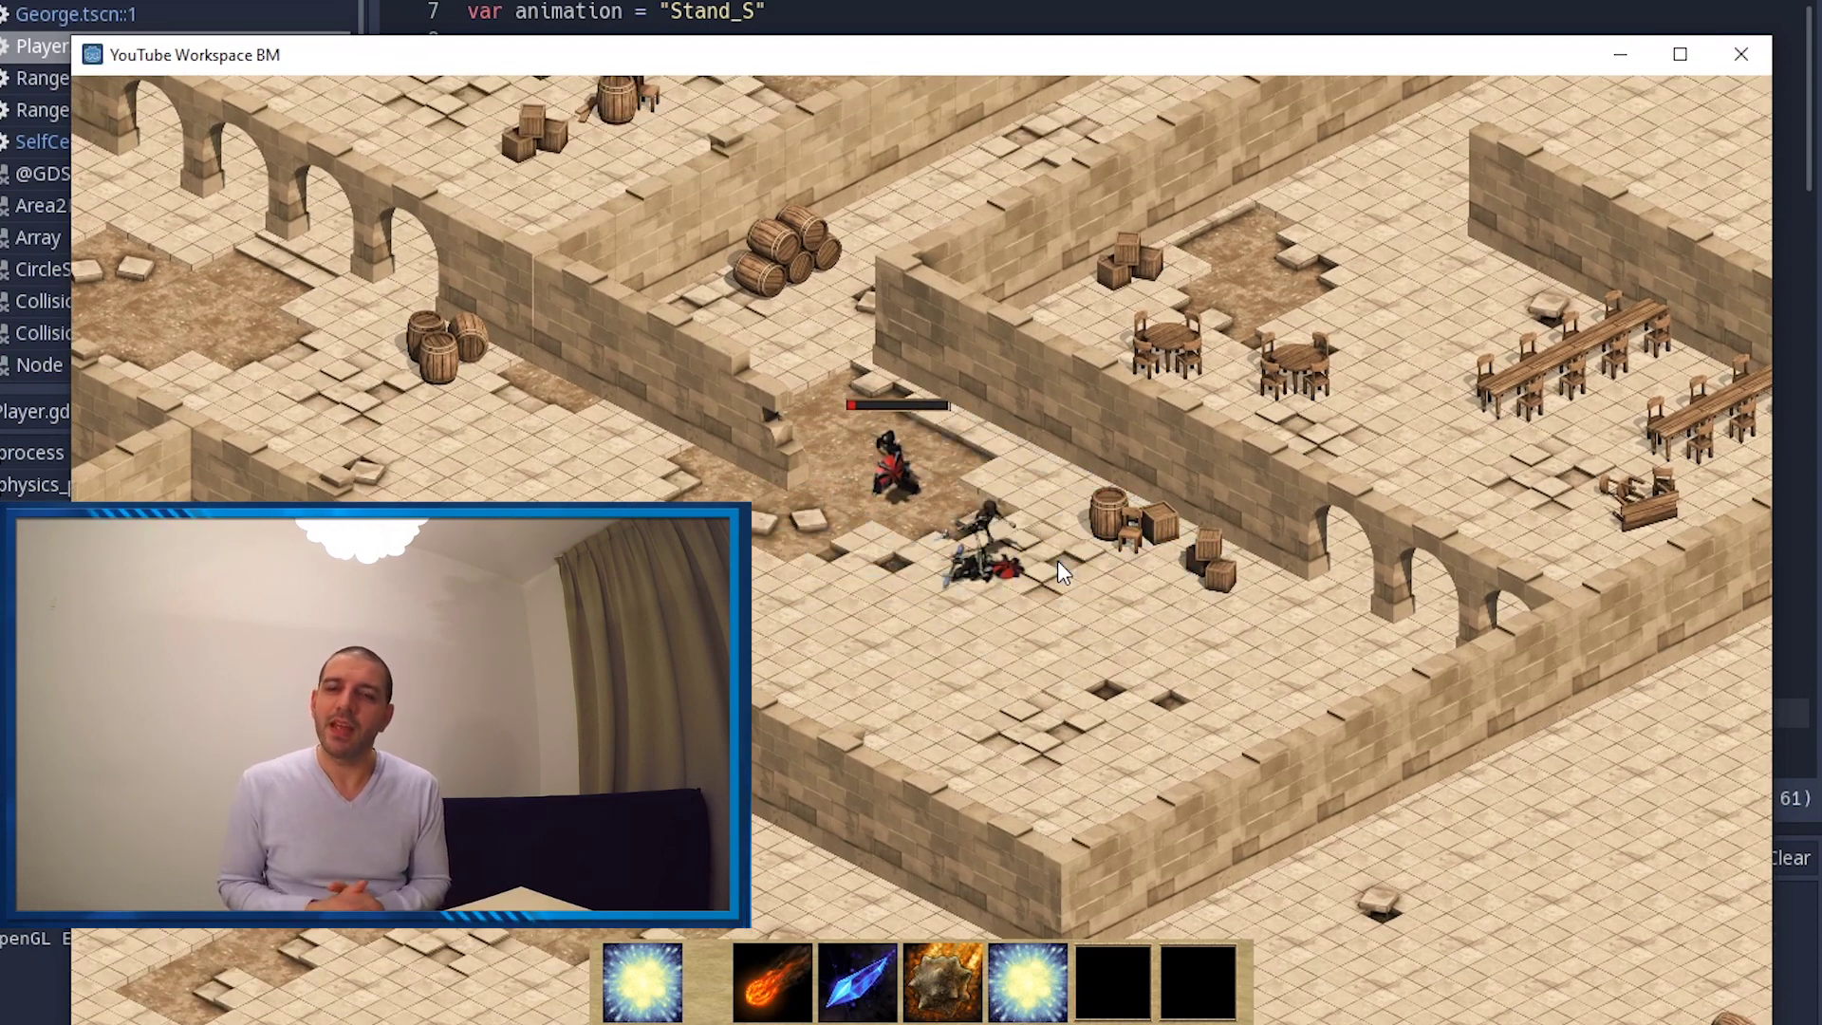
pyautogui.rightClick(1058, 560)
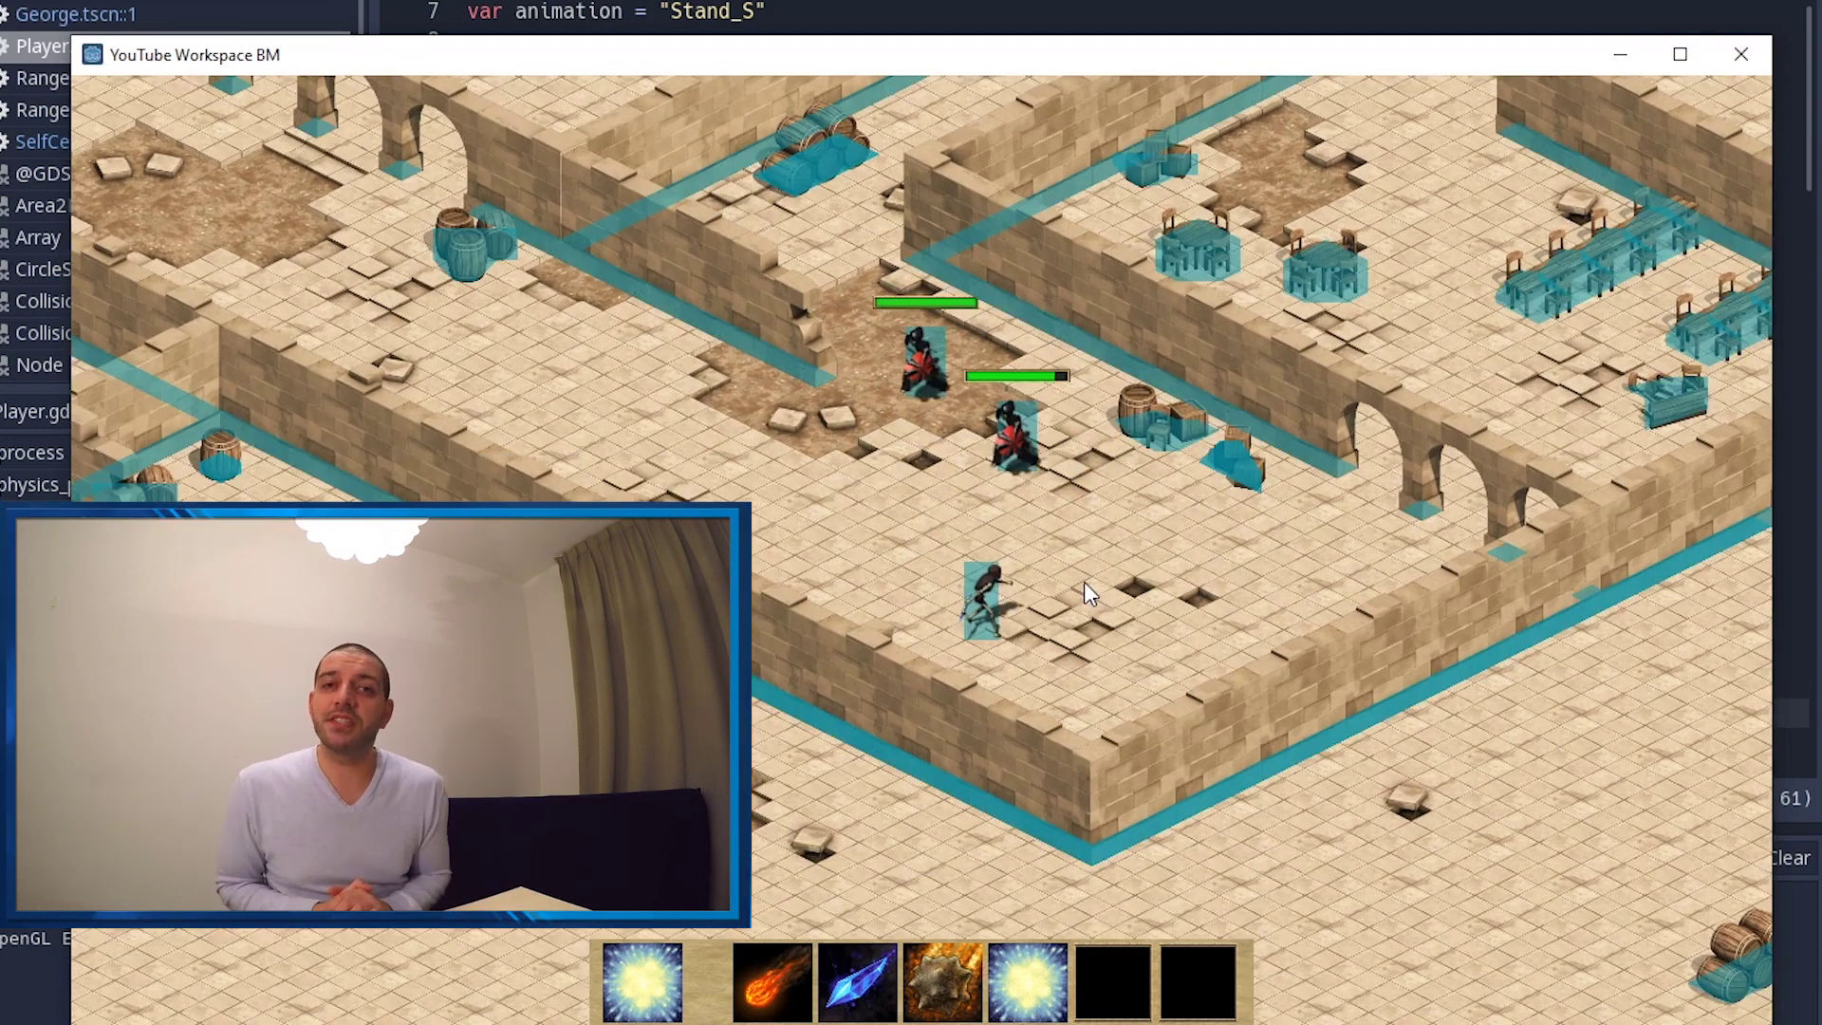
pyautogui.rightClick(1083, 581)
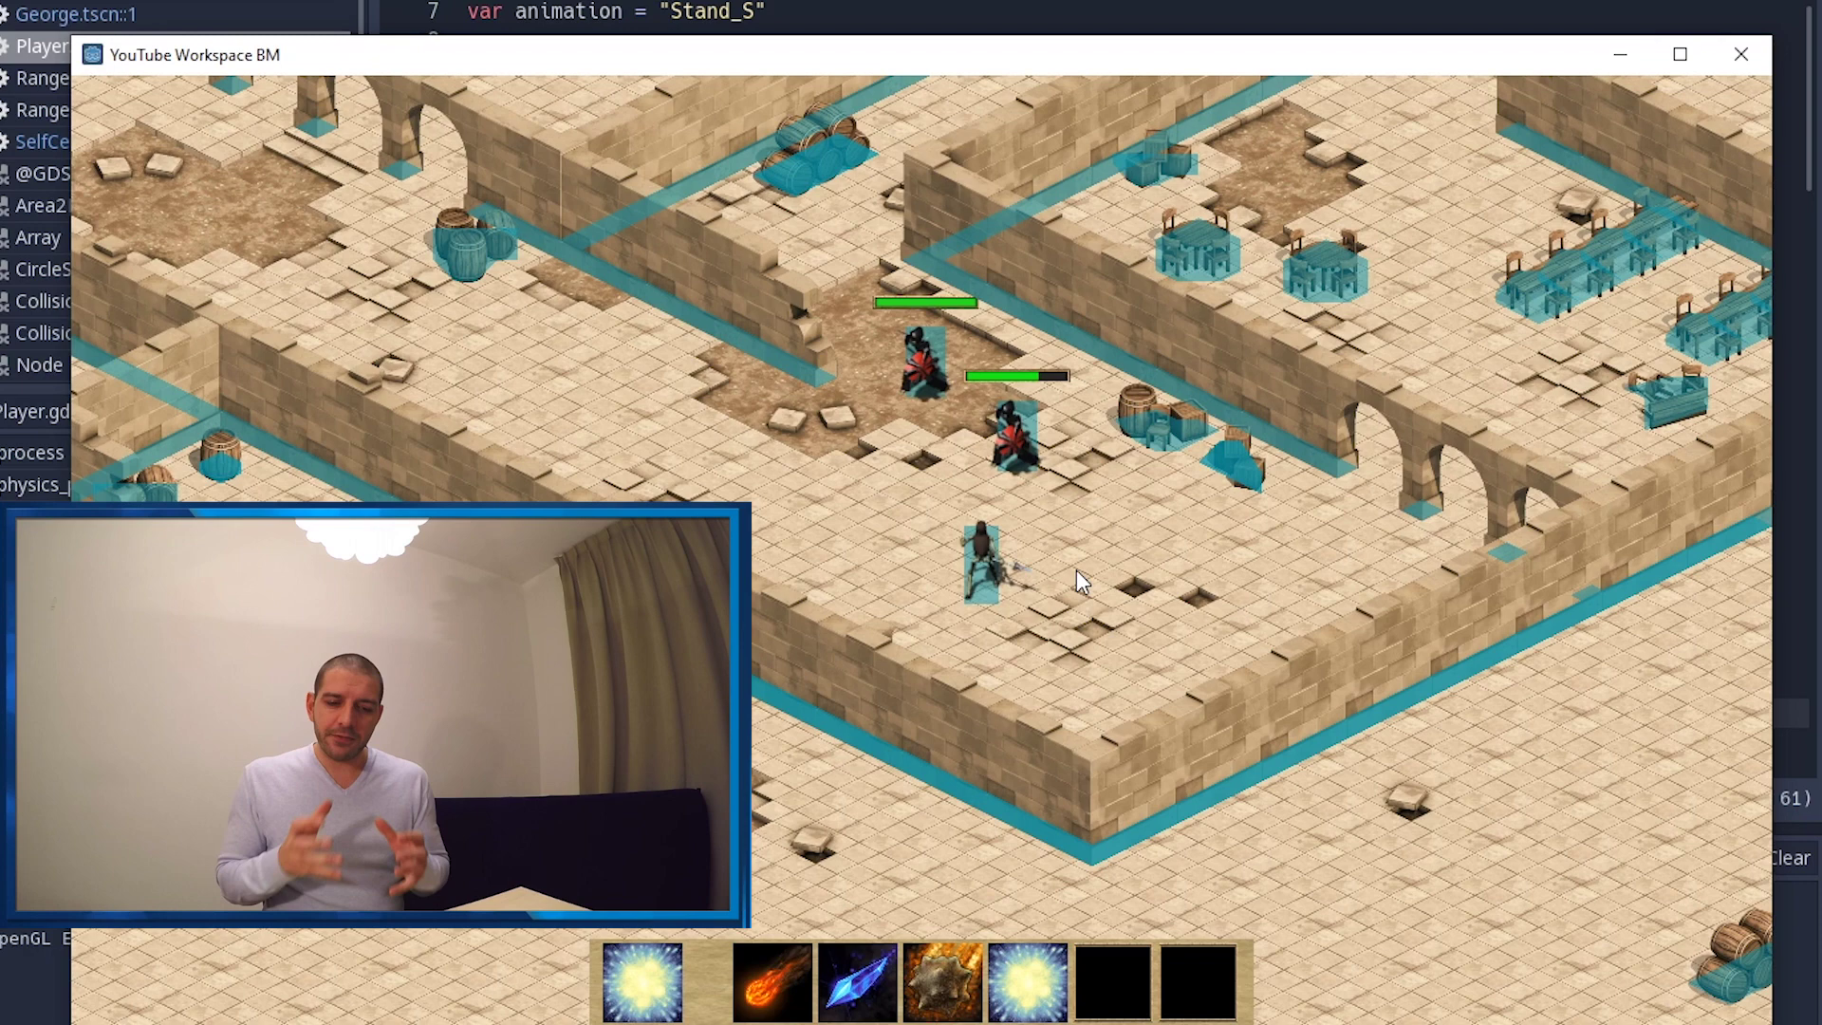
pyautogui.rightClick(1077, 557)
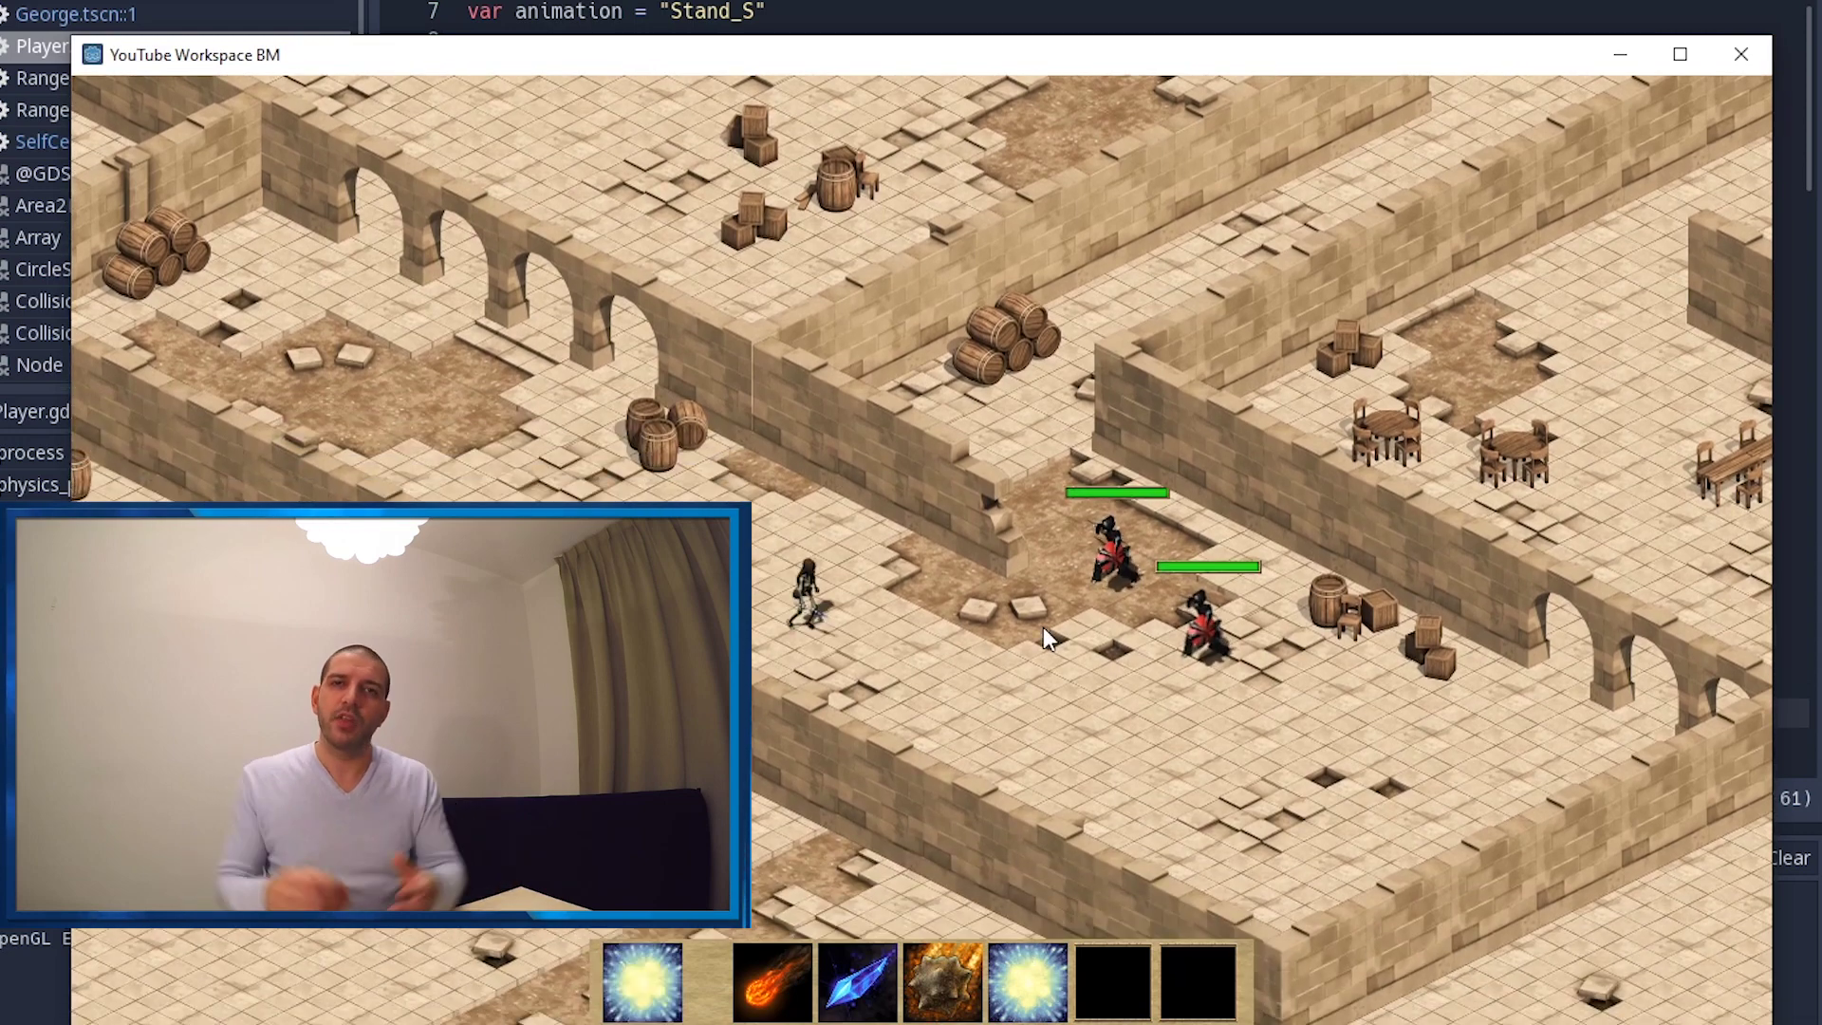
# - Walk toward the enemies and keep casting ice novas until both enemies die
pyautogui.rightClick(1047, 587)
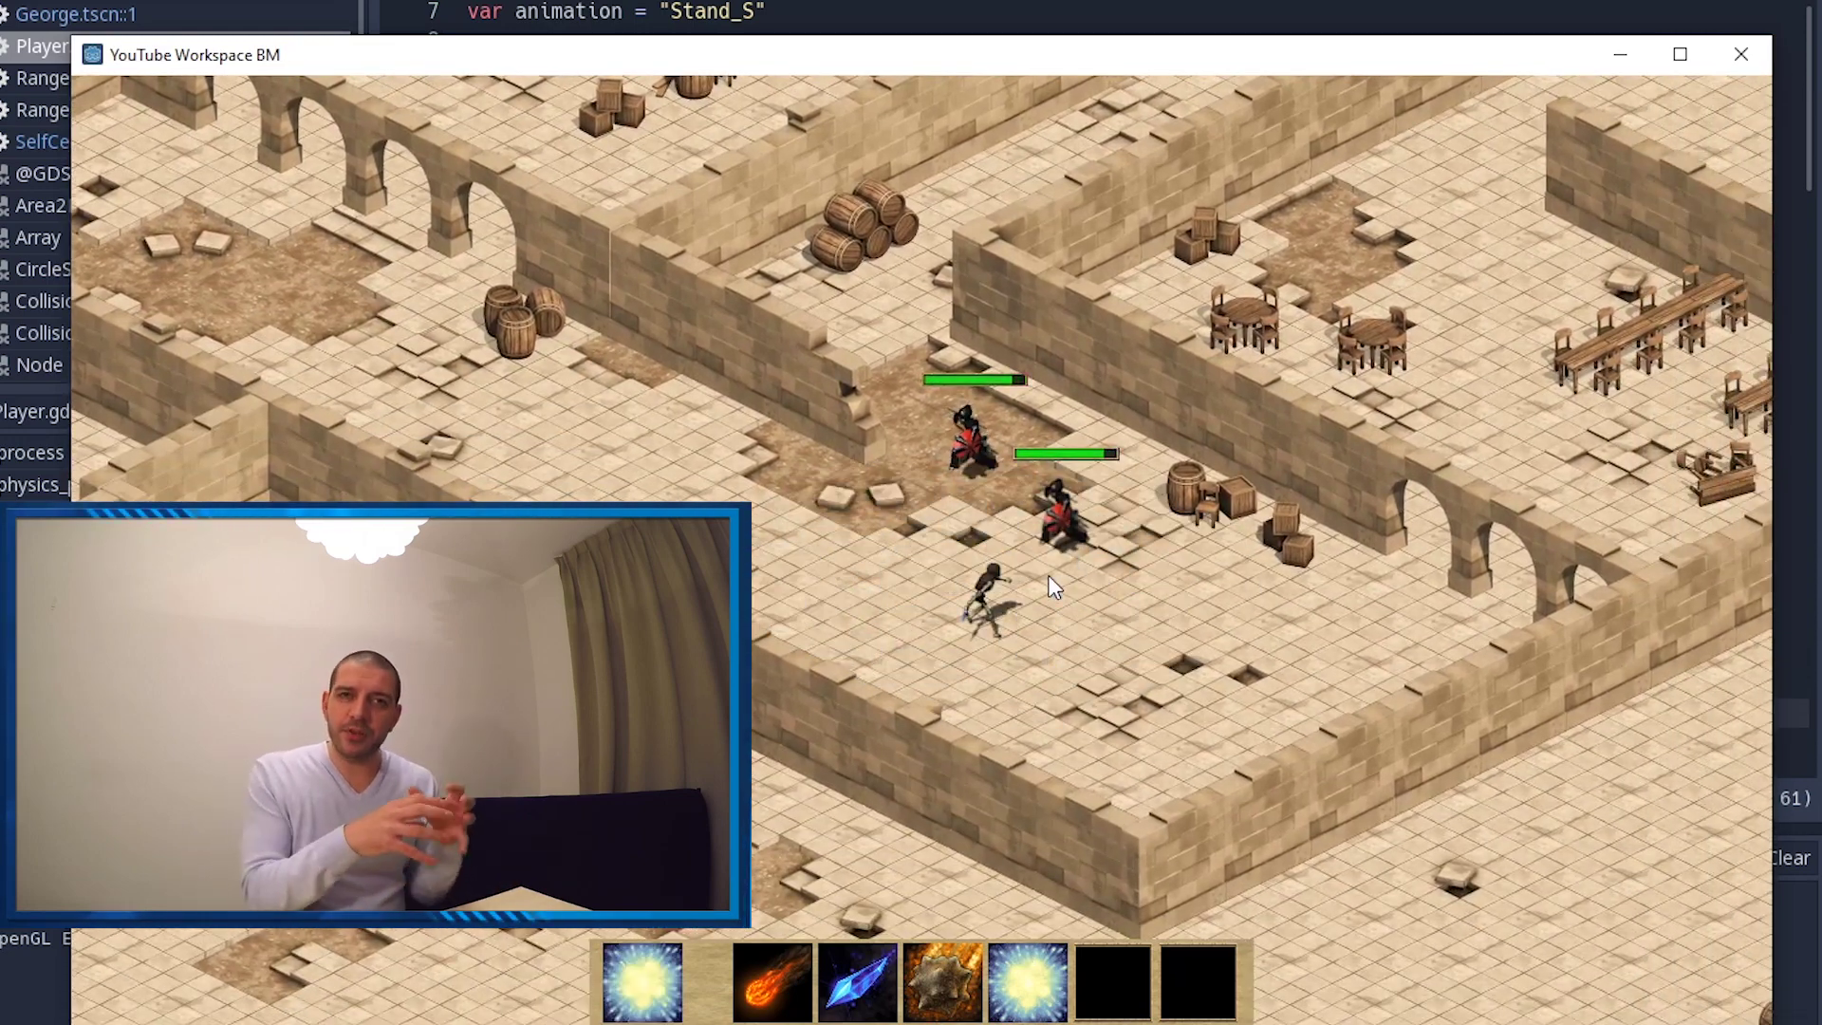
pyautogui.rightClick(1051, 588)
pyautogui.rightClick(1053, 604)
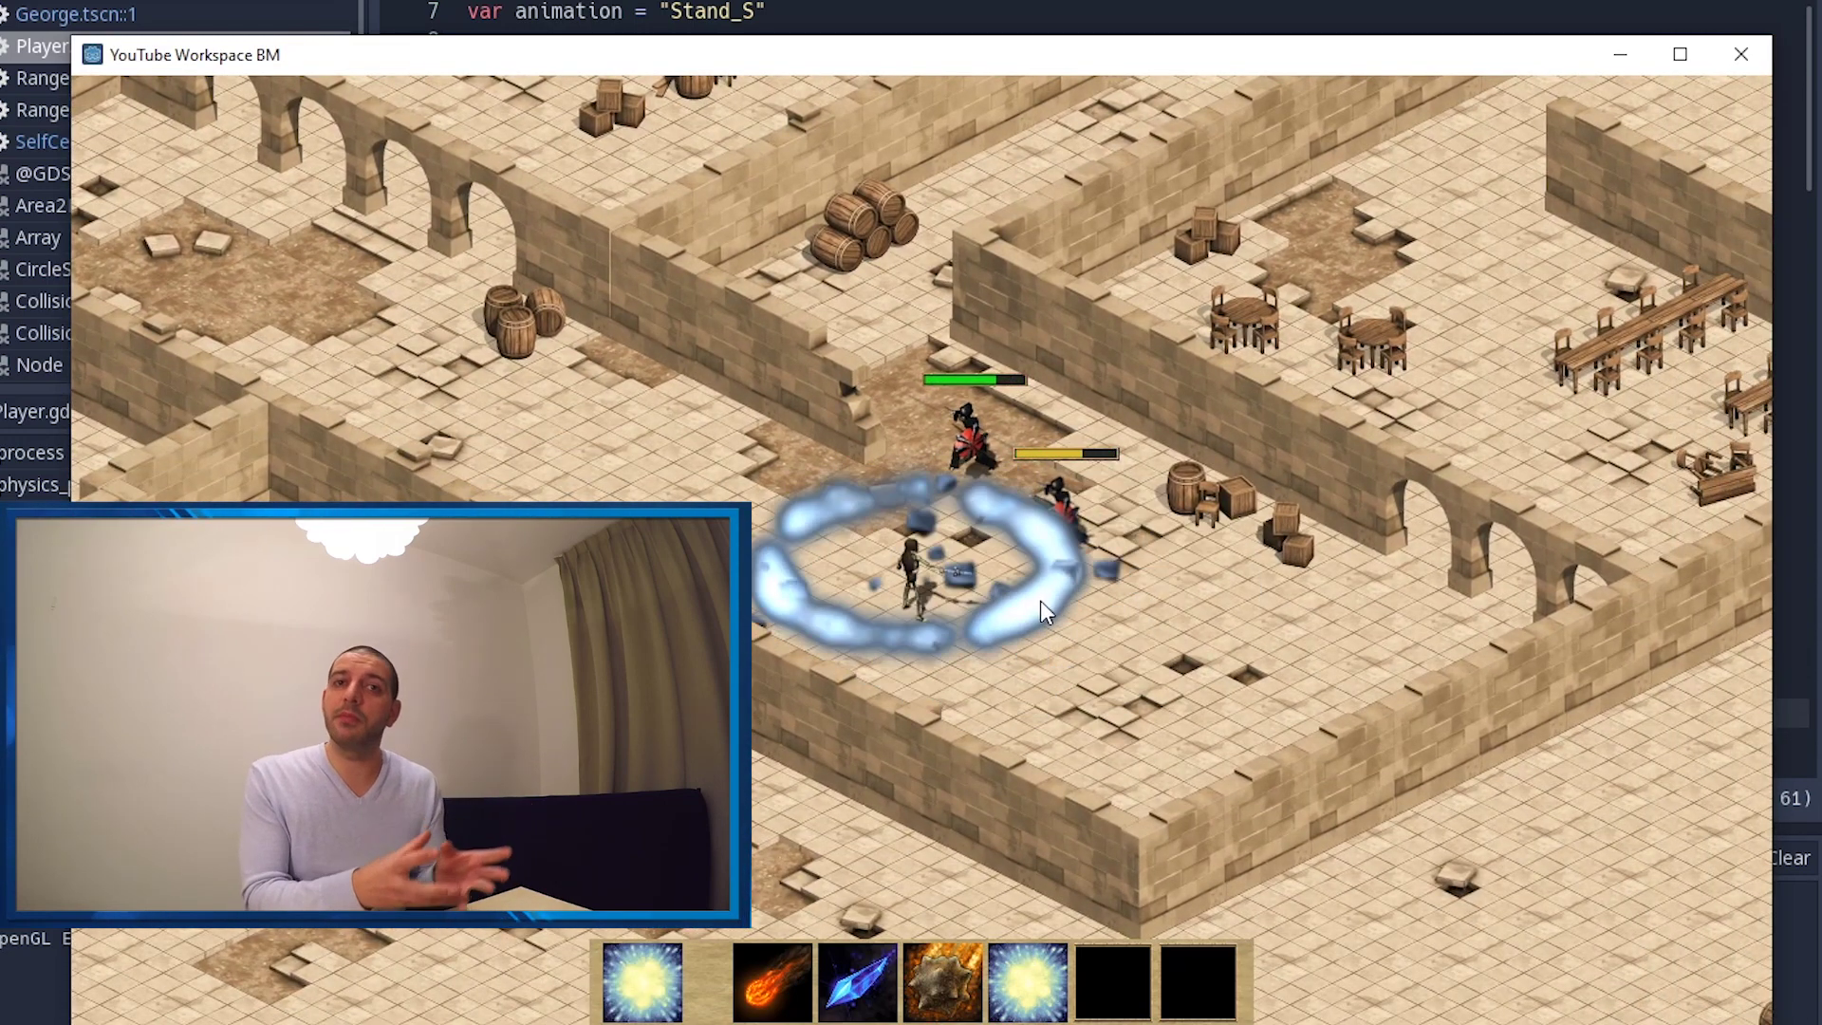
pyautogui.click(1039, 602)
pyautogui.rightClick(1061, 608)
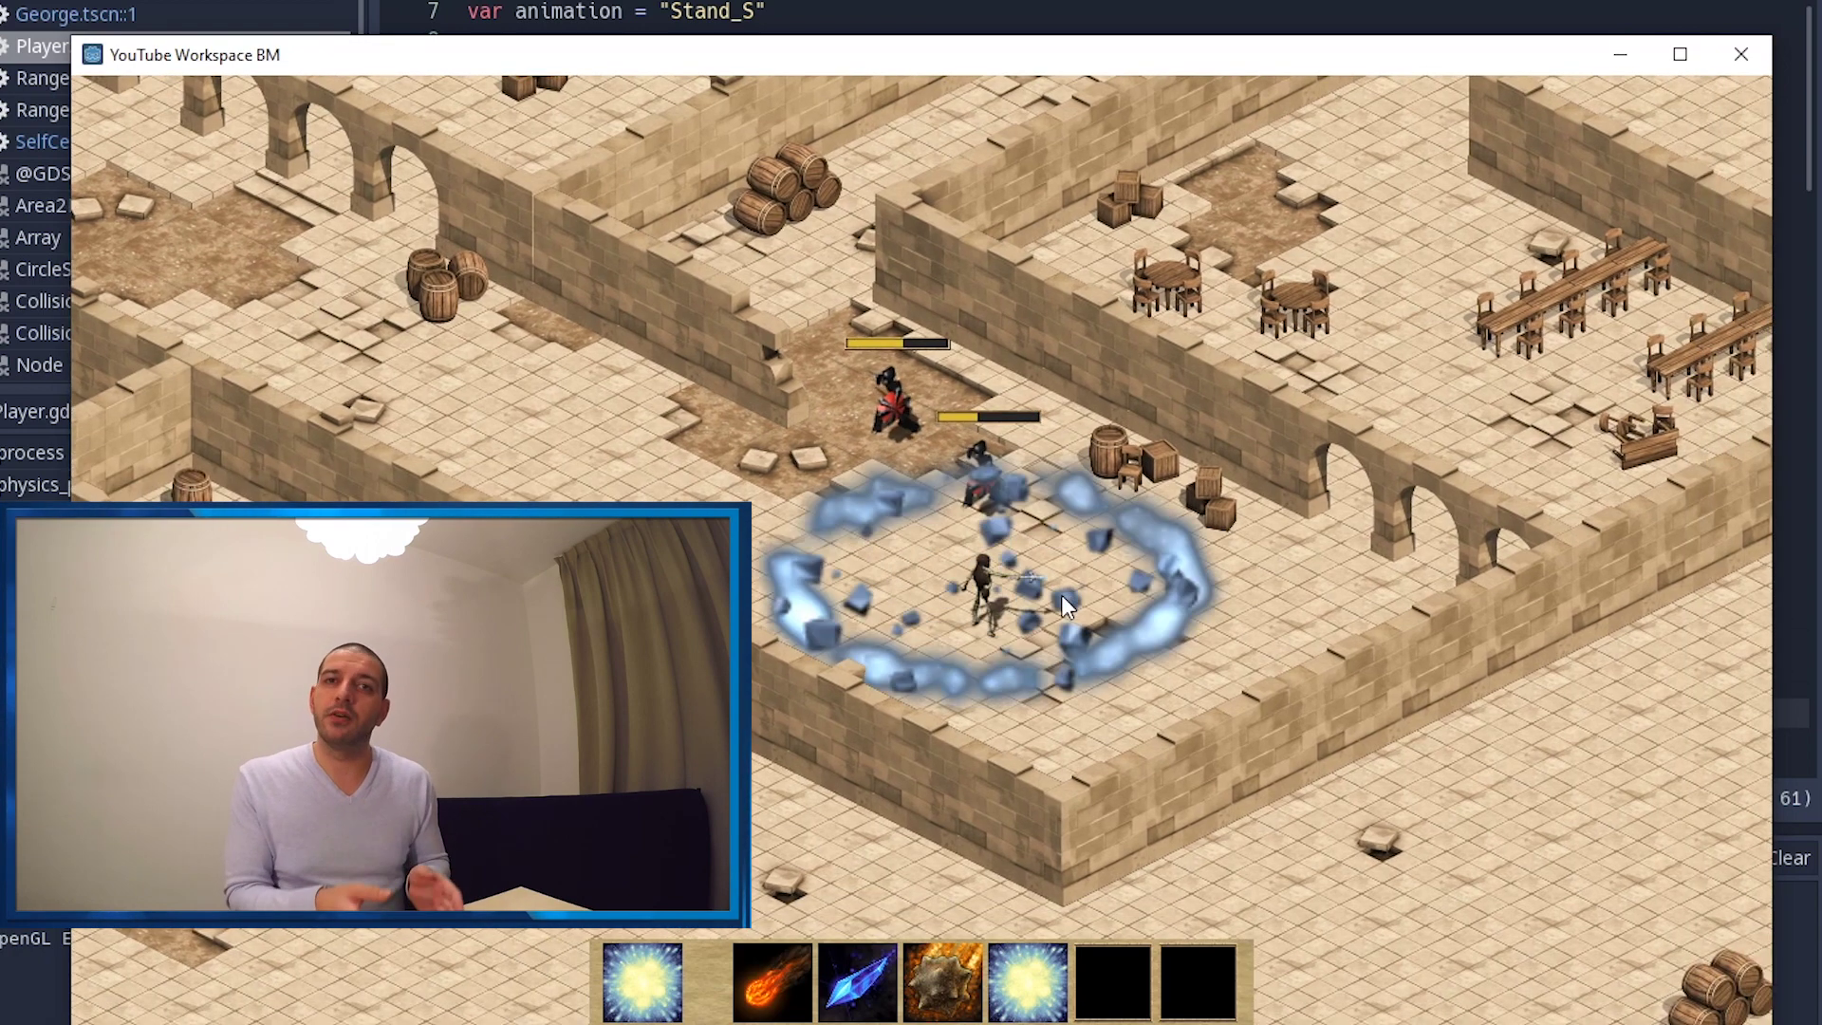
pyautogui.rightClick(1061, 586)
pyautogui.rightClick(1061, 586)
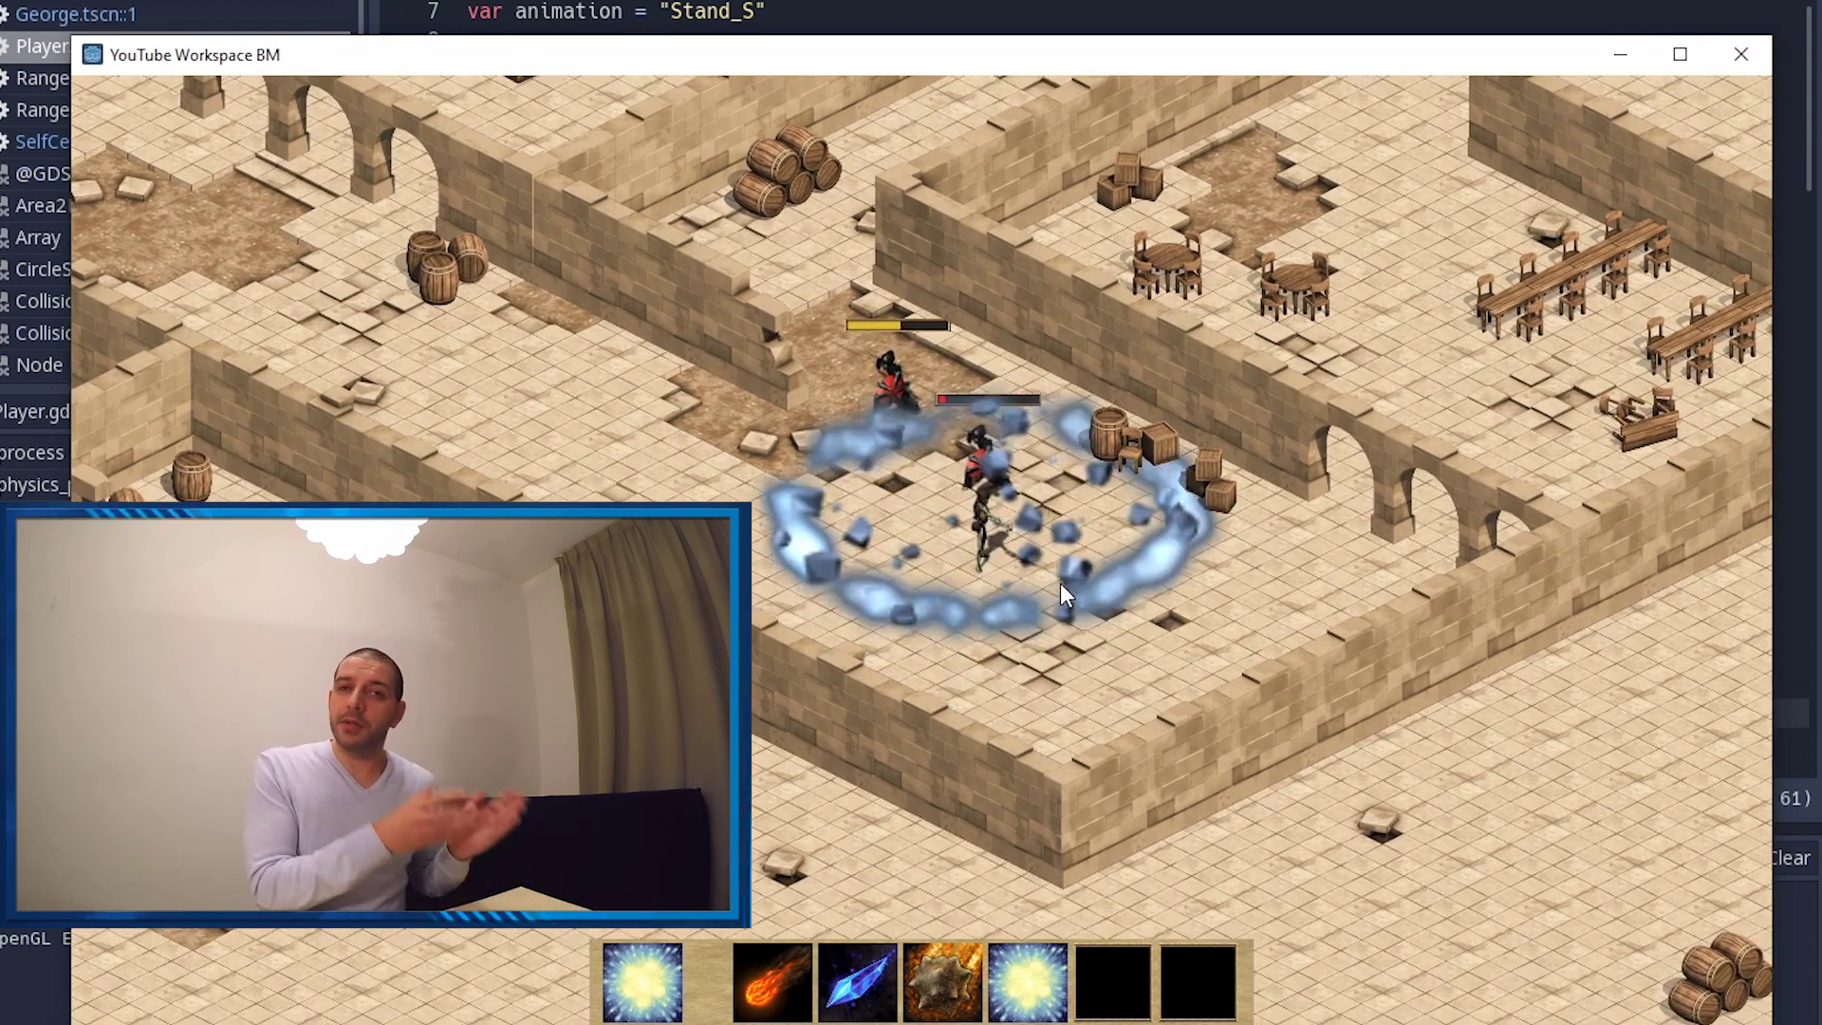
pyautogui.rightClick(1057, 560)
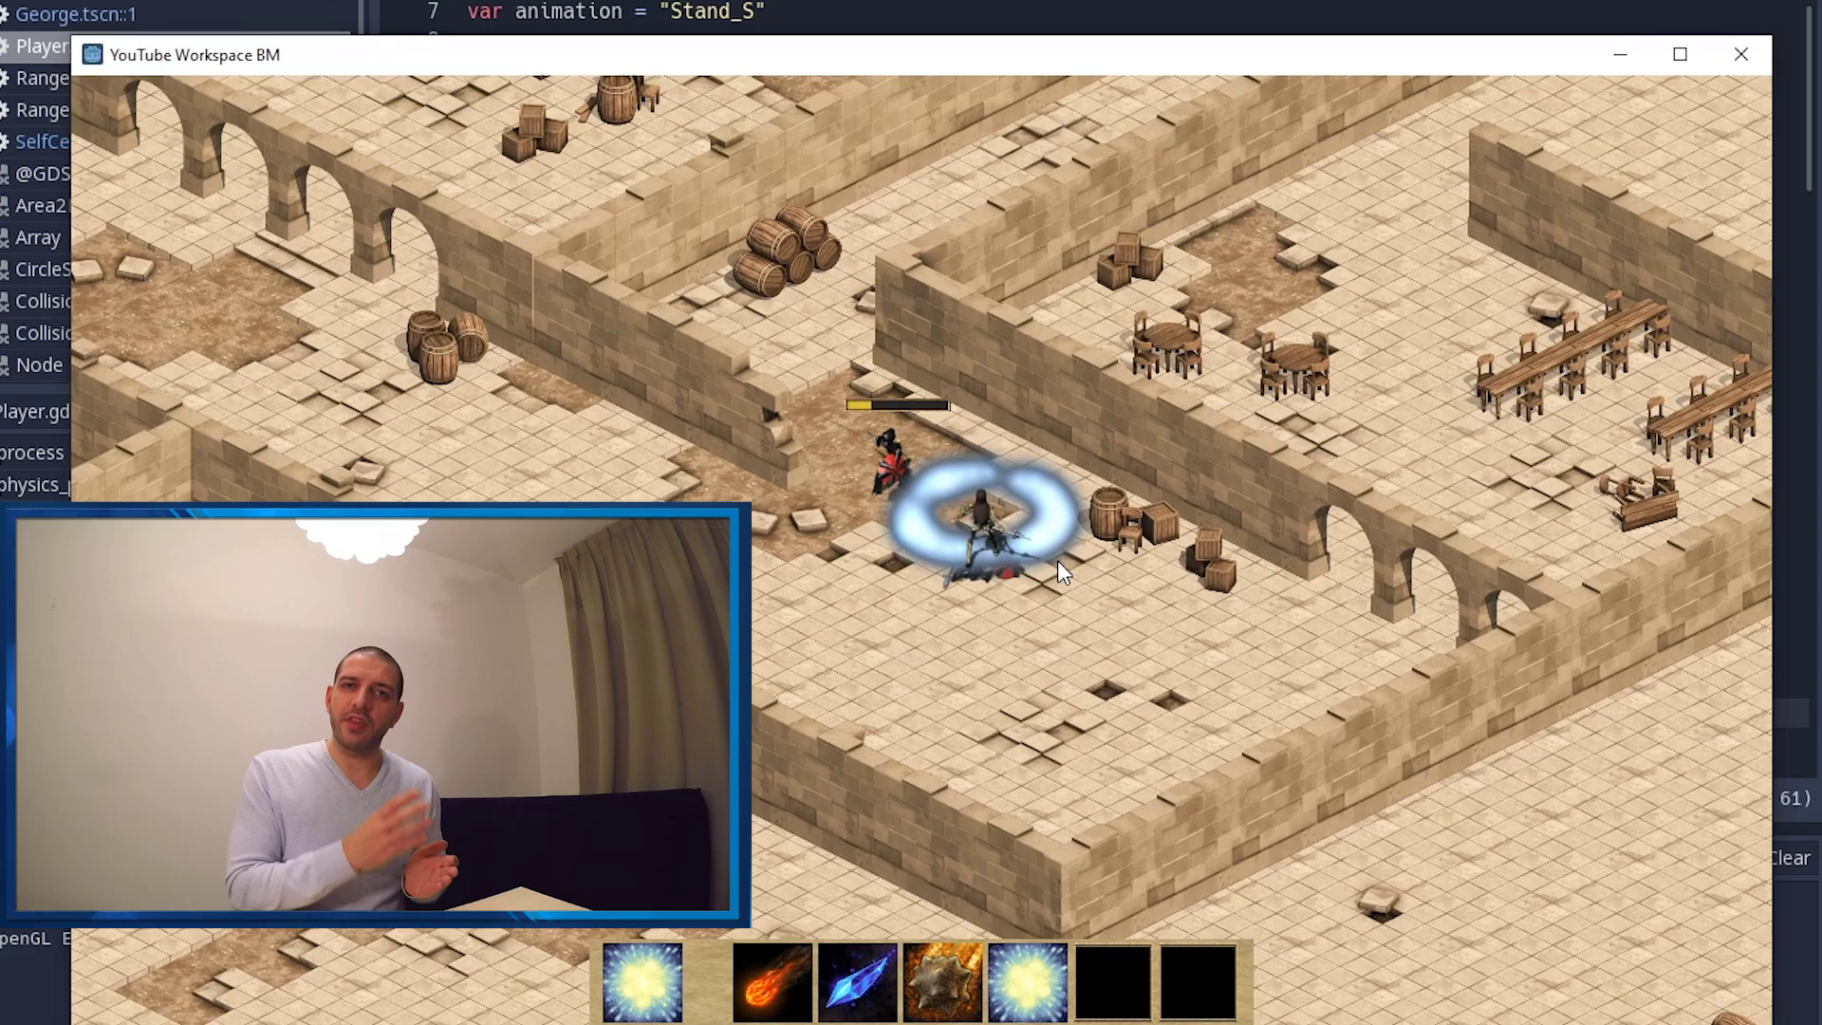
pyautogui.rightClick(1061, 566)
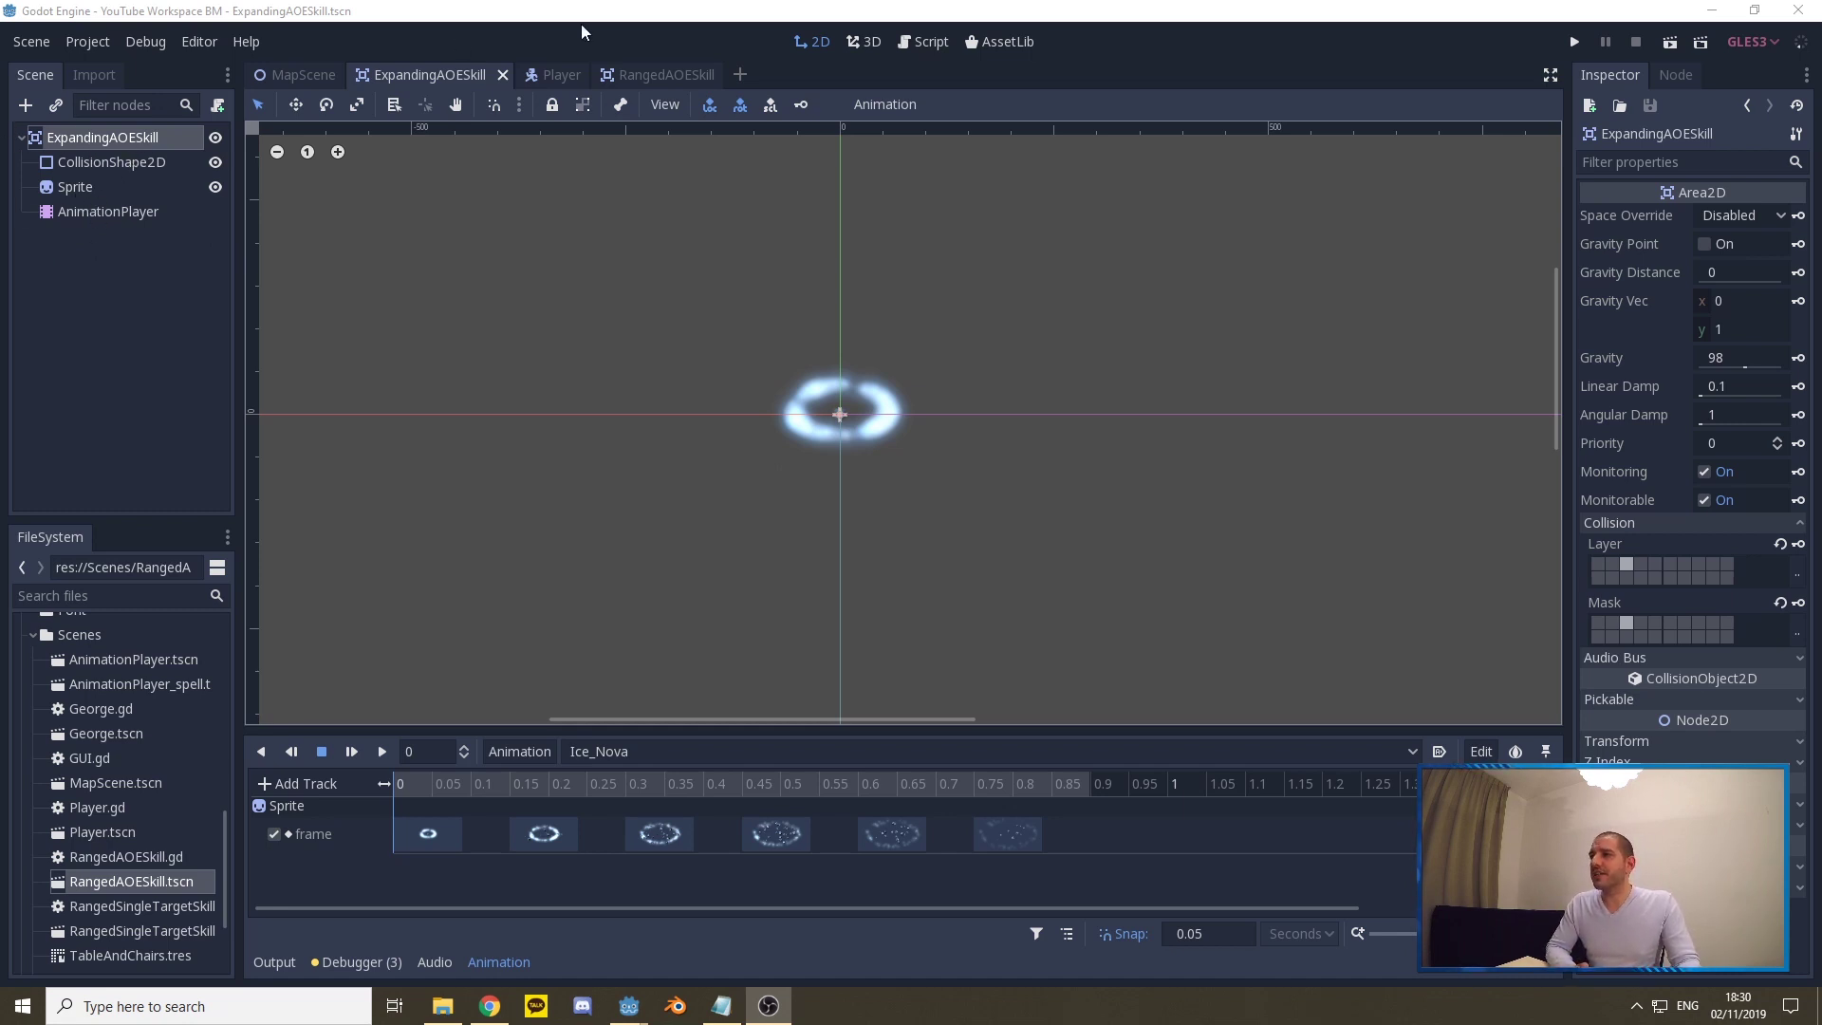
pyautogui.click(648, 77)
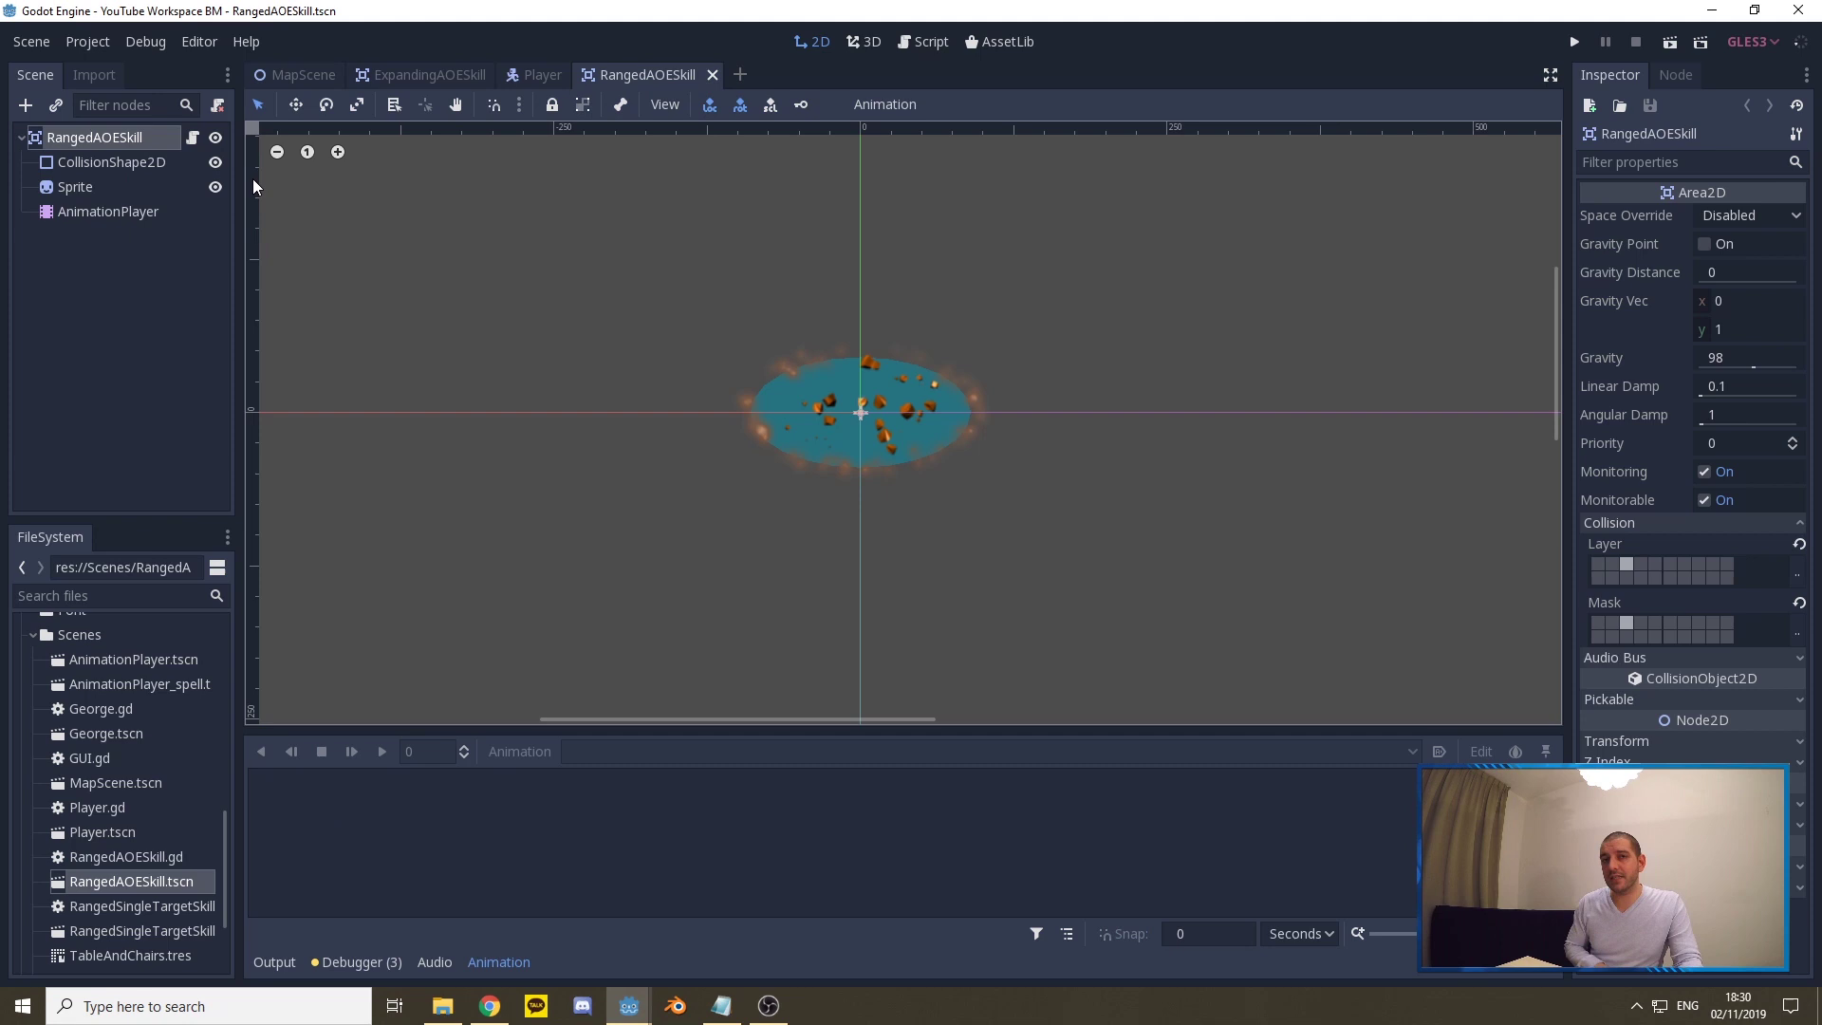
pyautogui.click(413, 76)
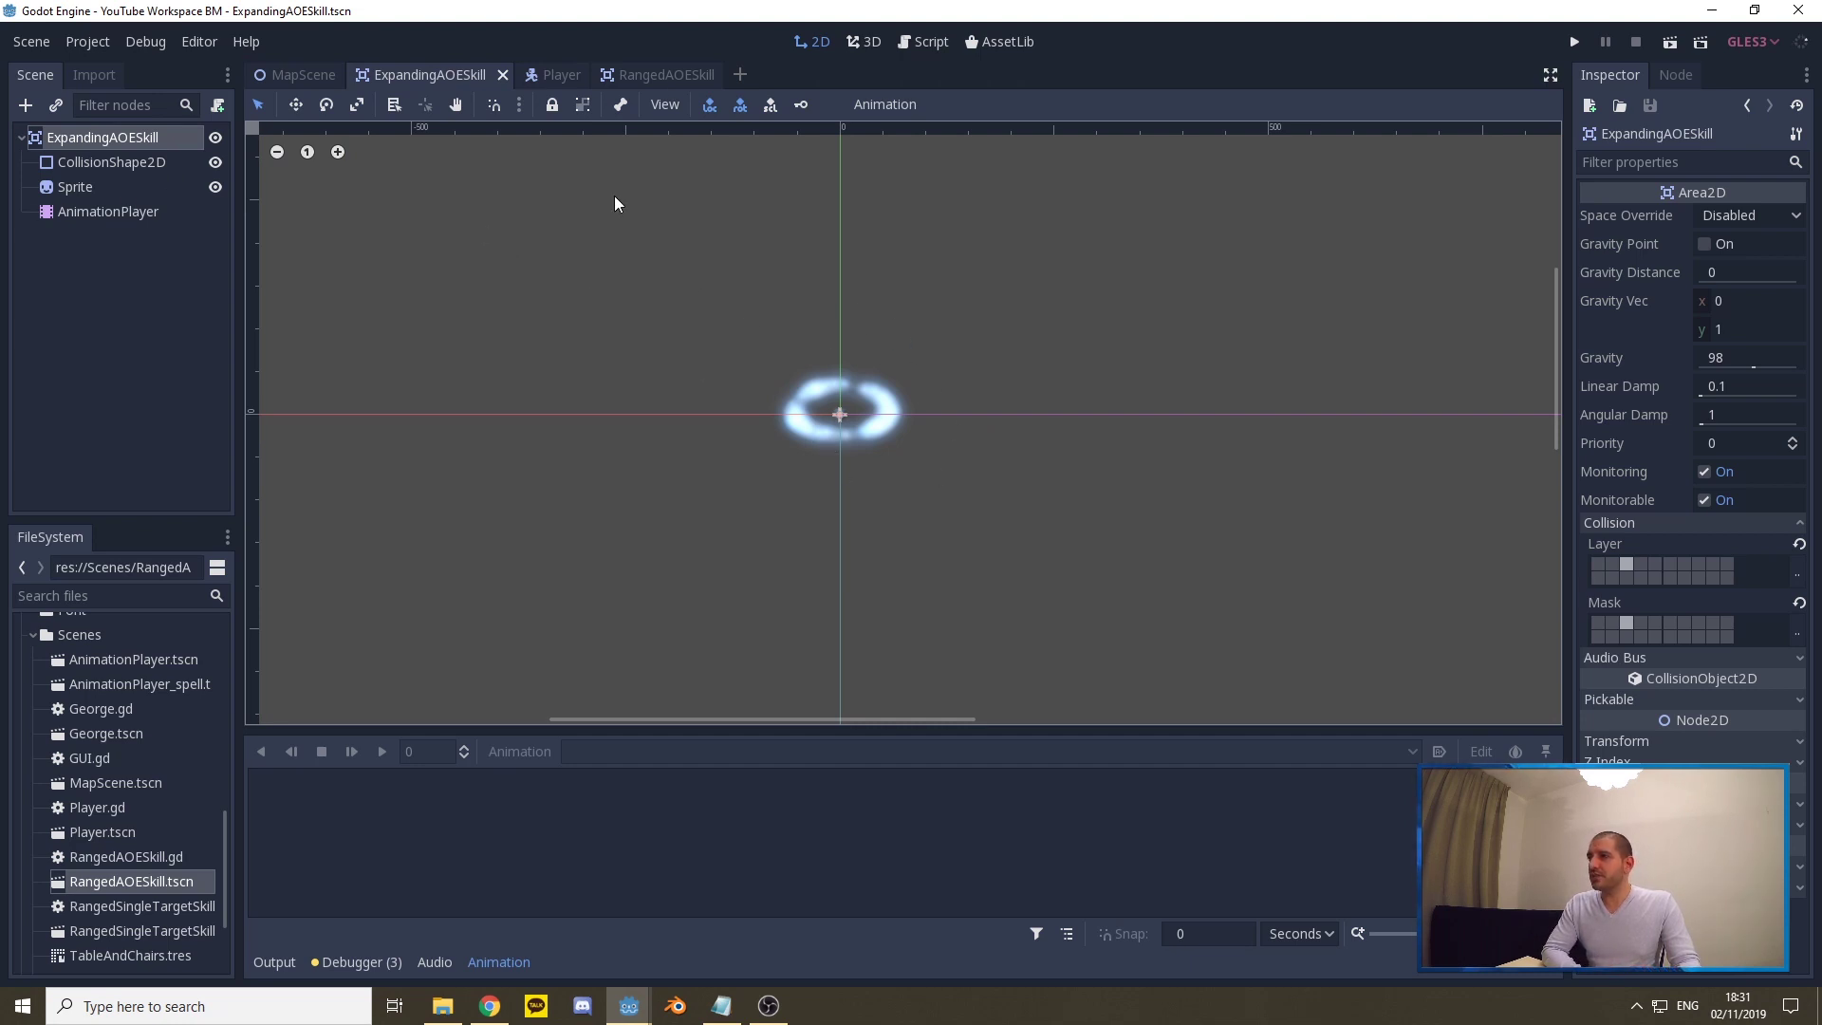
pyautogui.click(656, 76)
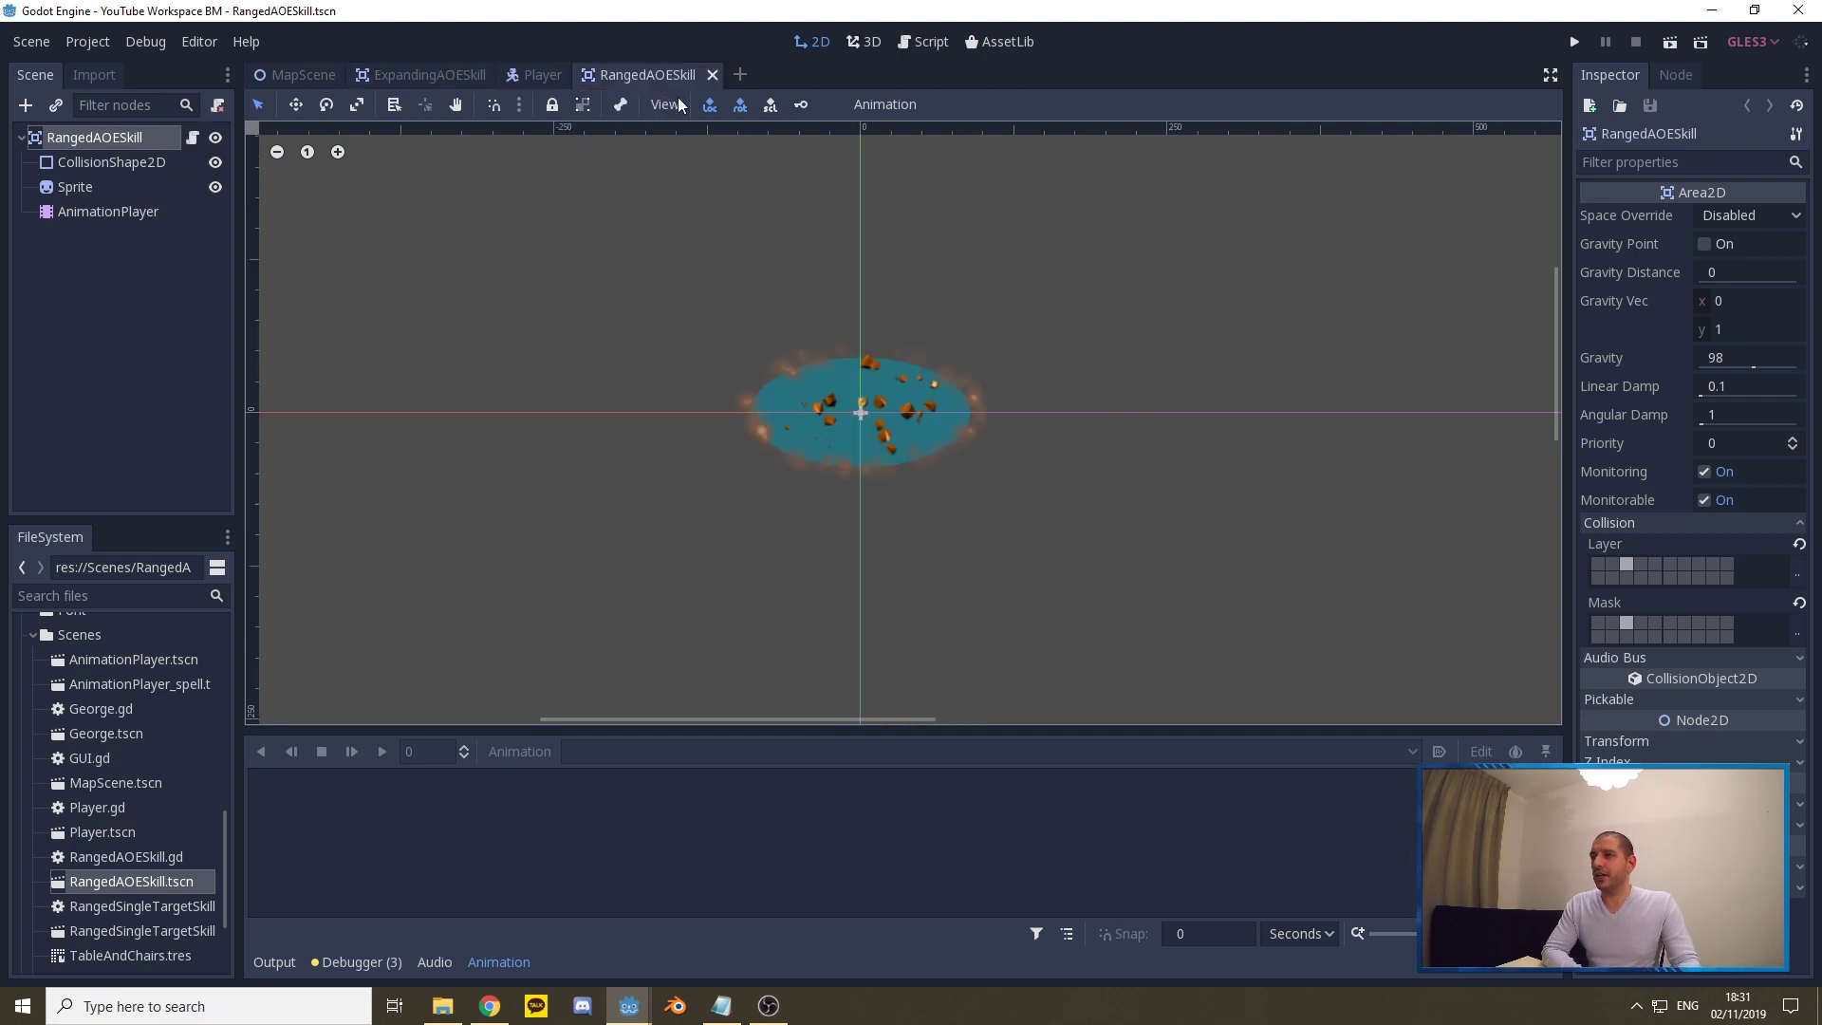
pyautogui.click(421, 77)
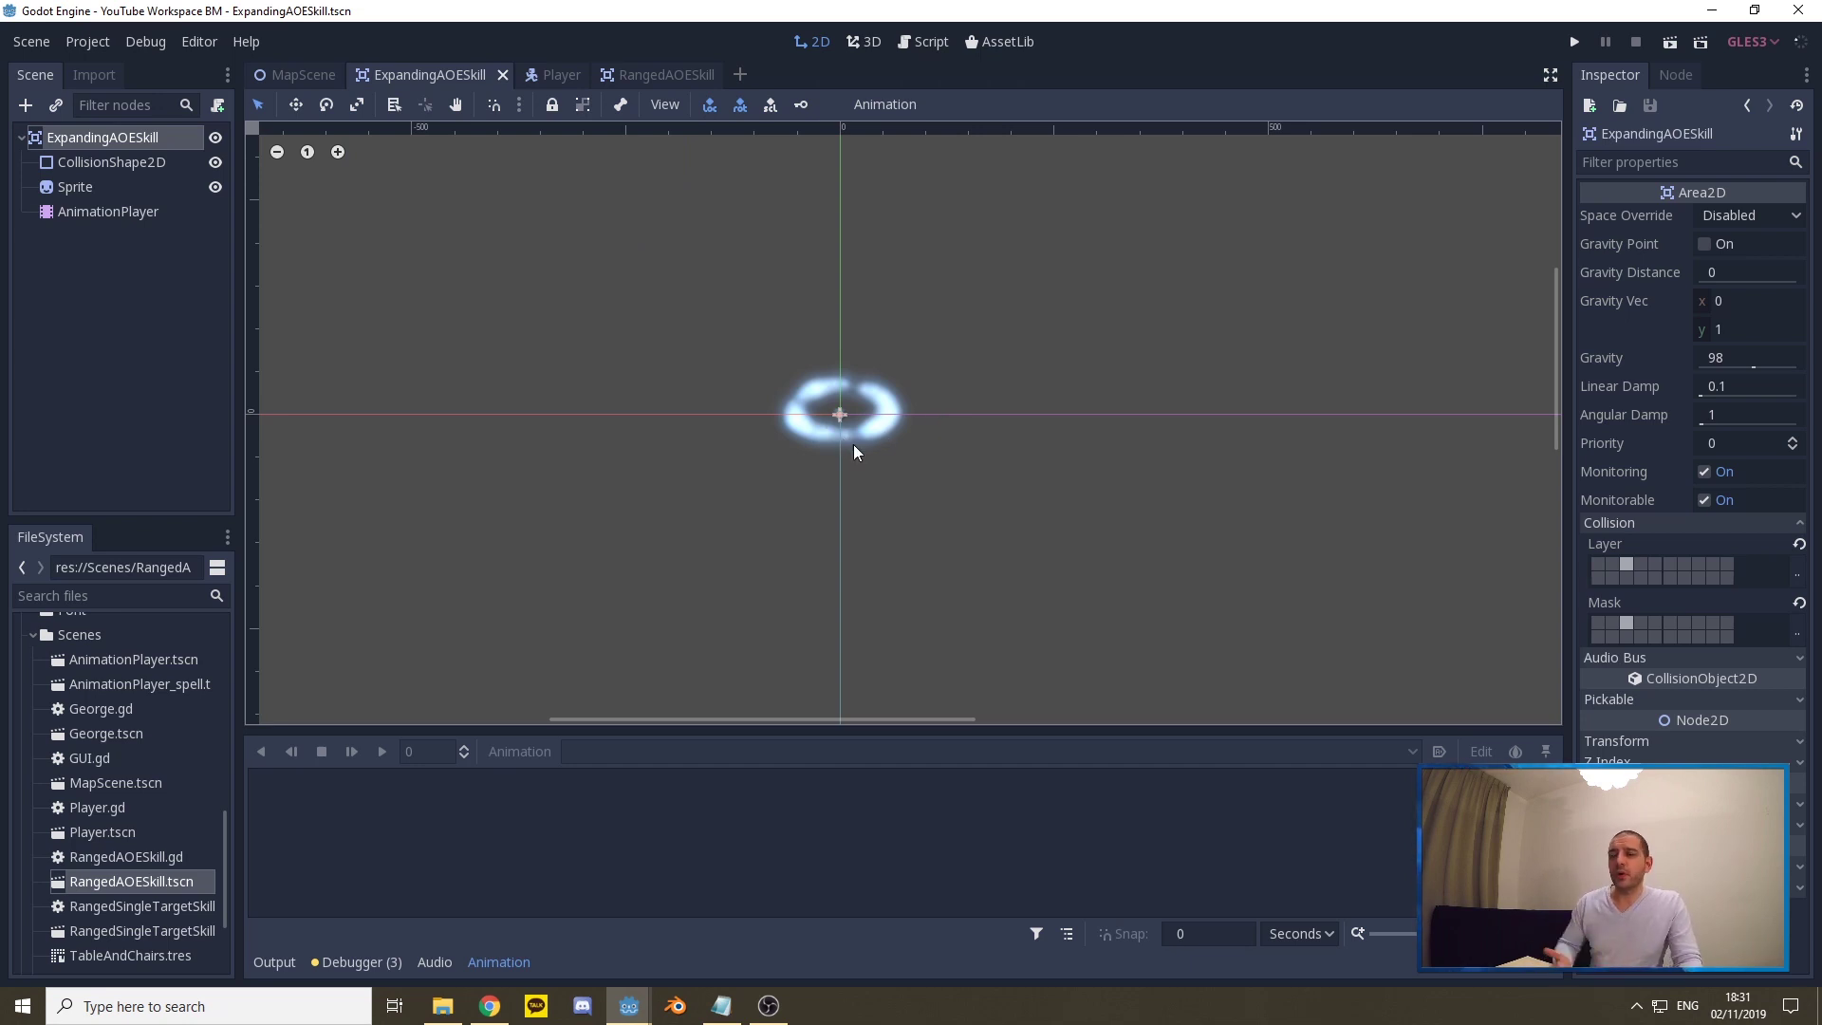
pyautogui.click(93, 212)
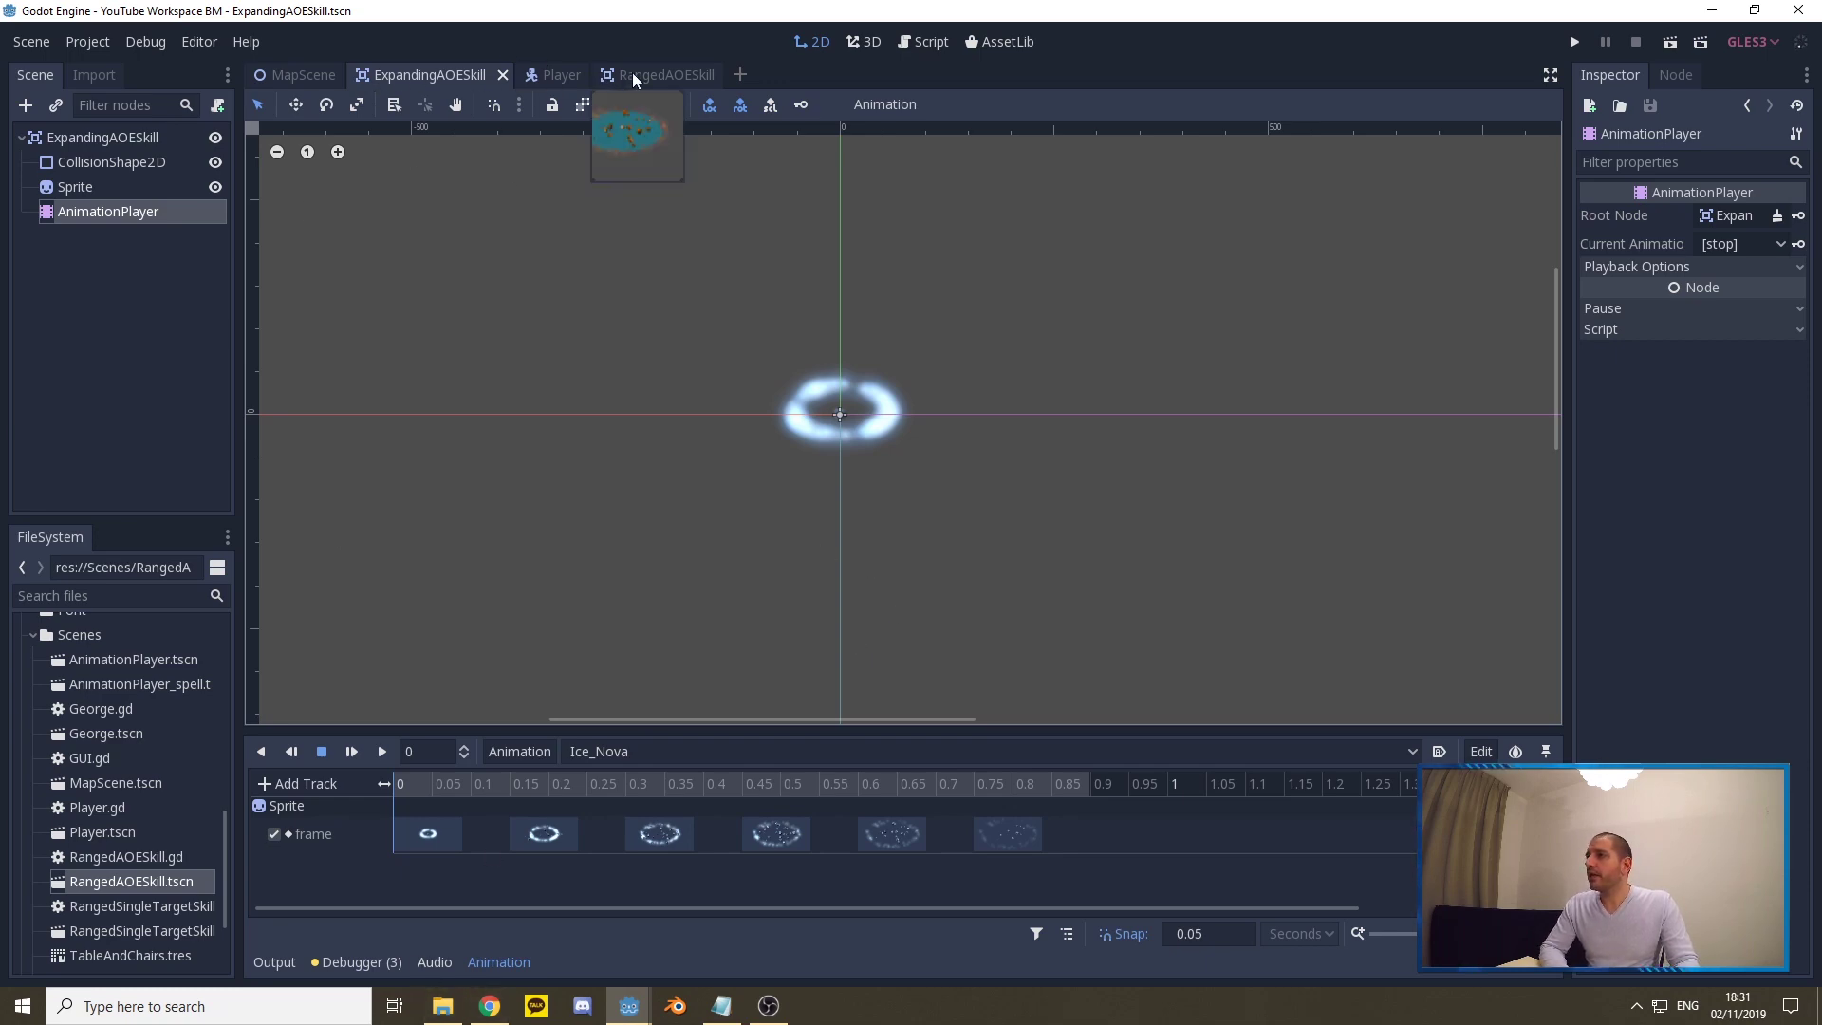
# - Open the Player script and mark the ExpandingAOESkill and RangedAOESkill spawning code
pyautogui.click(550, 75)
pyautogui.click(928, 41)
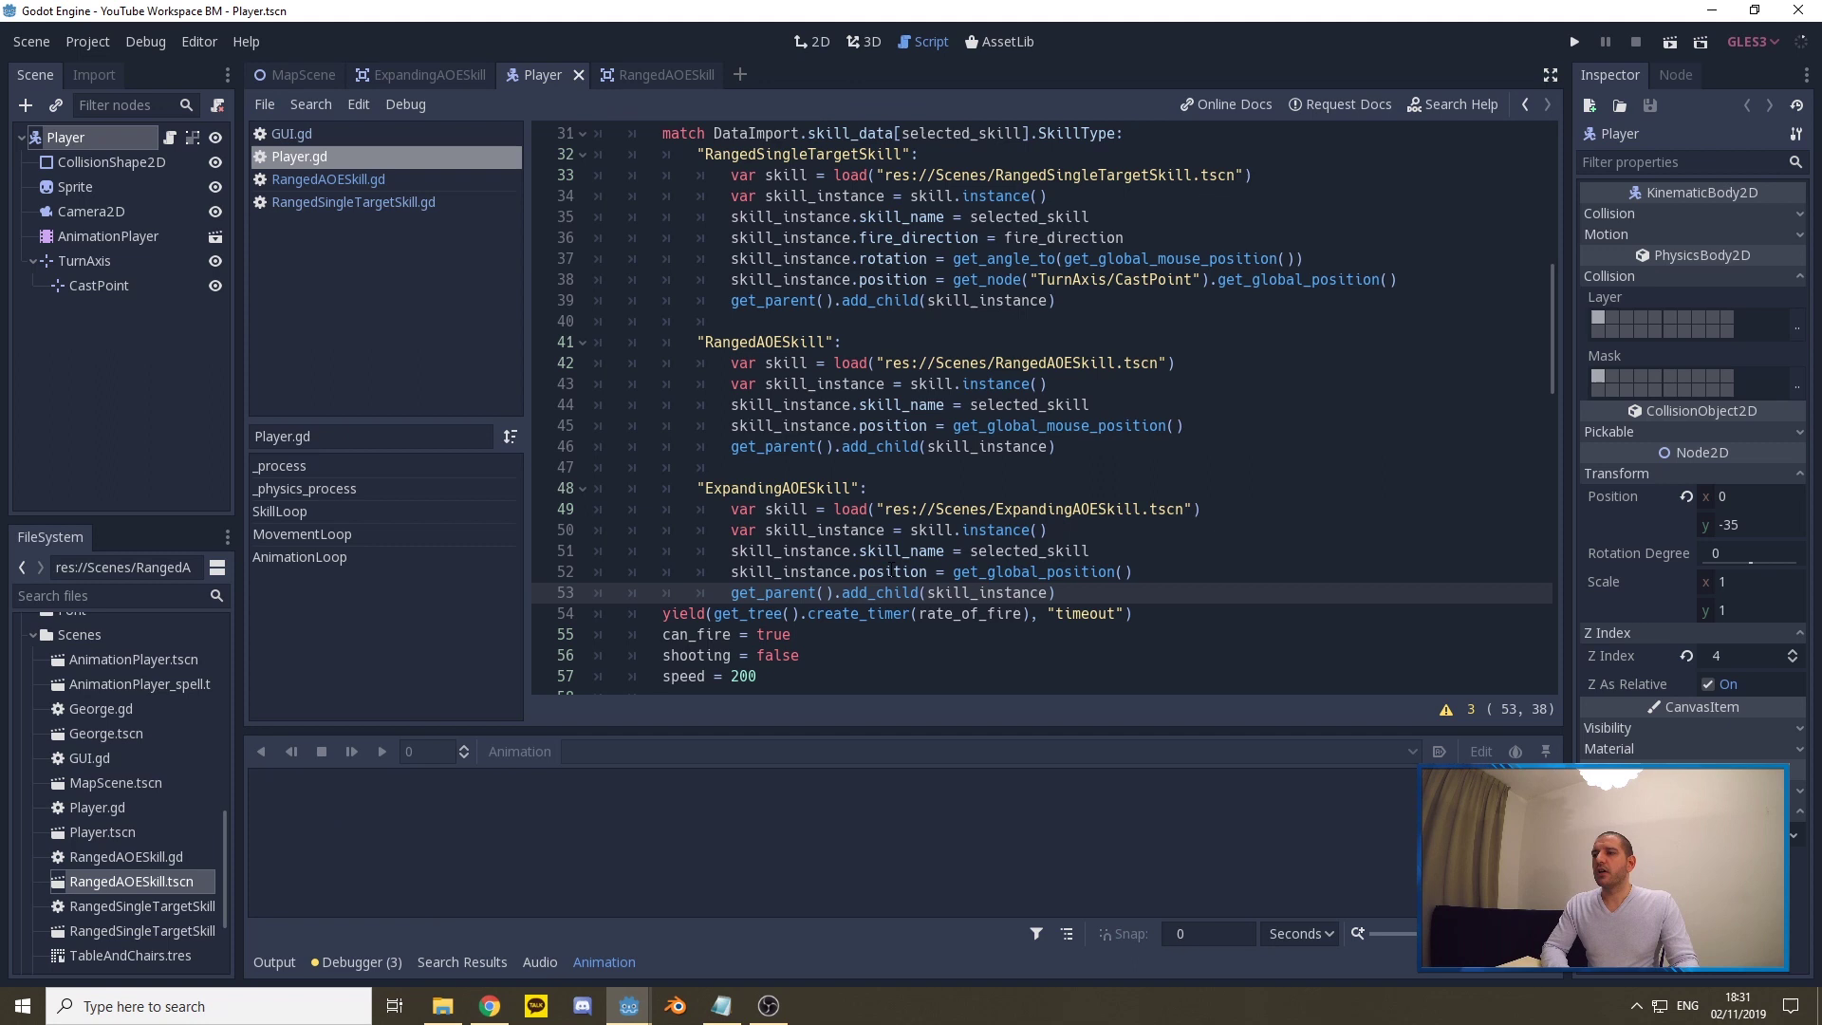
pyautogui.moveTo(698, 487); pyautogui.dragTo(869, 487)
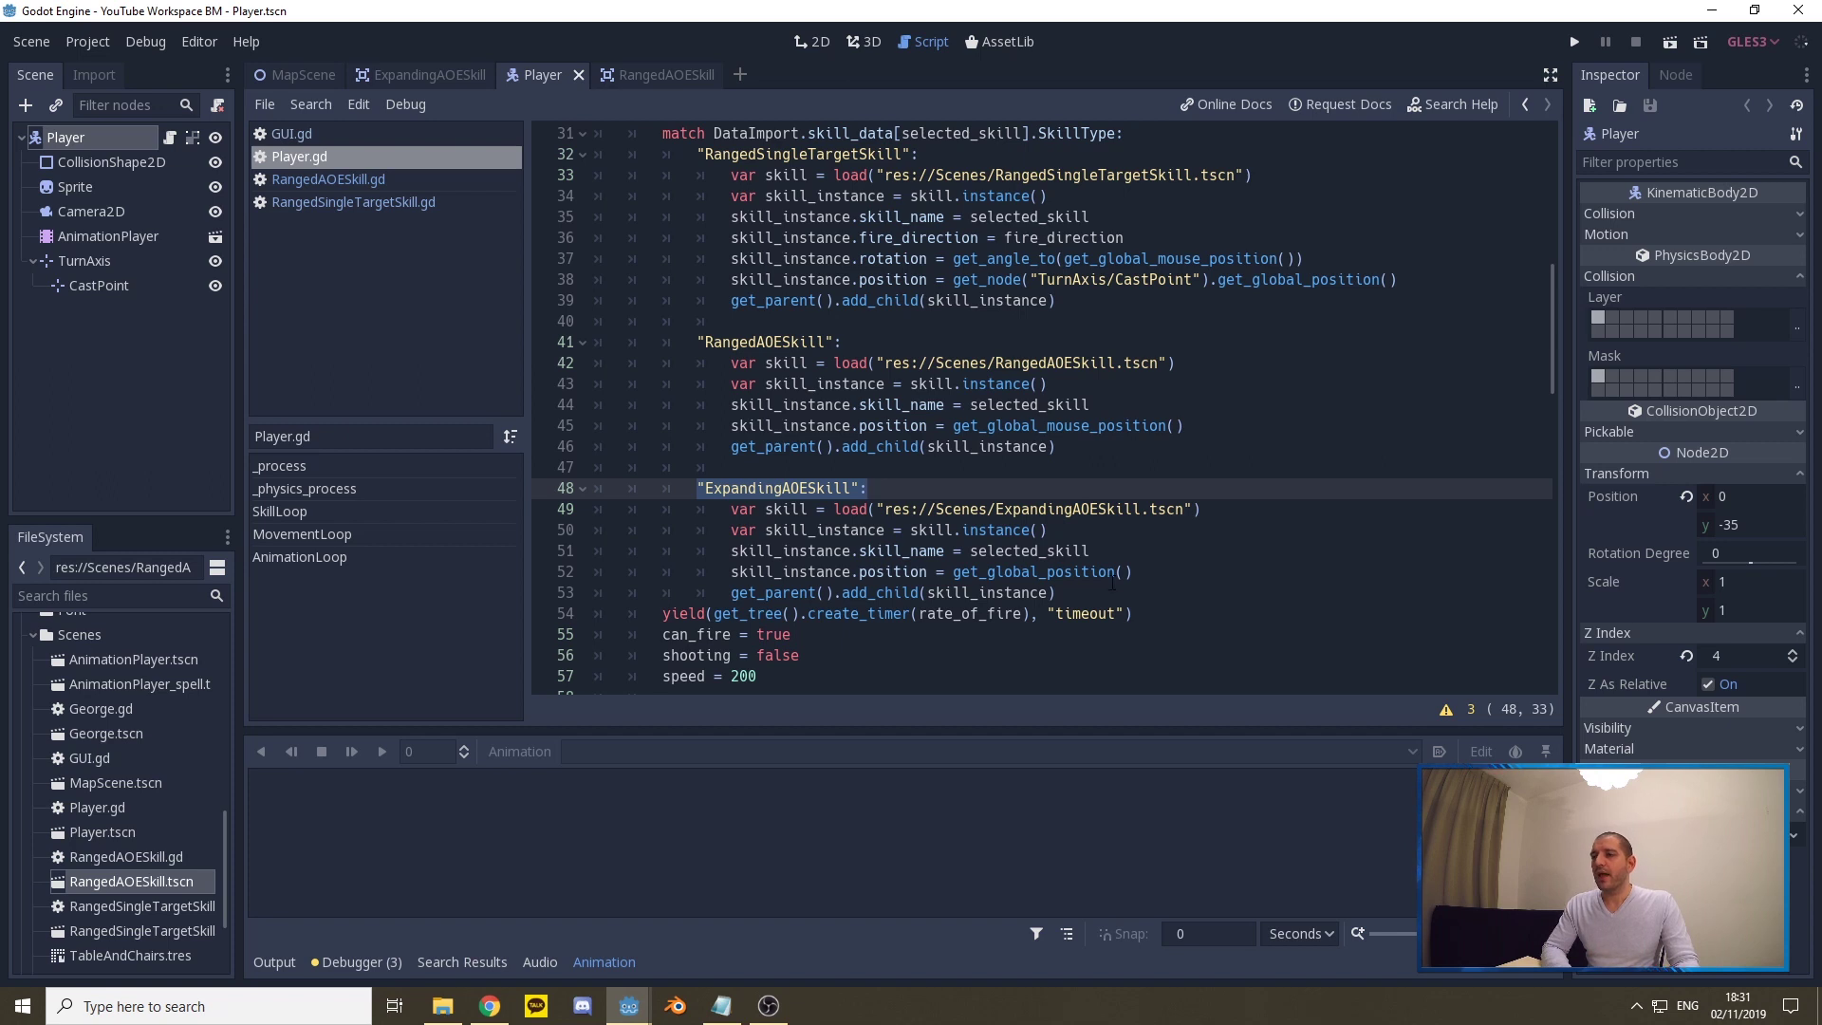
pyautogui.moveTo(1111, 585); pyautogui.dragTo(731, 507)
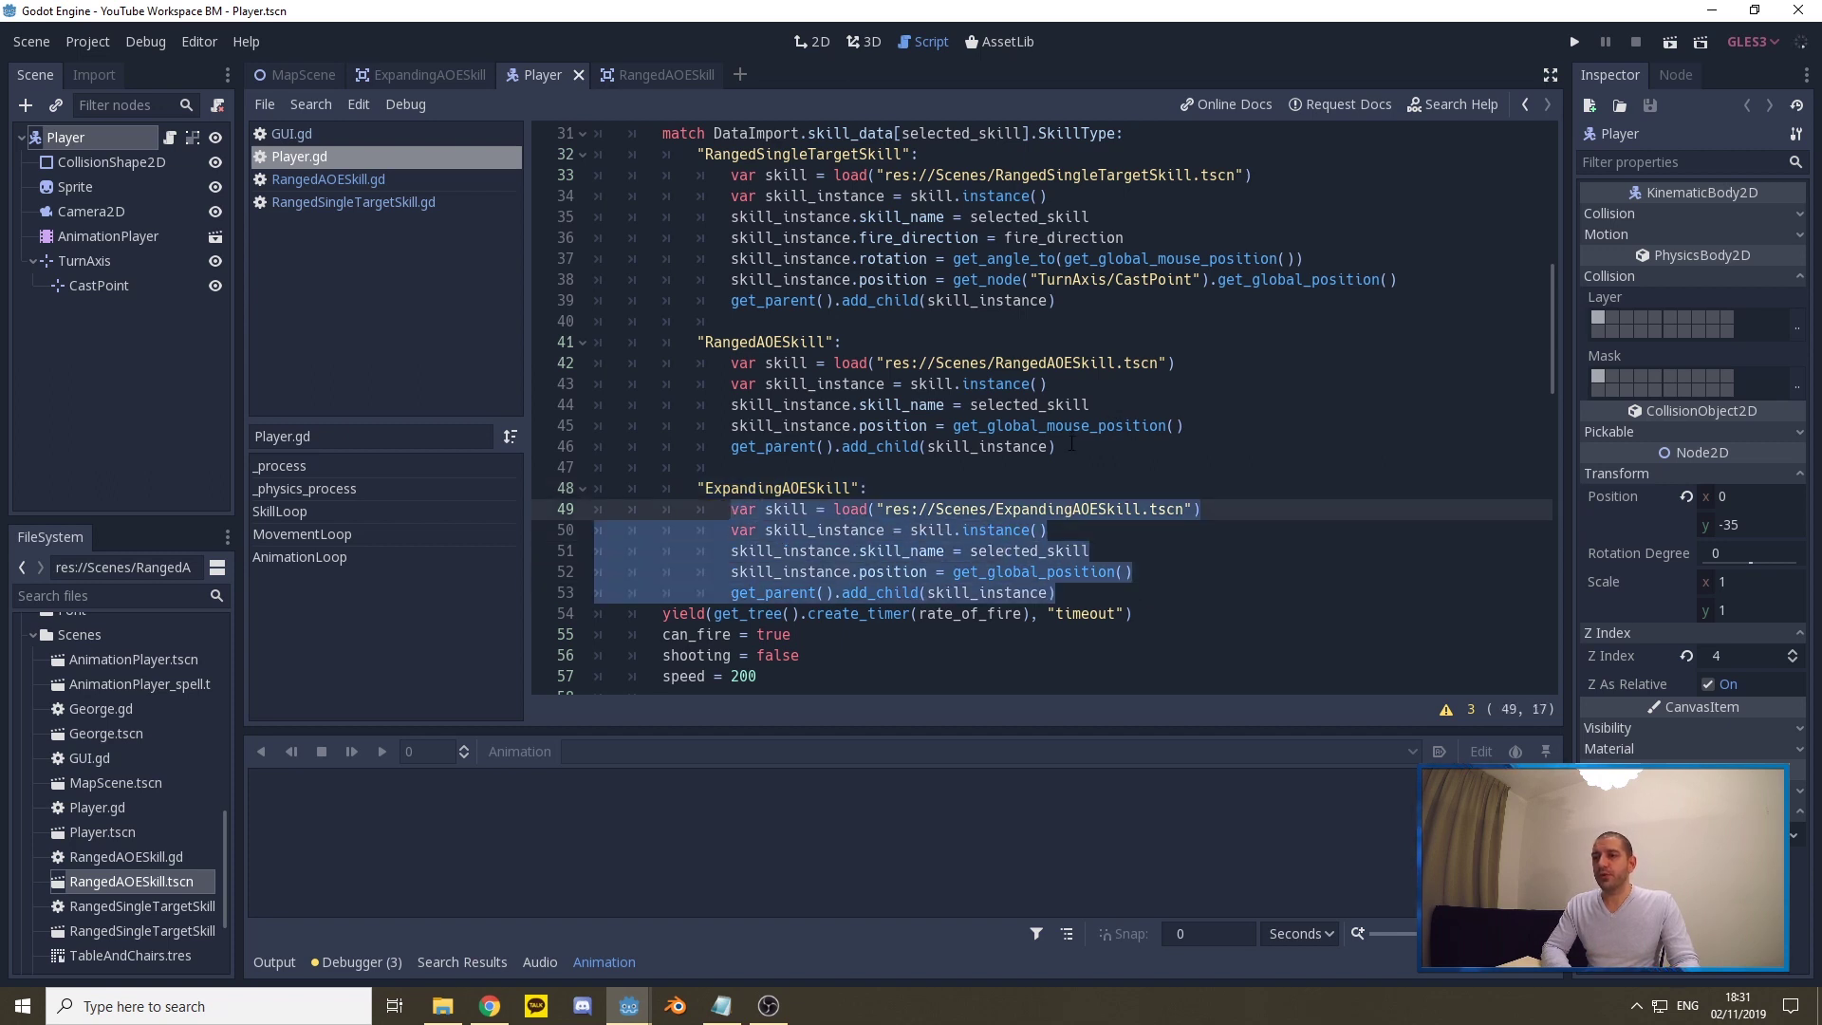
pyautogui.moveTo(1071, 444); pyautogui.dragTo(731, 364)
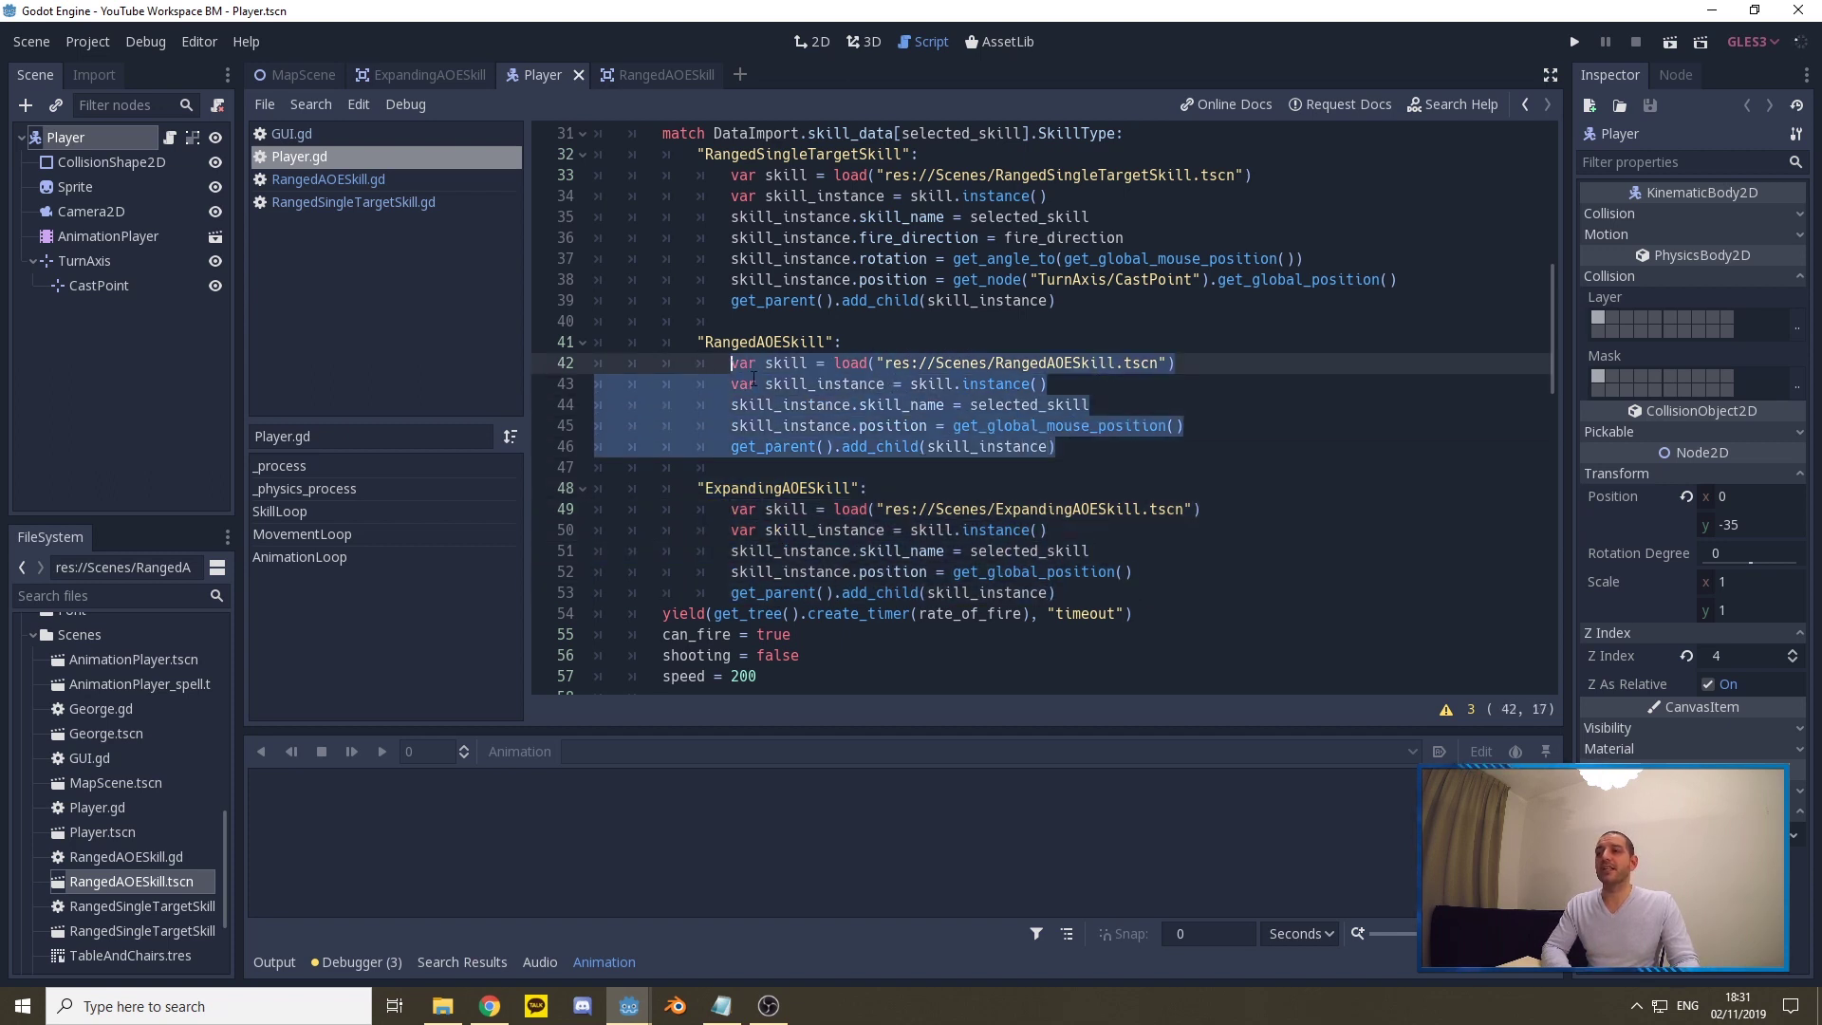
# - Contrast RangedAOESkill's mouse-position spawn (line 45) with ExpandingAOESkill's player-position spawn (line 52)
pyautogui.moveTo(741, 488); pyautogui.dragTo(822, 508)
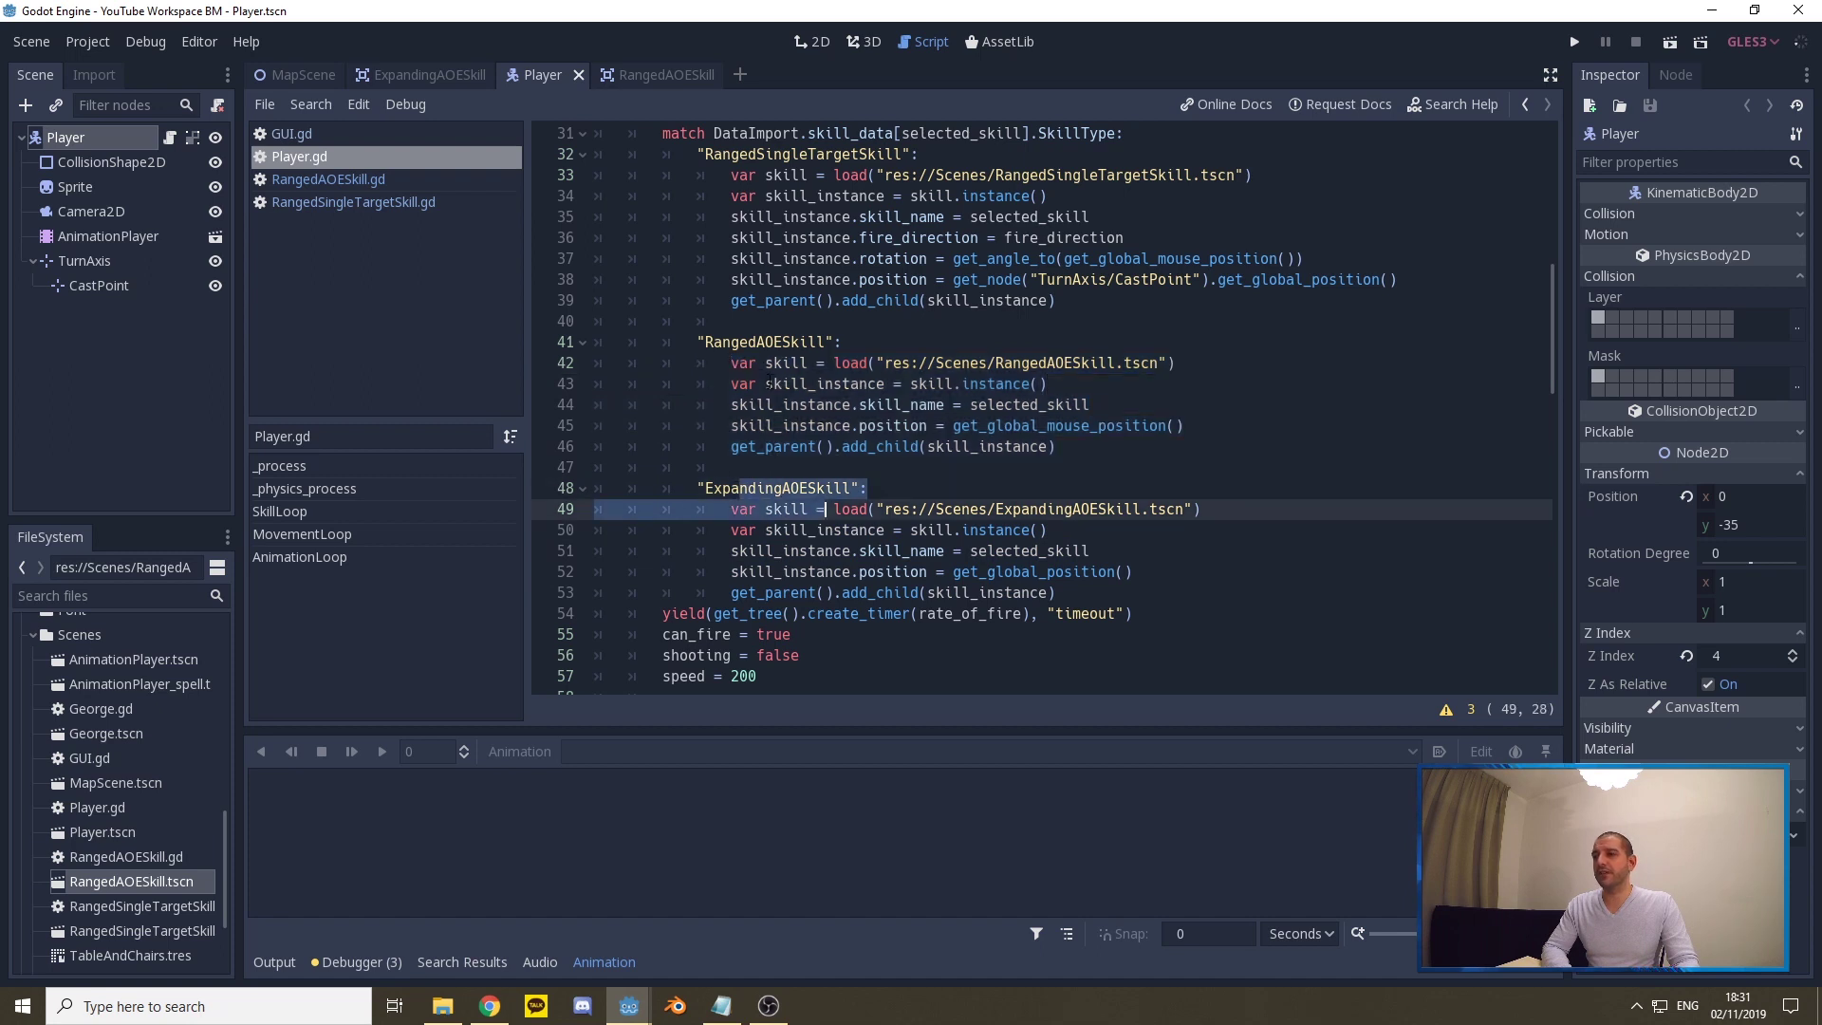
pyautogui.click(799, 343)
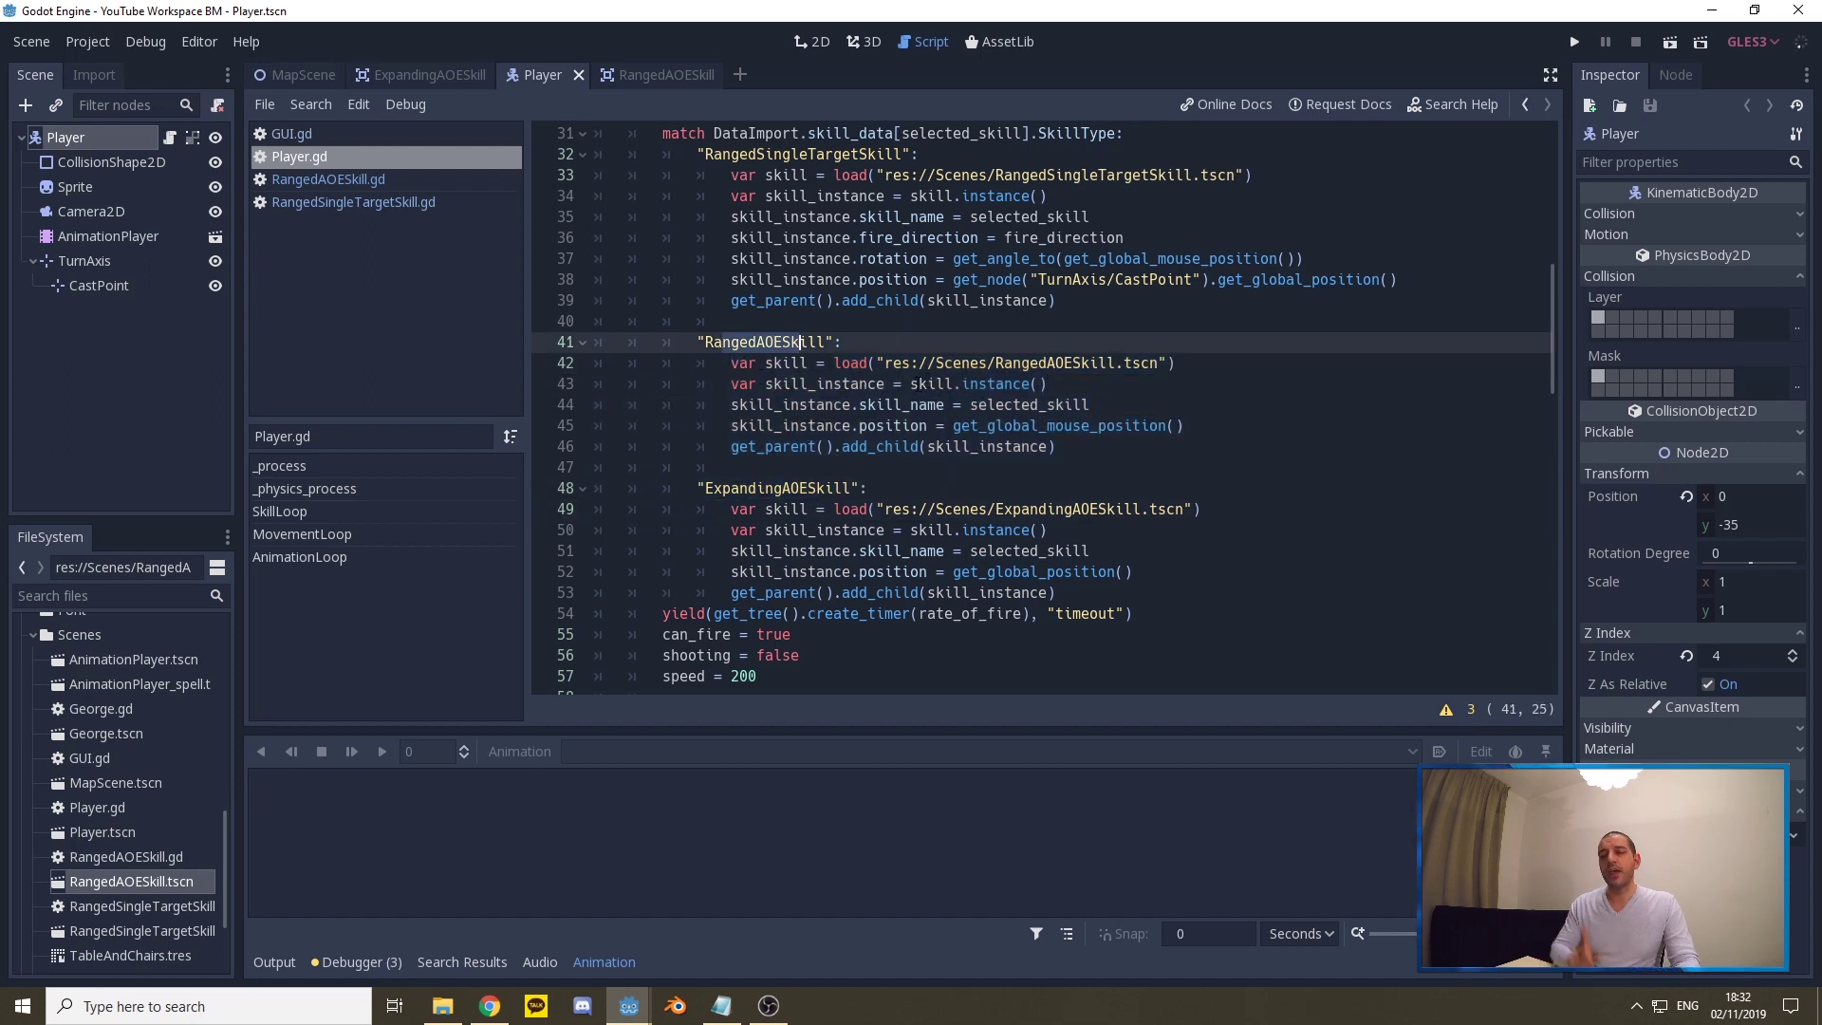
pyautogui.moveTo(860, 426); pyautogui.dragTo(1144, 426)
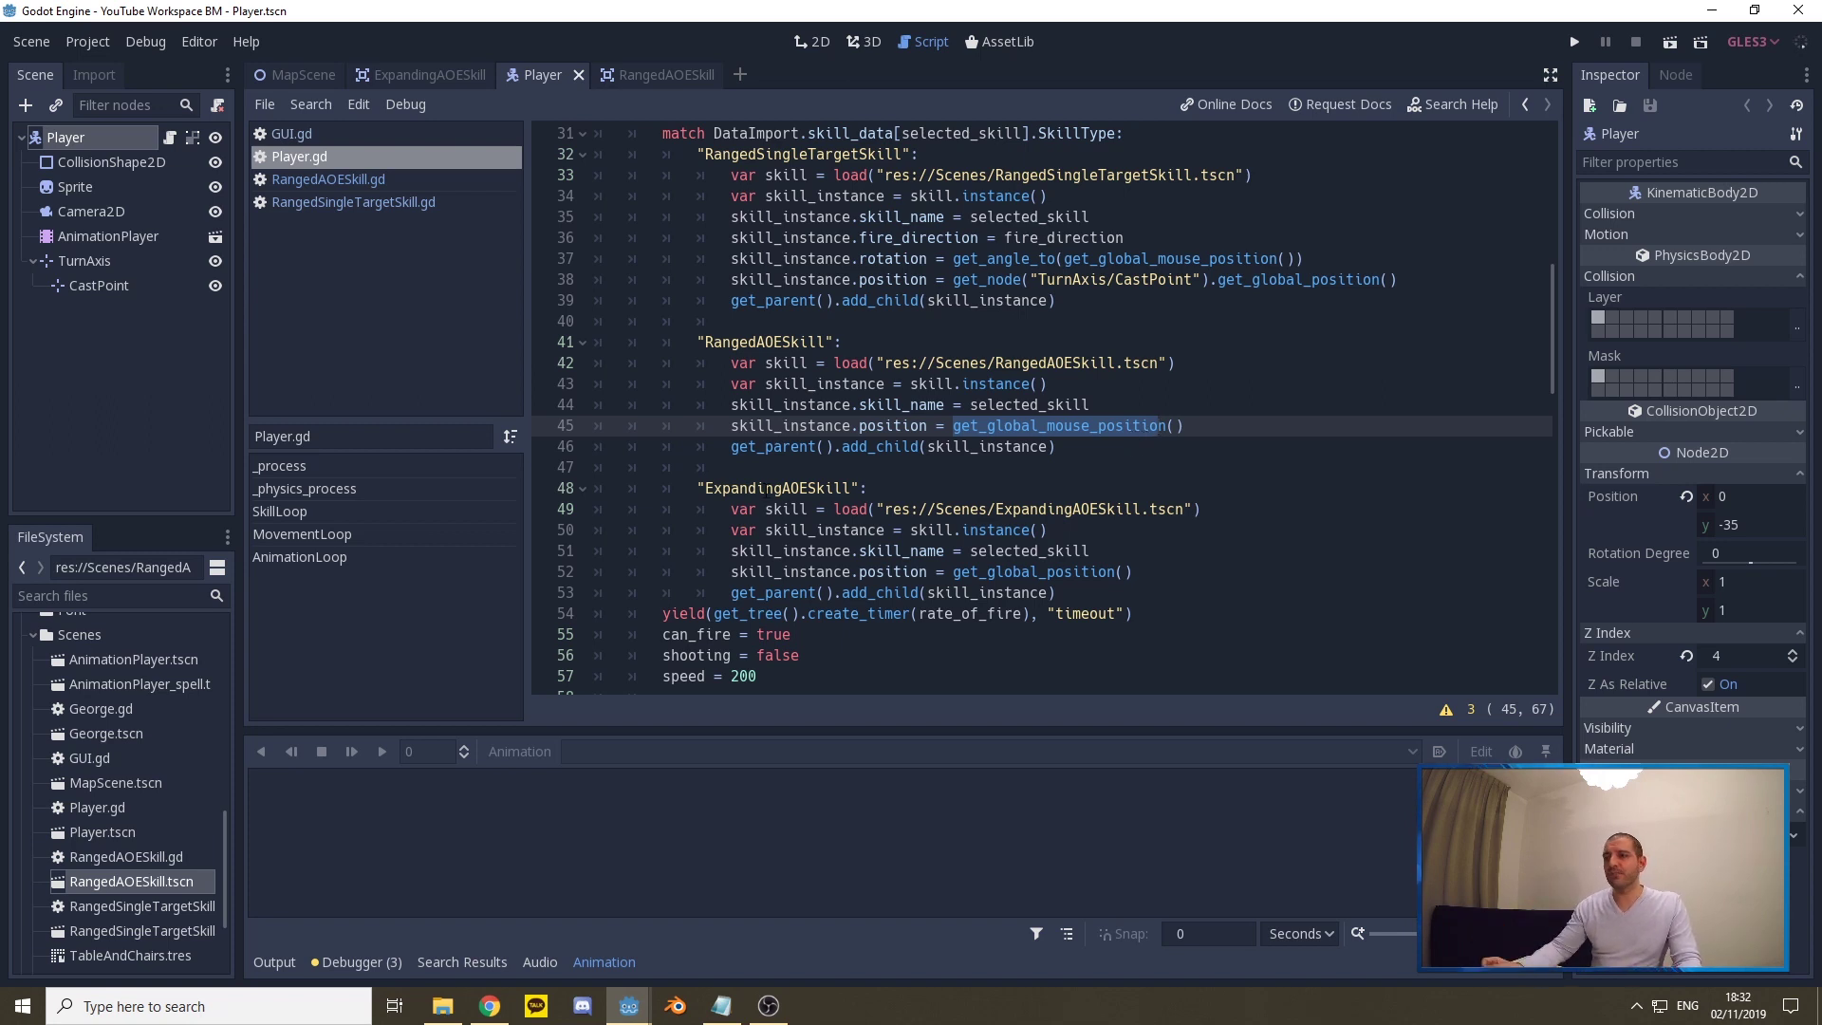
pyautogui.click(835, 488)
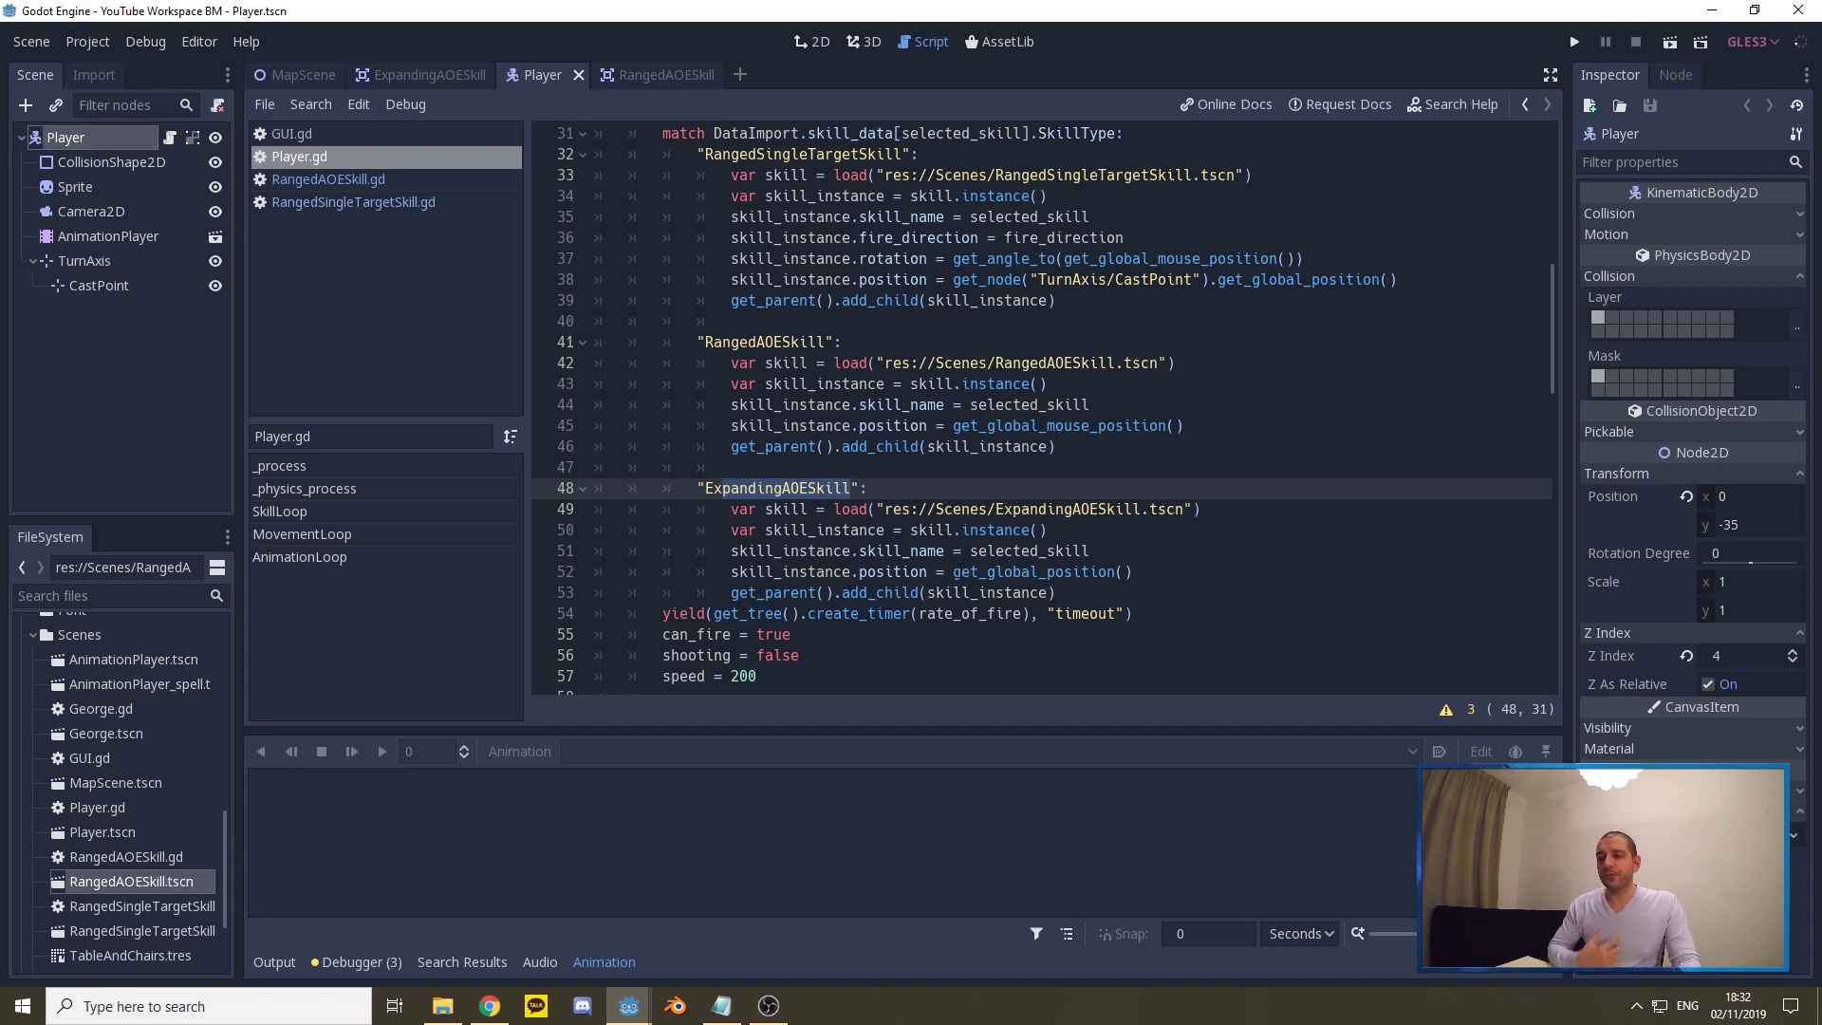
pyautogui.moveTo(953, 571); pyautogui.dragTo(1126, 571)
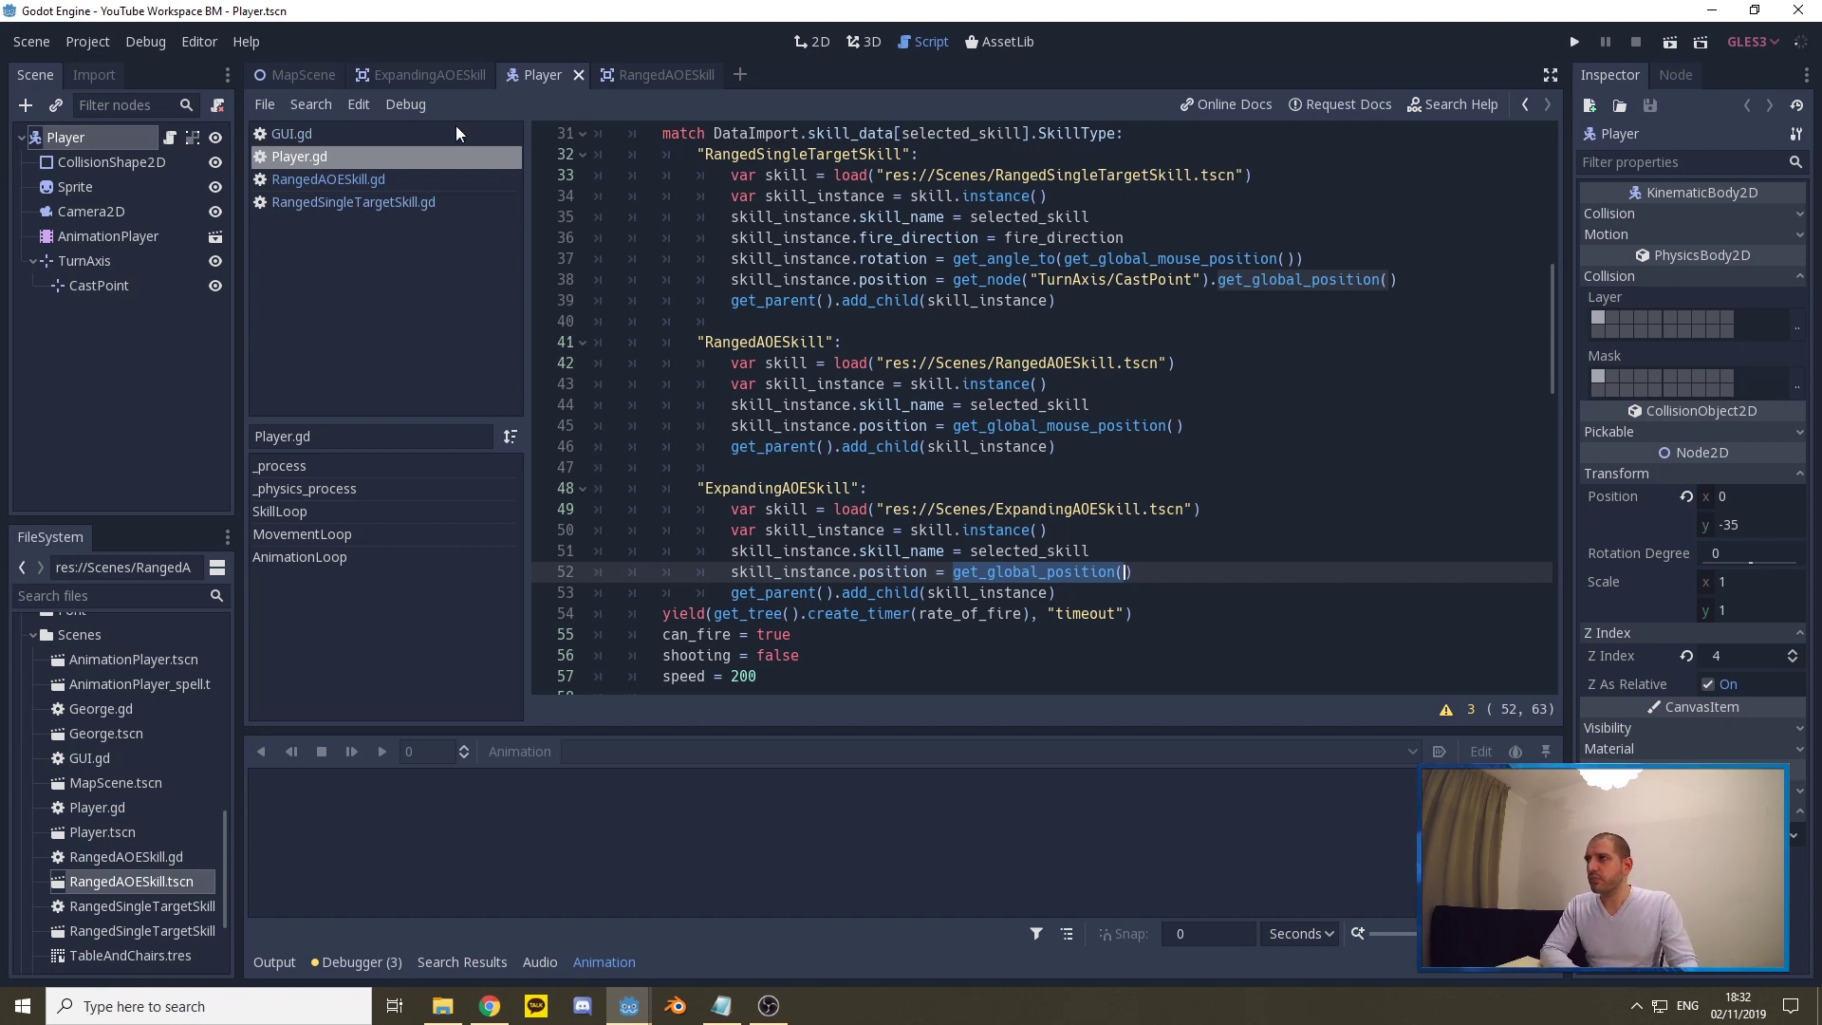
# - Open GUI.gd and point out the Shortcut4 binding to Ice_Nova
pyautogui.click(286, 136)
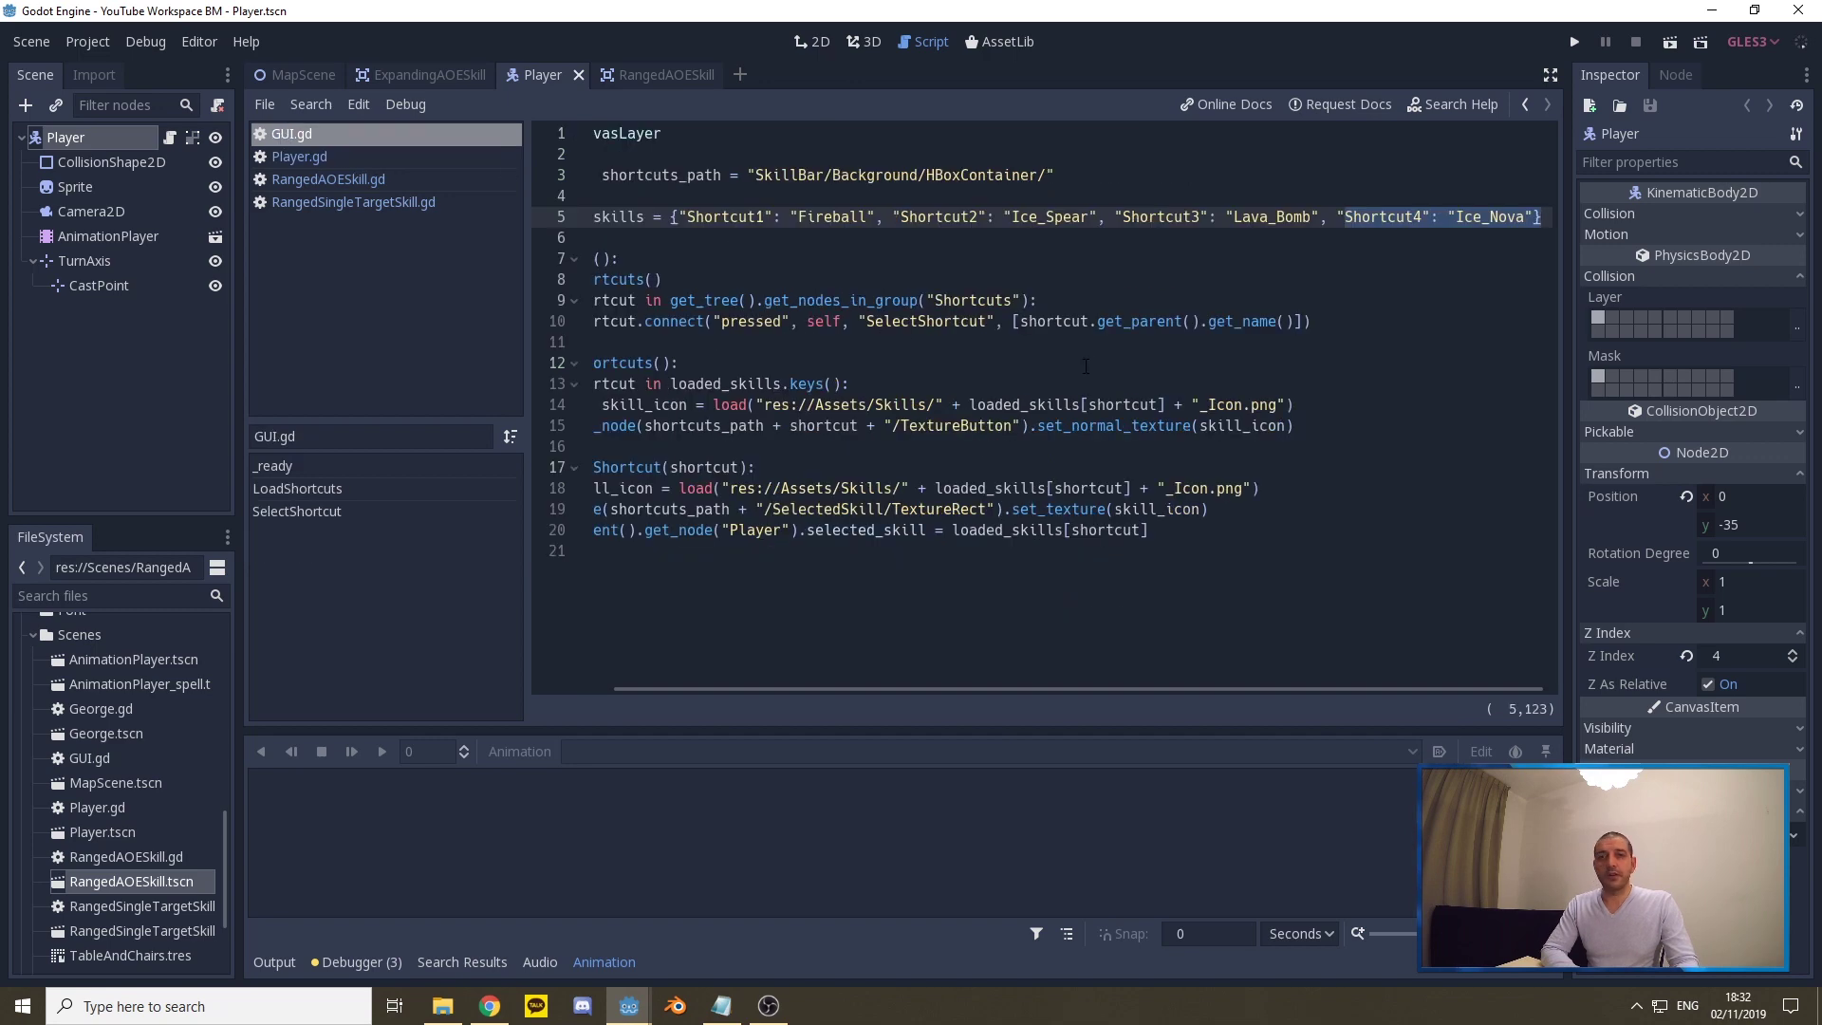
pyautogui.click(1408, 221)
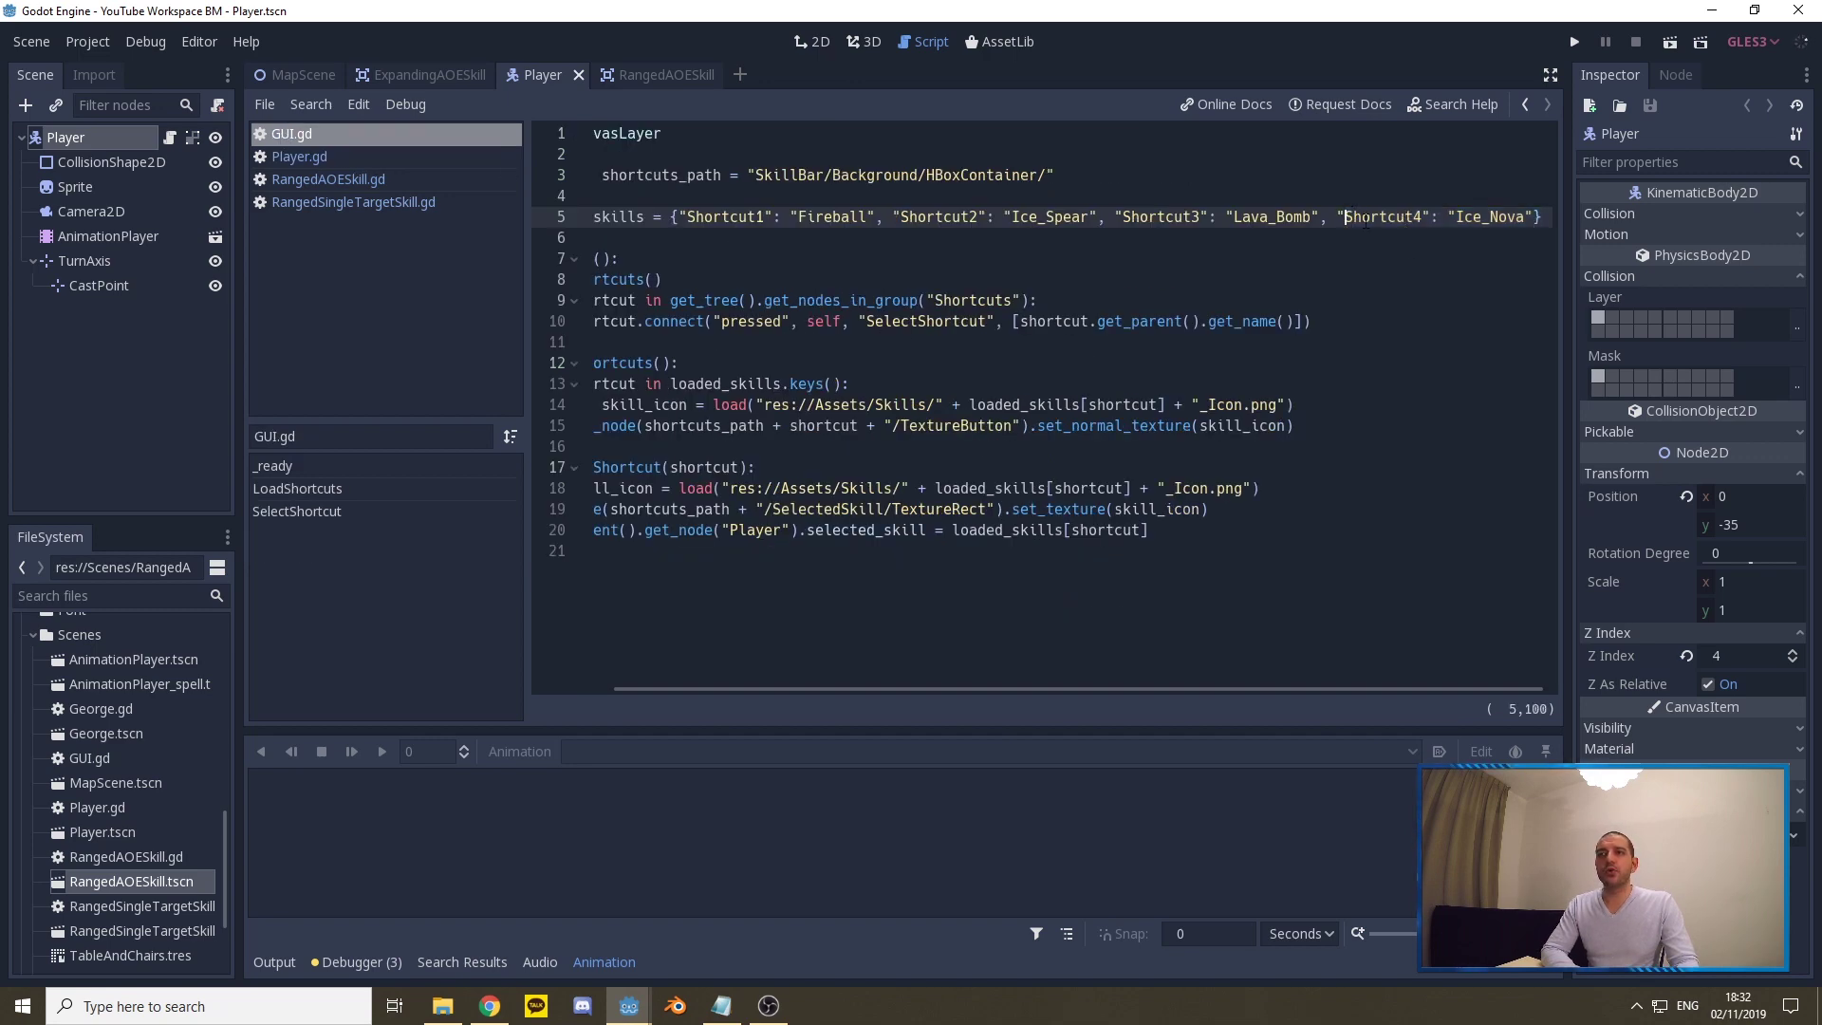
pyautogui.moveTo(1365, 221); pyautogui.dragTo(1517, 219)
pyautogui.click(1439, 217)
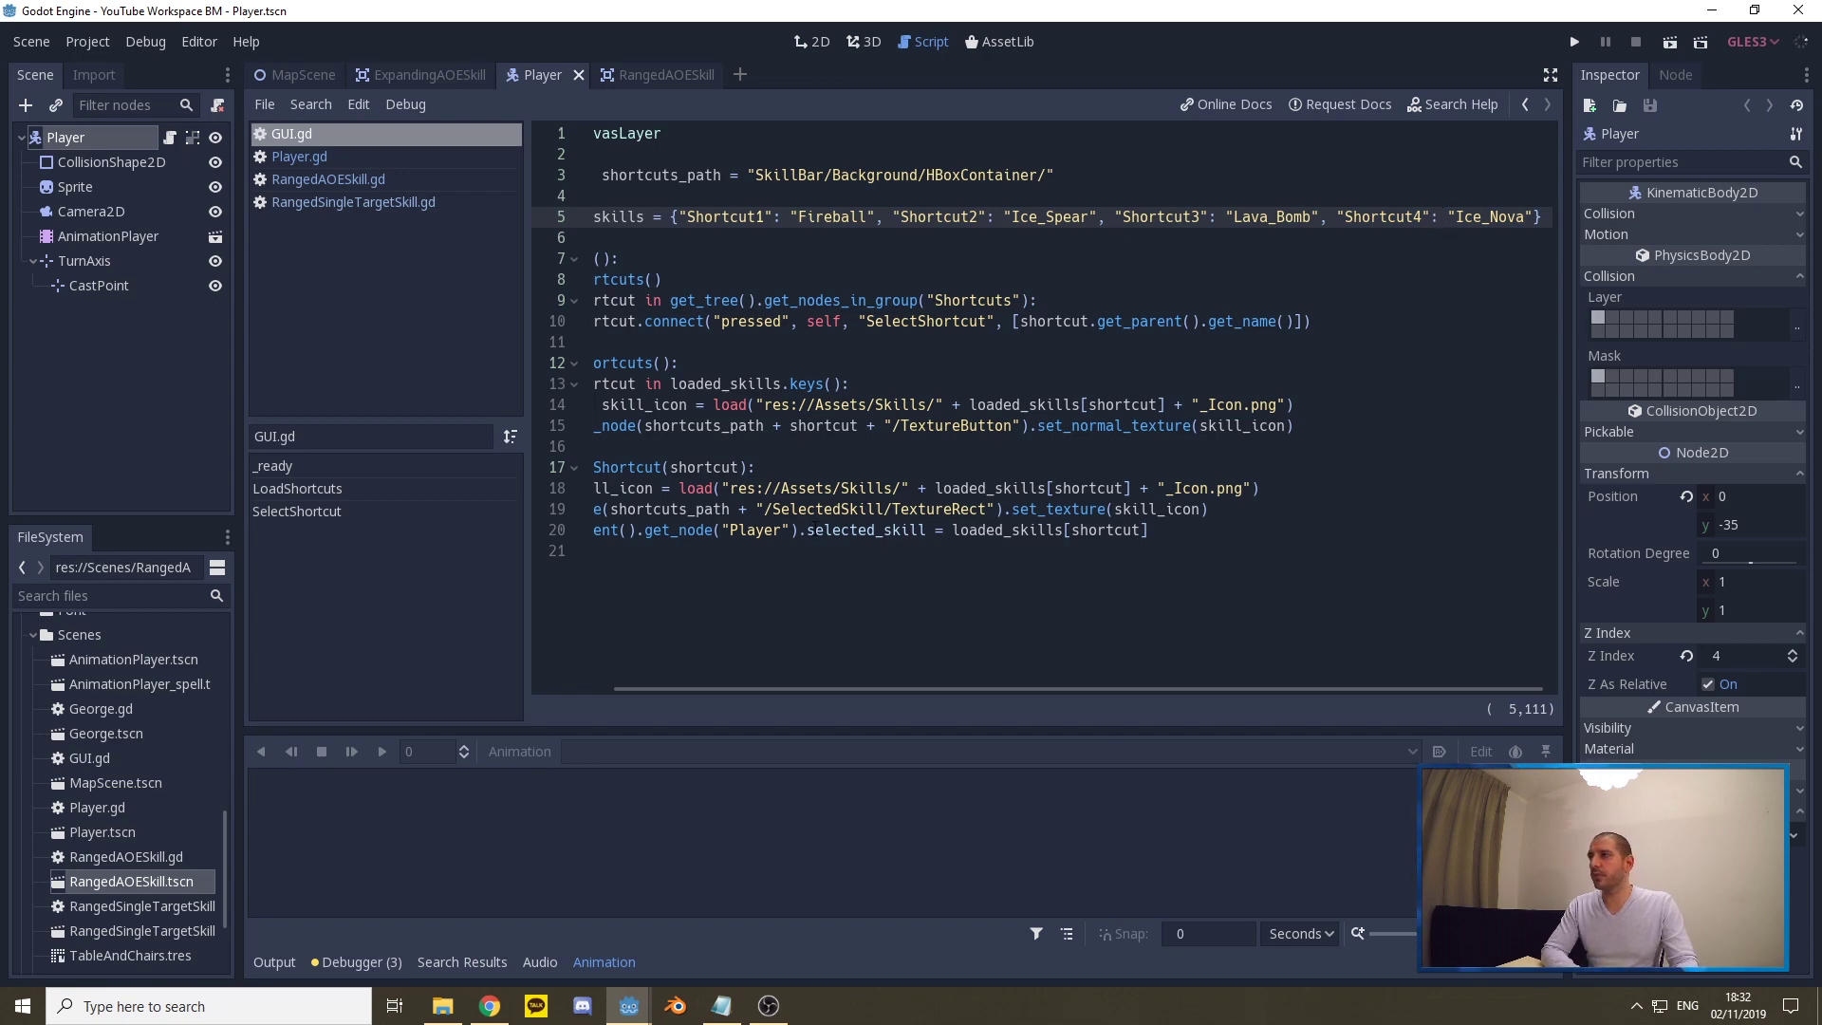
# - In the SkillData sheet, highlight the Ice_Nova row and the SkillExpansionTime column
pyautogui.click(488, 1006)
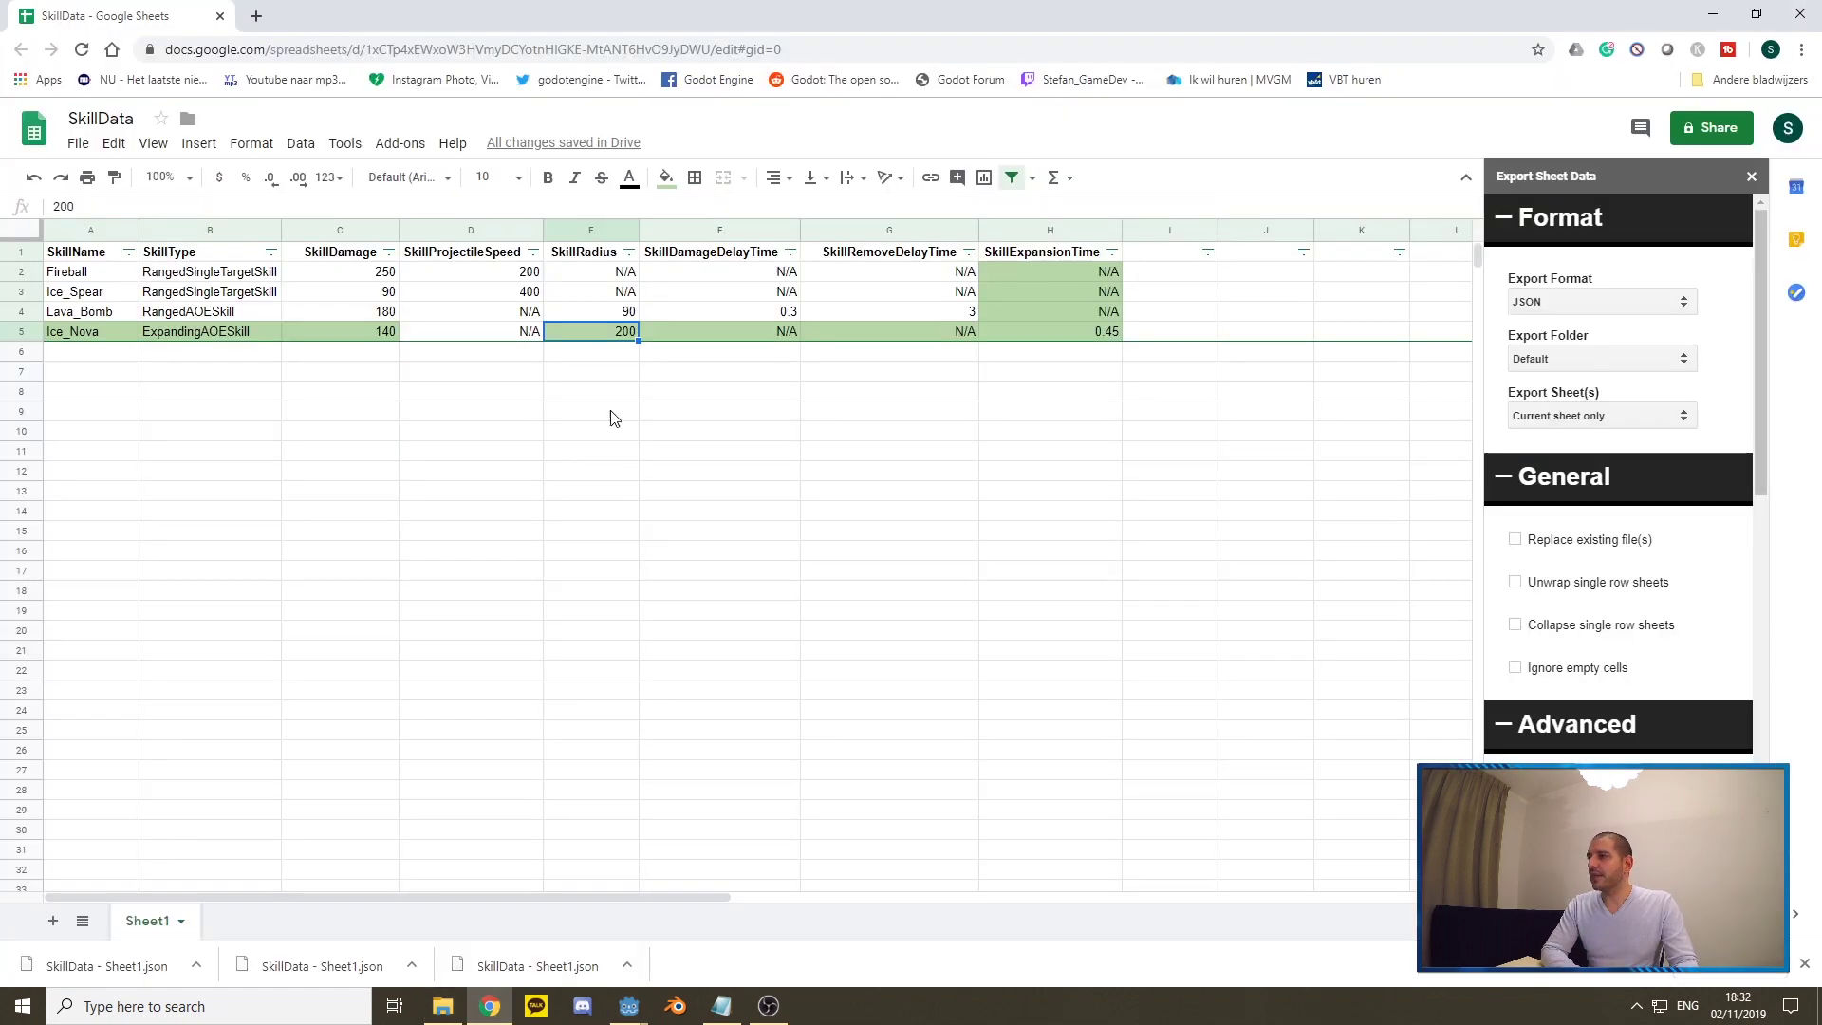
pyautogui.press('Left')
pyautogui.press('Up')
pyautogui.click(466, 336)
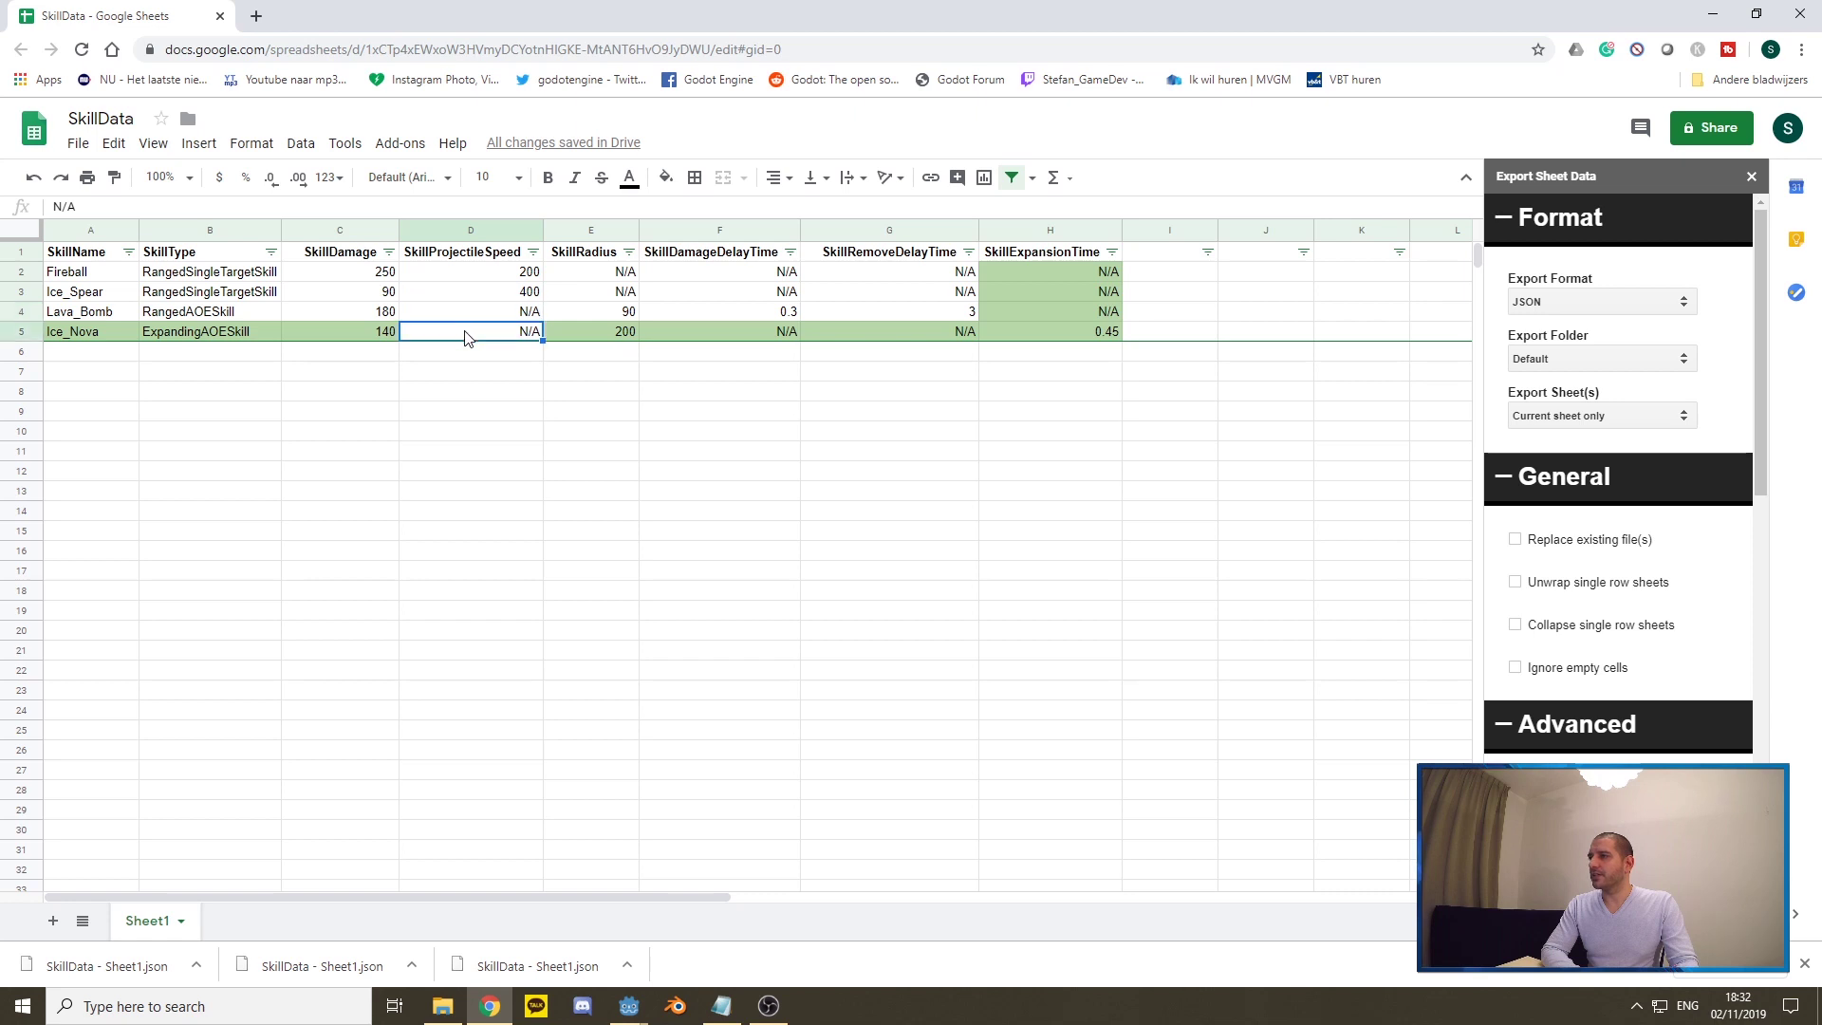
pyautogui.moveTo(66, 331); pyautogui.dragTo(954, 336)
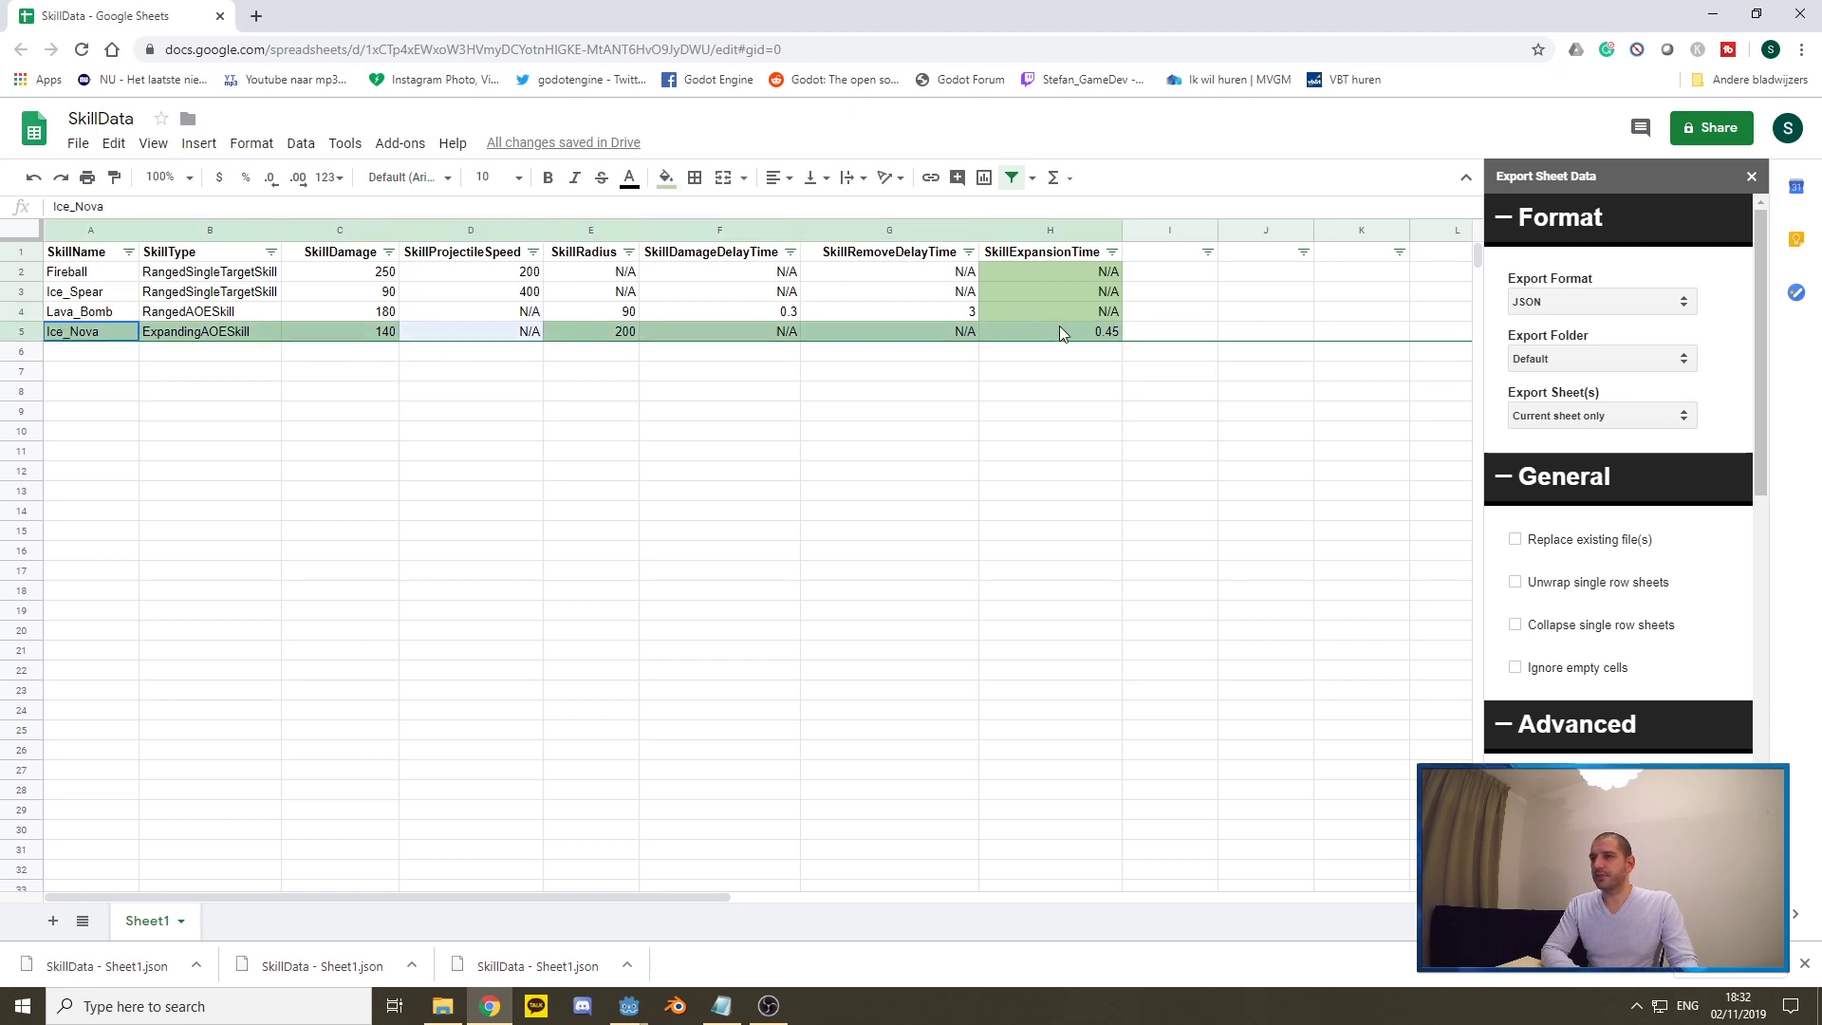
pyautogui.click(1071, 273)
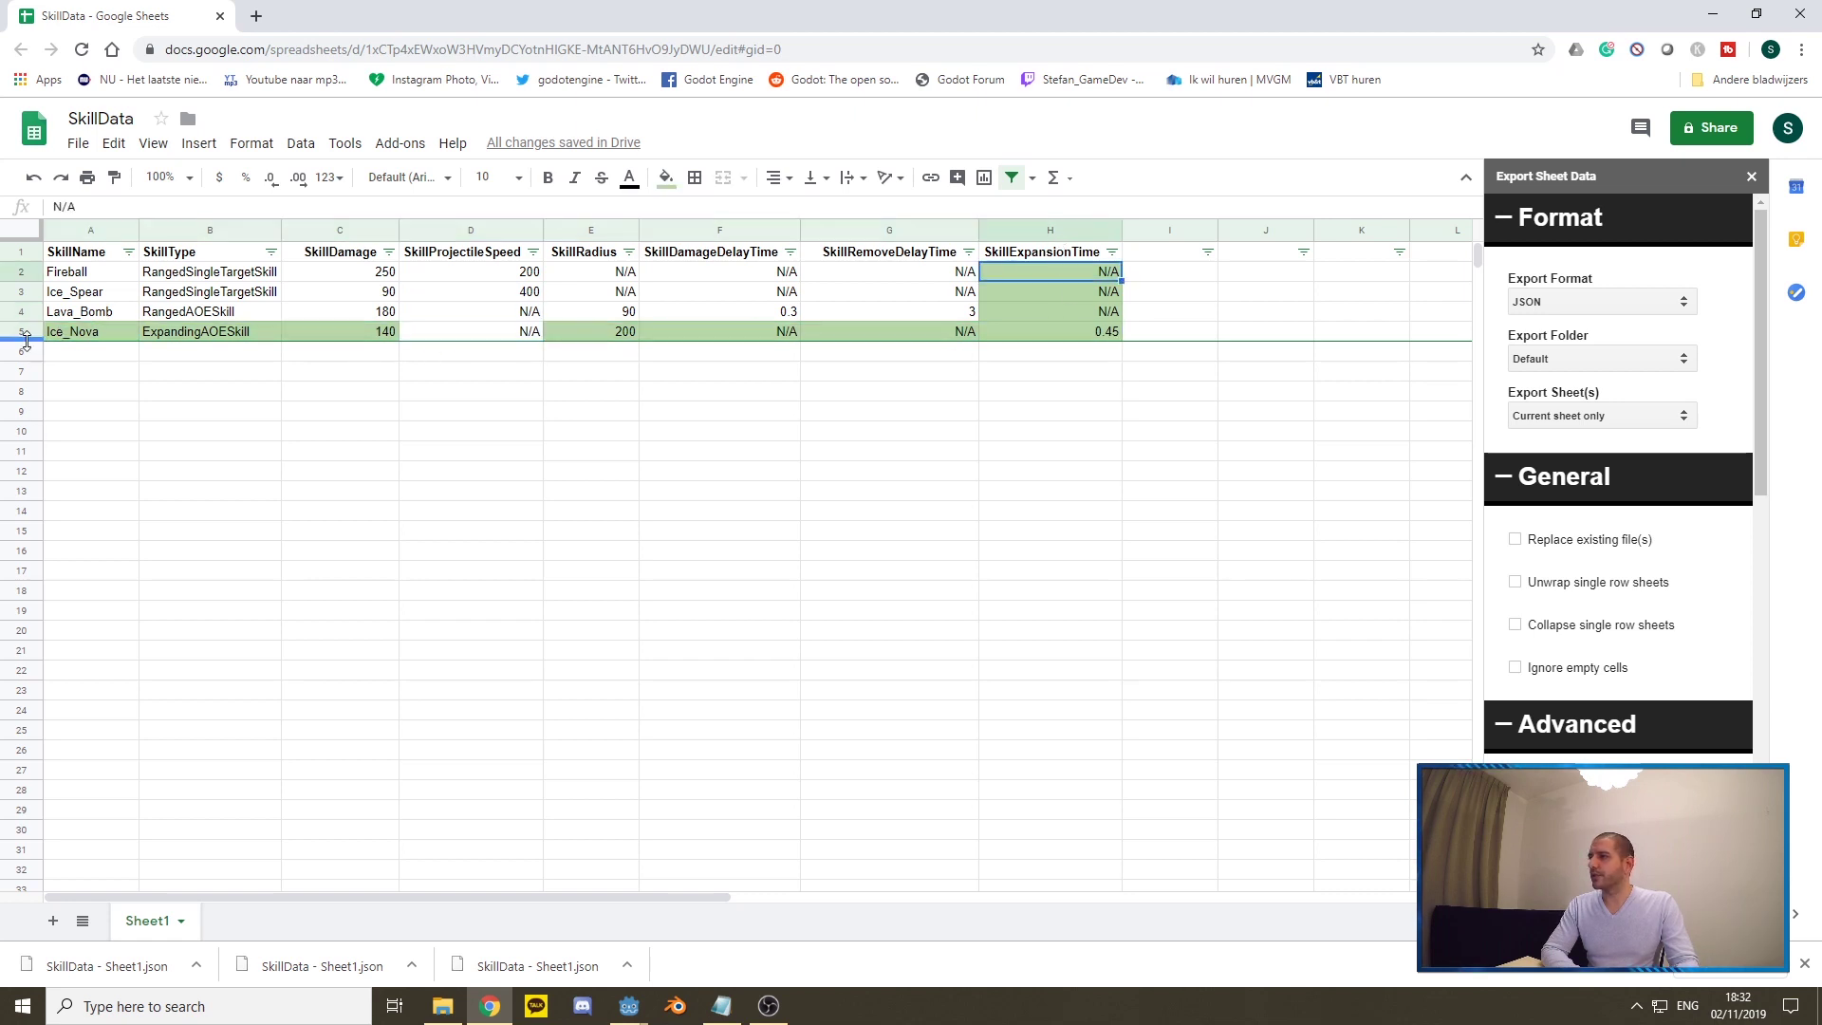
# - Check Ice_Nova's ExpandingAOESkill type, radius 200 and expansion time 0.45, then return to Godot
pyautogui.click(217, 338)
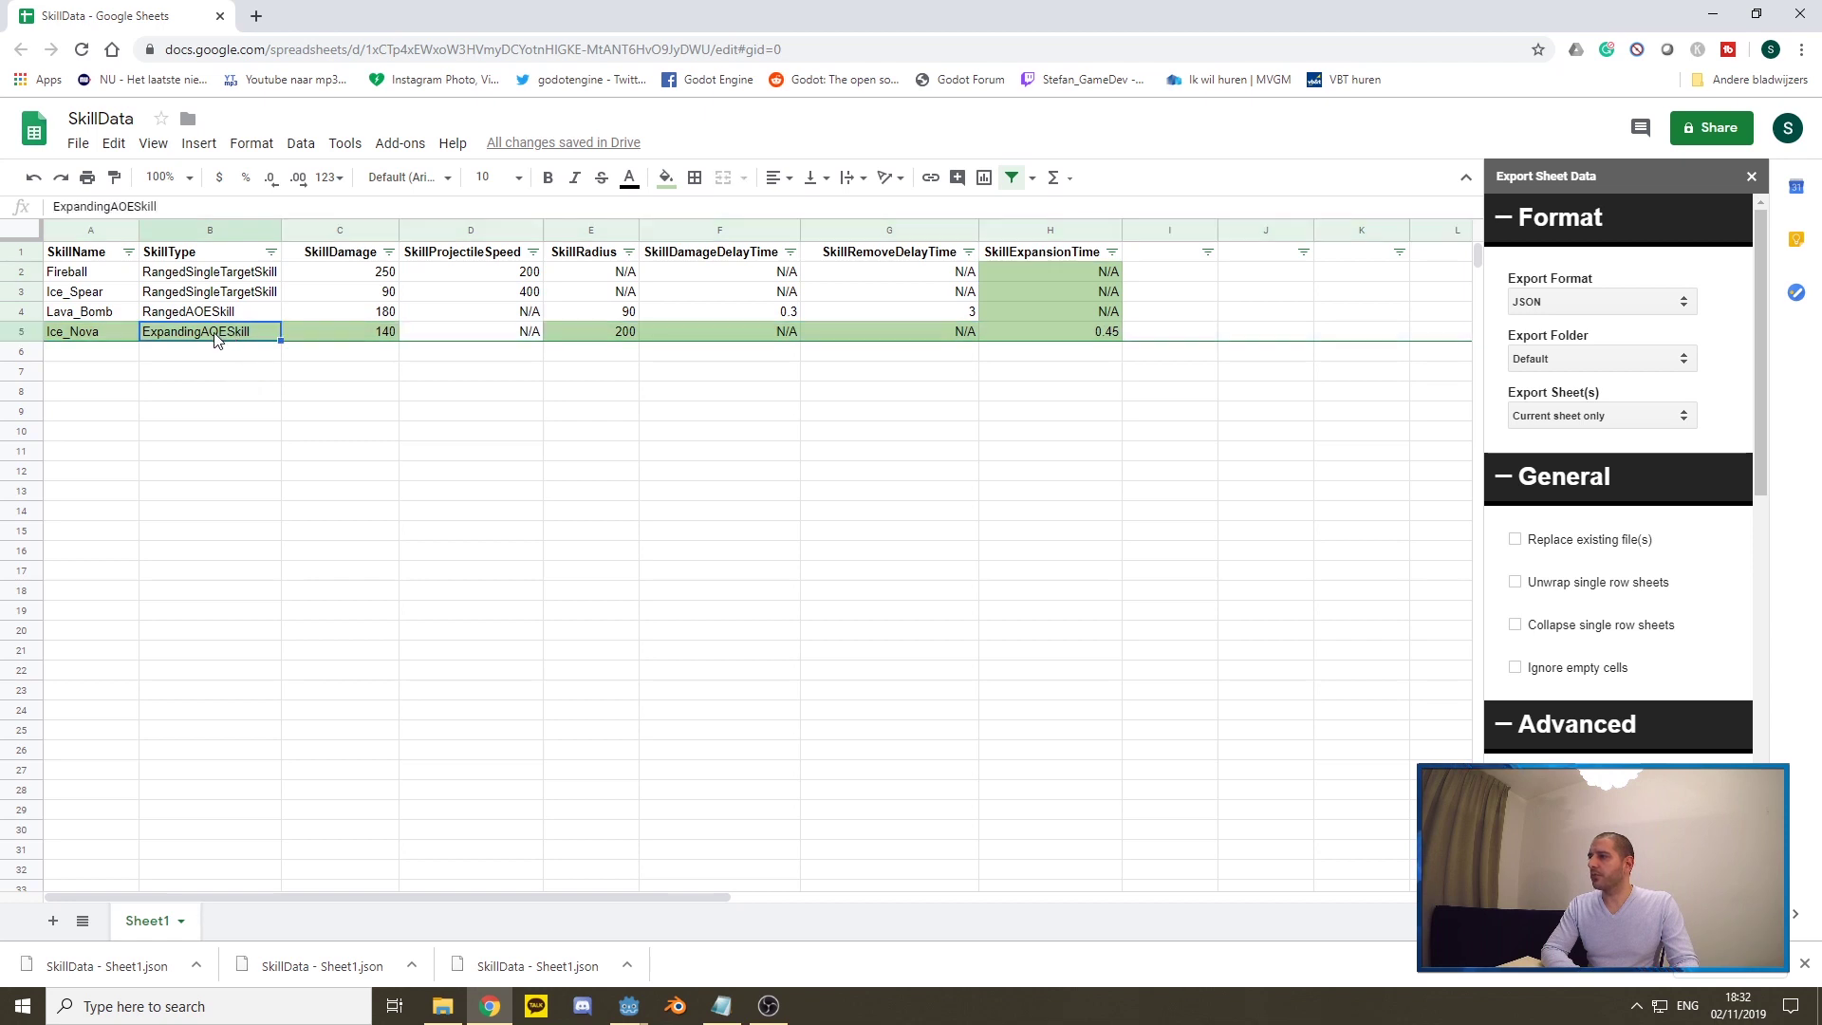
pyautogui.click(379, 339)
pyautogui.click(614, 339)
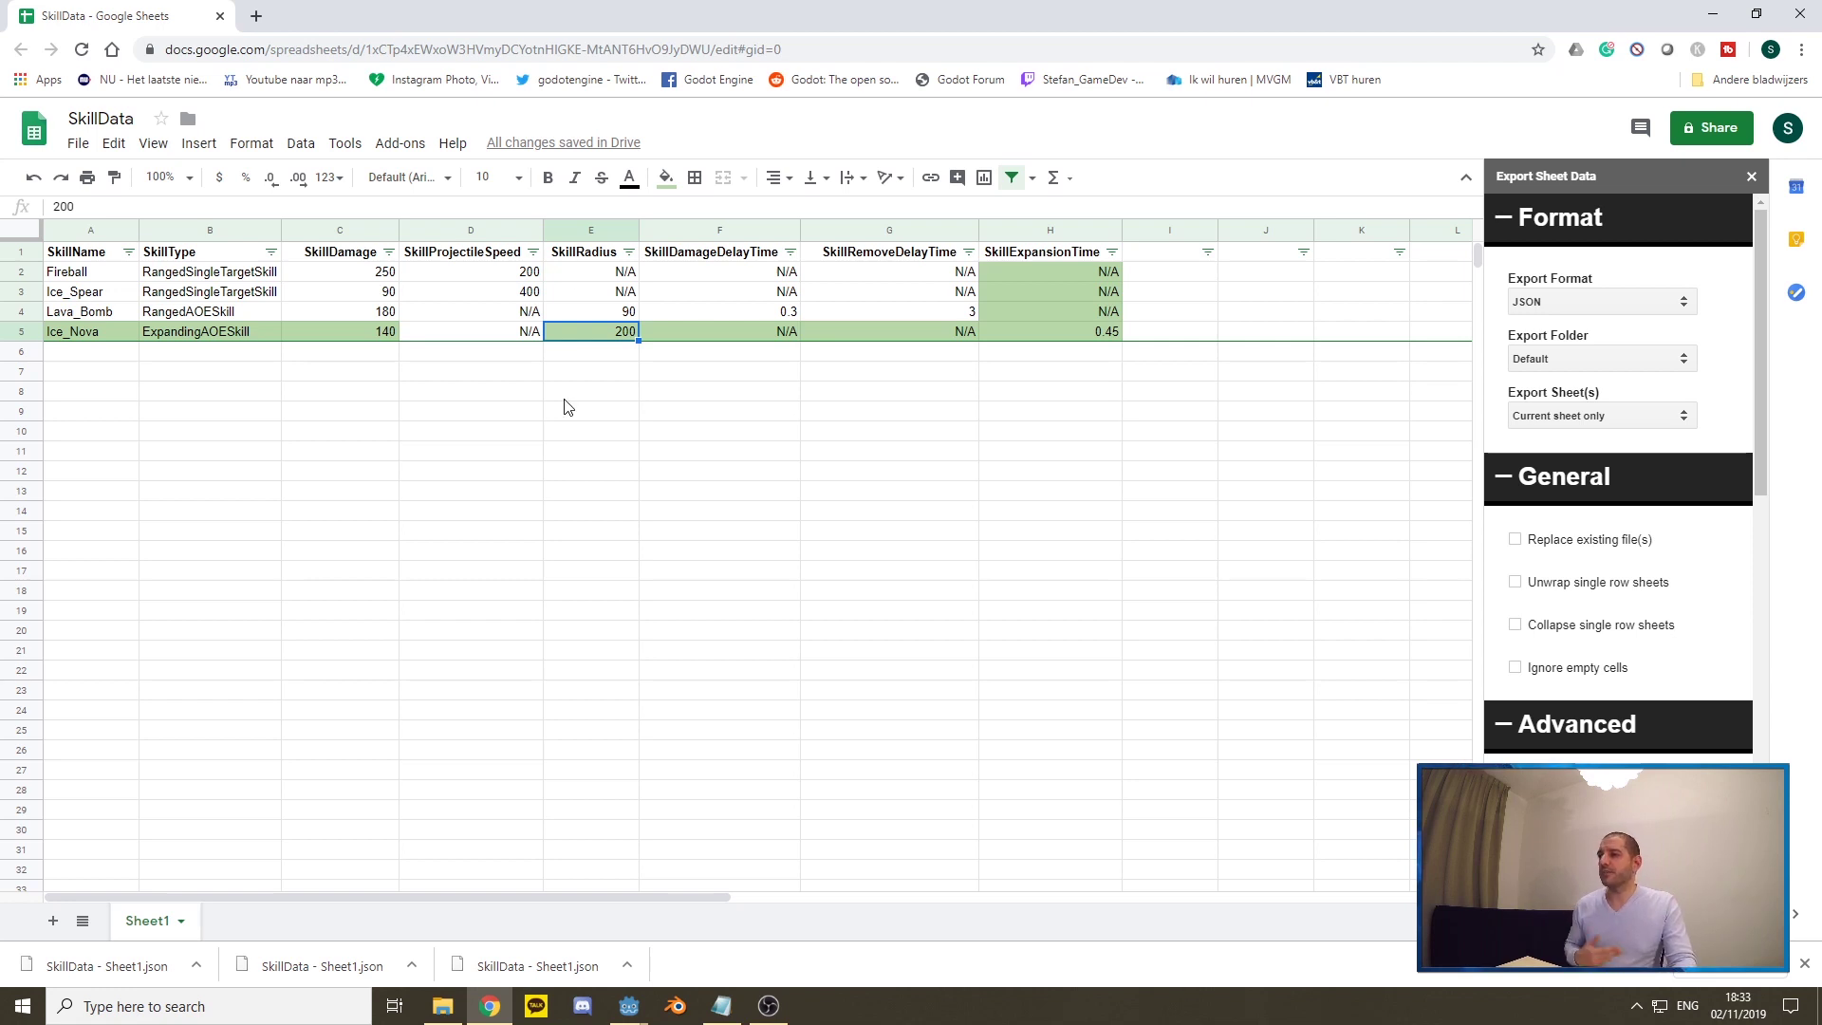
pyautogui.click(1088, 344)
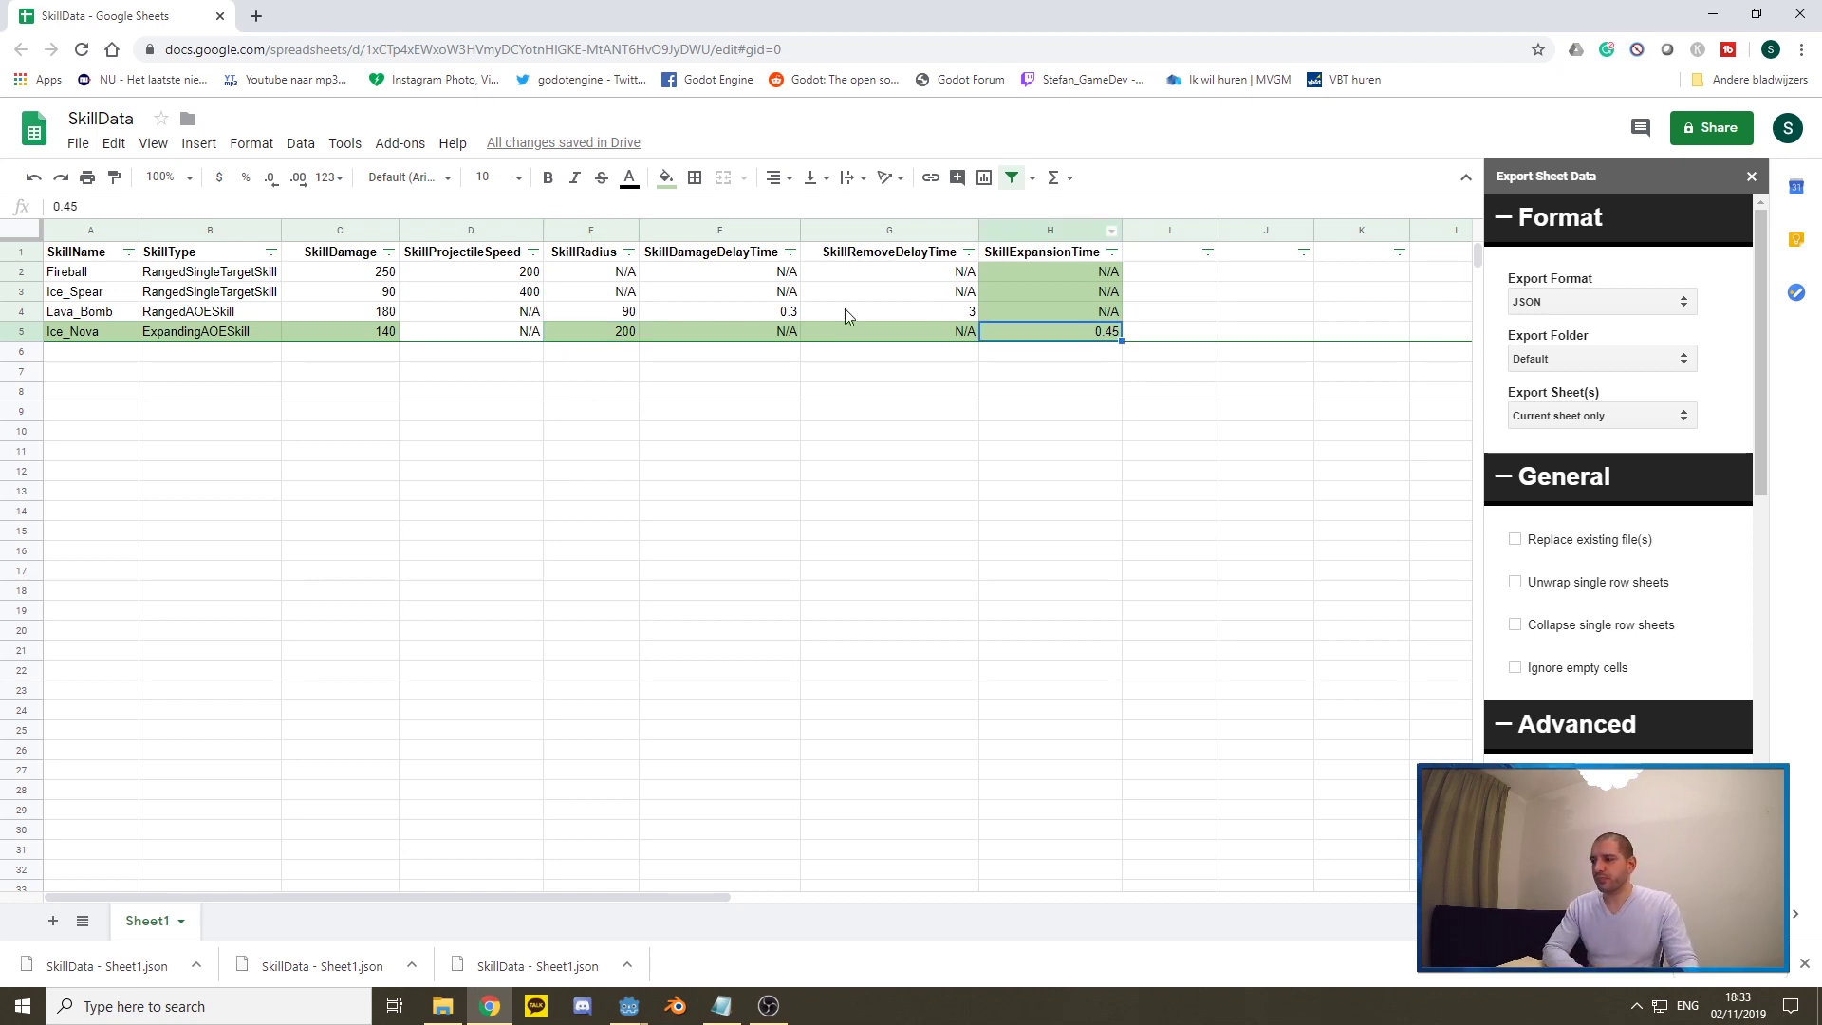
pyautogui.moveTo(628, 1005)
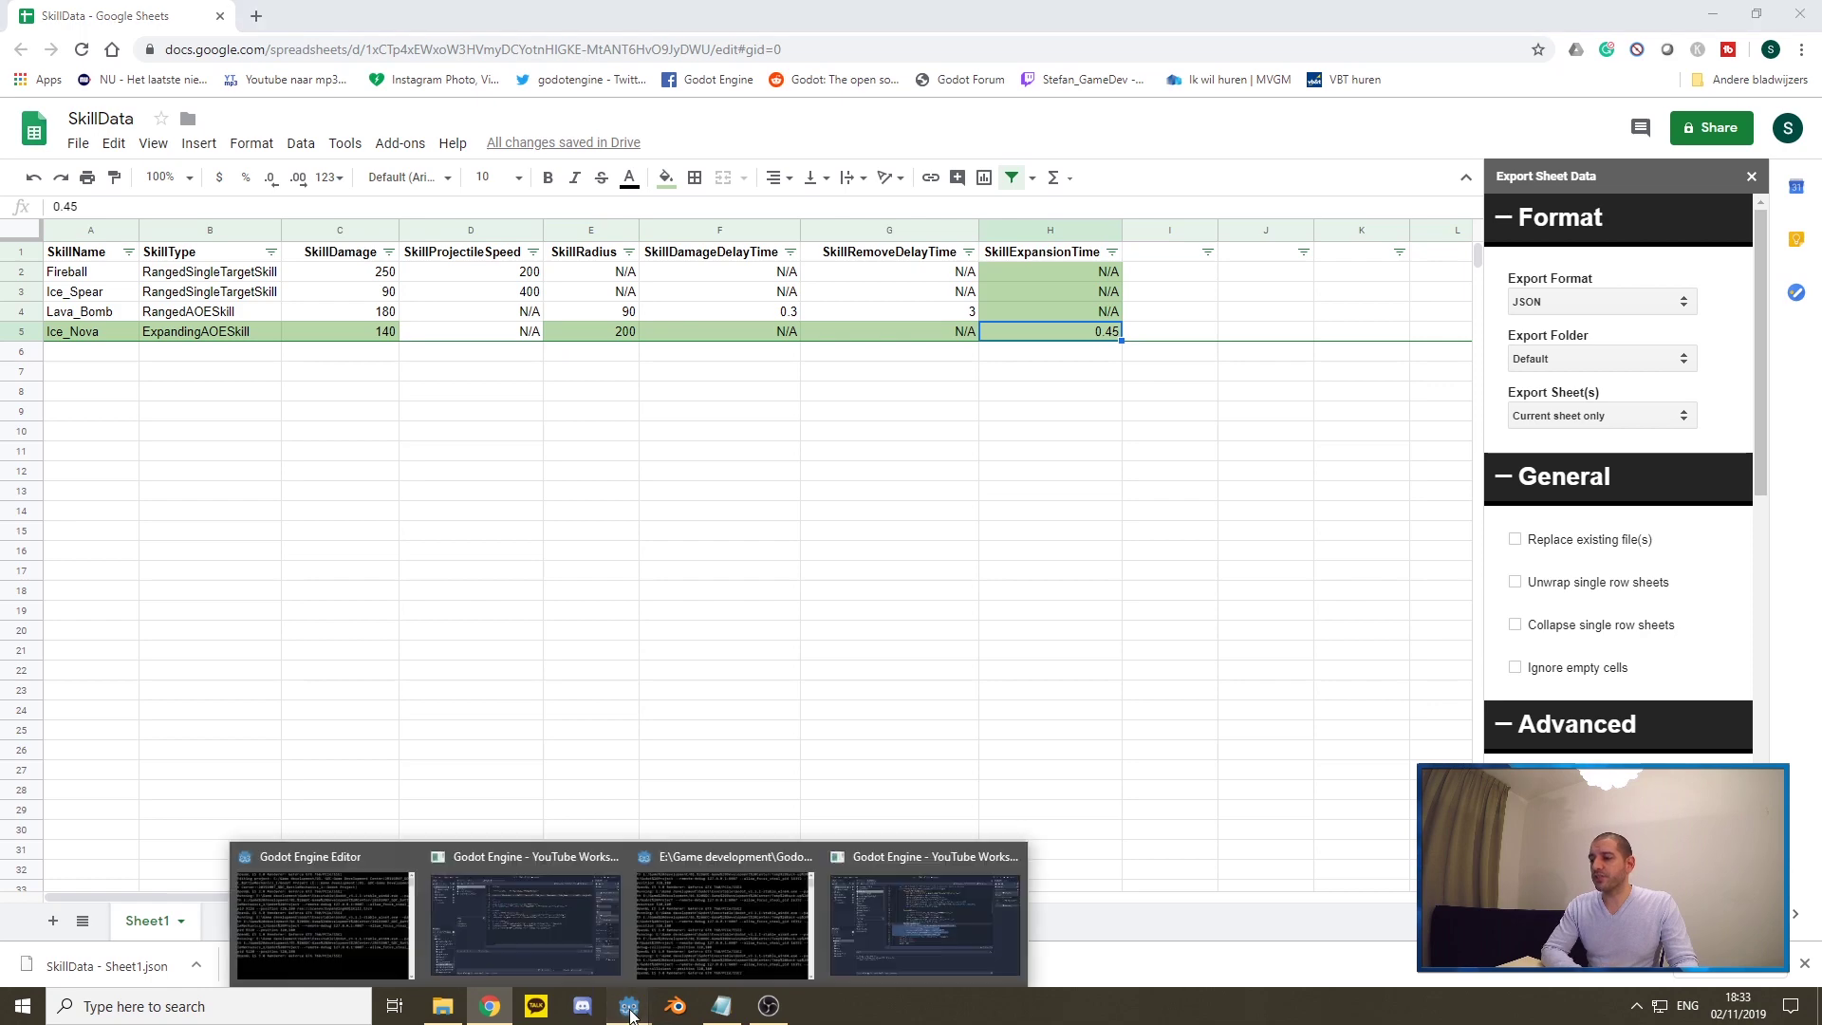
pyautogui.click(527, 918)
pyautogui.click(1001, 470)
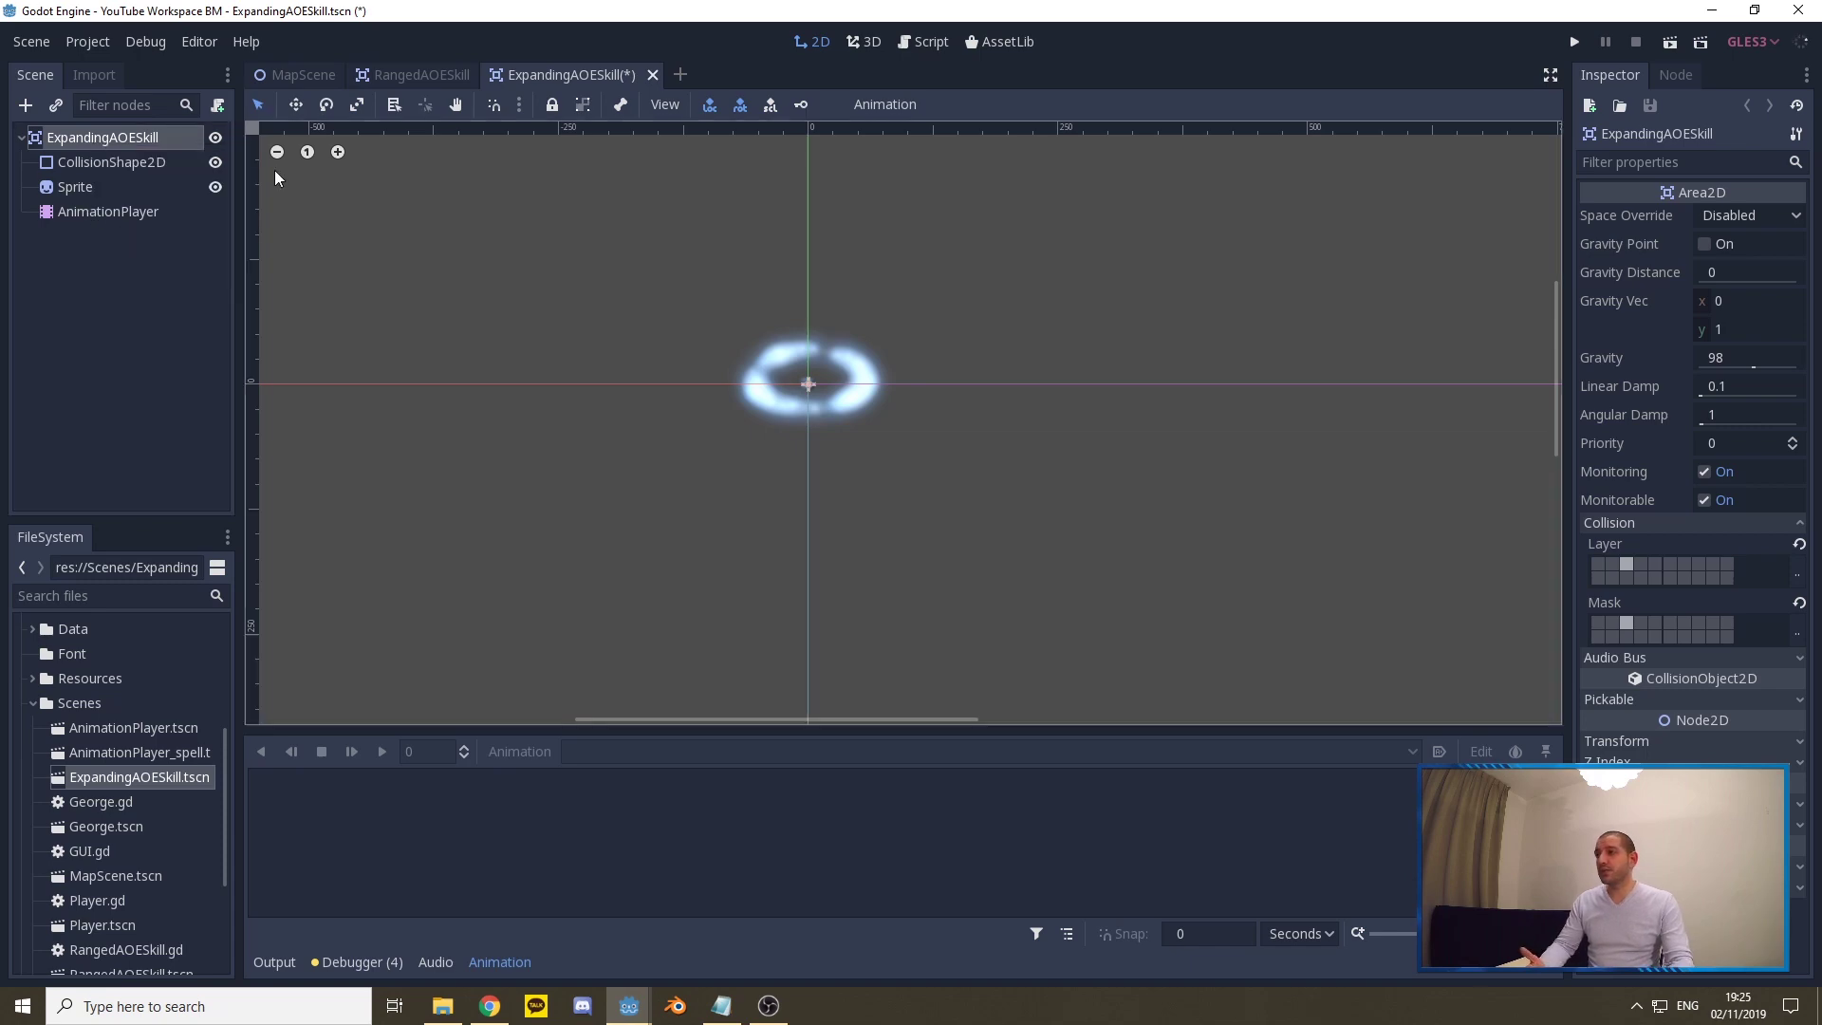
# - Attach a new ExpandingAOESkill.gd script and paste the prepared skill code below extends Area2D
pyautogui.click(222, 114)
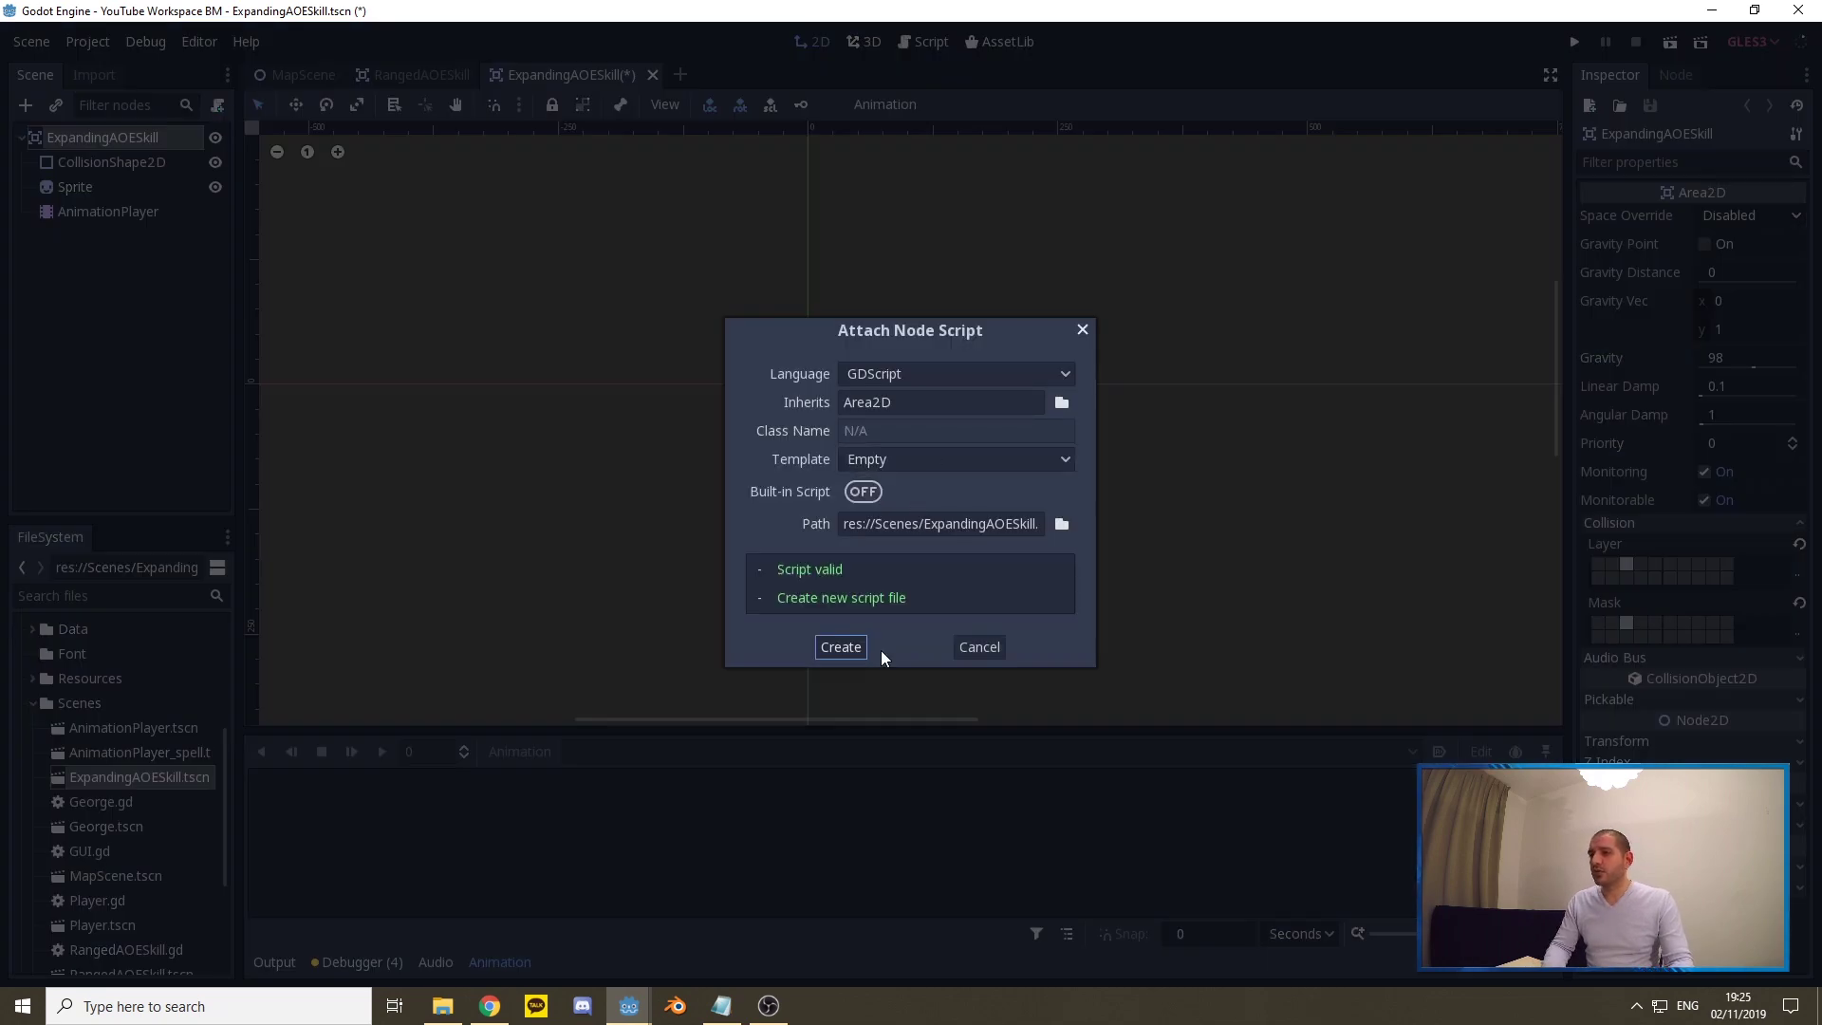
pyautogui.click(838, 645)
pyautogui.click(613, 171)
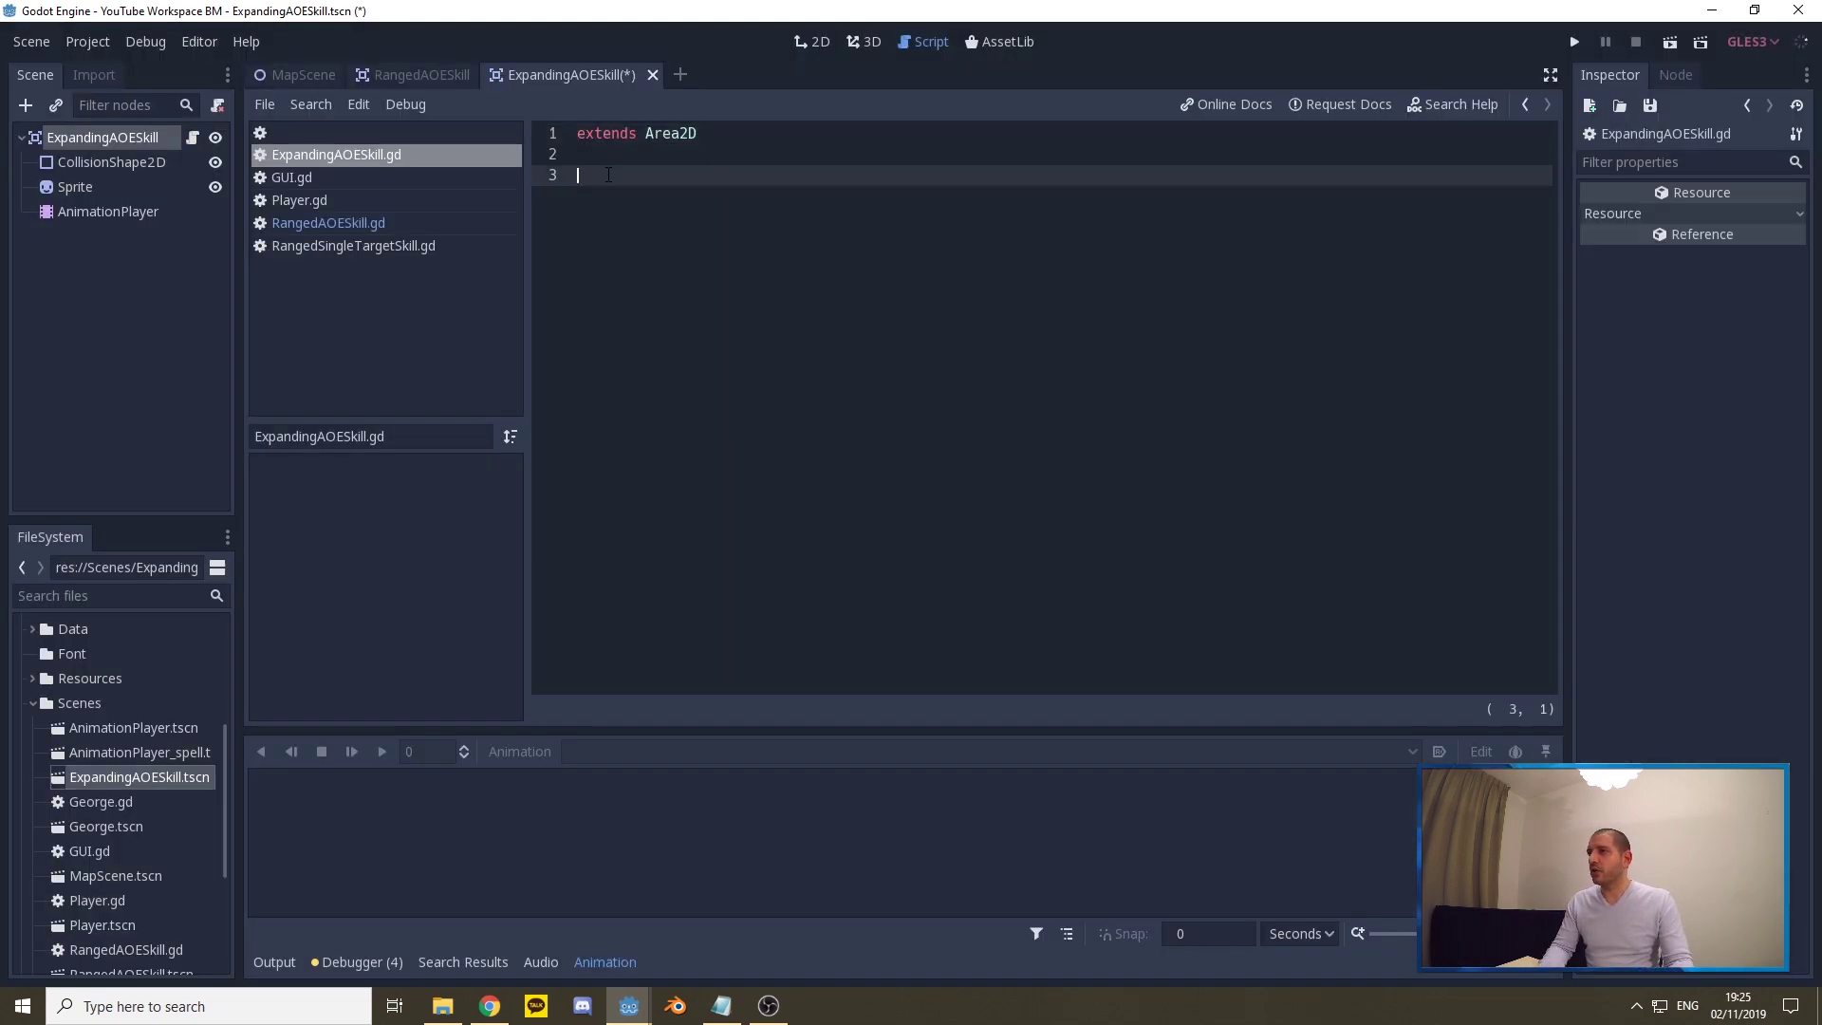
pyautogui.press('ctrl')
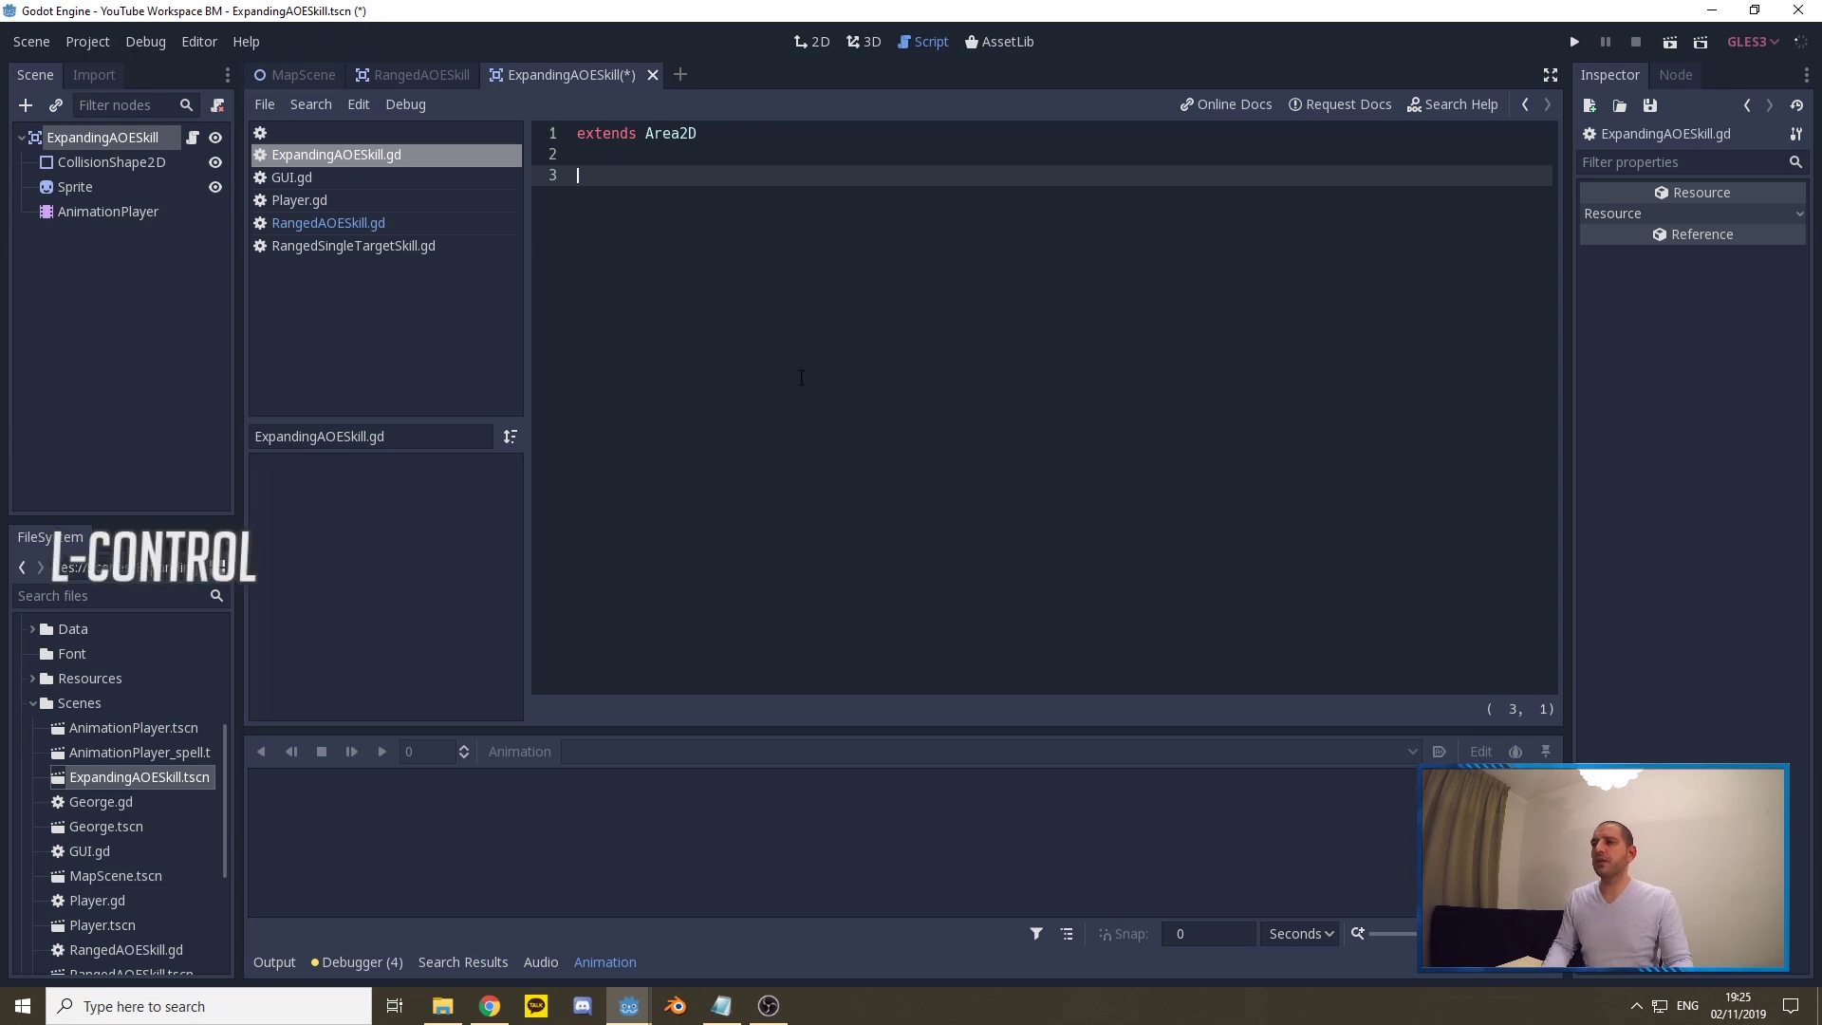
pyautogui.write('var skill_name var damage var radius var expansion_time  func _ready(): \tdamage = DataImport.skill_data[skill_name].SkillDamage \tradius = DataImport.skill_data[skill_name].SkillRadius \texpansion_time = DataImport.skill_data[skill_name].SkillExpansionTime \tvar skill_texture = load("res://Assets/Skills/" + skill_name + ".png") \tget_node("Sprite").set_texture(skill_texture) \tAOEAttack()  func AOEAttack(): \tpass')
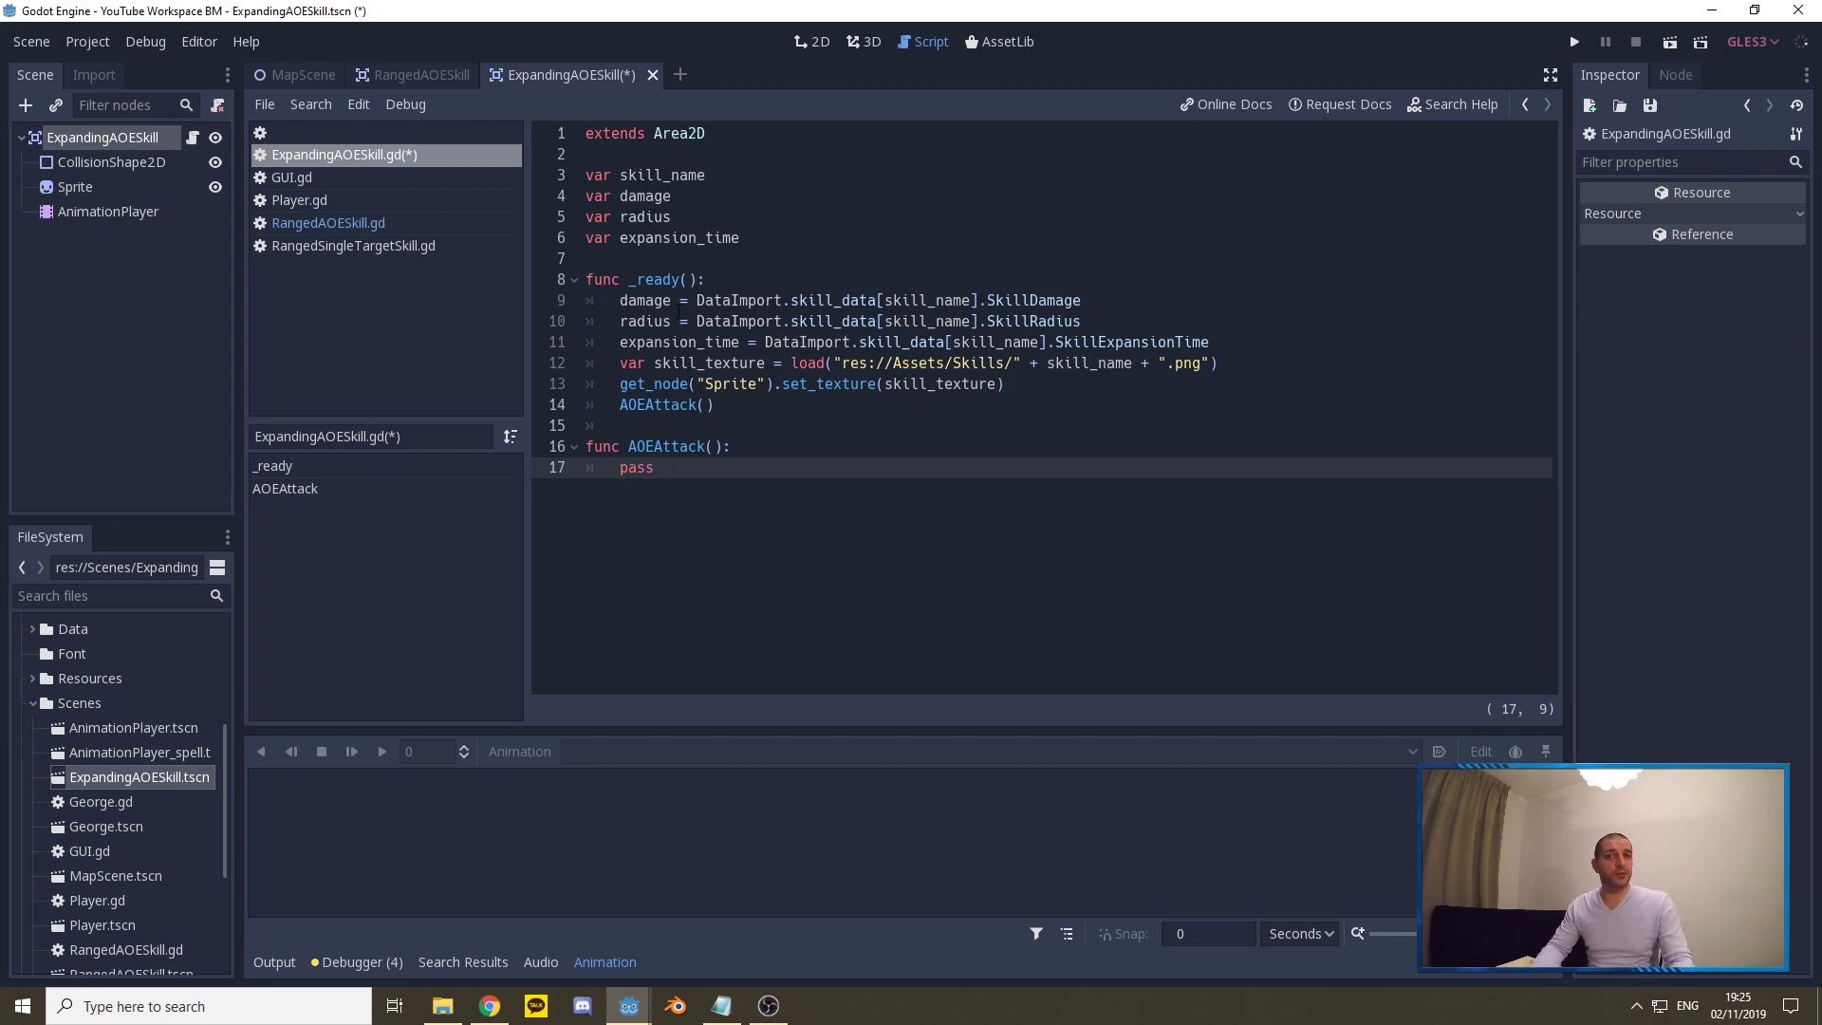
# - Review the skill_name, damage, radius and expansion_time variables and their loading in _ready
pyautogui.click(726, 277)
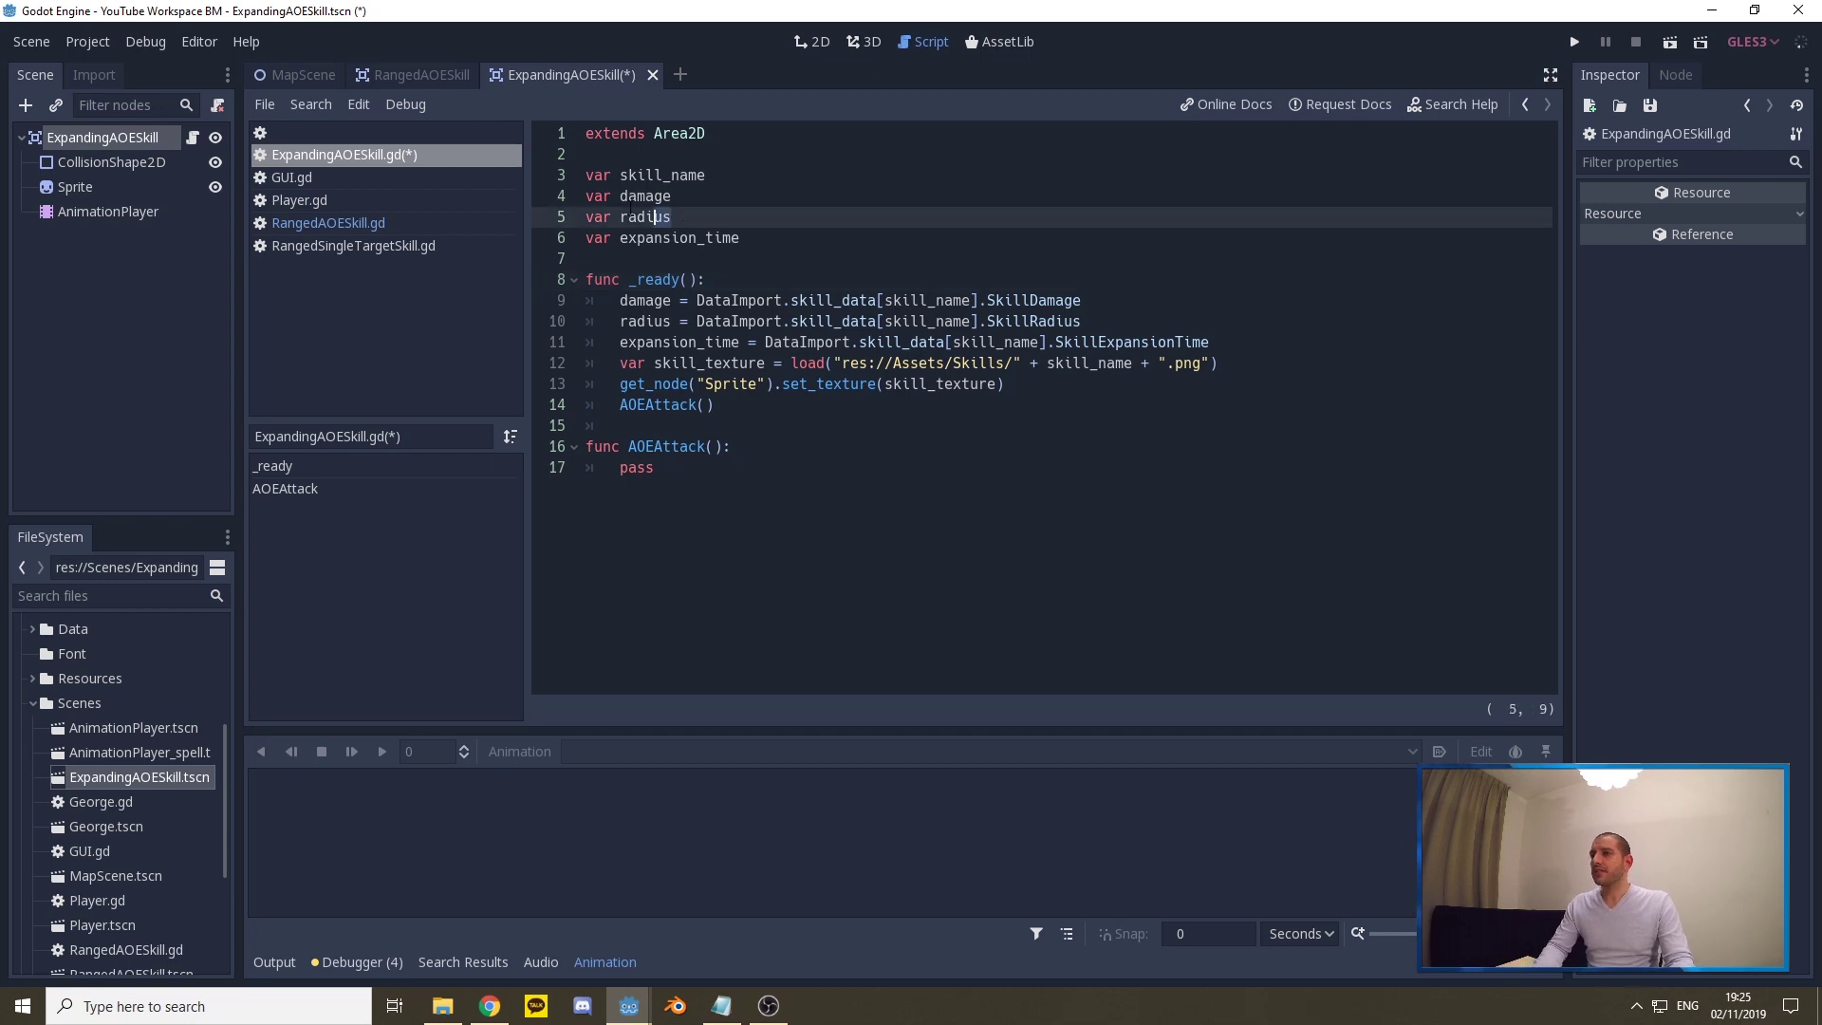
pyautogui.moveTo(673, 217); pyautogui.dragTo(577, 177)
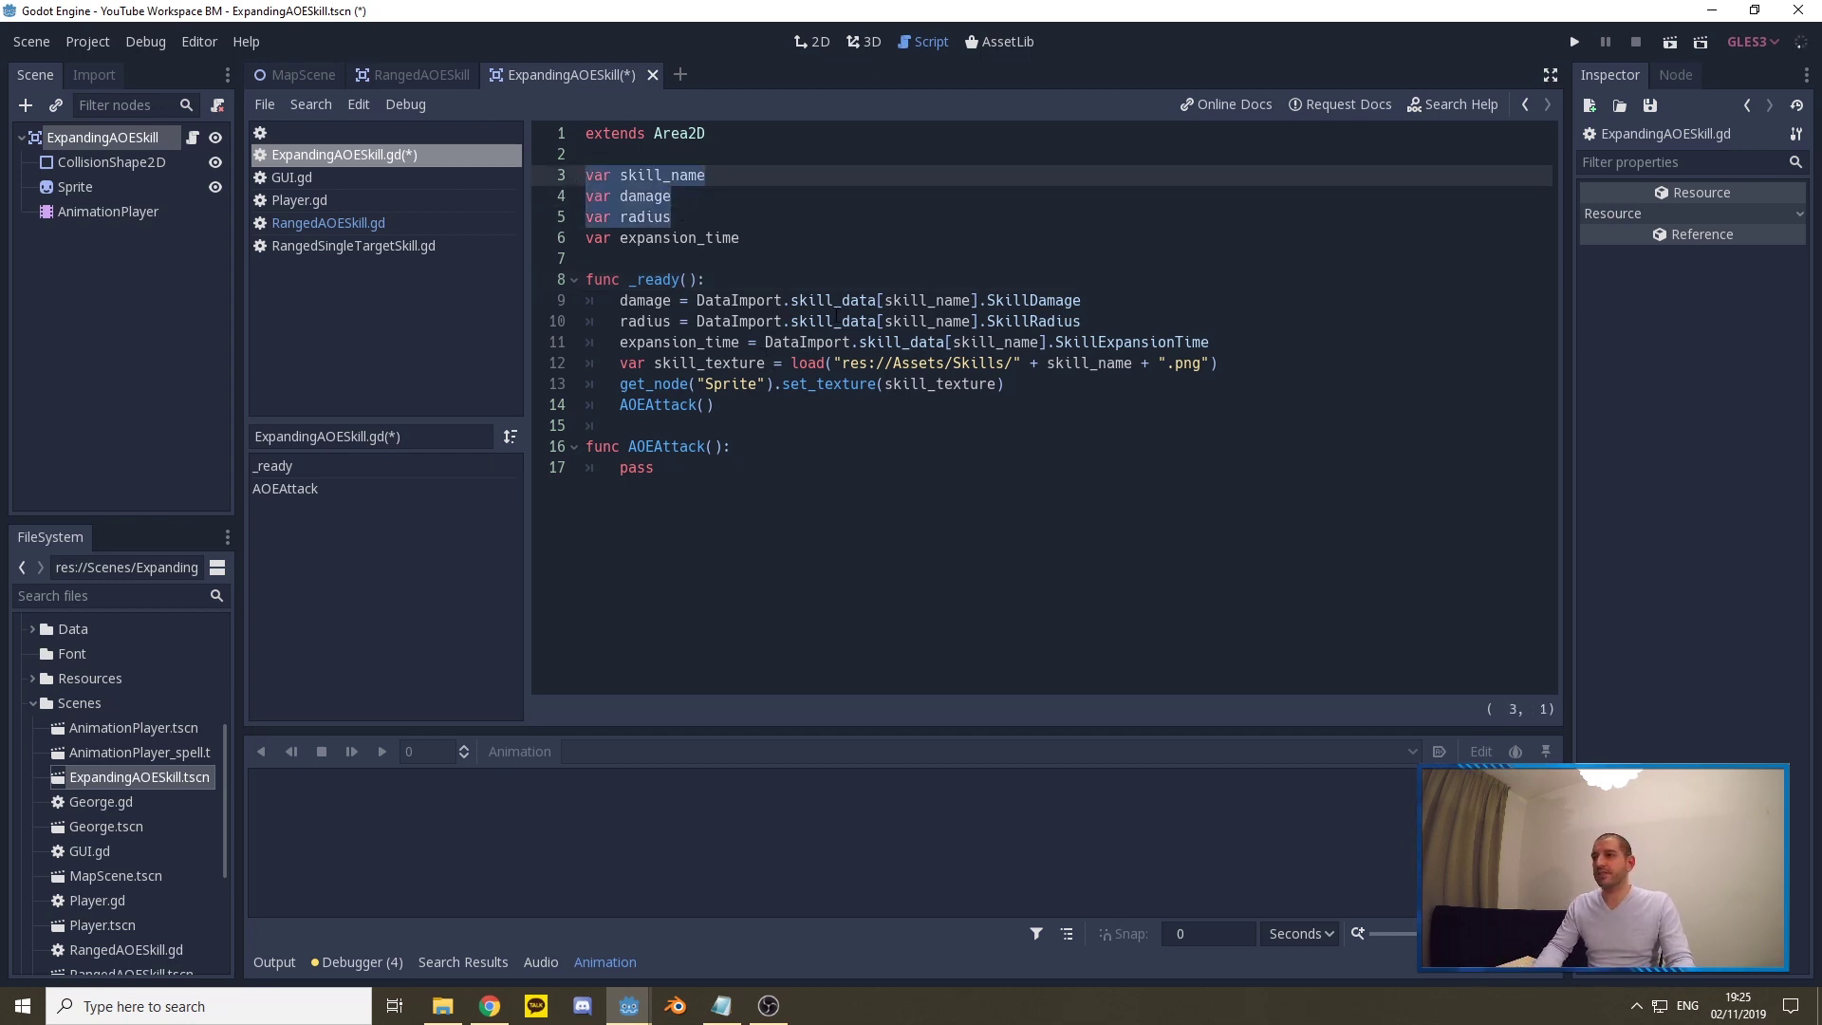
pyautogui.click(653, 321)
pyautogui.press('Down')
pyautogui.moveTo(1084, 320); pyautogui.dragTo(620, 300)
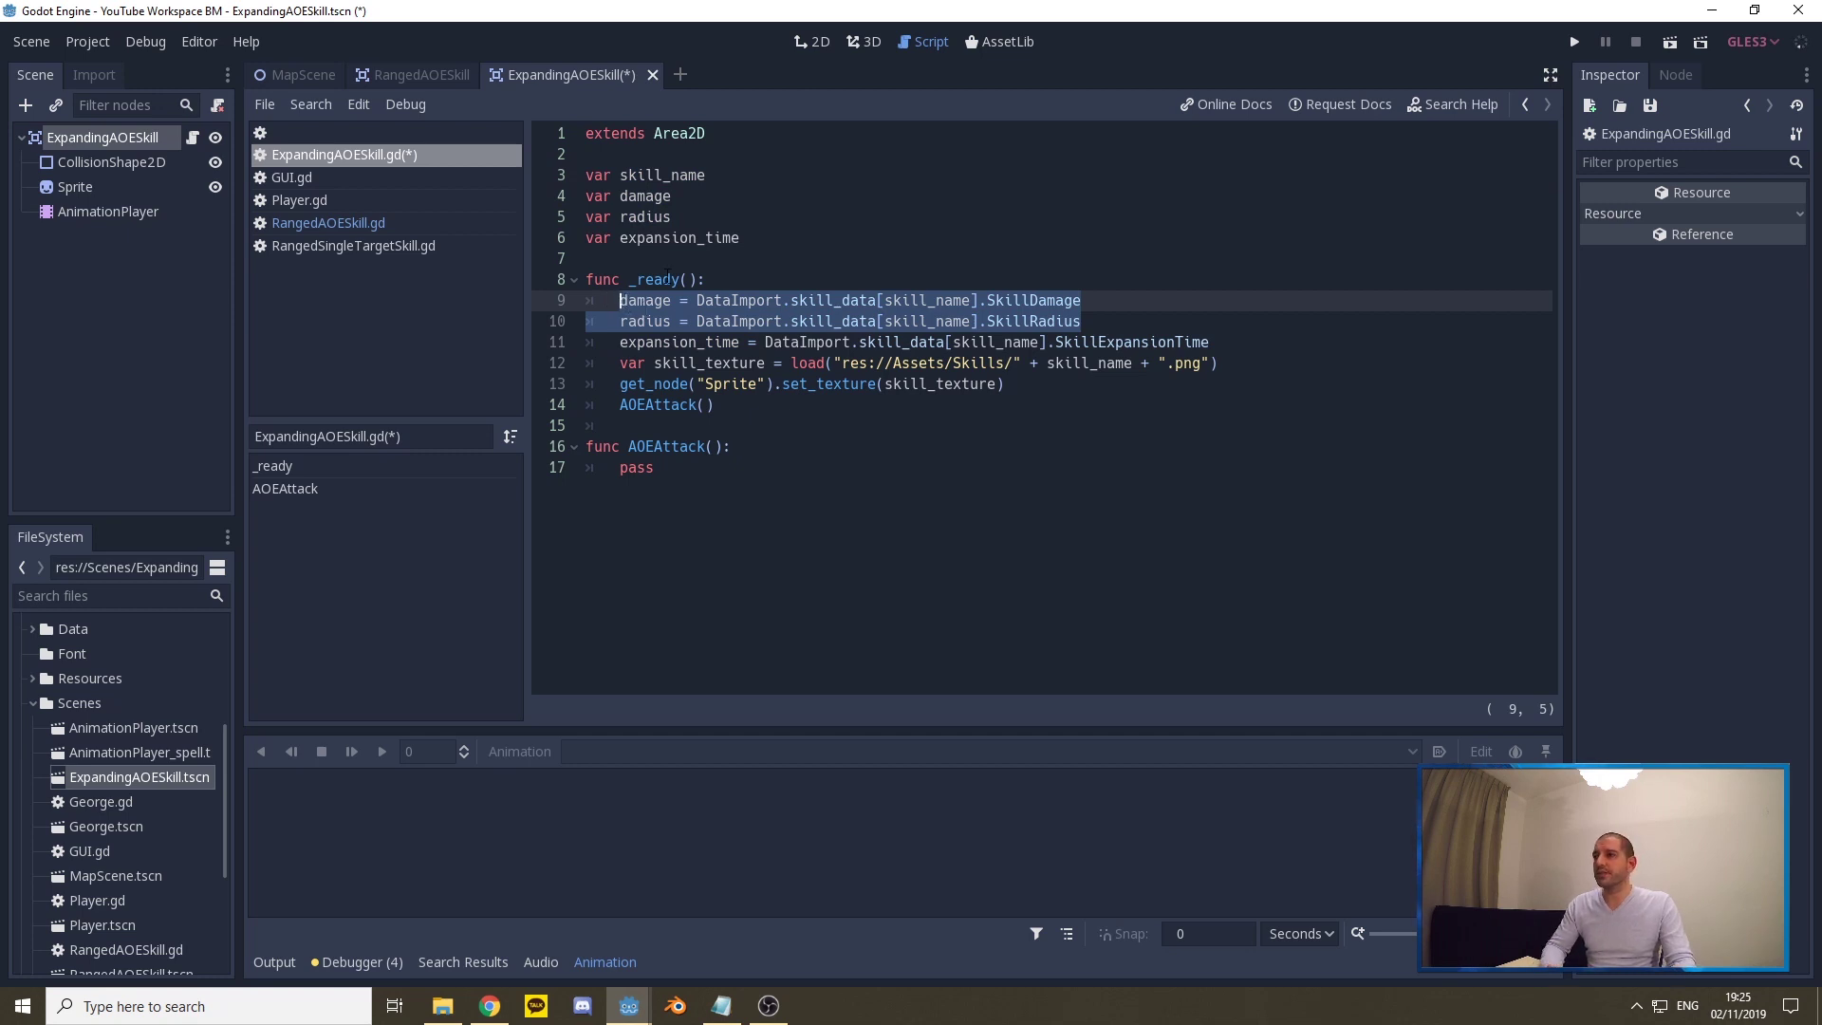
pyautogui.doubleClick(667, 239)
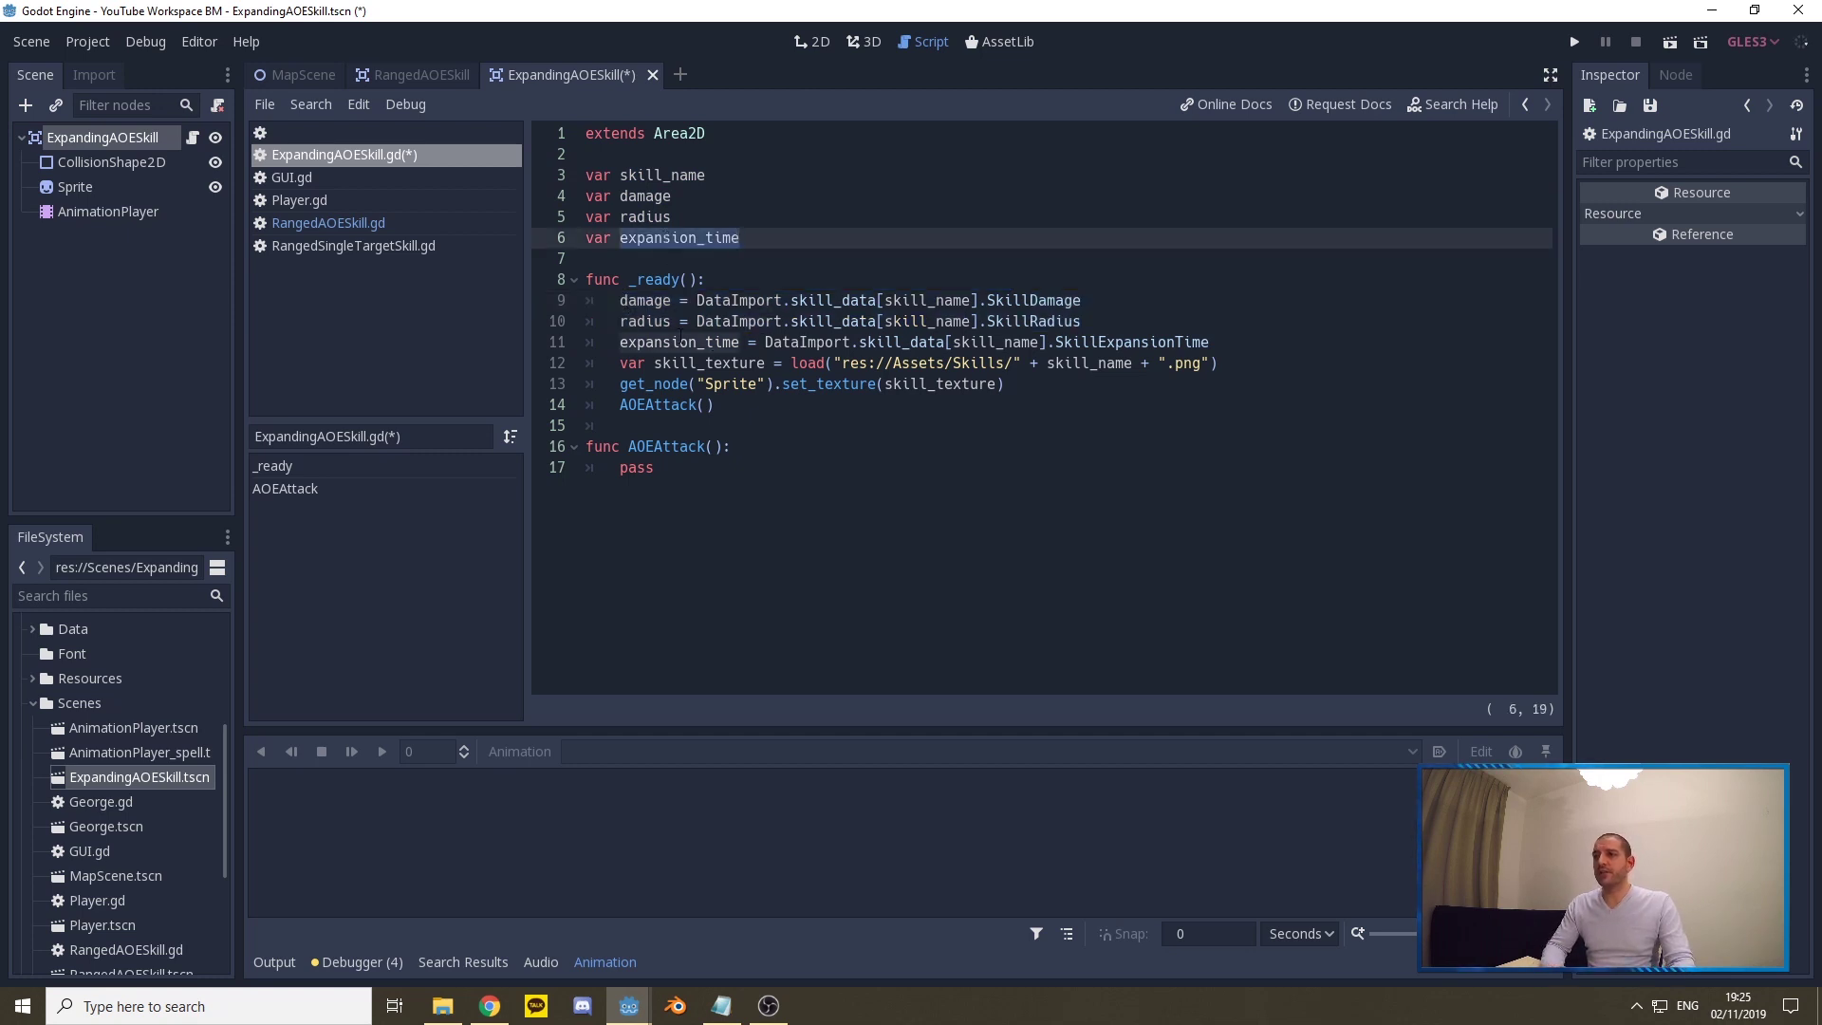
pyautogui.doubleClick(681, 341)
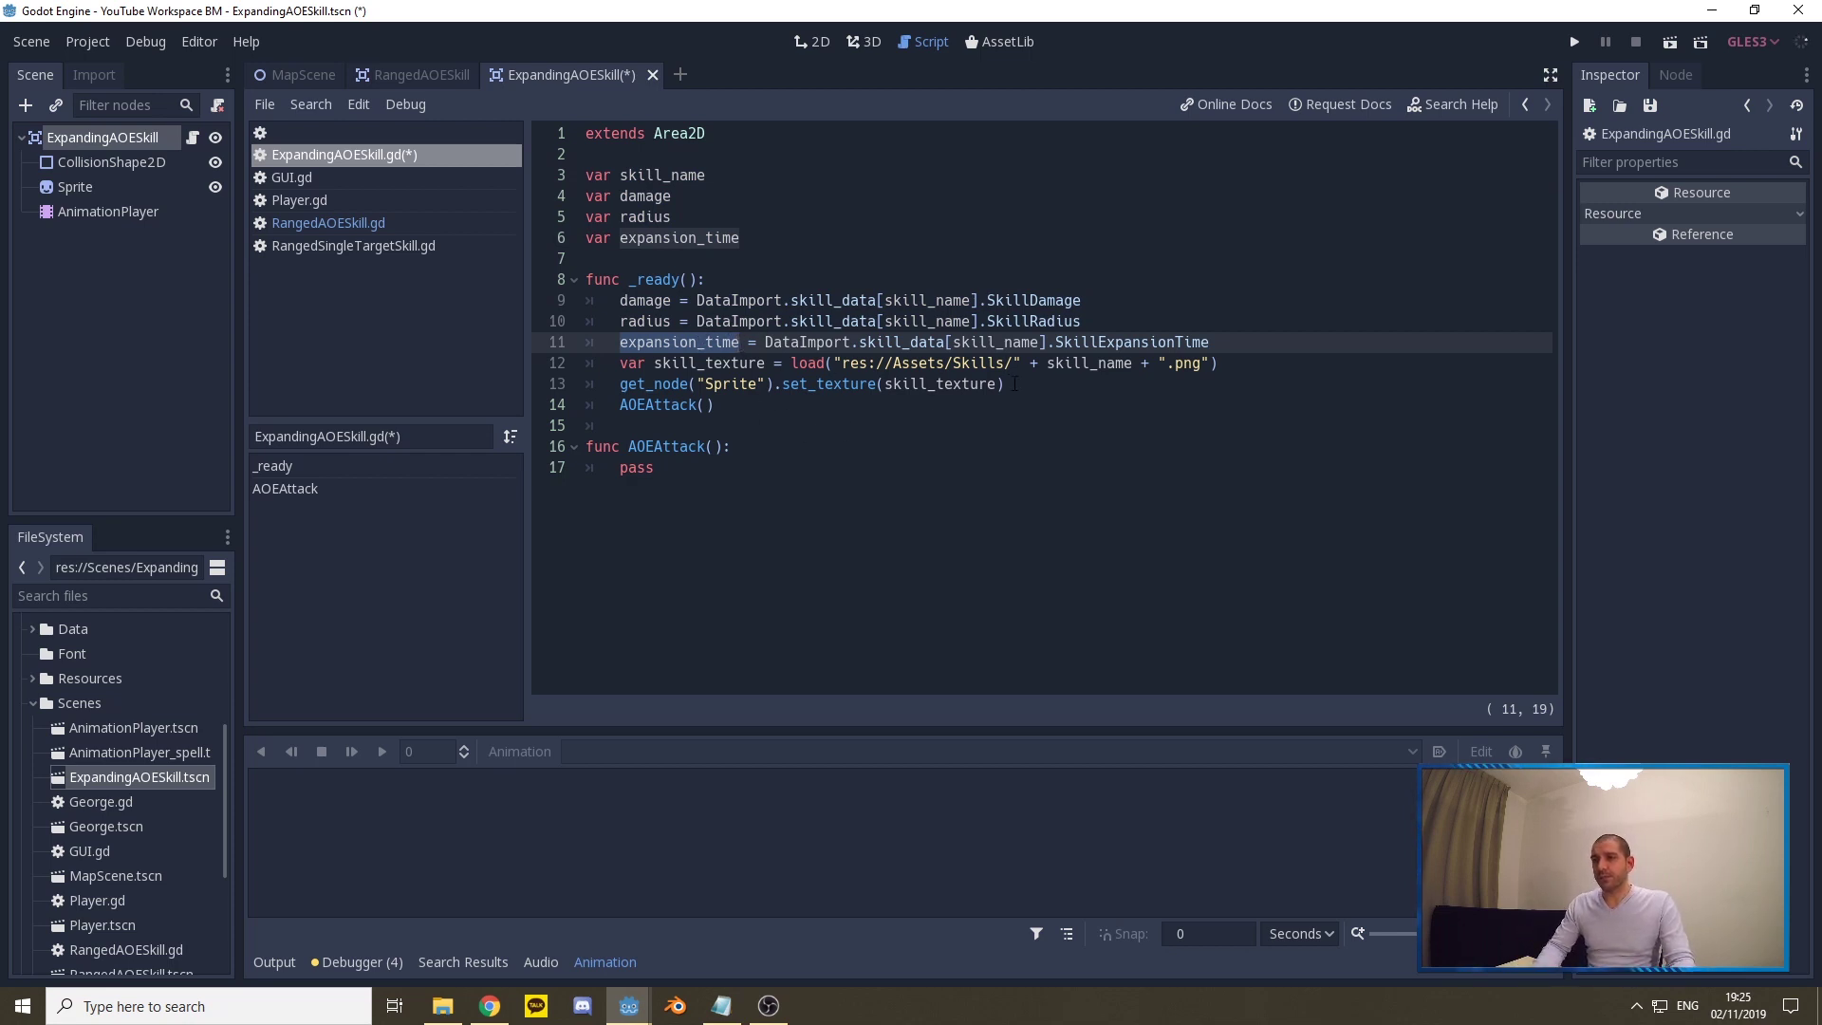
# - Review the Sprite texture loading via set_texture and the stub AOEAttack function
pyautogui.moveTo(1006, 384); pyautogui.dragTo(619, 364)
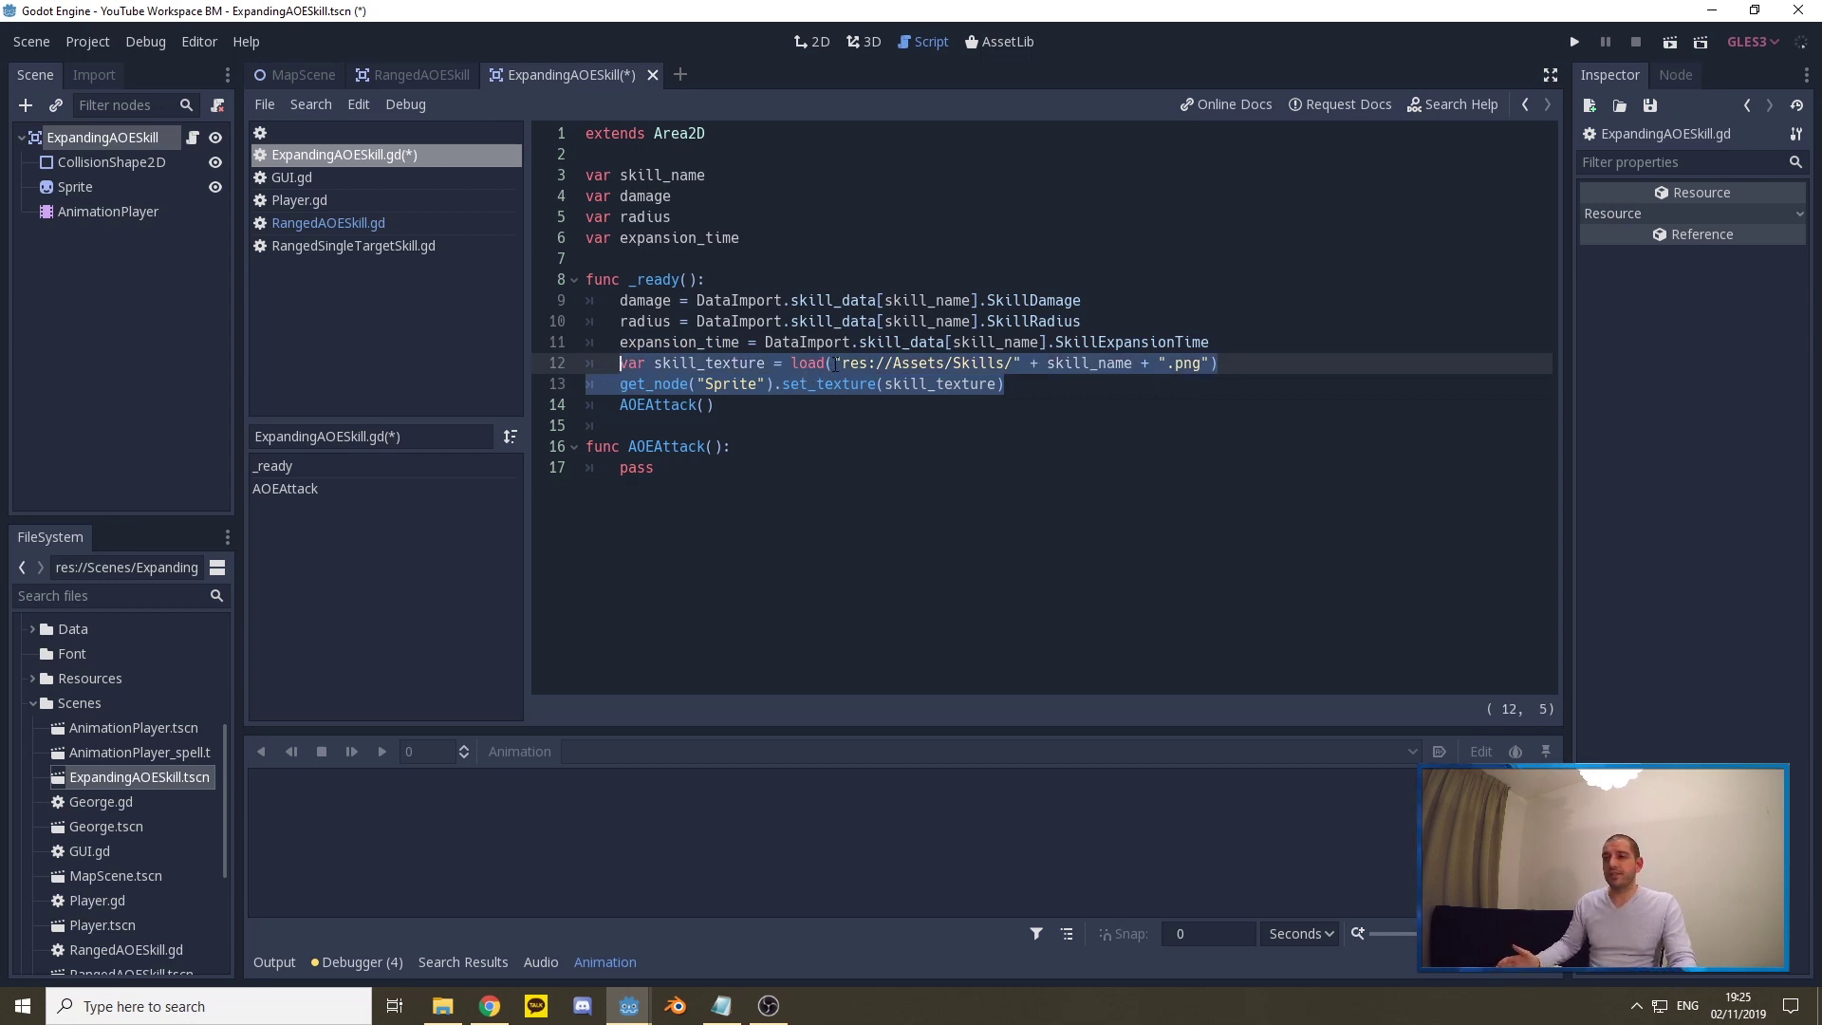
pyautogui.click(1133, 365)
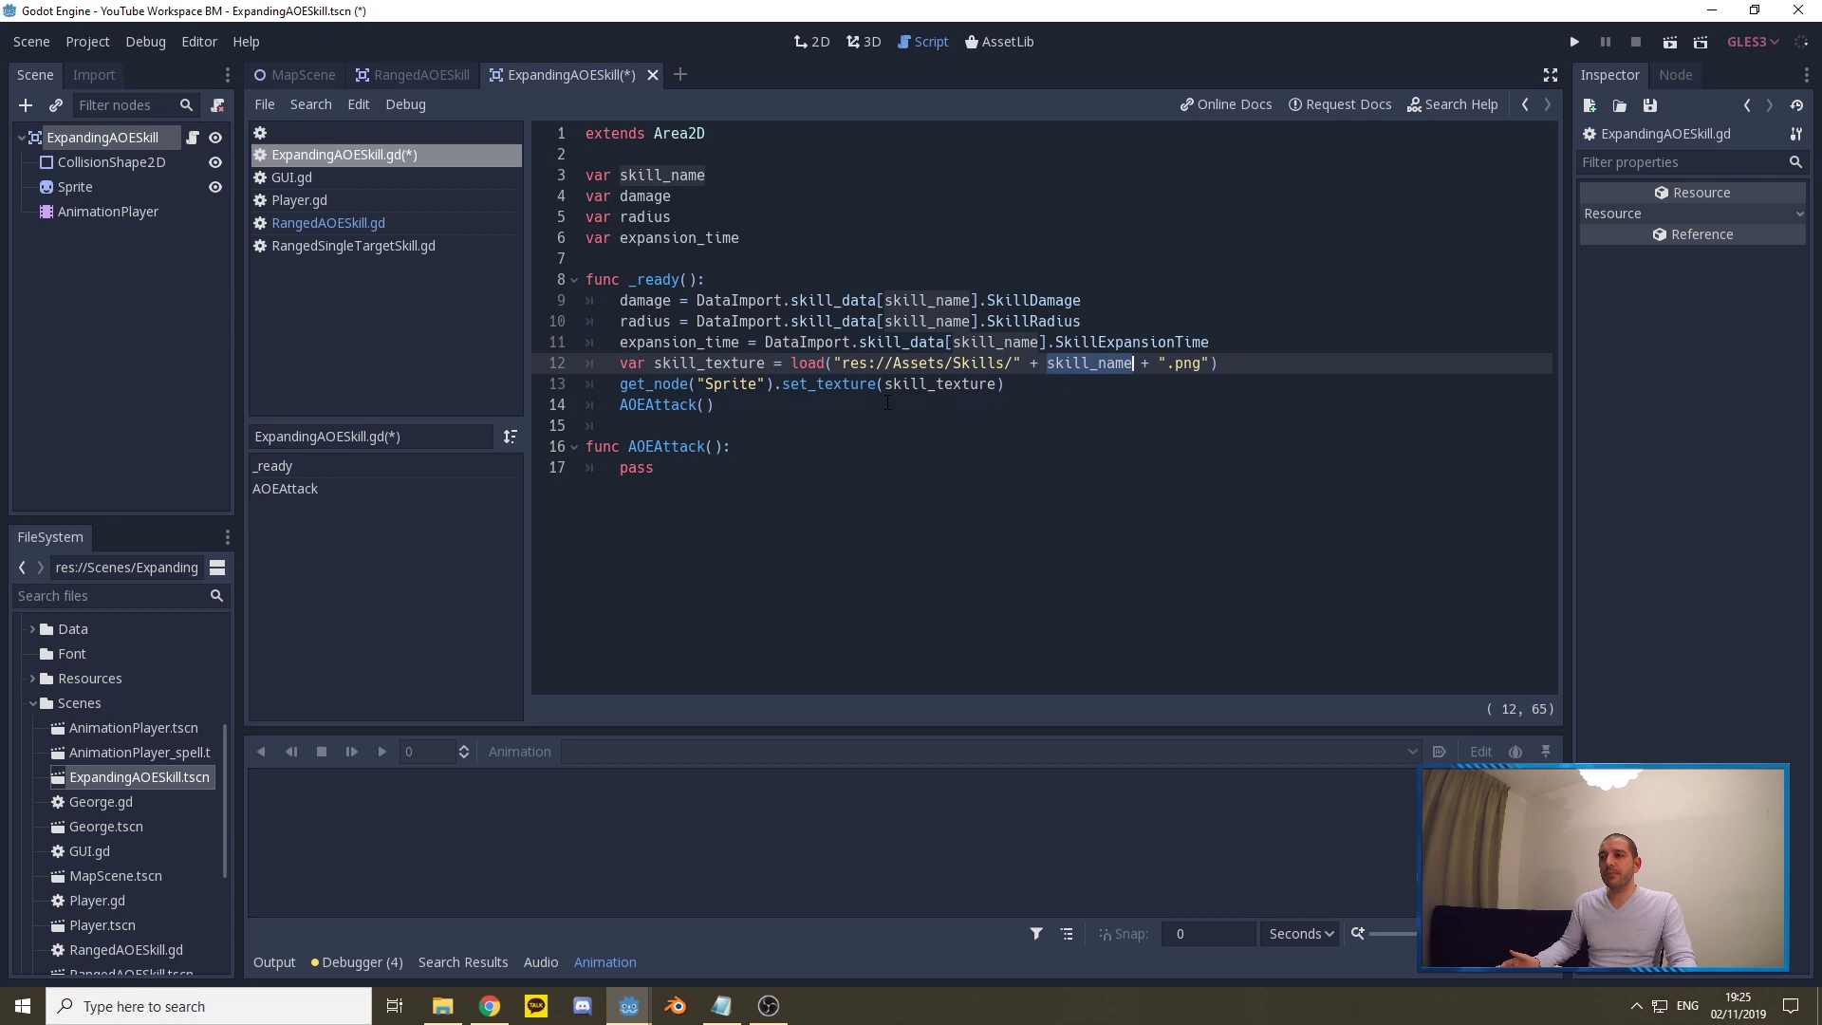
pyautogui.click(759, 385)
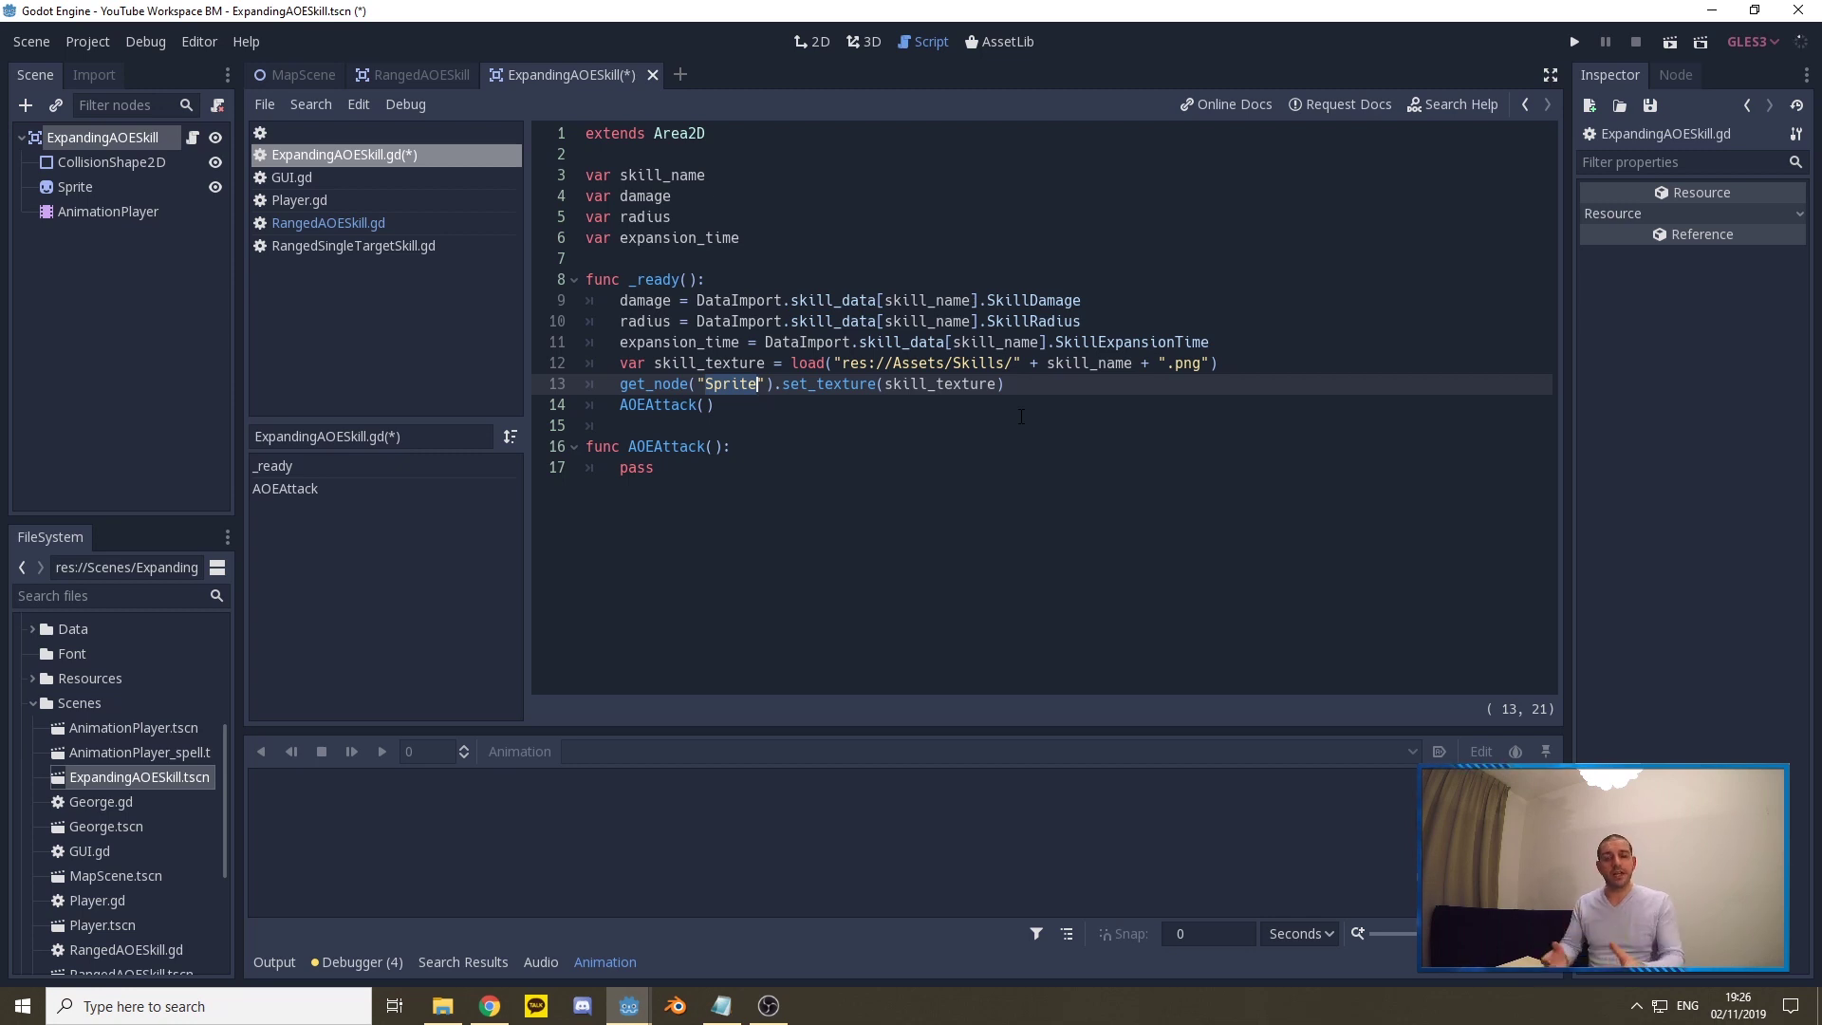
pyautogui.click(817, 387)
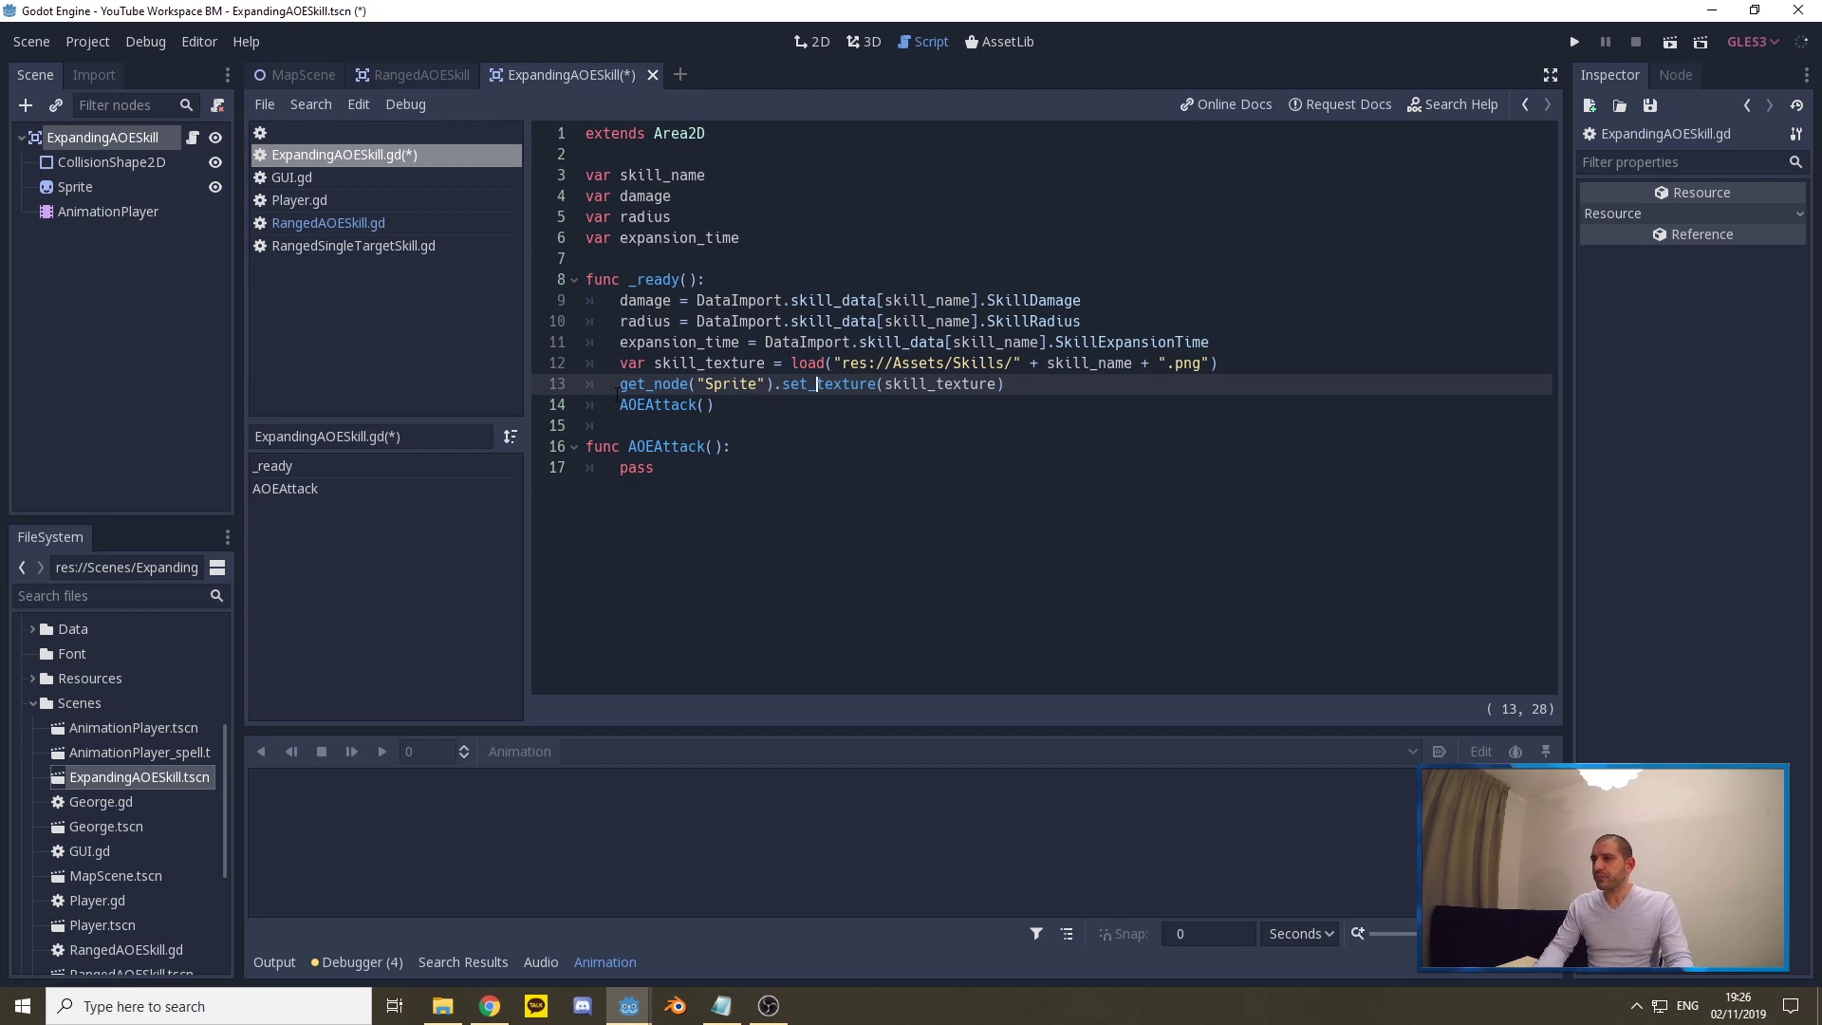
pyautogui.click(699, 406)
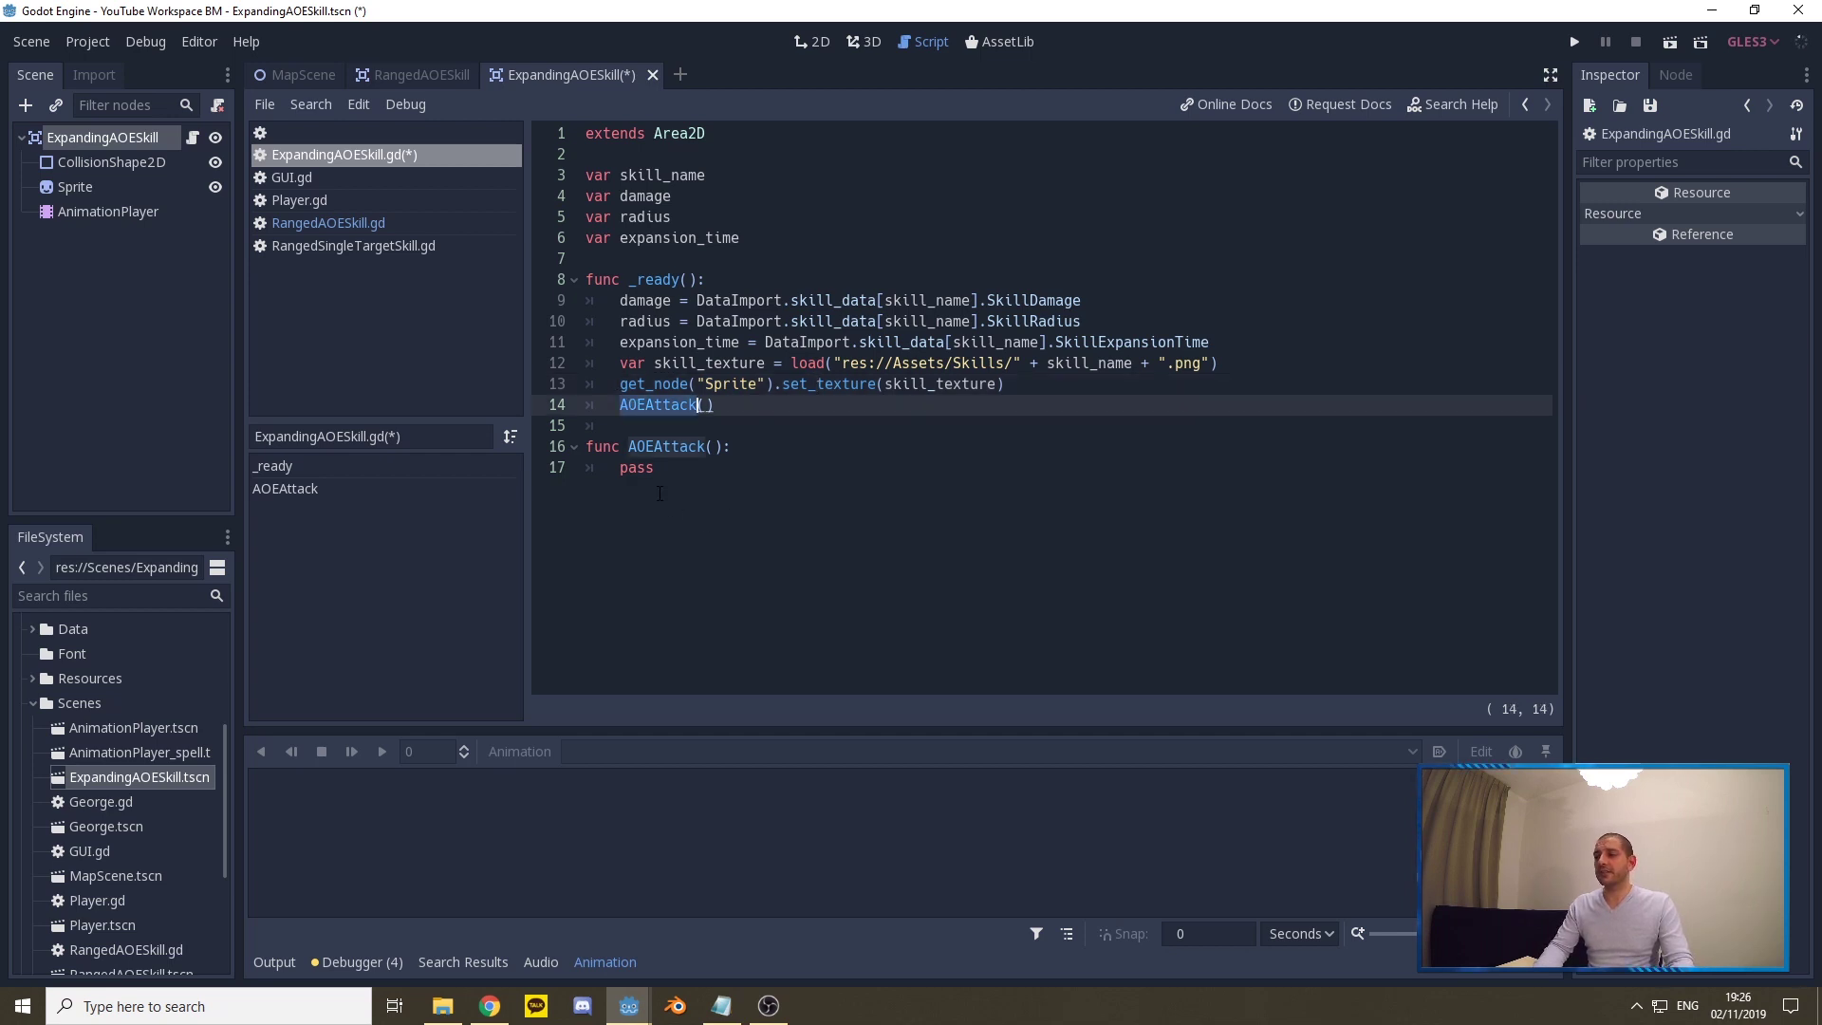
pyautogui.click(725, 447)
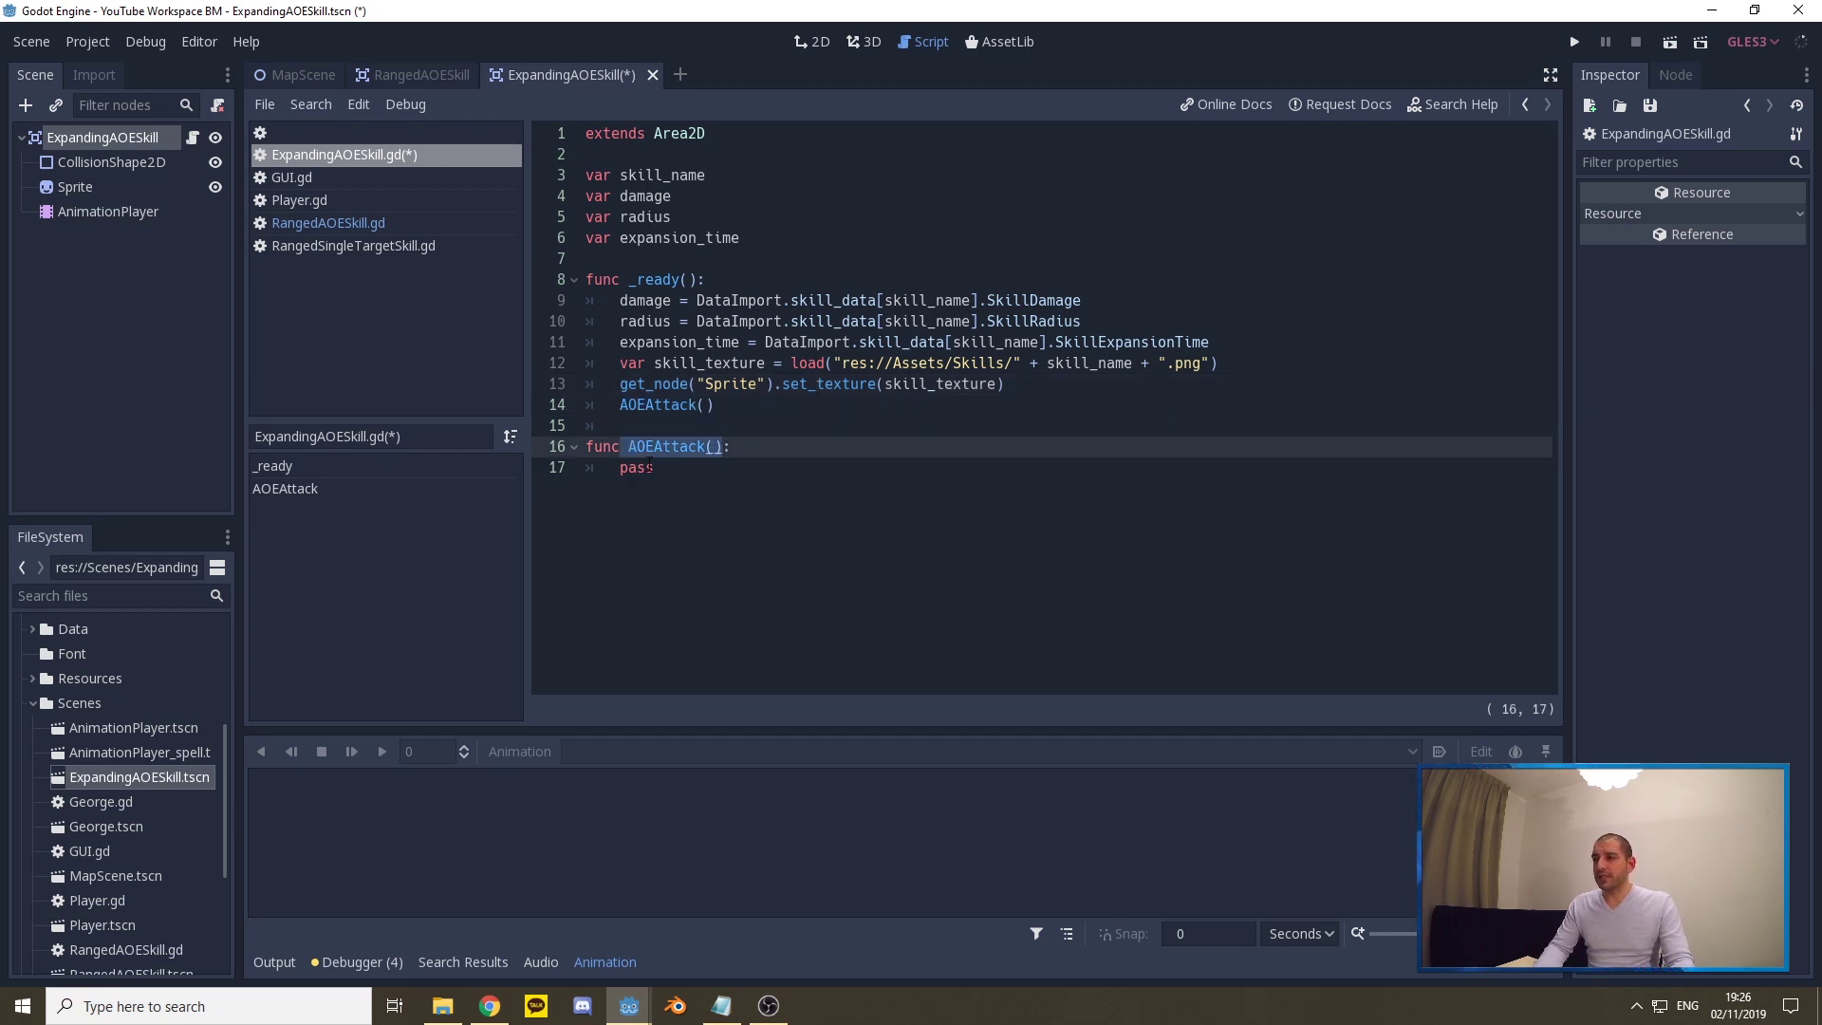
pyautogui.click(663, 467)
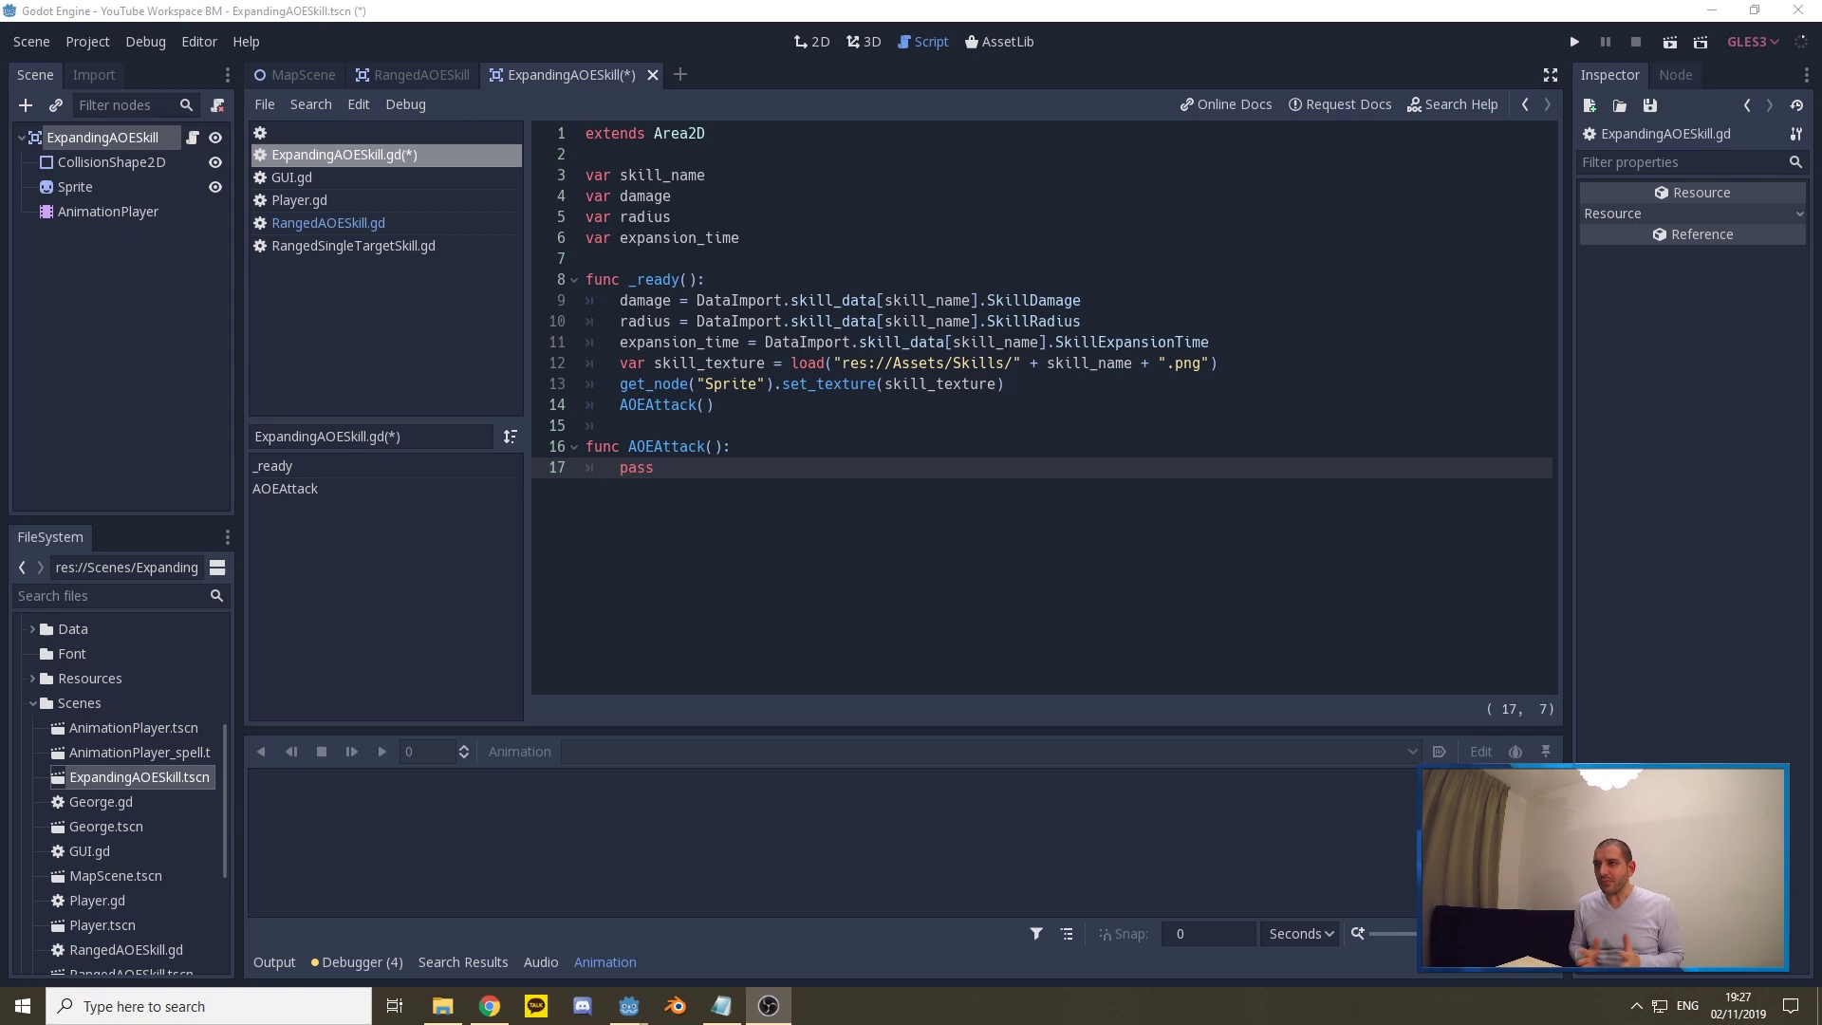
# - Inspect CollisionShape2D's shape options and the Debug menu, then open the RangedAOESkill script
pyautogui.click(116, 161)
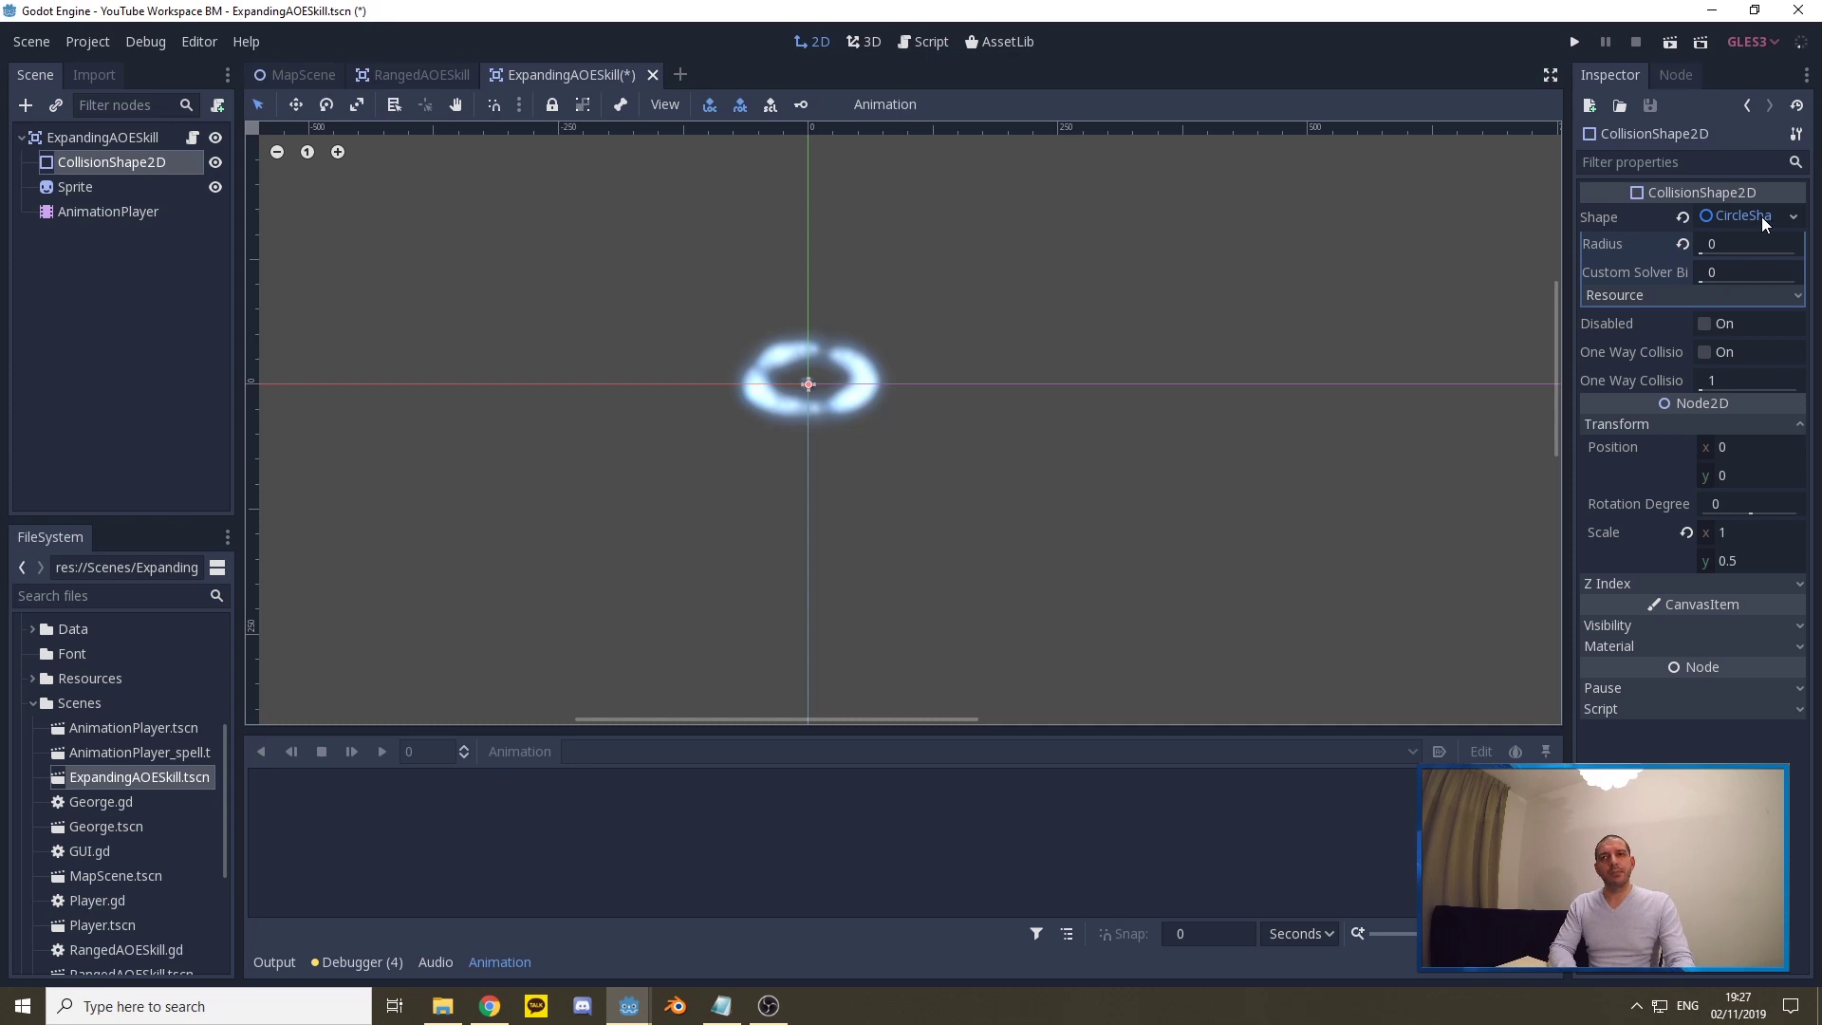
pyautogui.click(1792, 216)
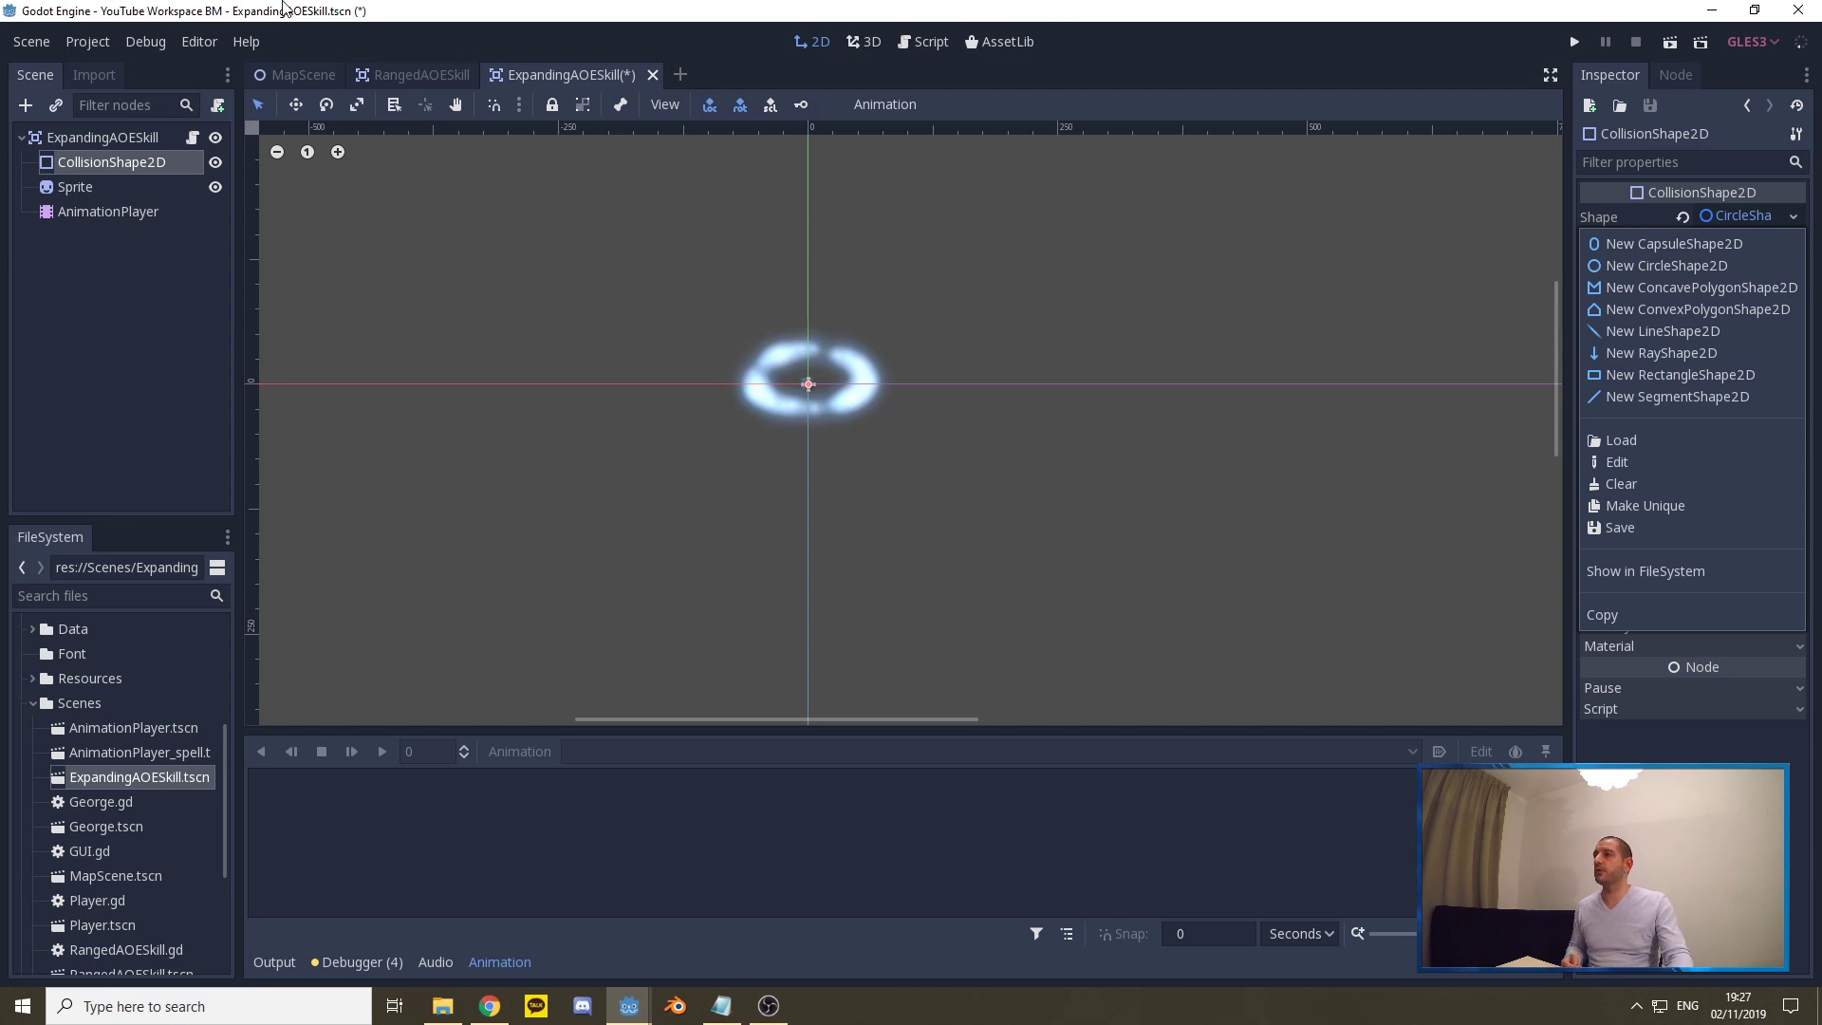
pyautogui.click(148, 42)
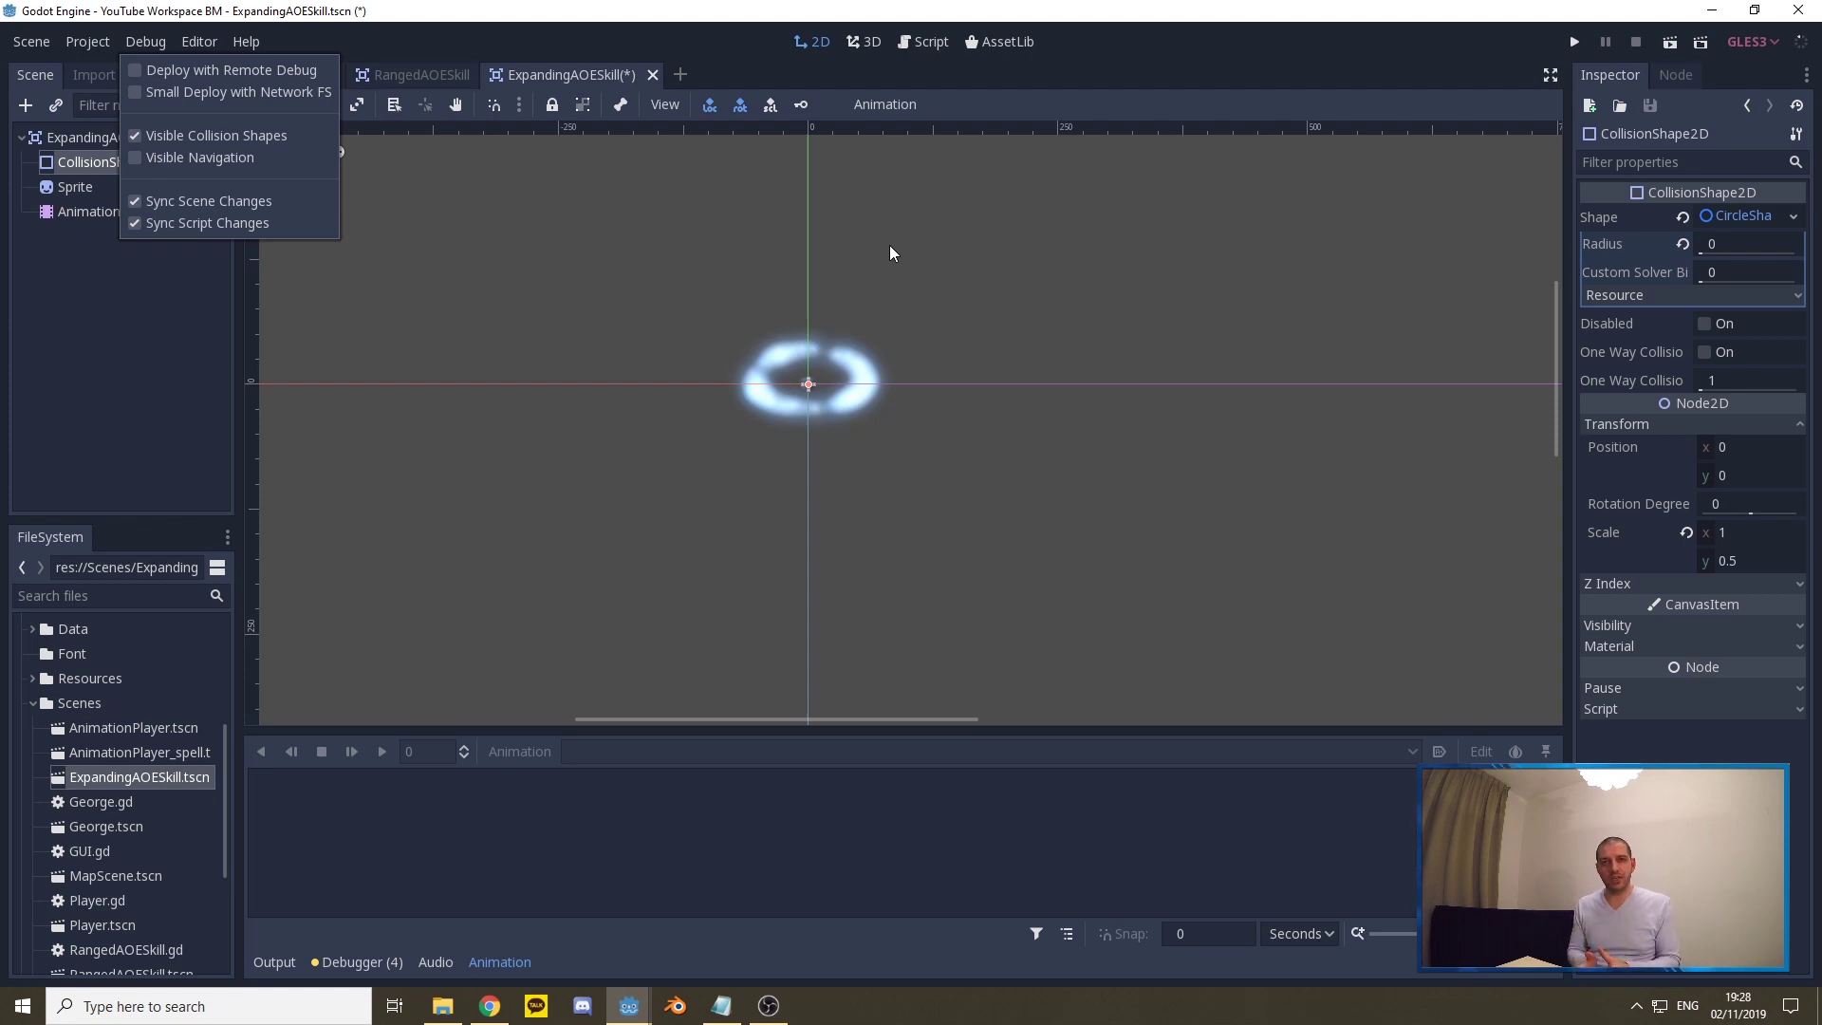
pyautogui.click(408, 78)
pyautogui.click(936, 40)
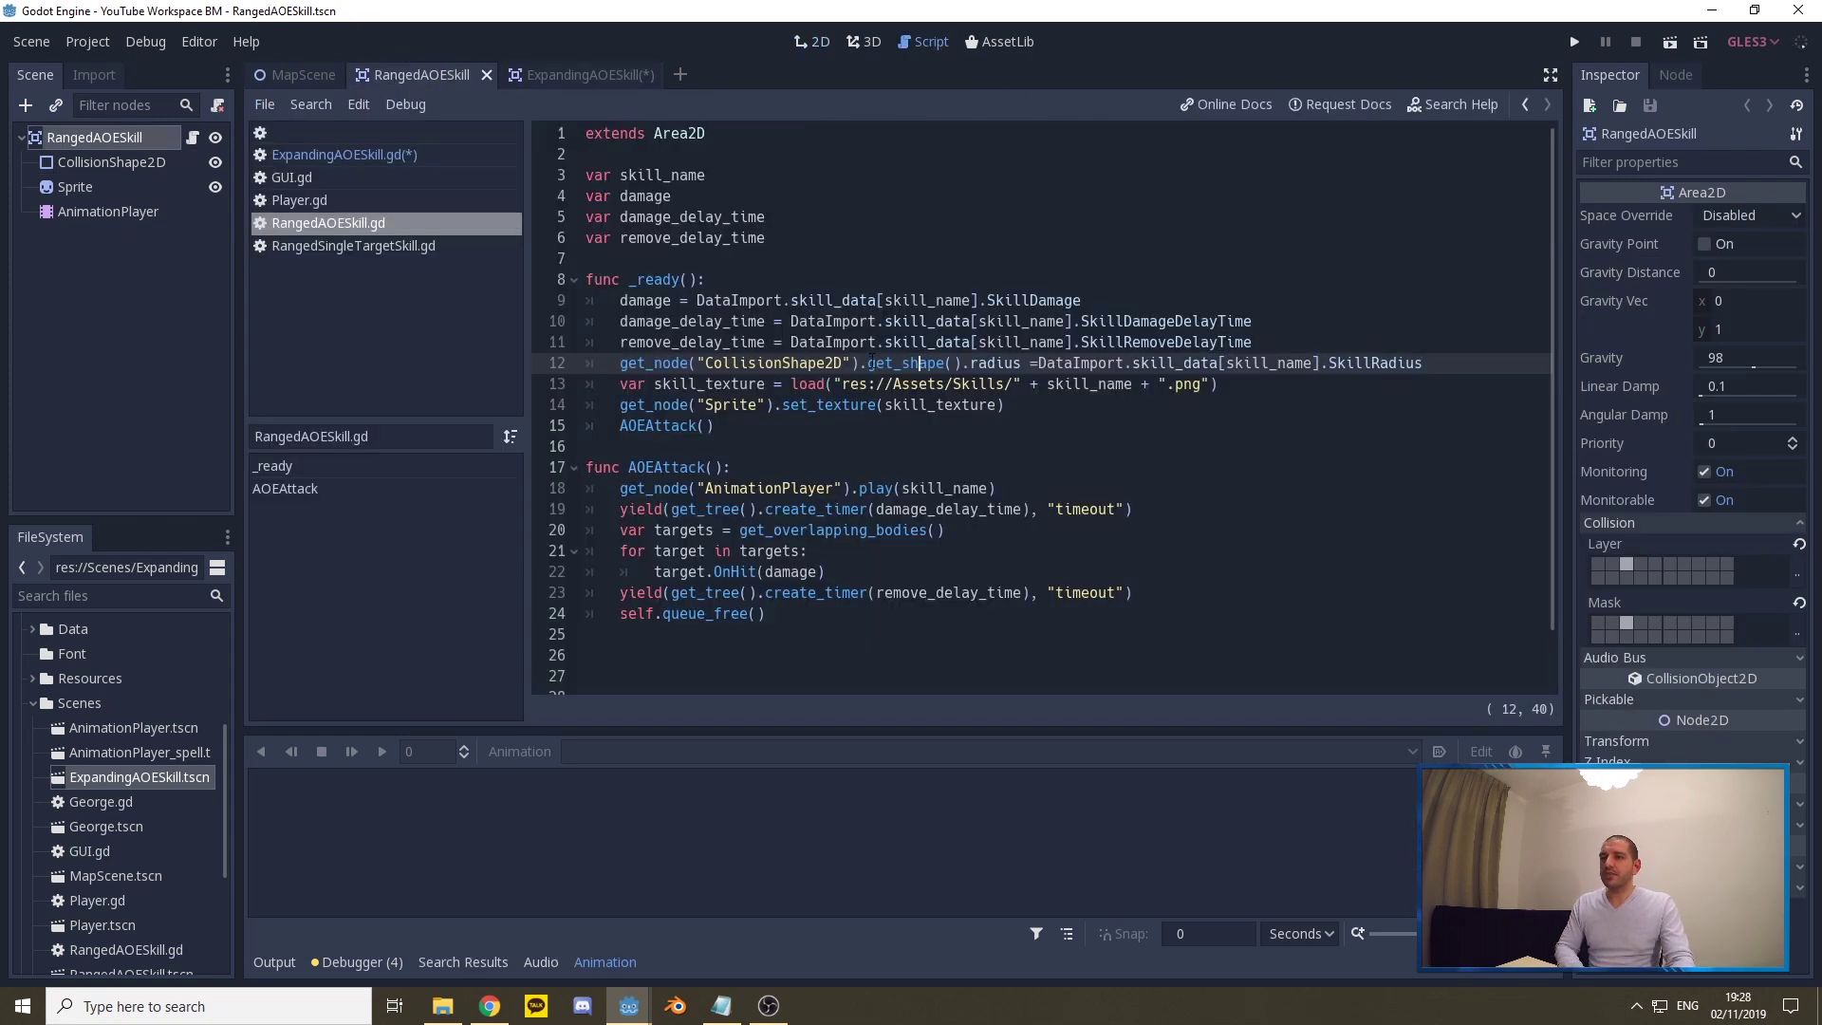
# - Review RangedAOESkill's SkillRadius lookup and get_overlapping_bodies, then return to the ExpandingAOESkill script
pyautogui.moveTo(870, 358); pyautogui.dragTo(1029, 364)
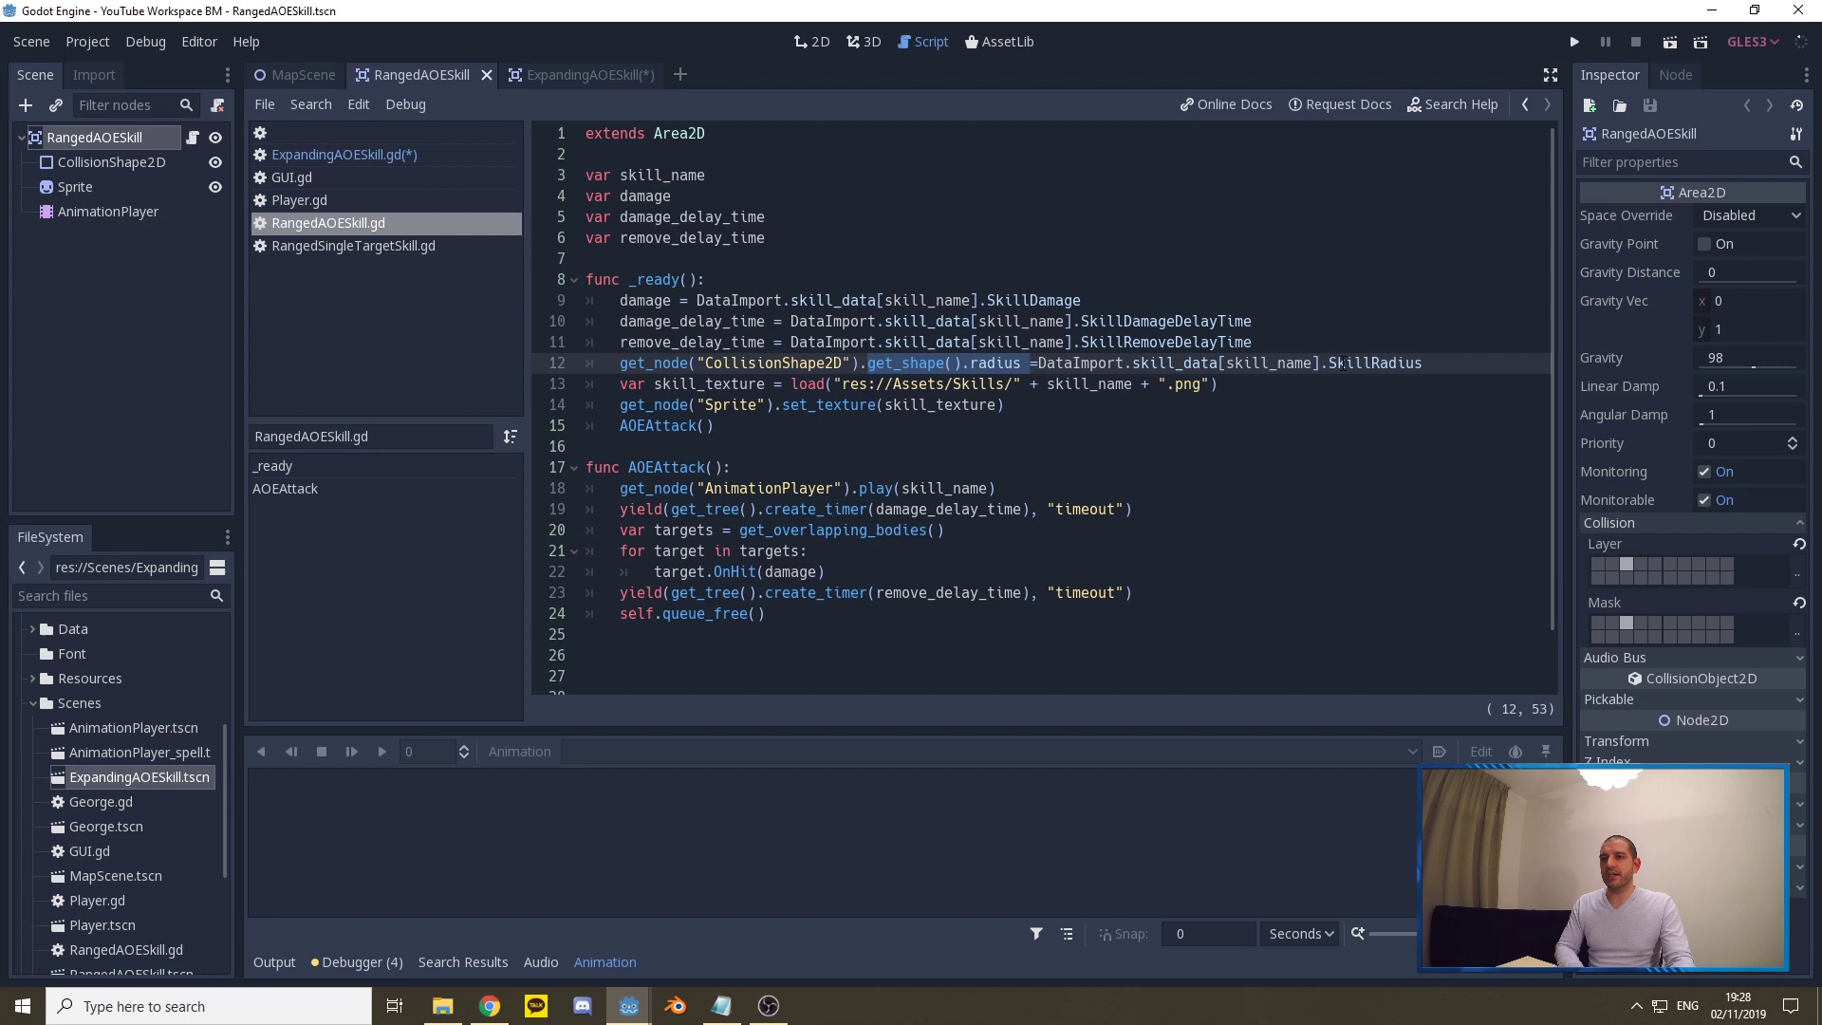
pyautogui.moveTo(1031, 363); pyautogui.dragTo(1422, 364)
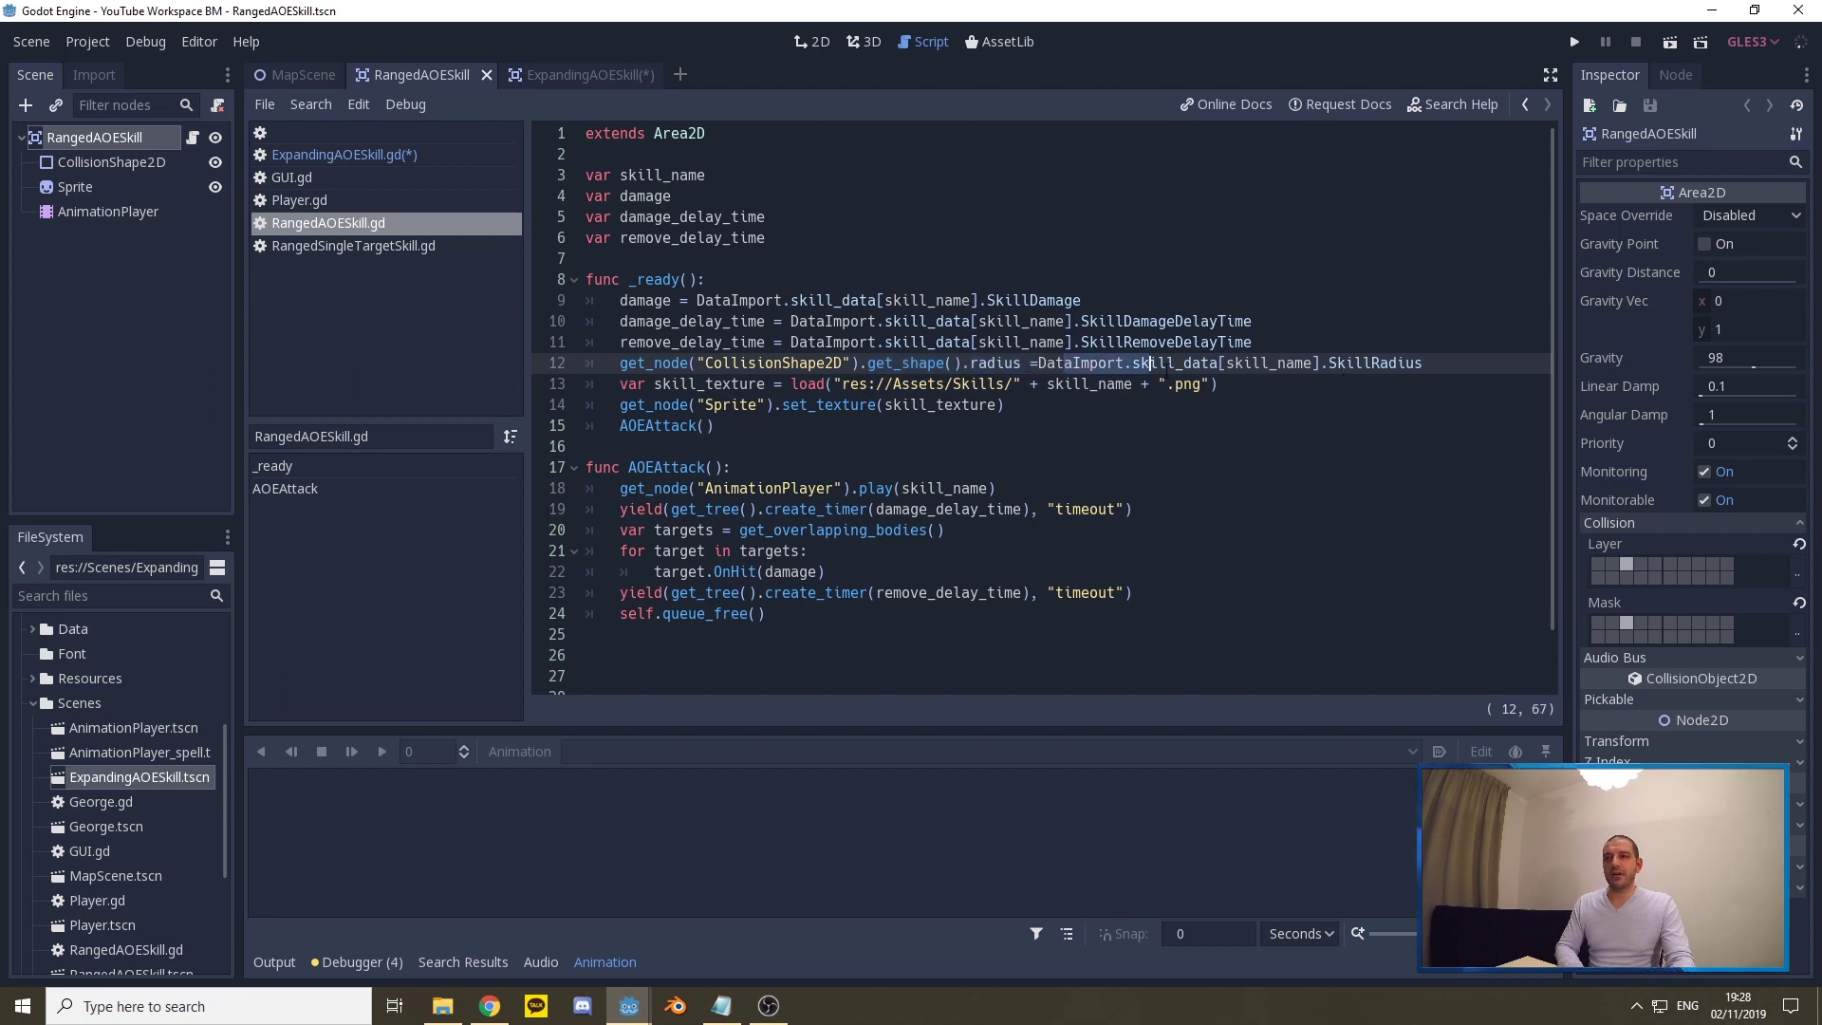
pyautogui.click(1123, 363)
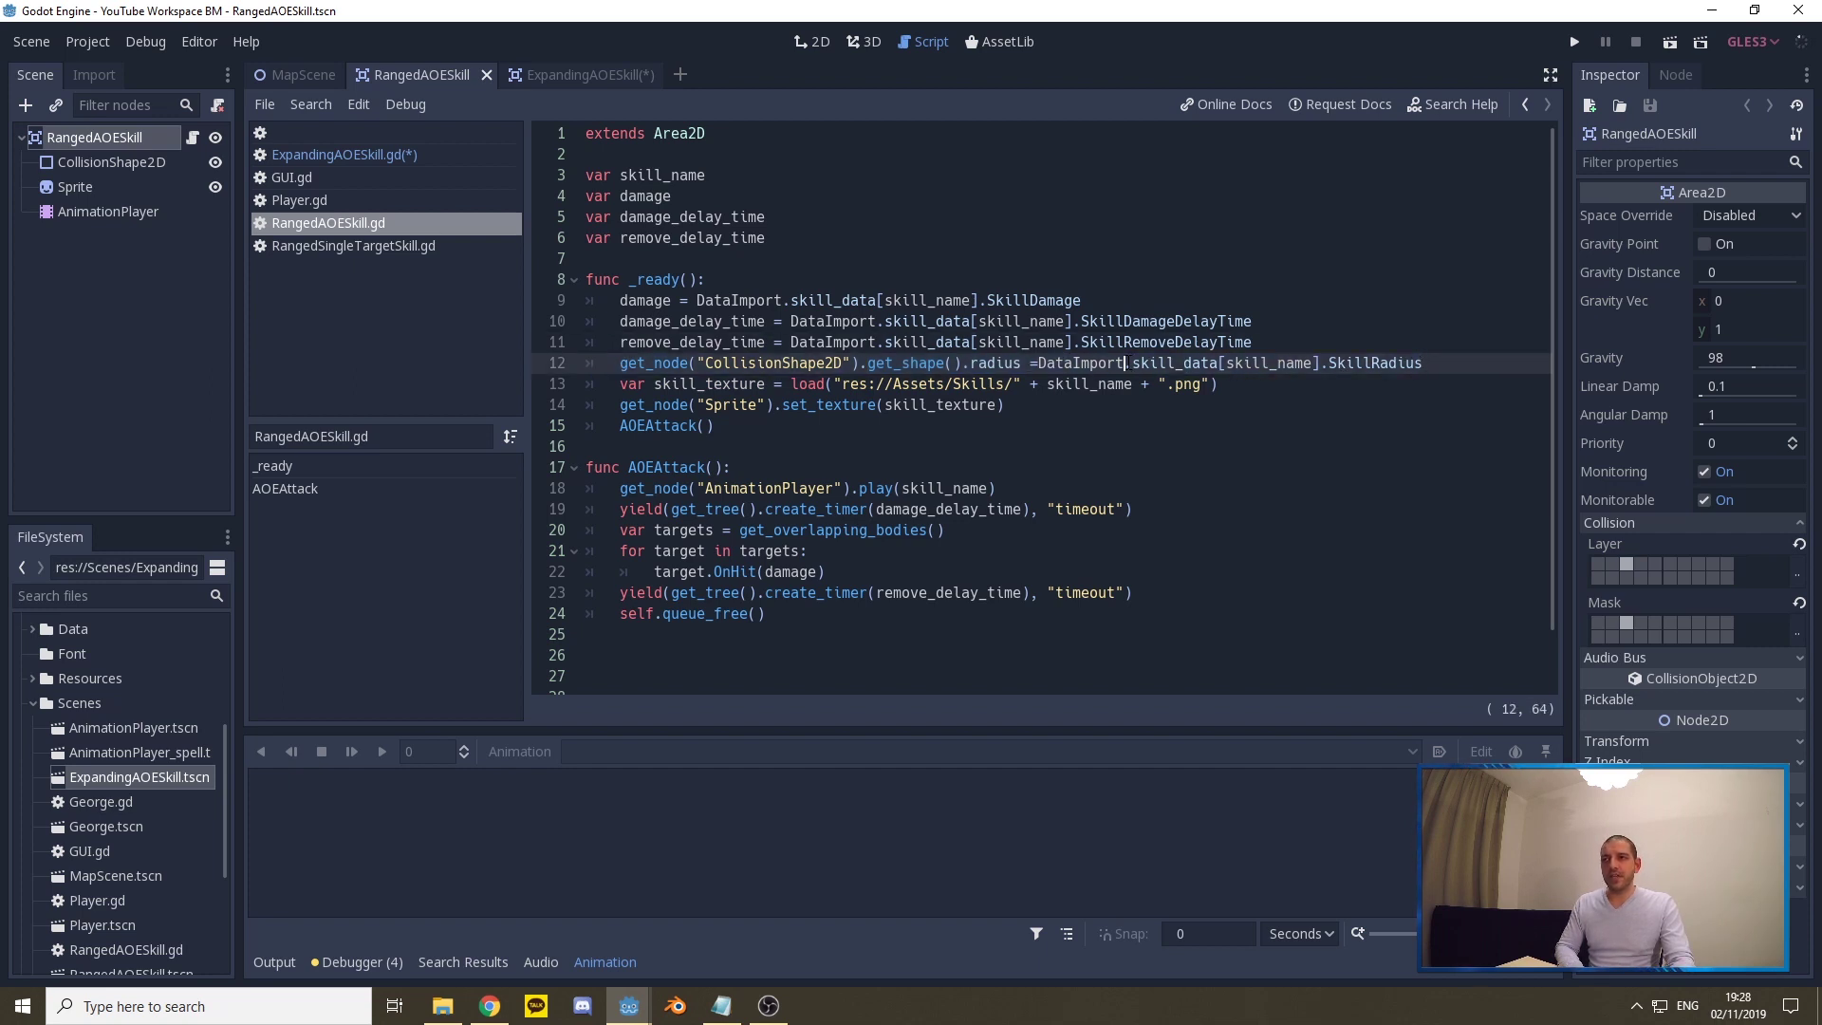
pyautogui.moveTo(586, 279); pyautogui.dragTo(705, 280)
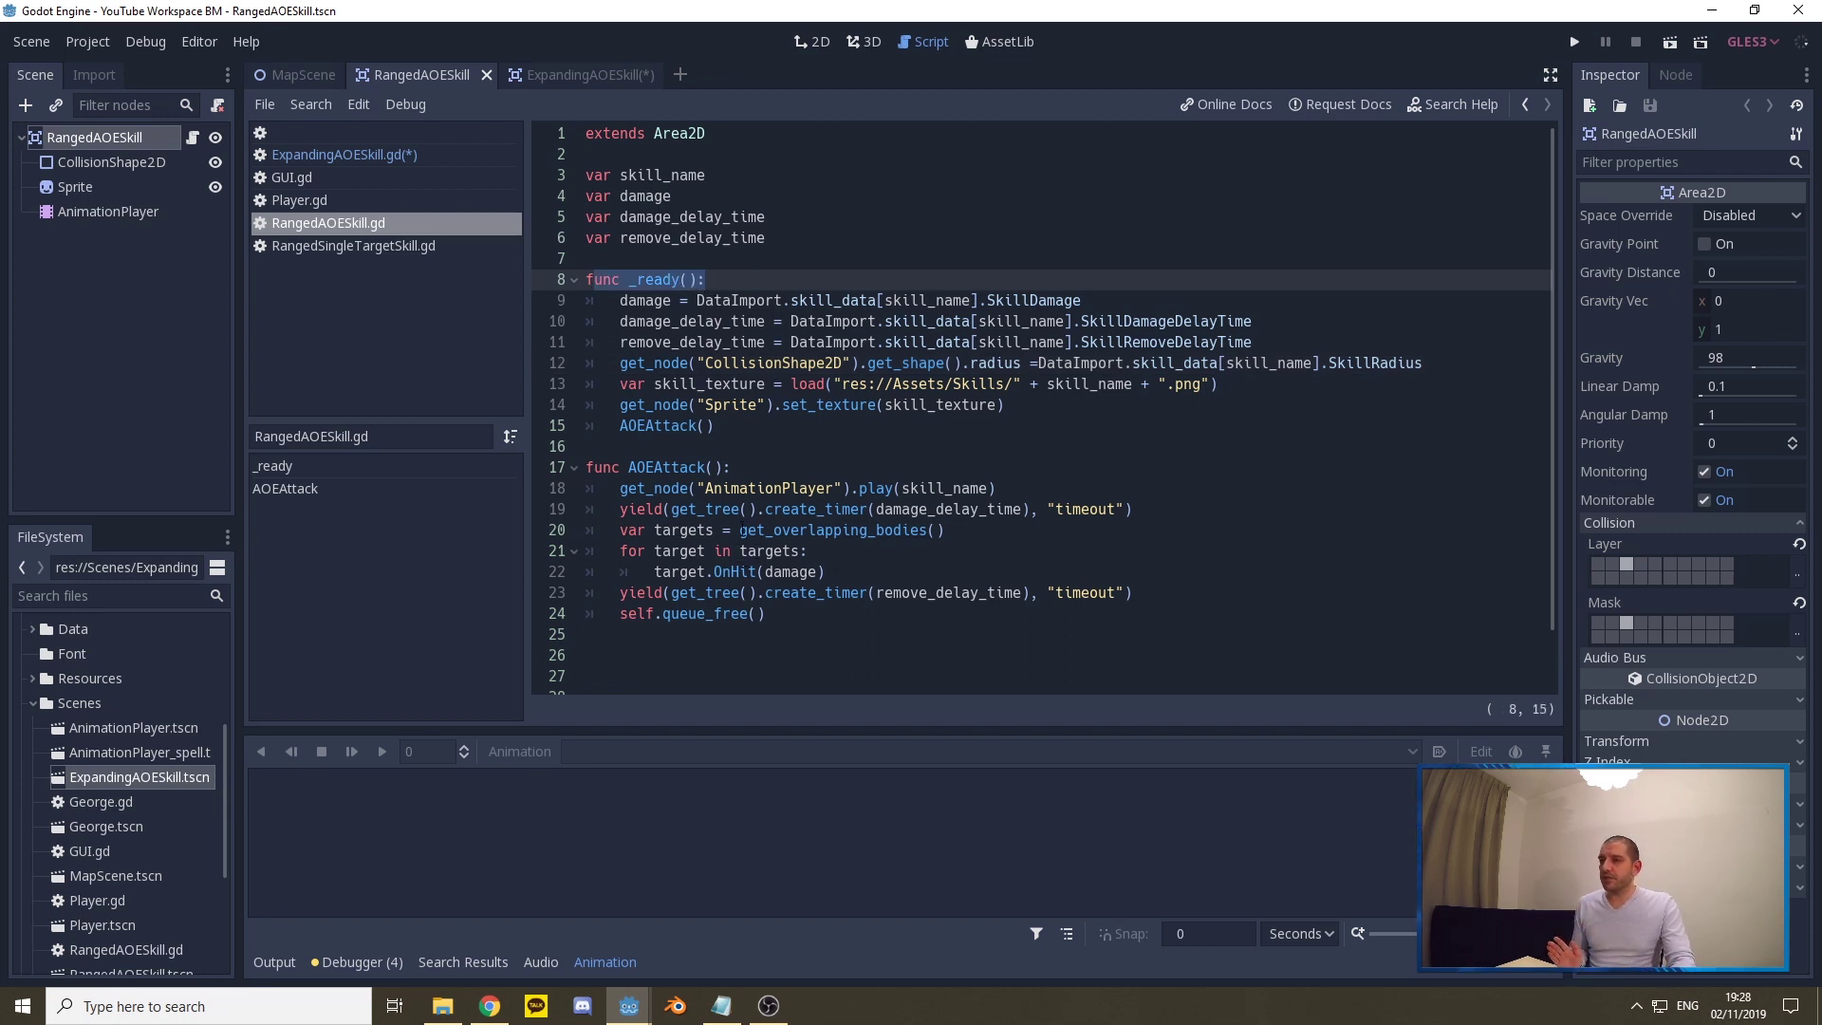
pyautogui.moveTo(739, 530); pyautogui.dragTo(949, 529)
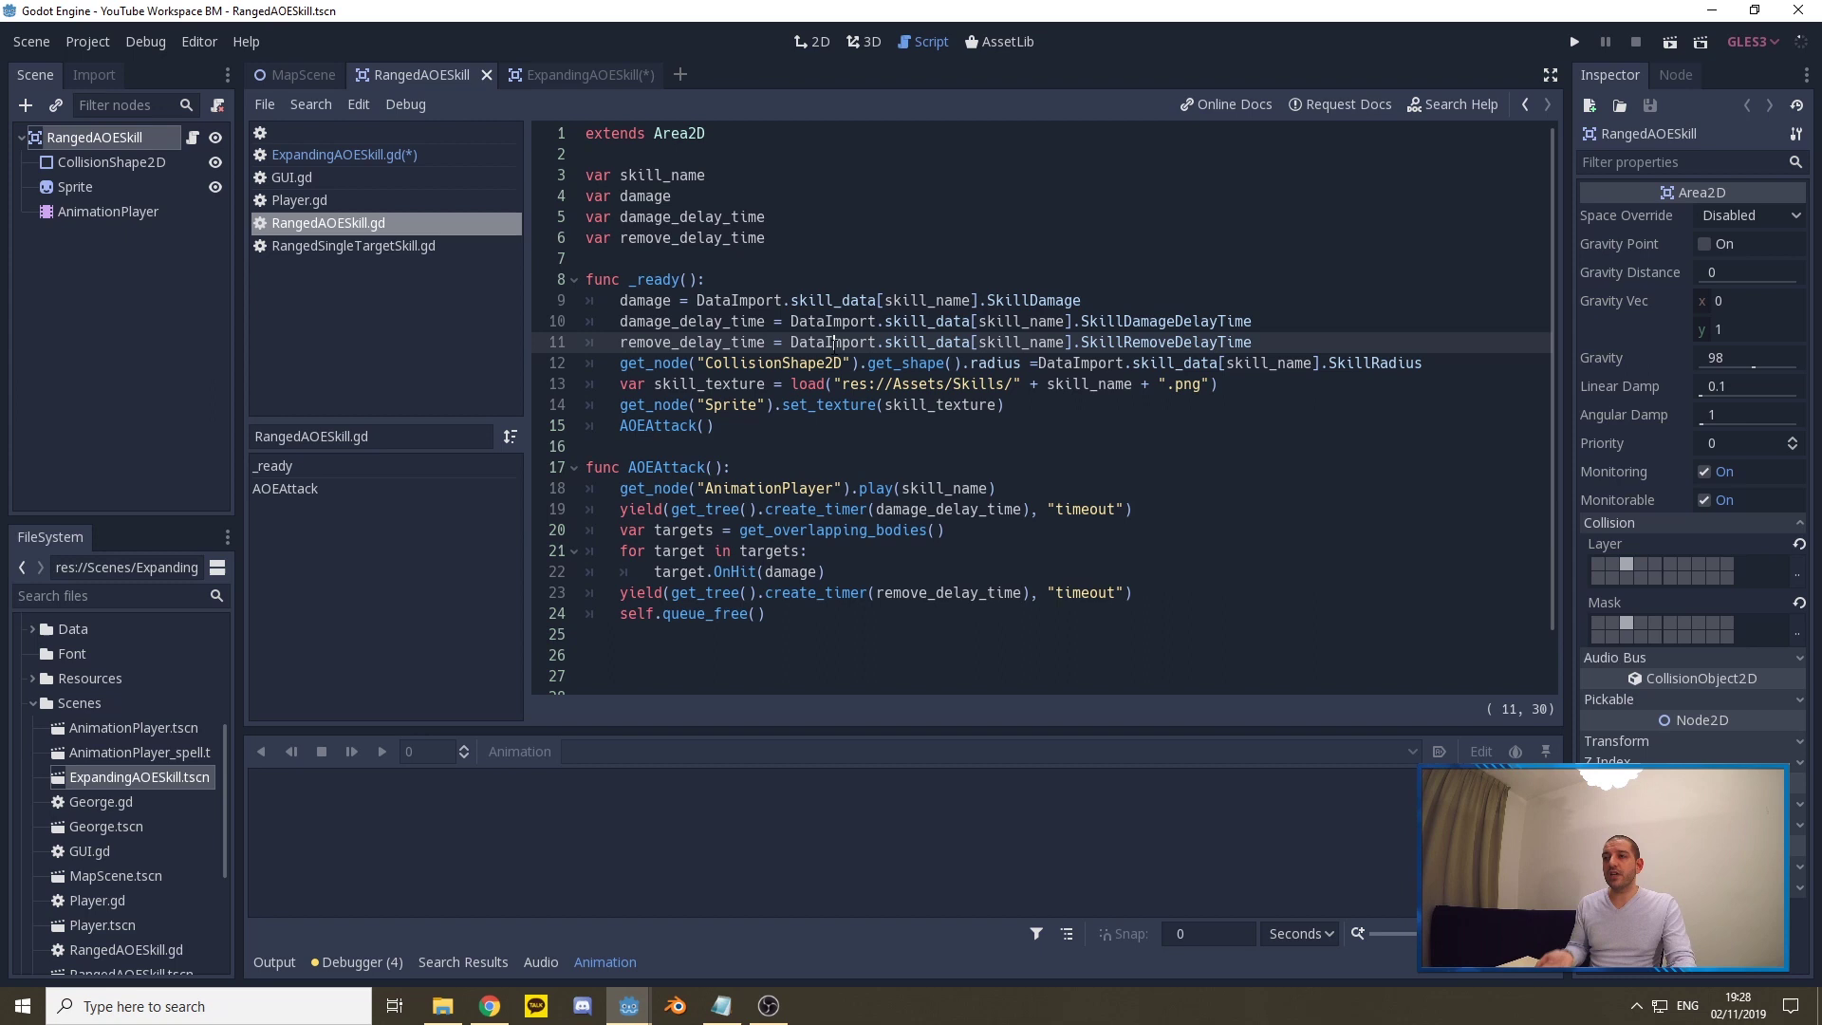
pyautogui.click(836, 342)
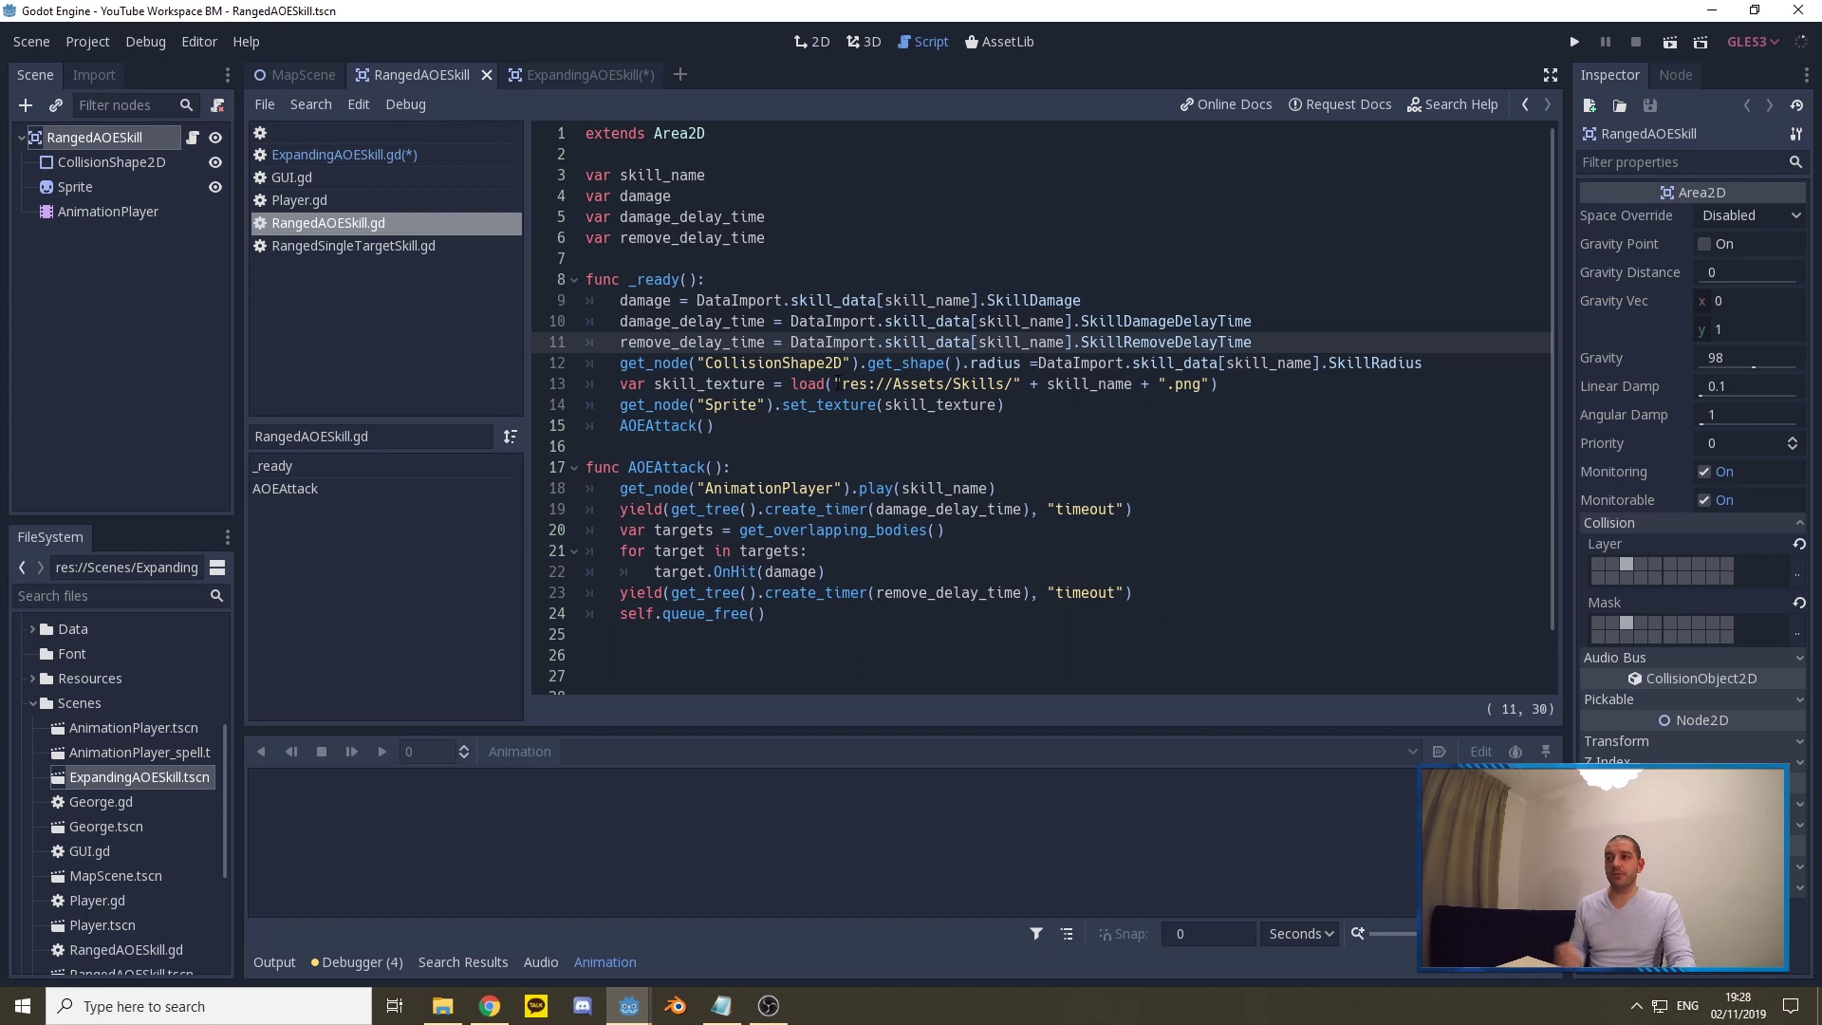
pyautogui.click(581, 75)
pyautogui.click(753, 406)
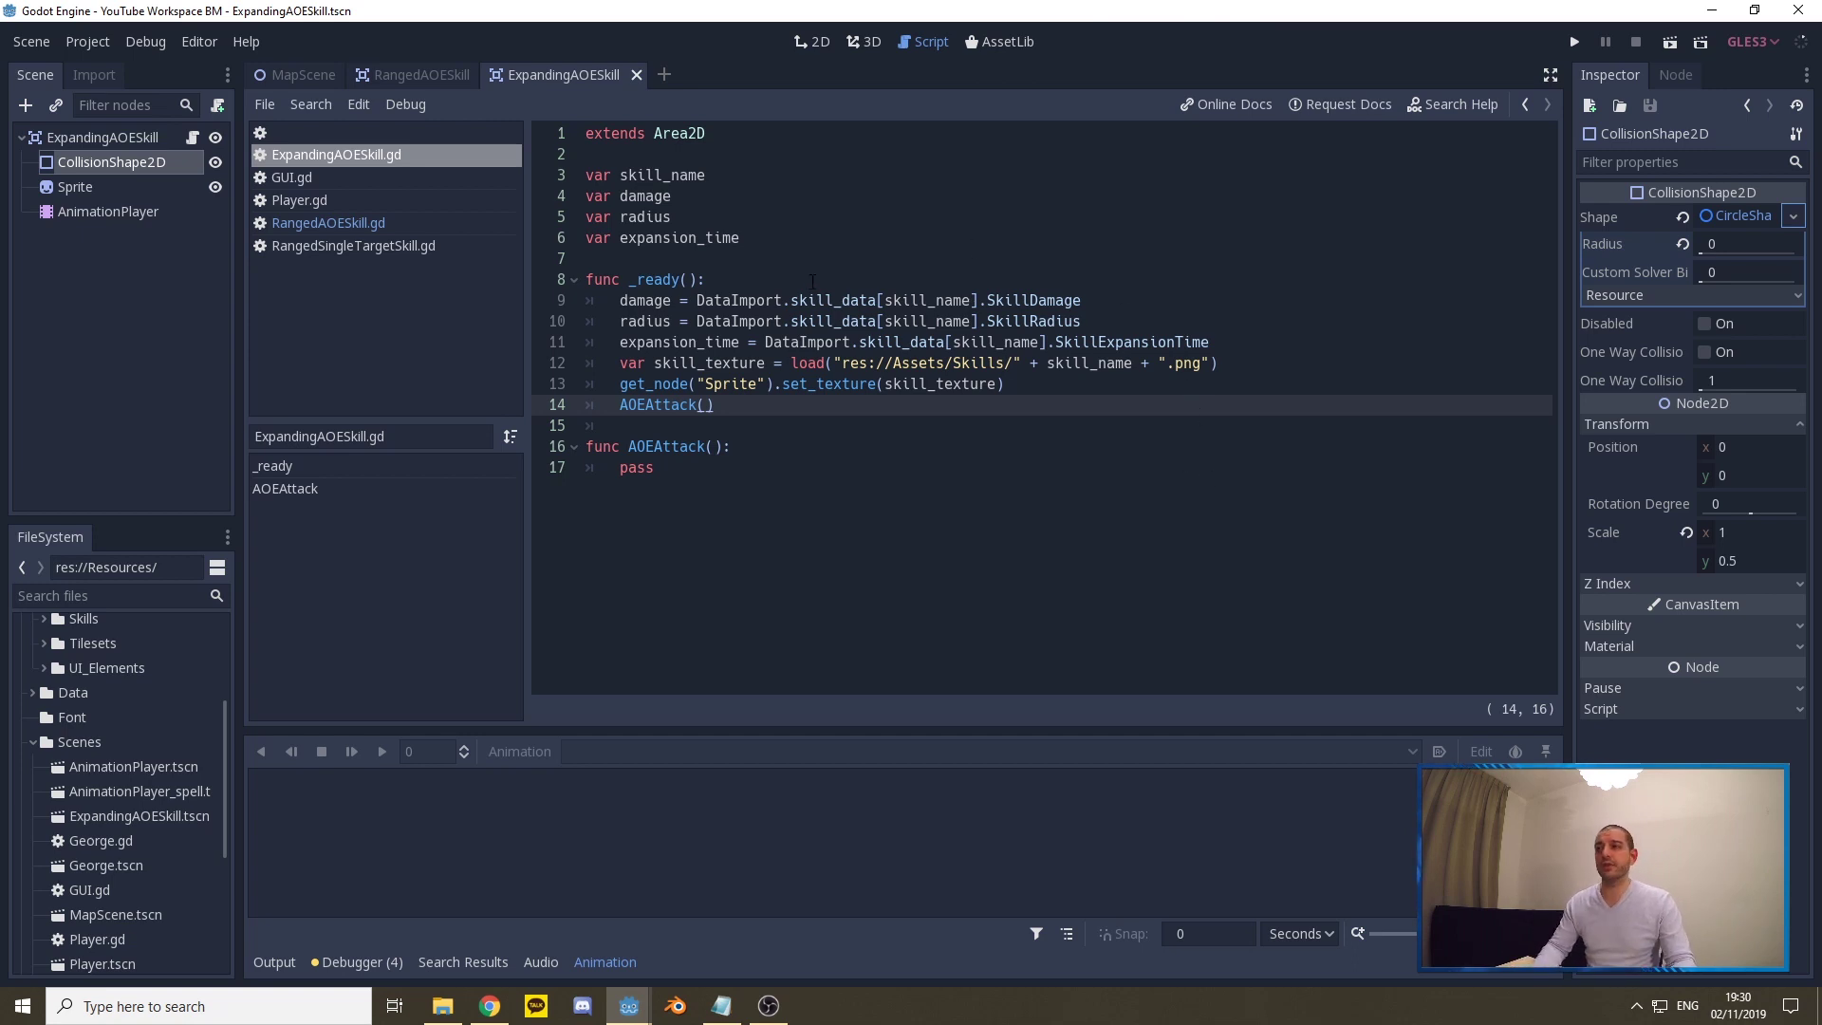
# - Save the CollisionShape2D circle as CircleShape.res in a new res://Resources folder
pyautogui.click(93, 168)
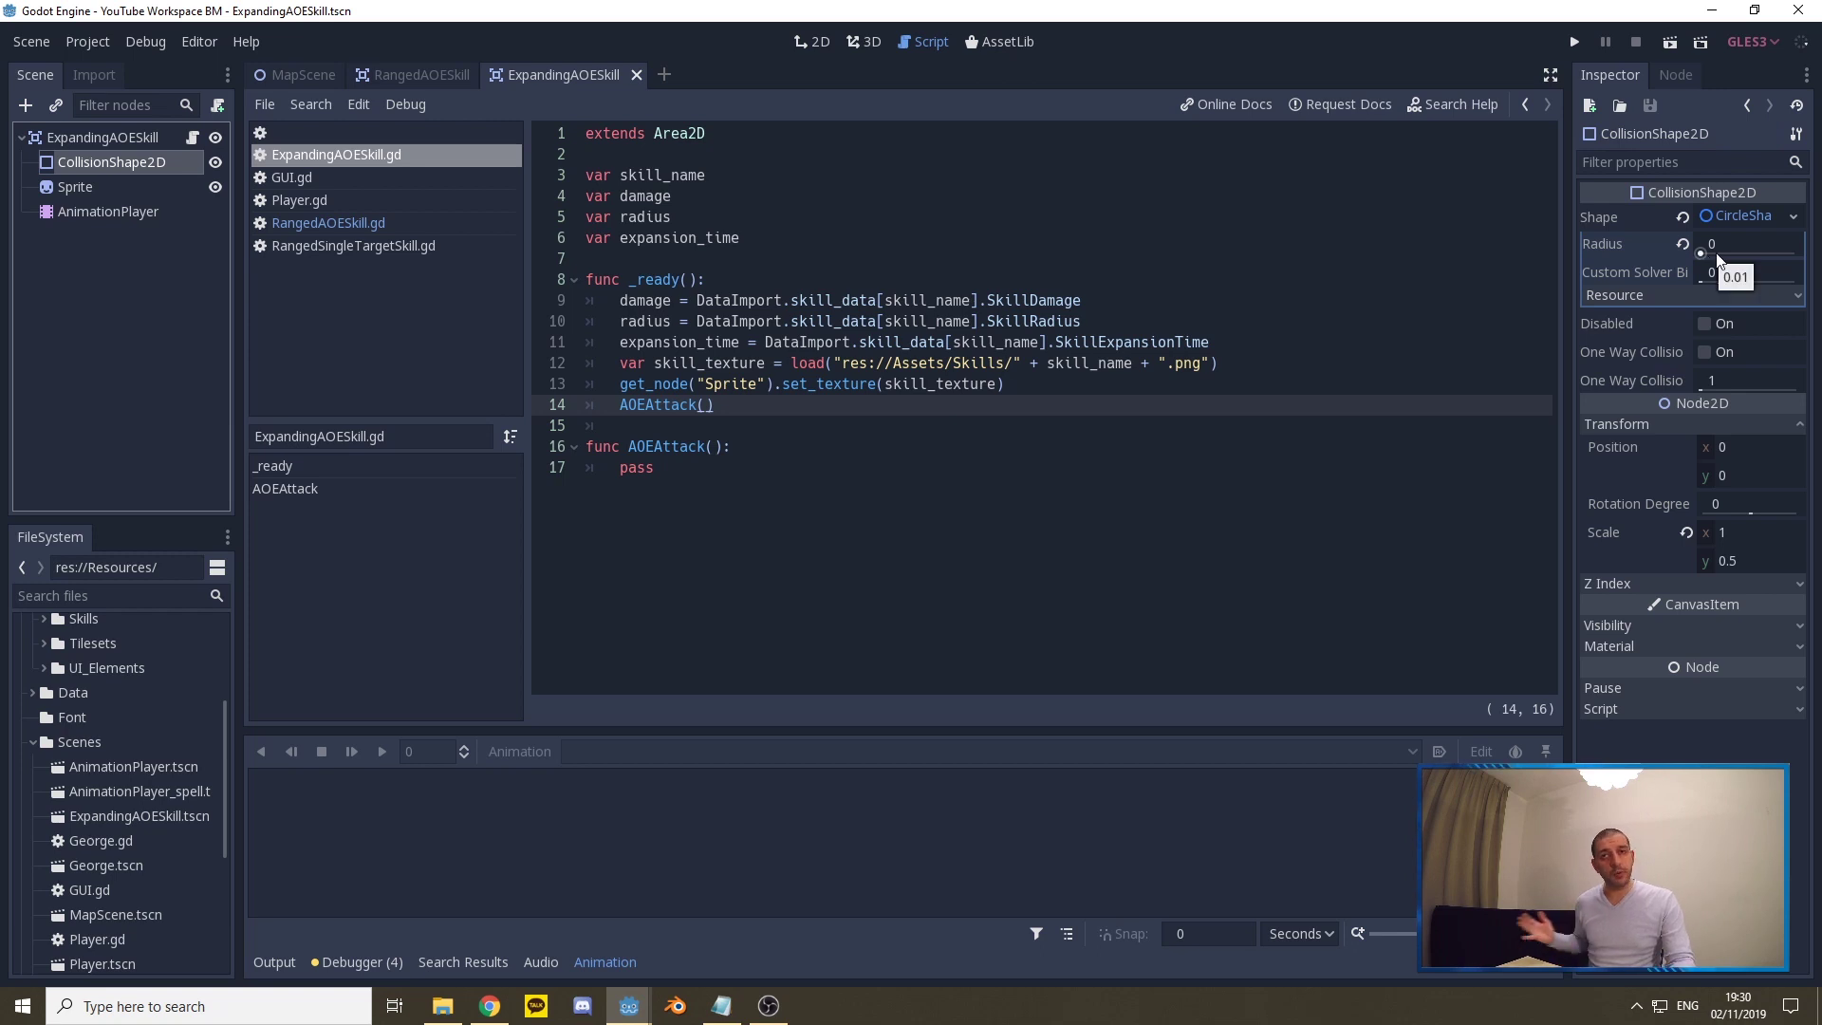
pyautogui.click(1793, 217)
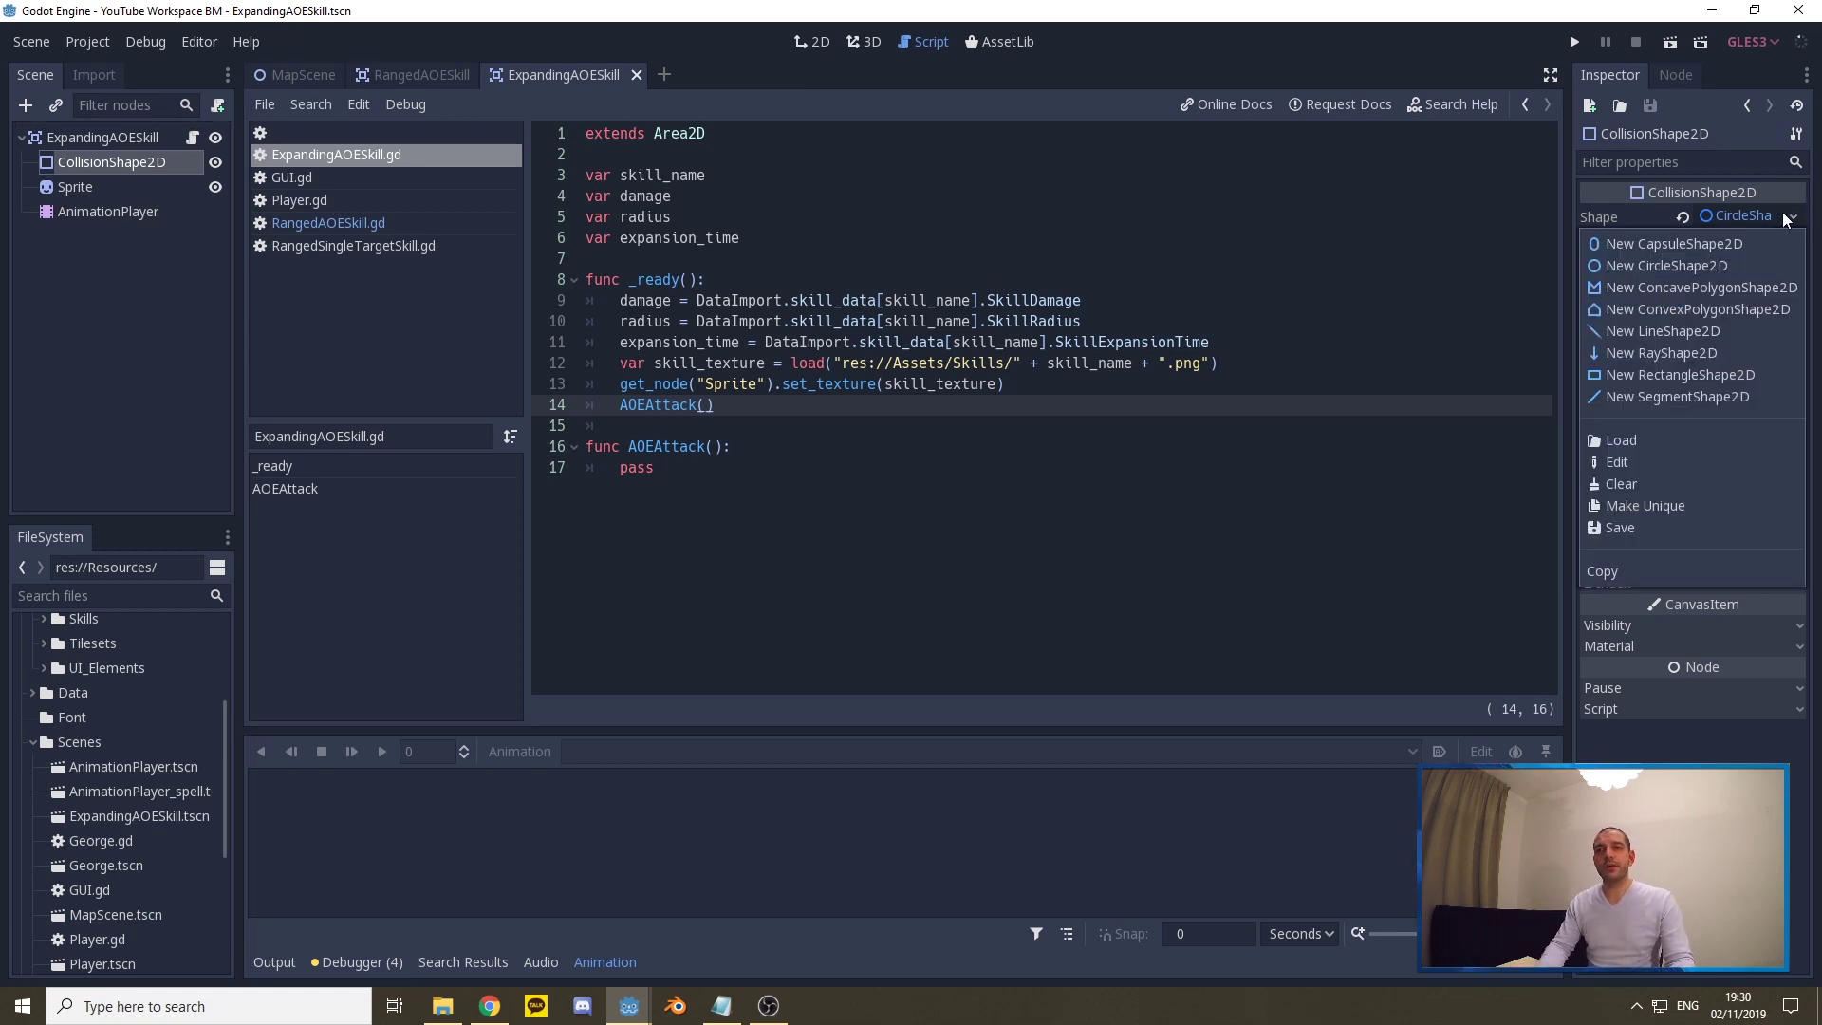
pyautogui.click(1633, 529)
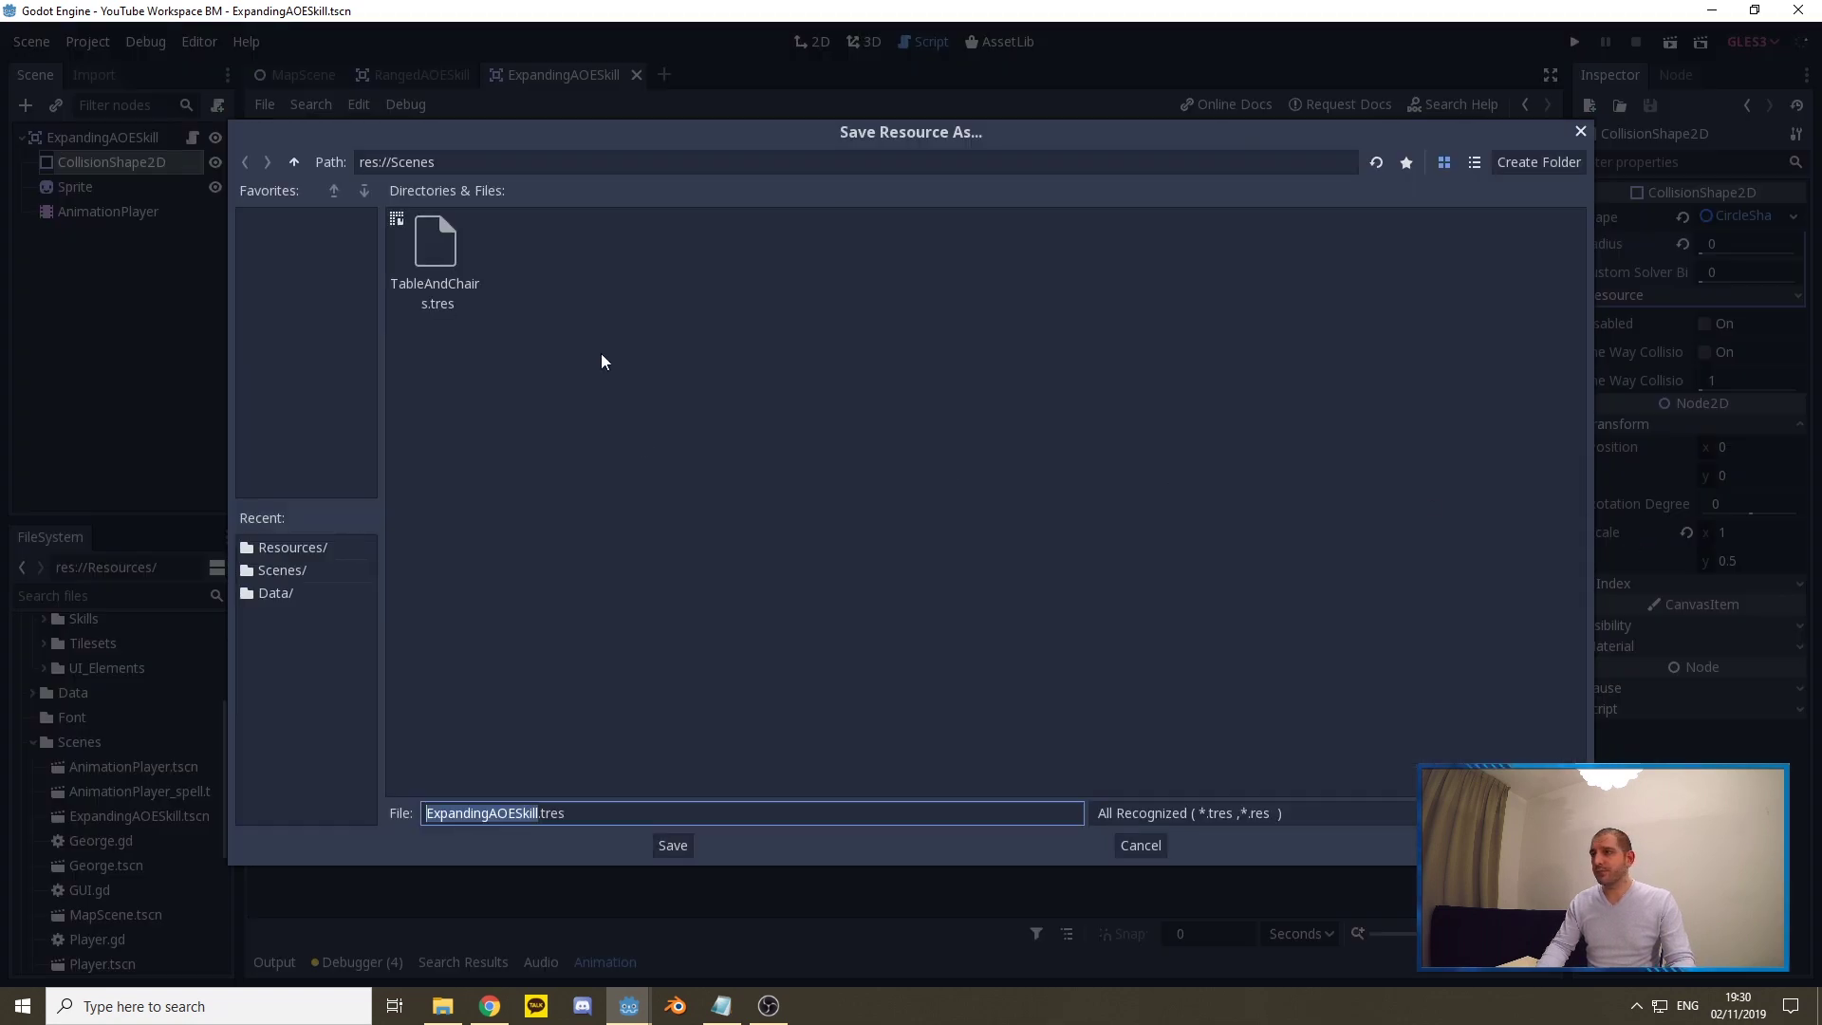
pyautogui.click(294, 161)
pyautogui.click(1544, 163)
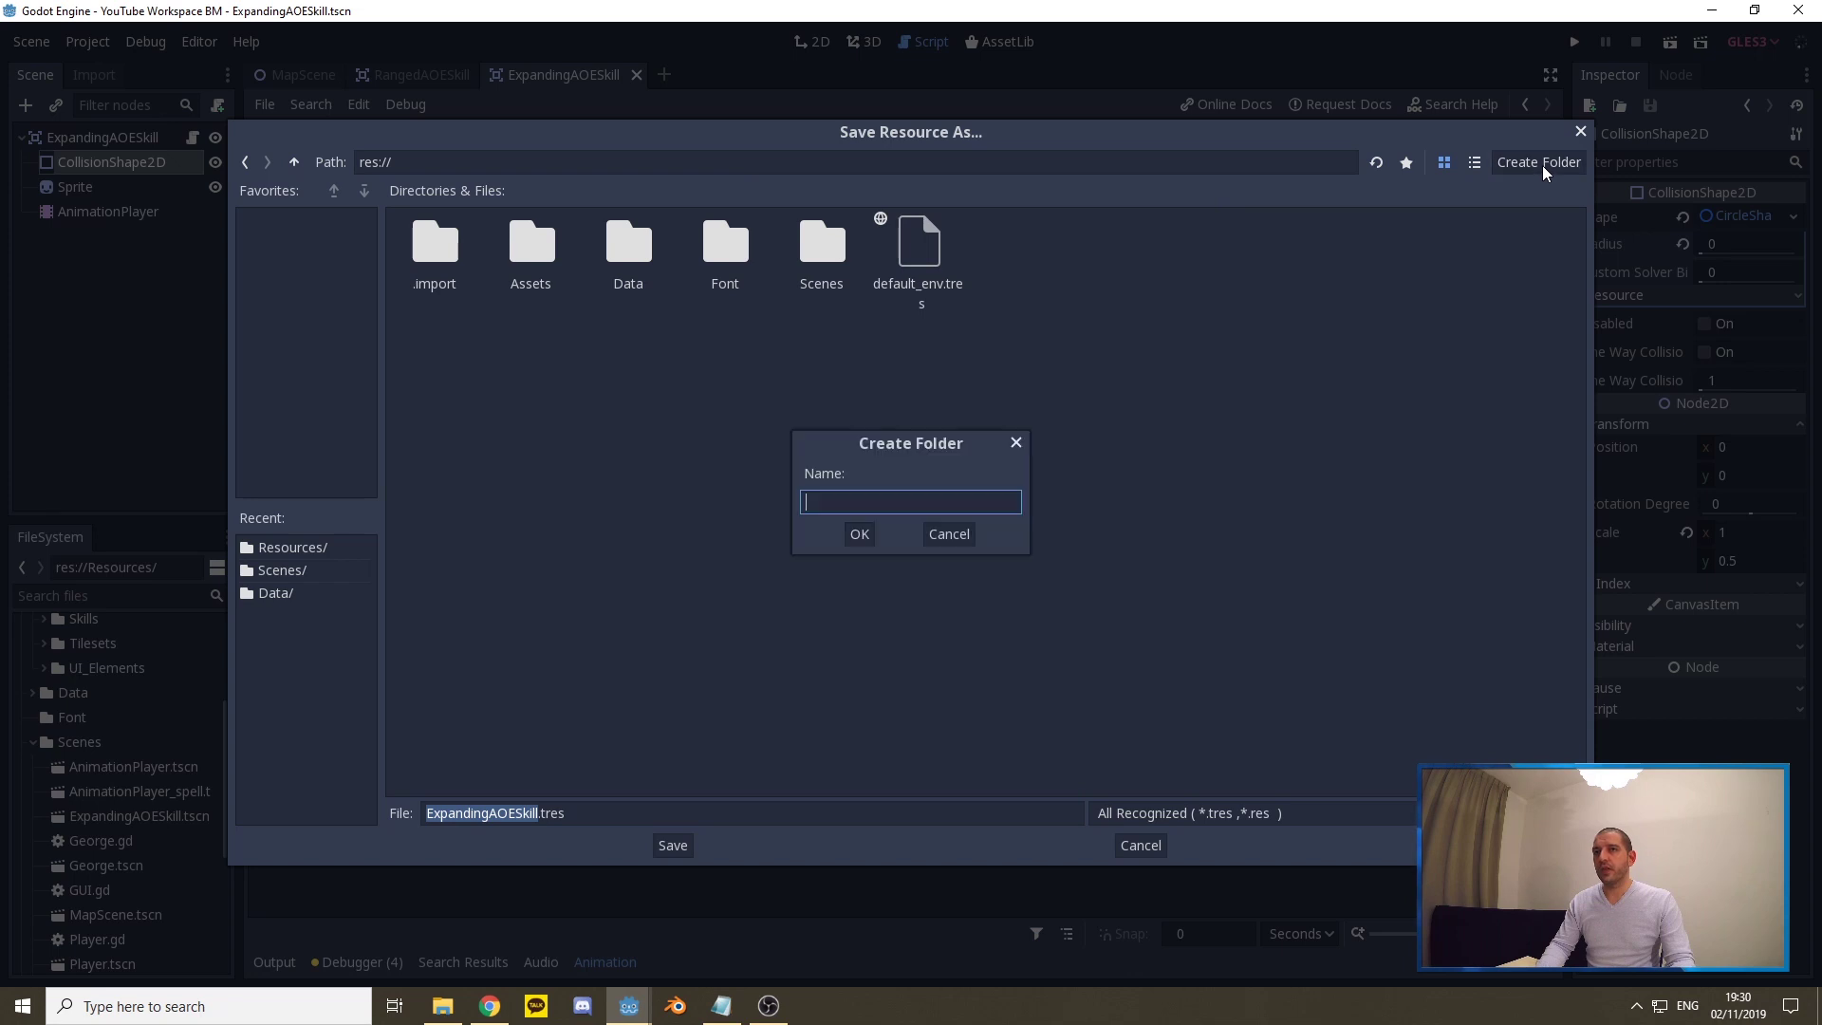
pyautogui.write('Resources')
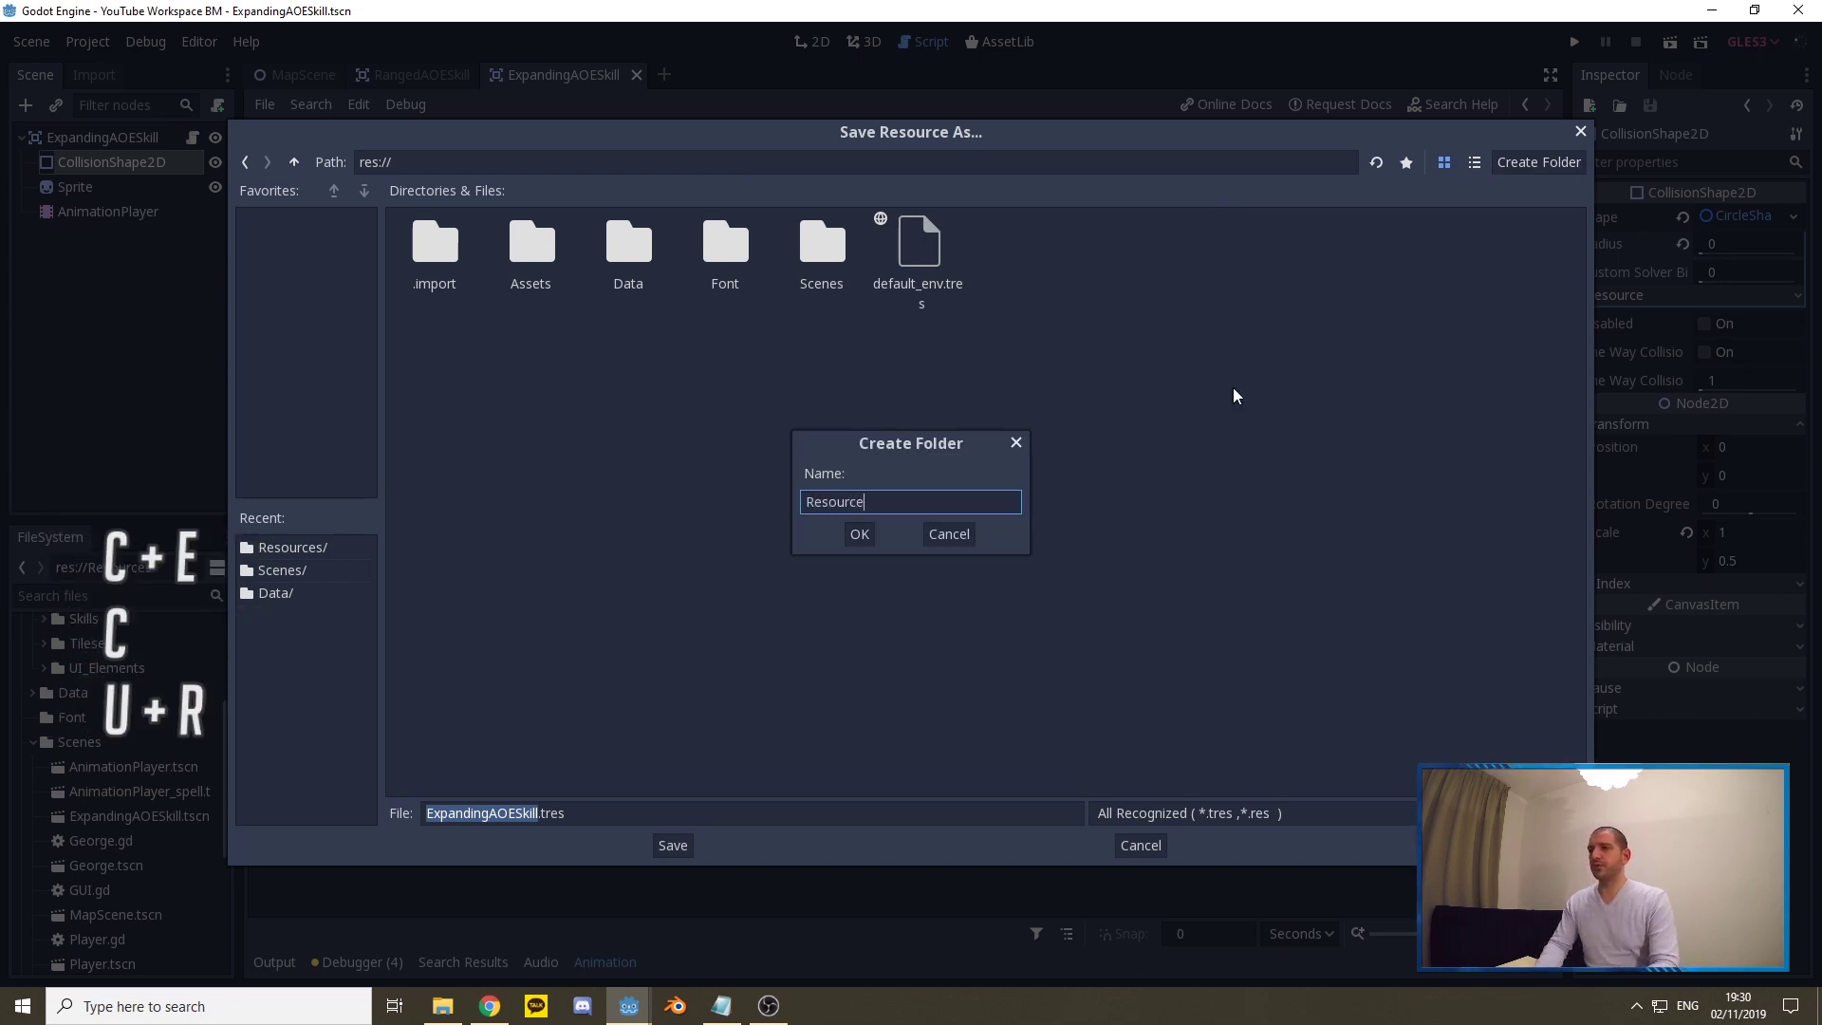
pyautogui.press('Return')
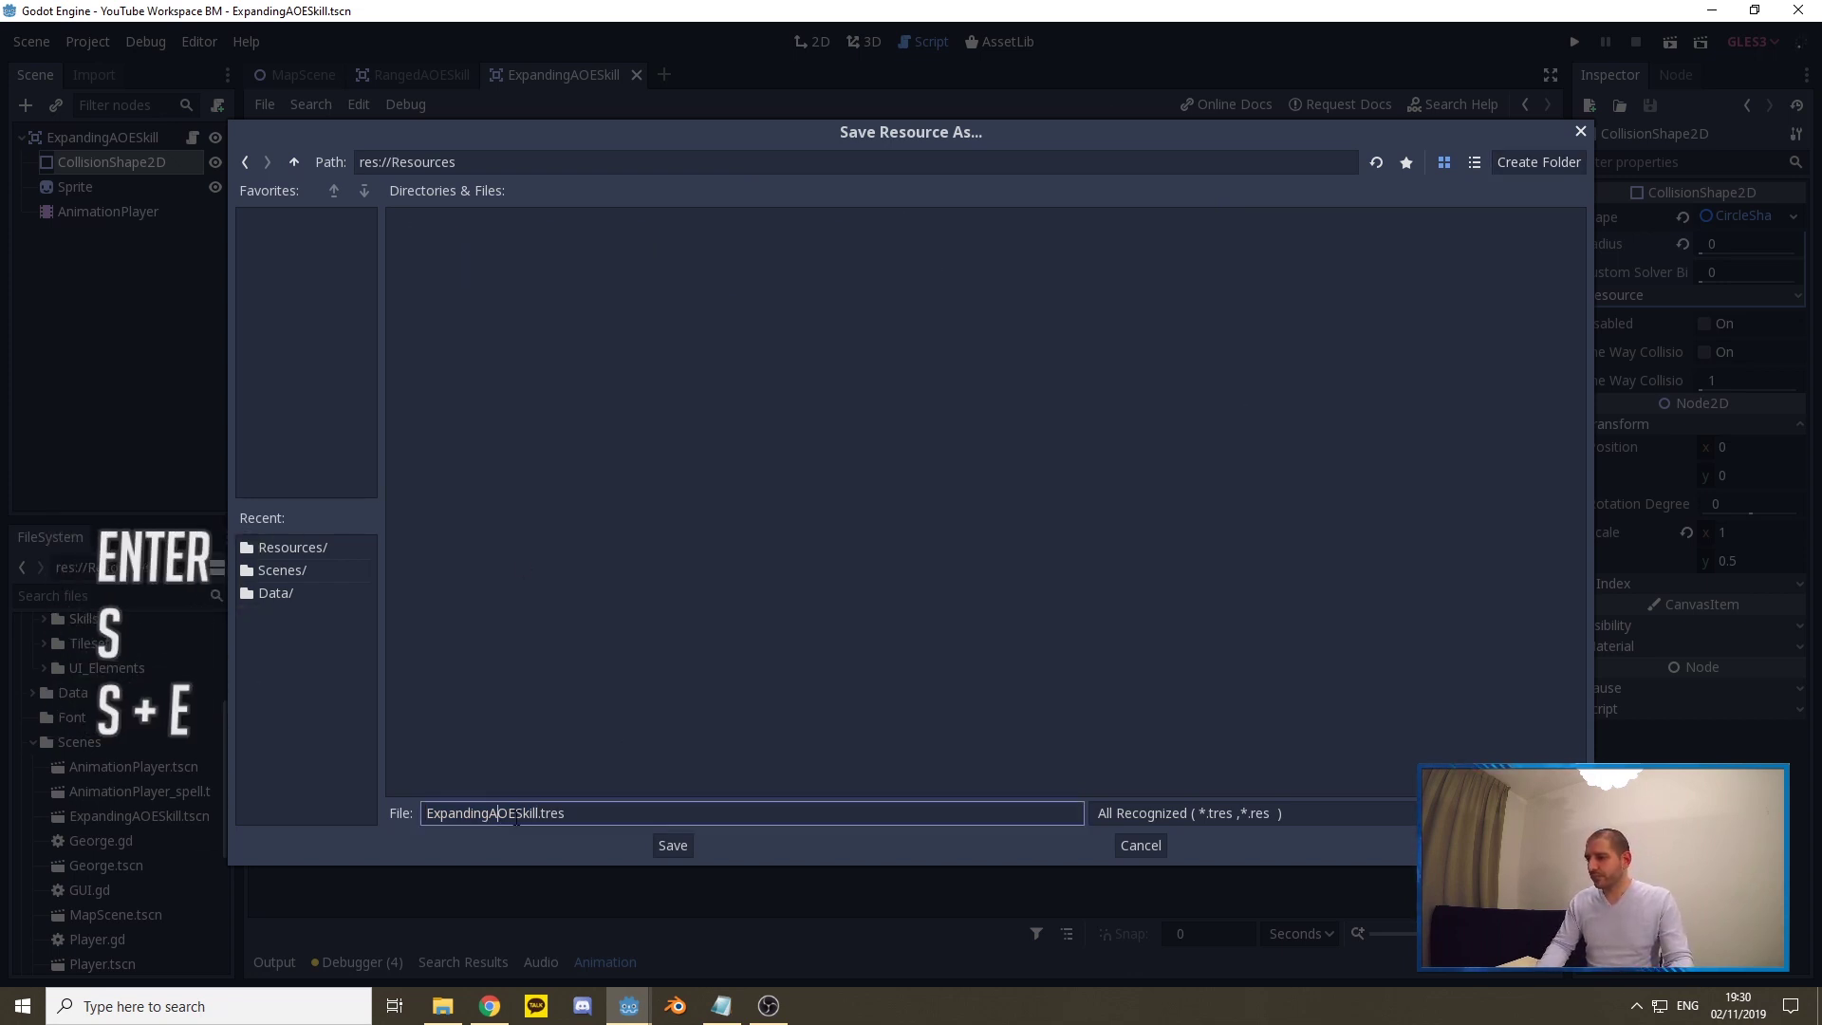
pyautogui.press('BackSpace')
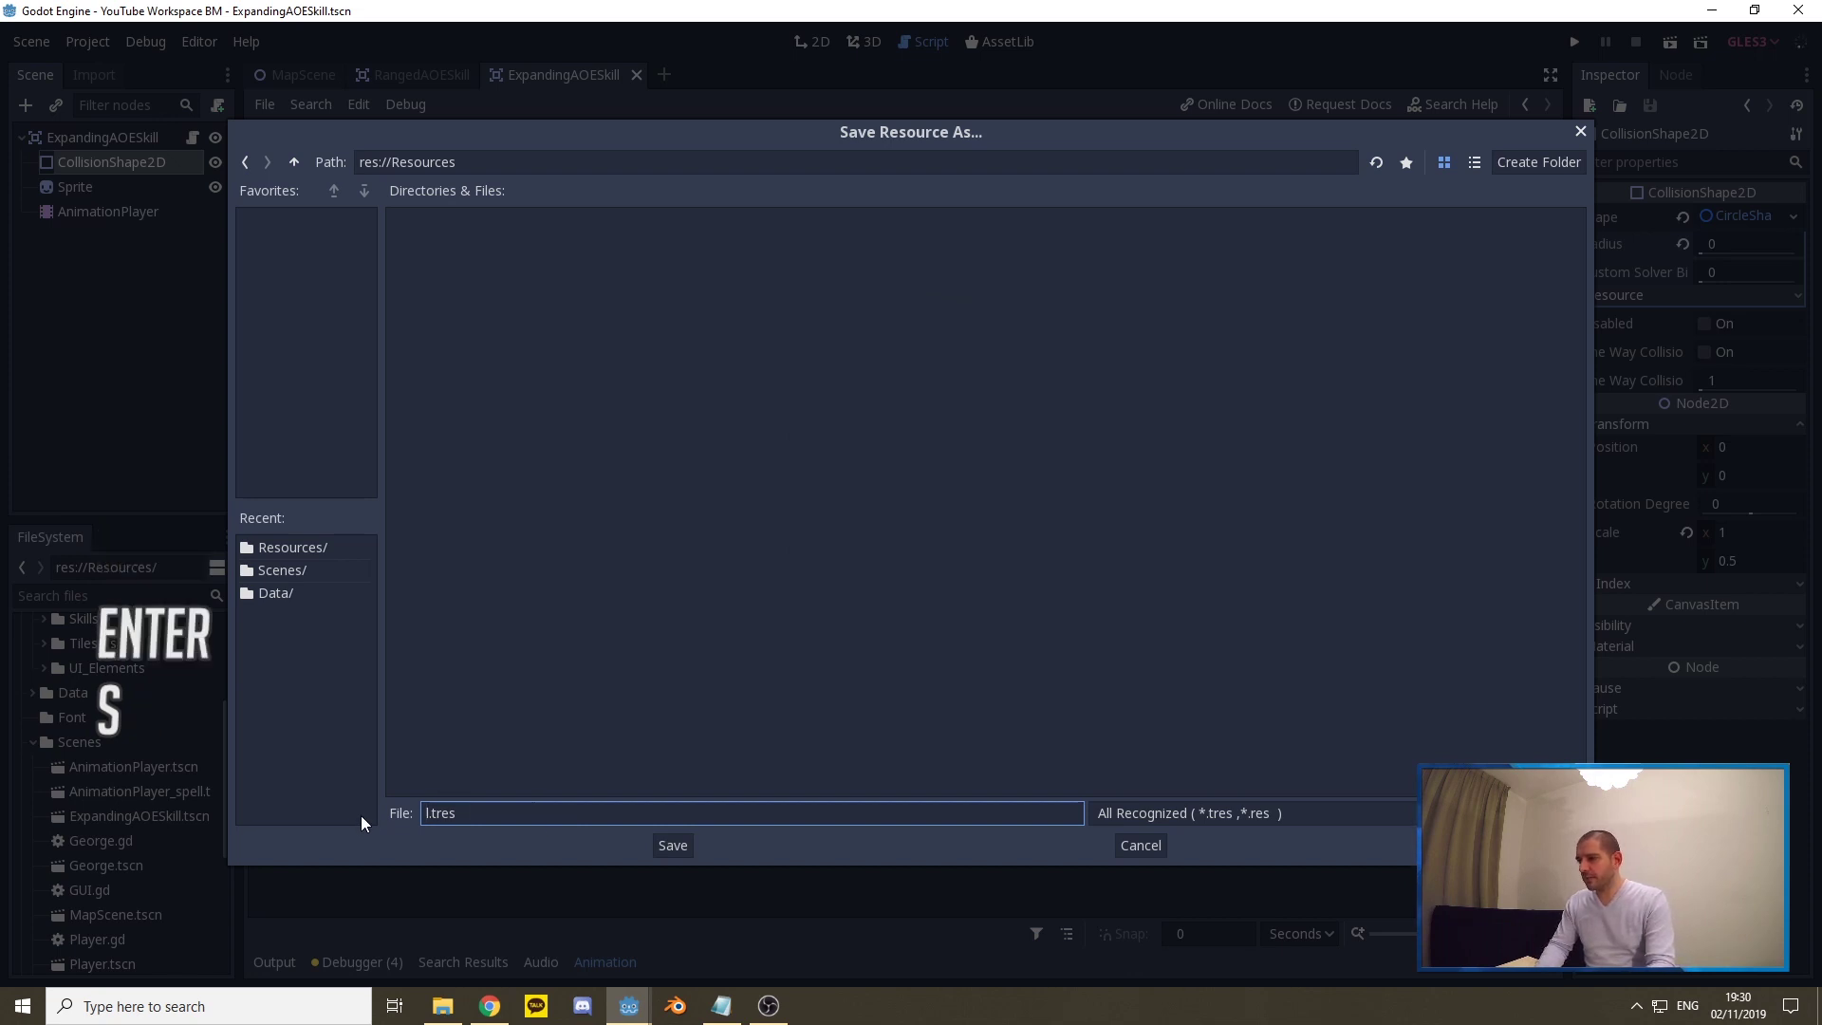
pyautogui.write('CircleS')
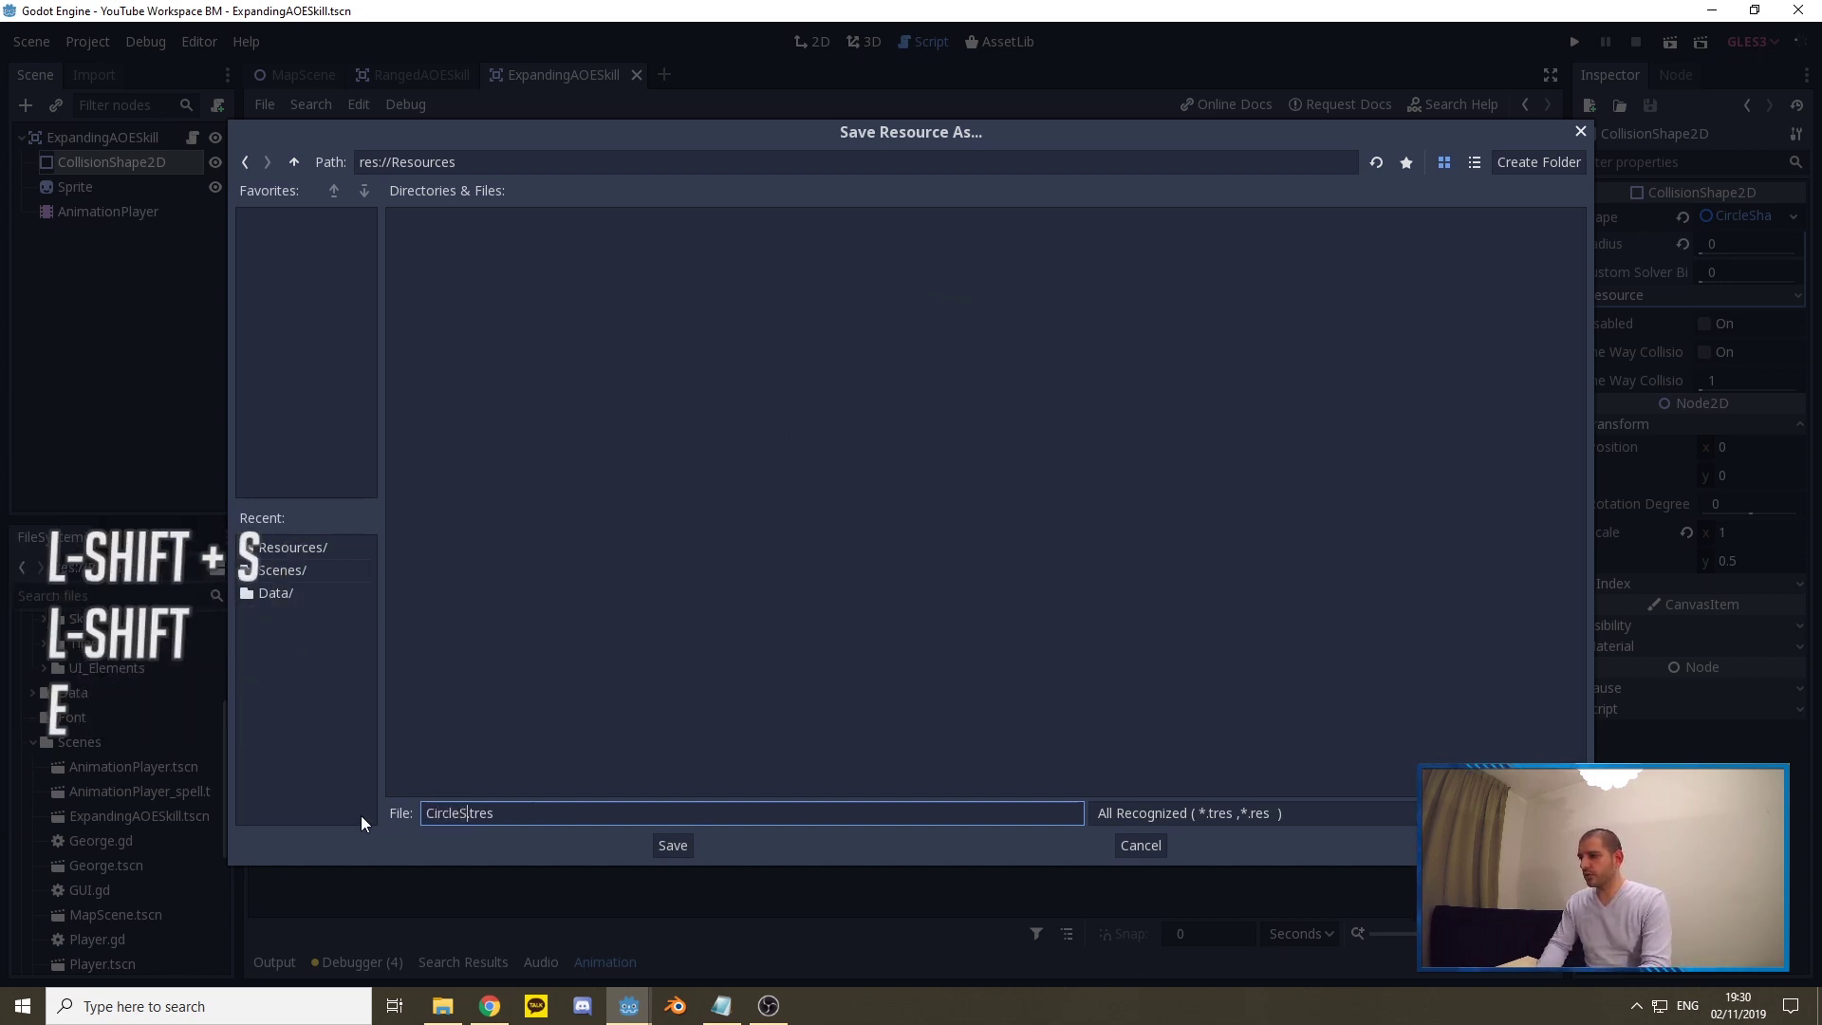
pyautogui.write('hape')
pyautogui.press('Right')
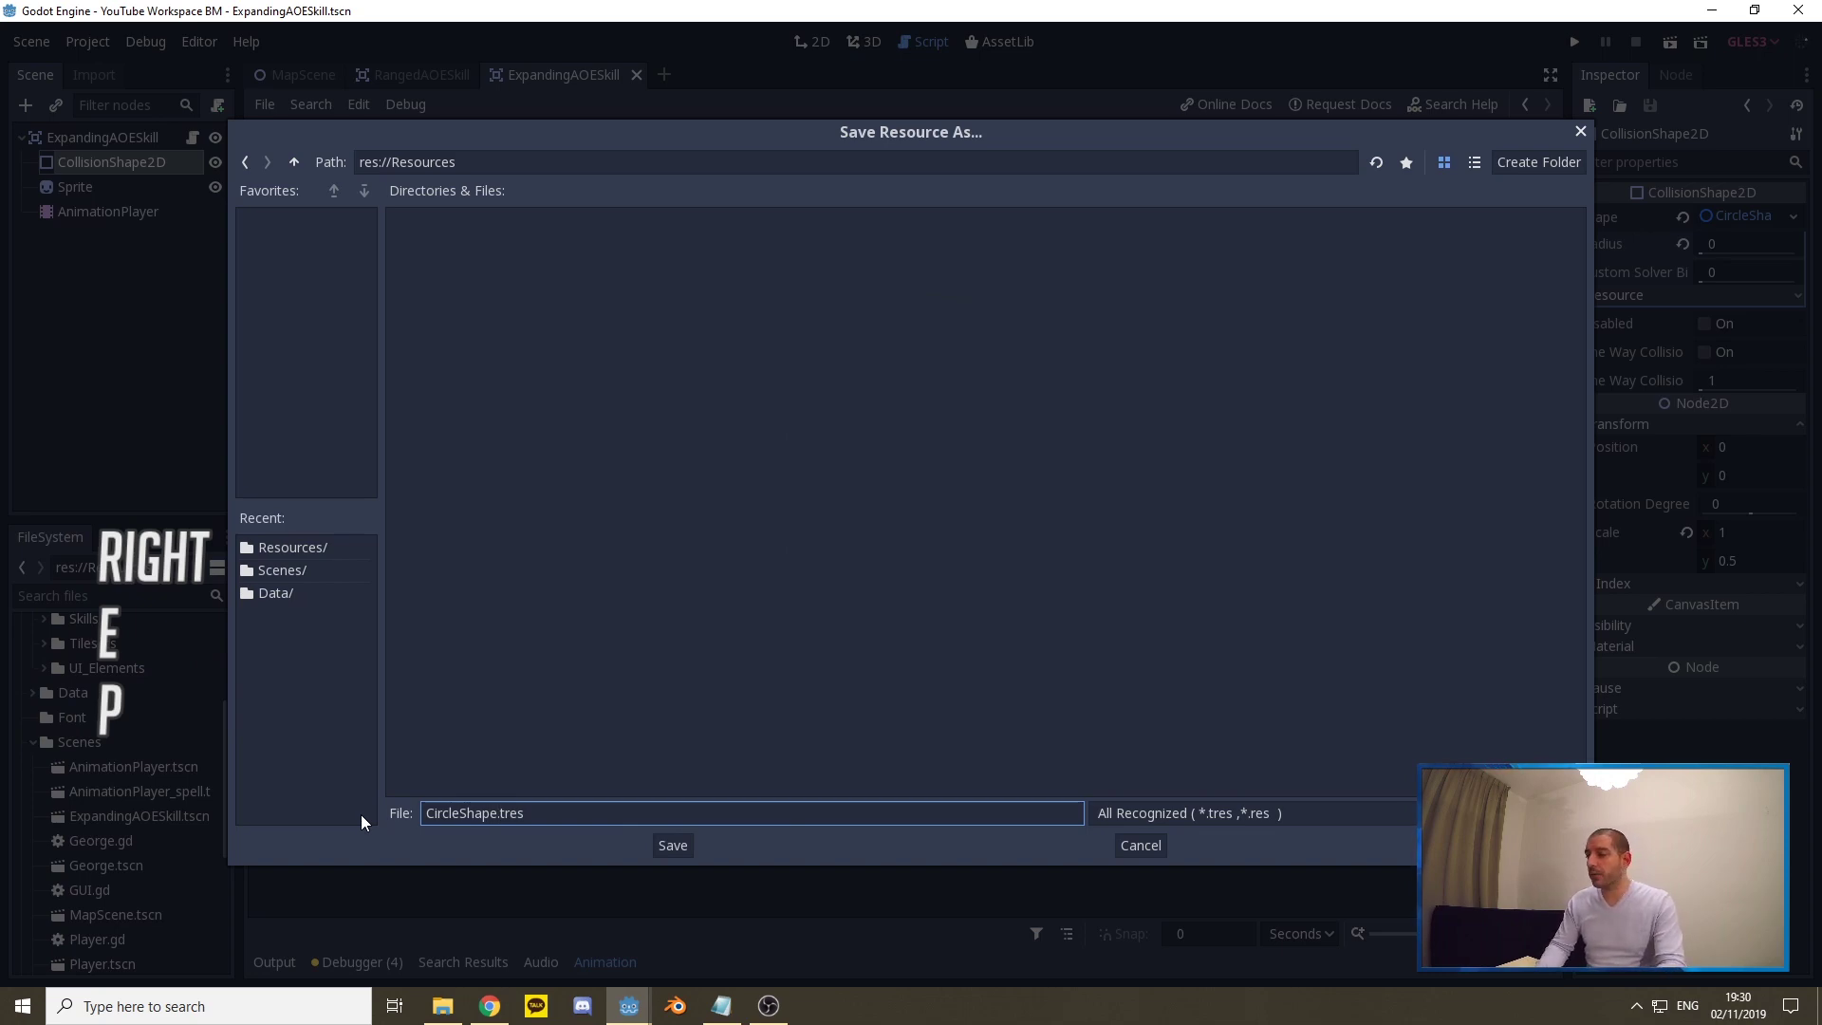
pyautogui.press('BackSpace')
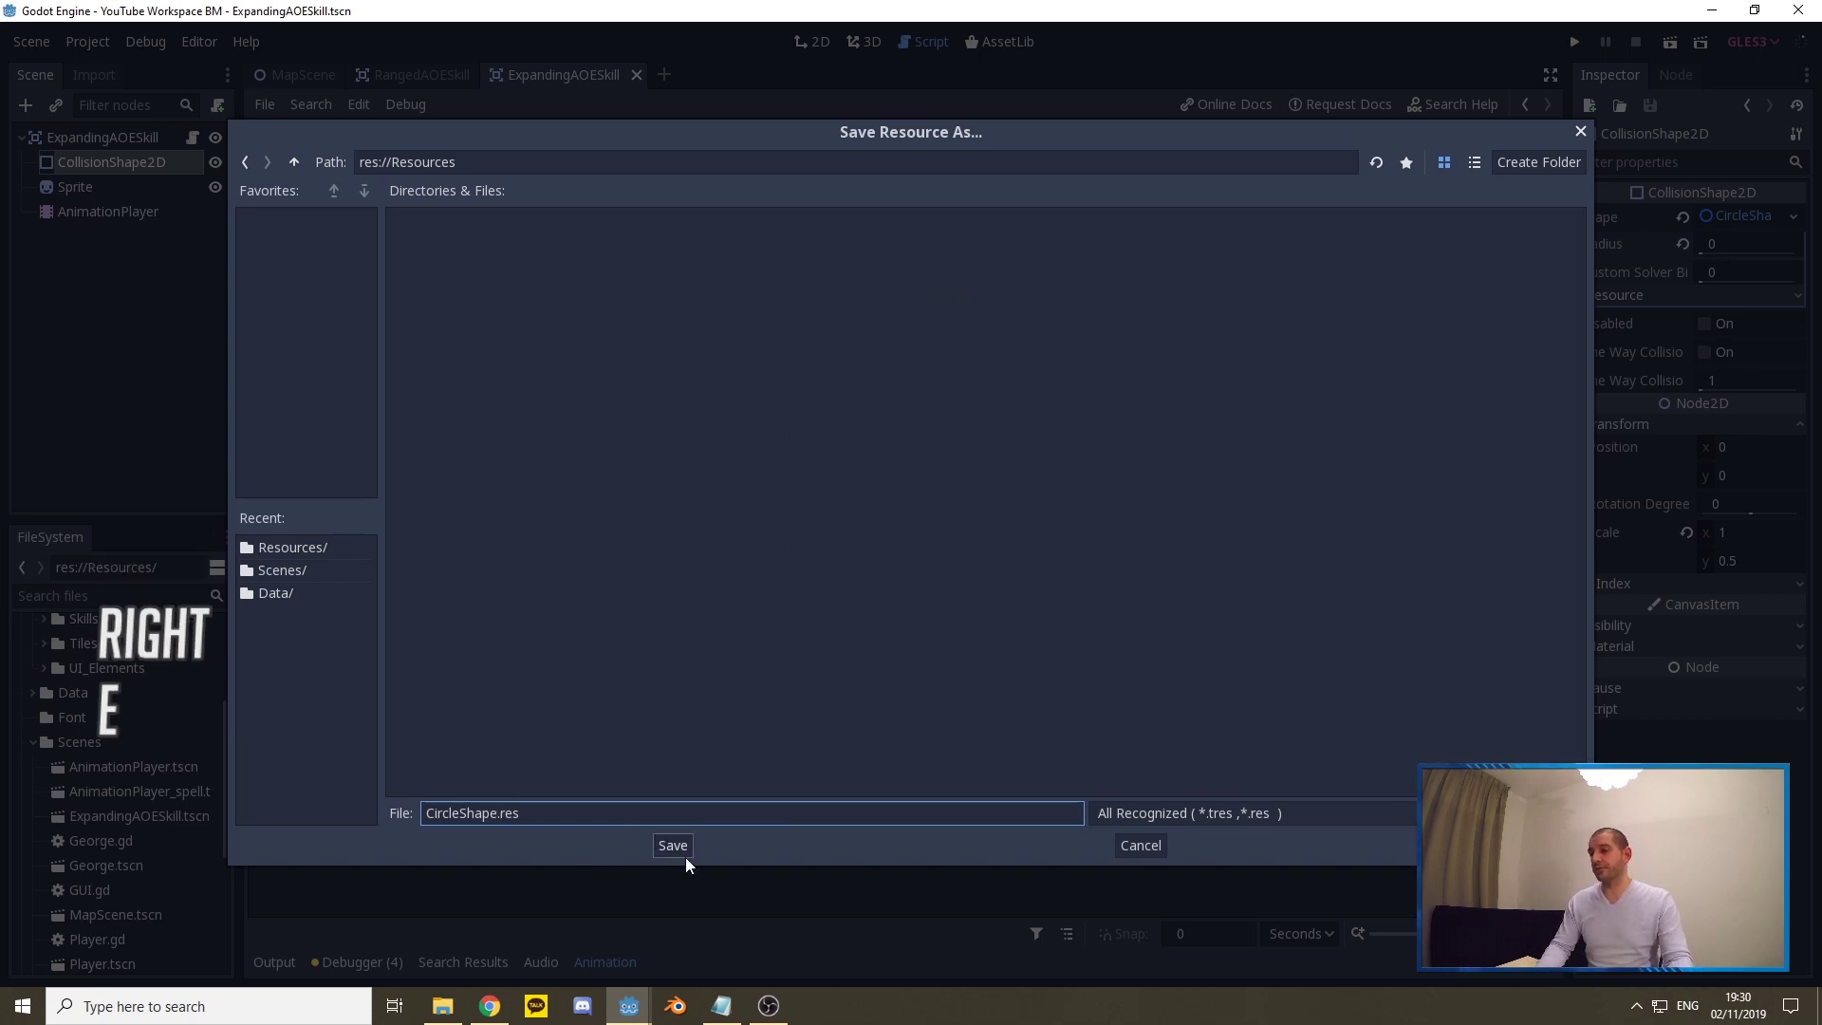
pyautogui.click(673, 846)
pyautogui.click(758, 240)
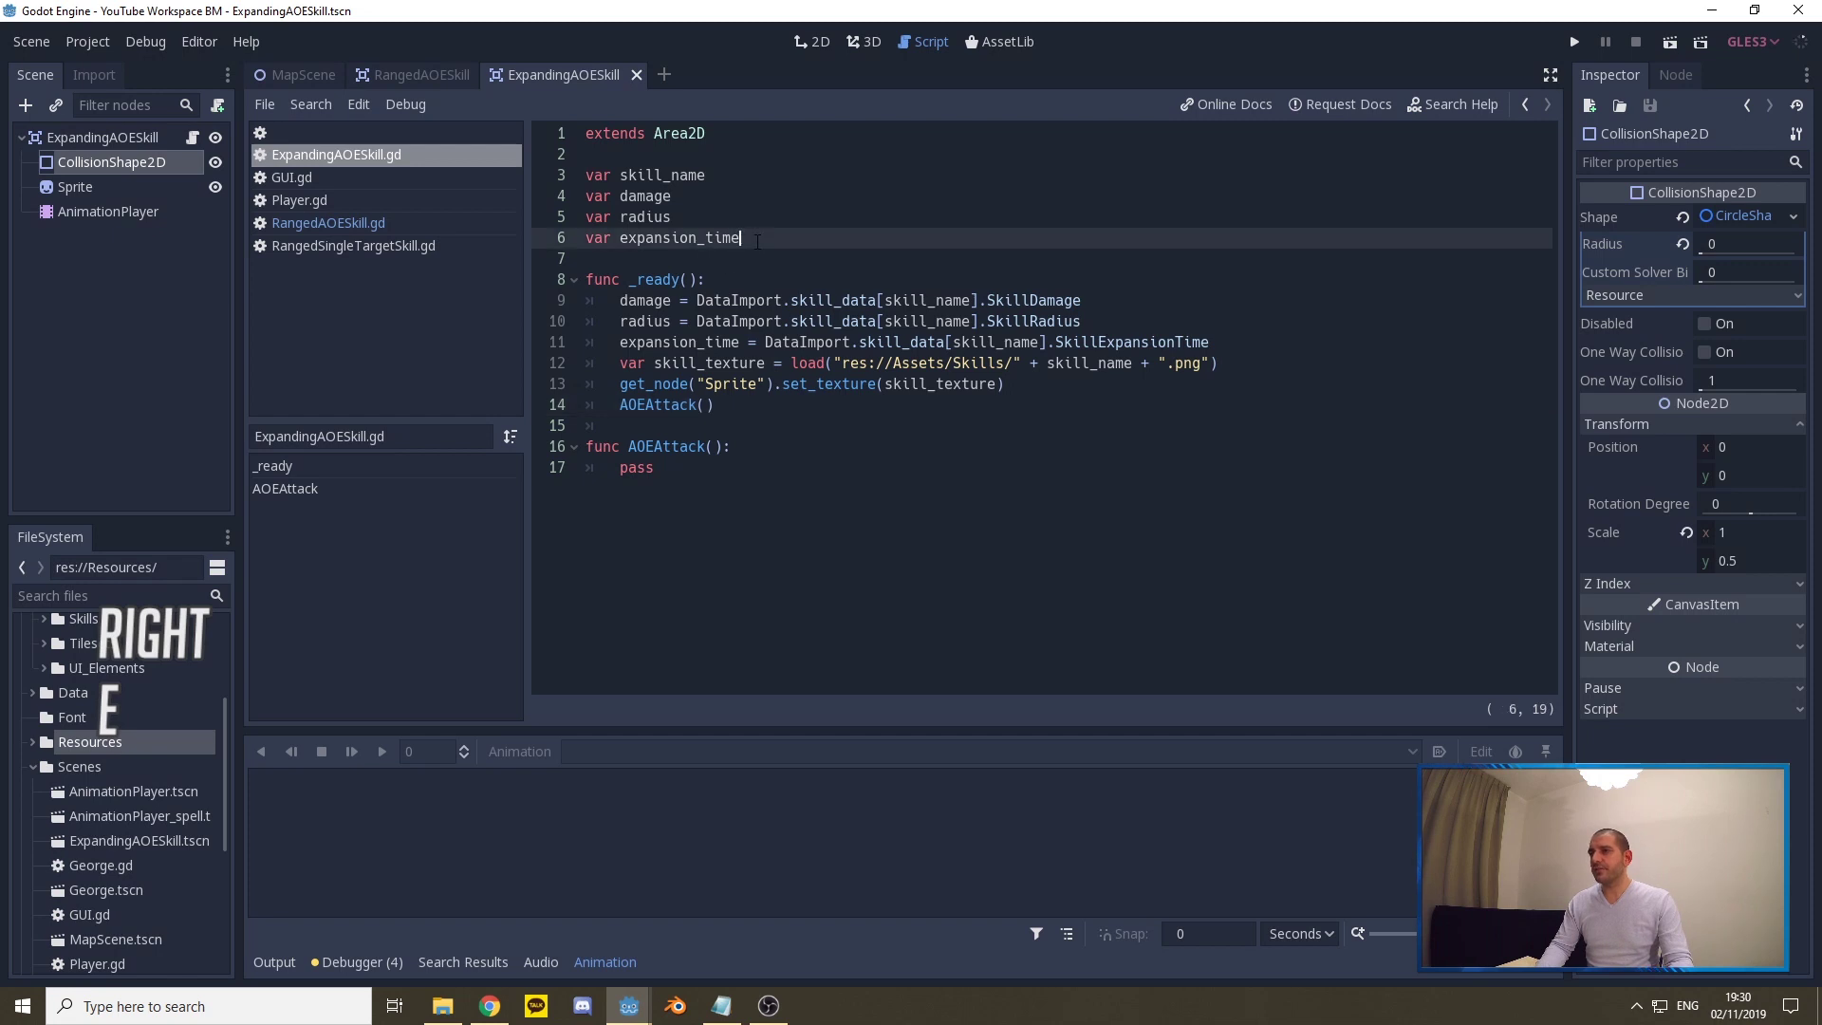
# - Preload res://Resources/CircleShape.res as circle_shape and replace AOEAttack's pass with the expansion loop
pyautogui.press('Return')
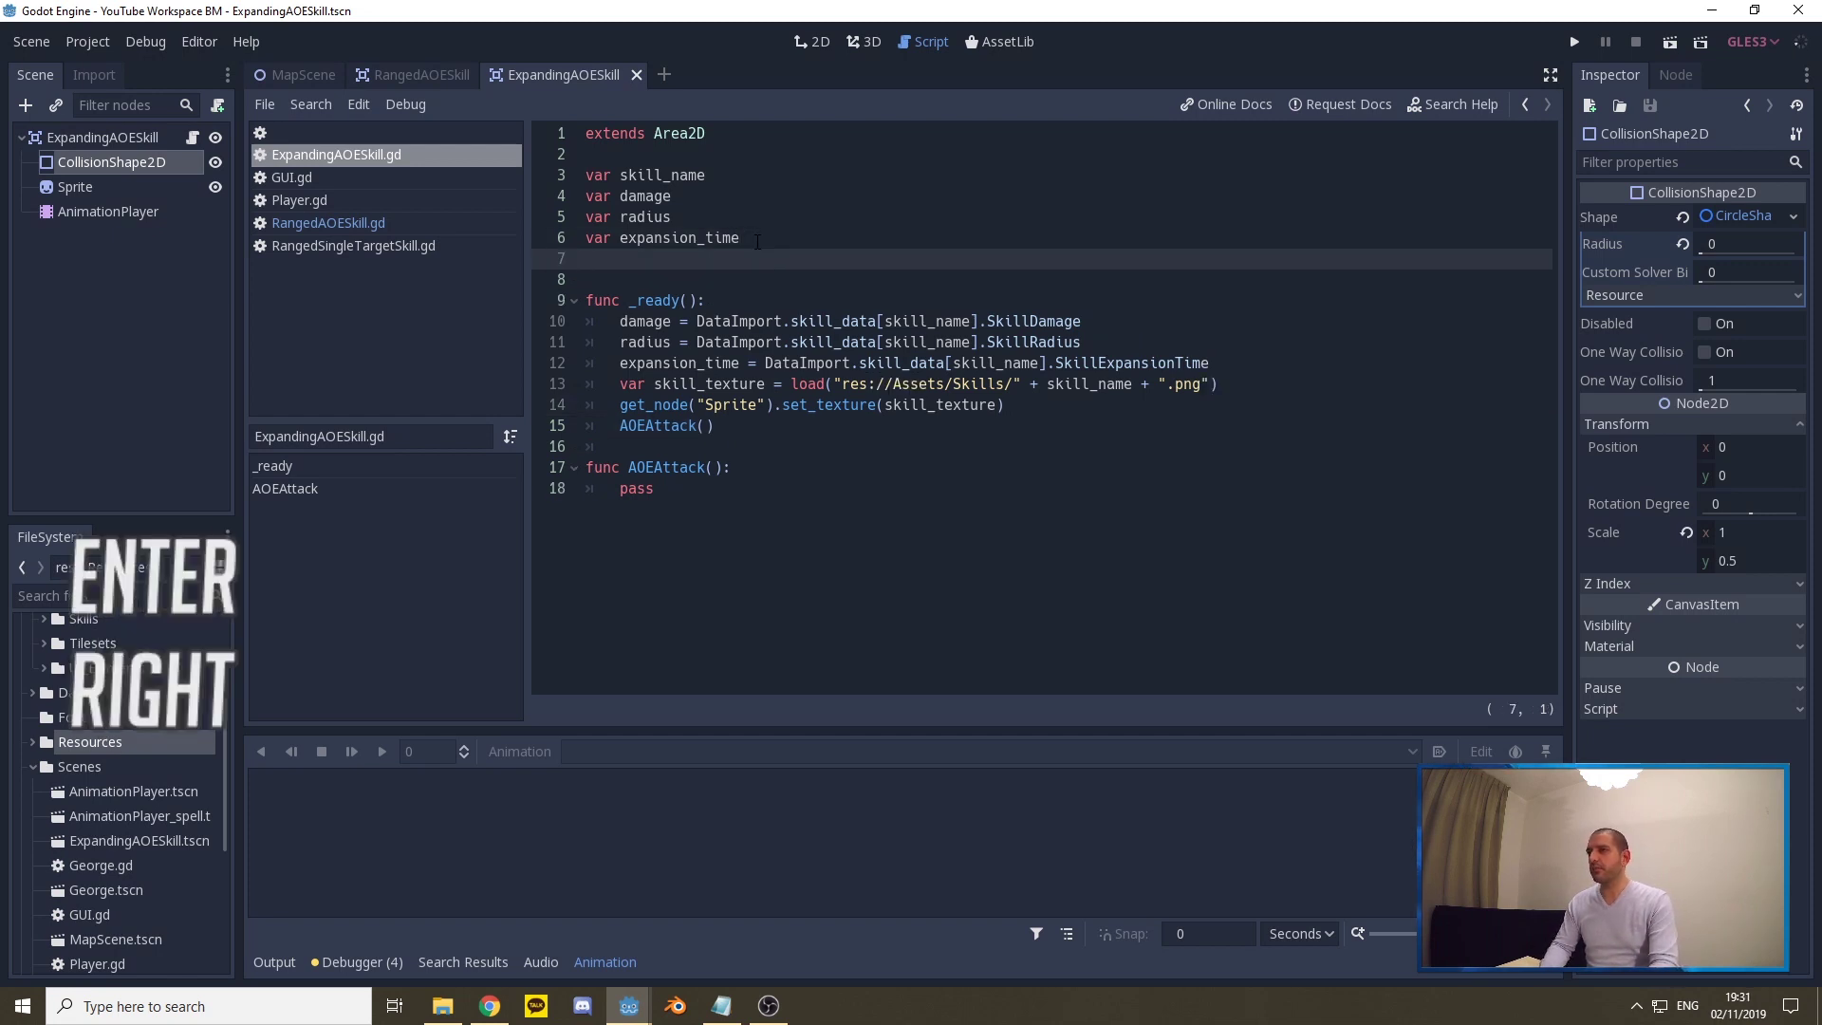
pyautogui.press('Return')
pyautogui.write('var circle_shape = preload("res://Resources/CircleShape.res")')
pyautogui.click(709, 279)
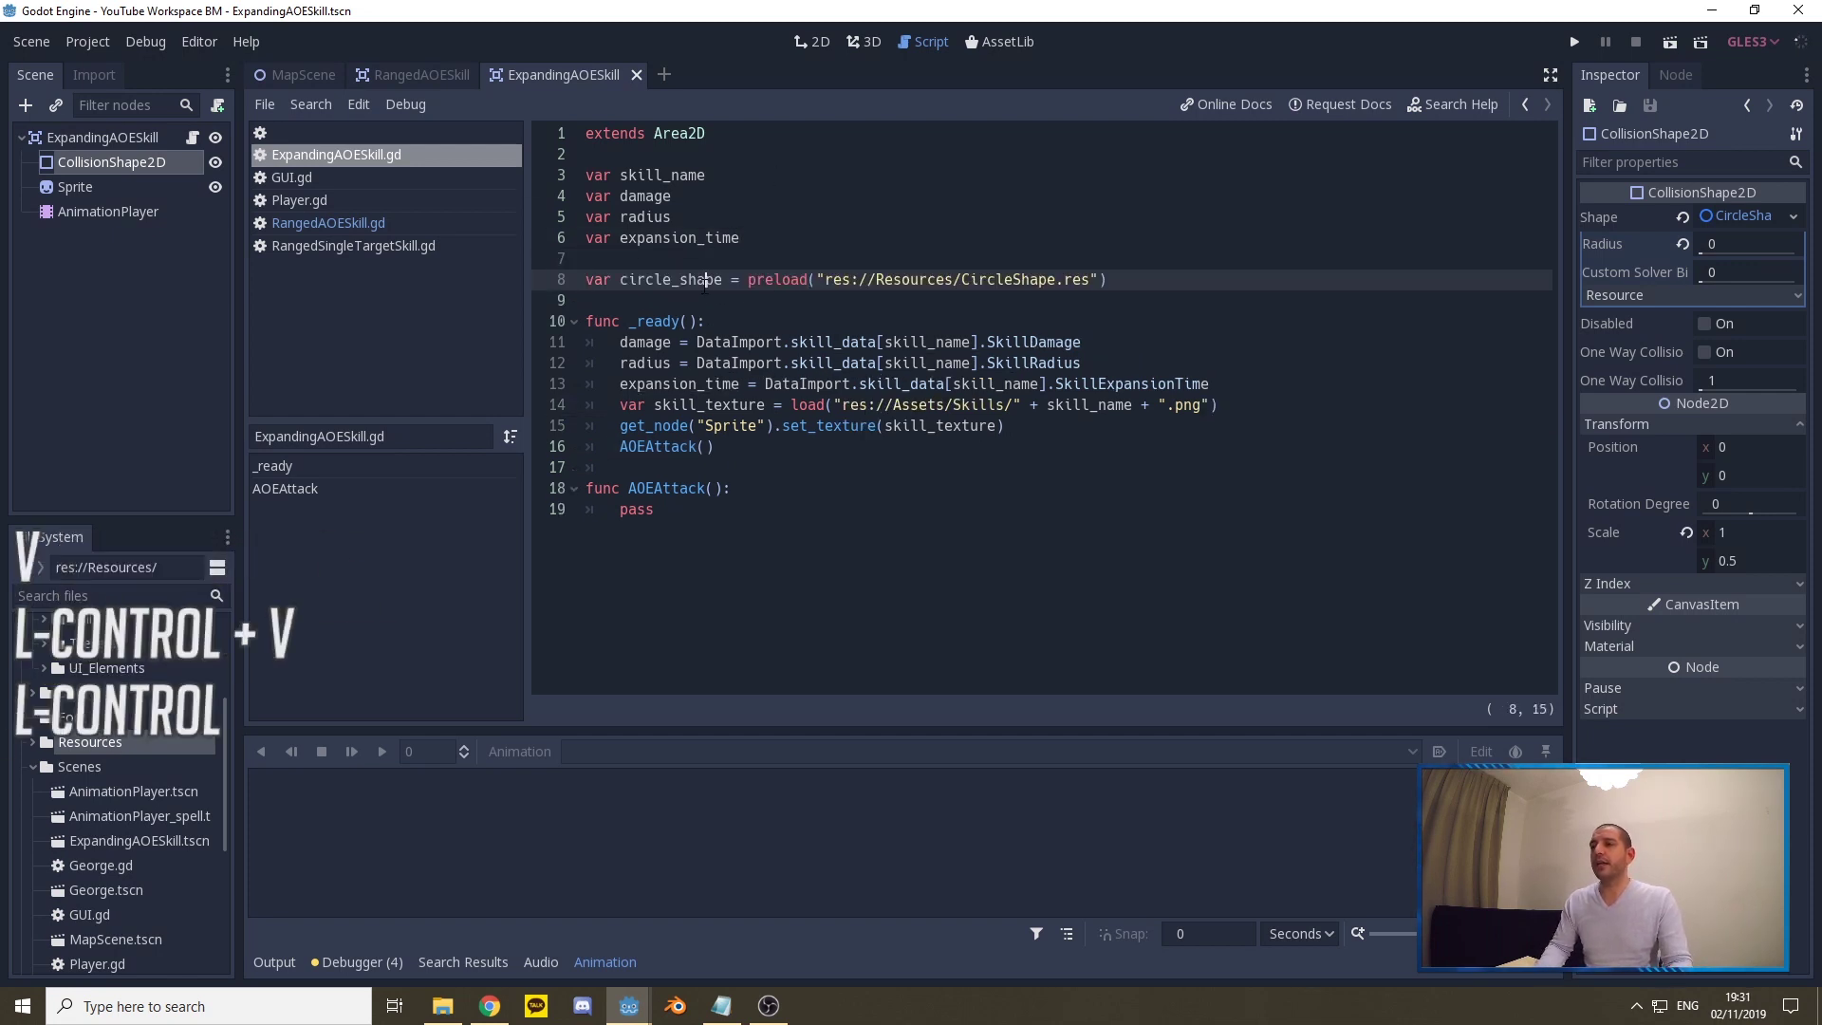
pyautogui.moveTo(765, 280); pyautogui.dragTo(1100, 279)
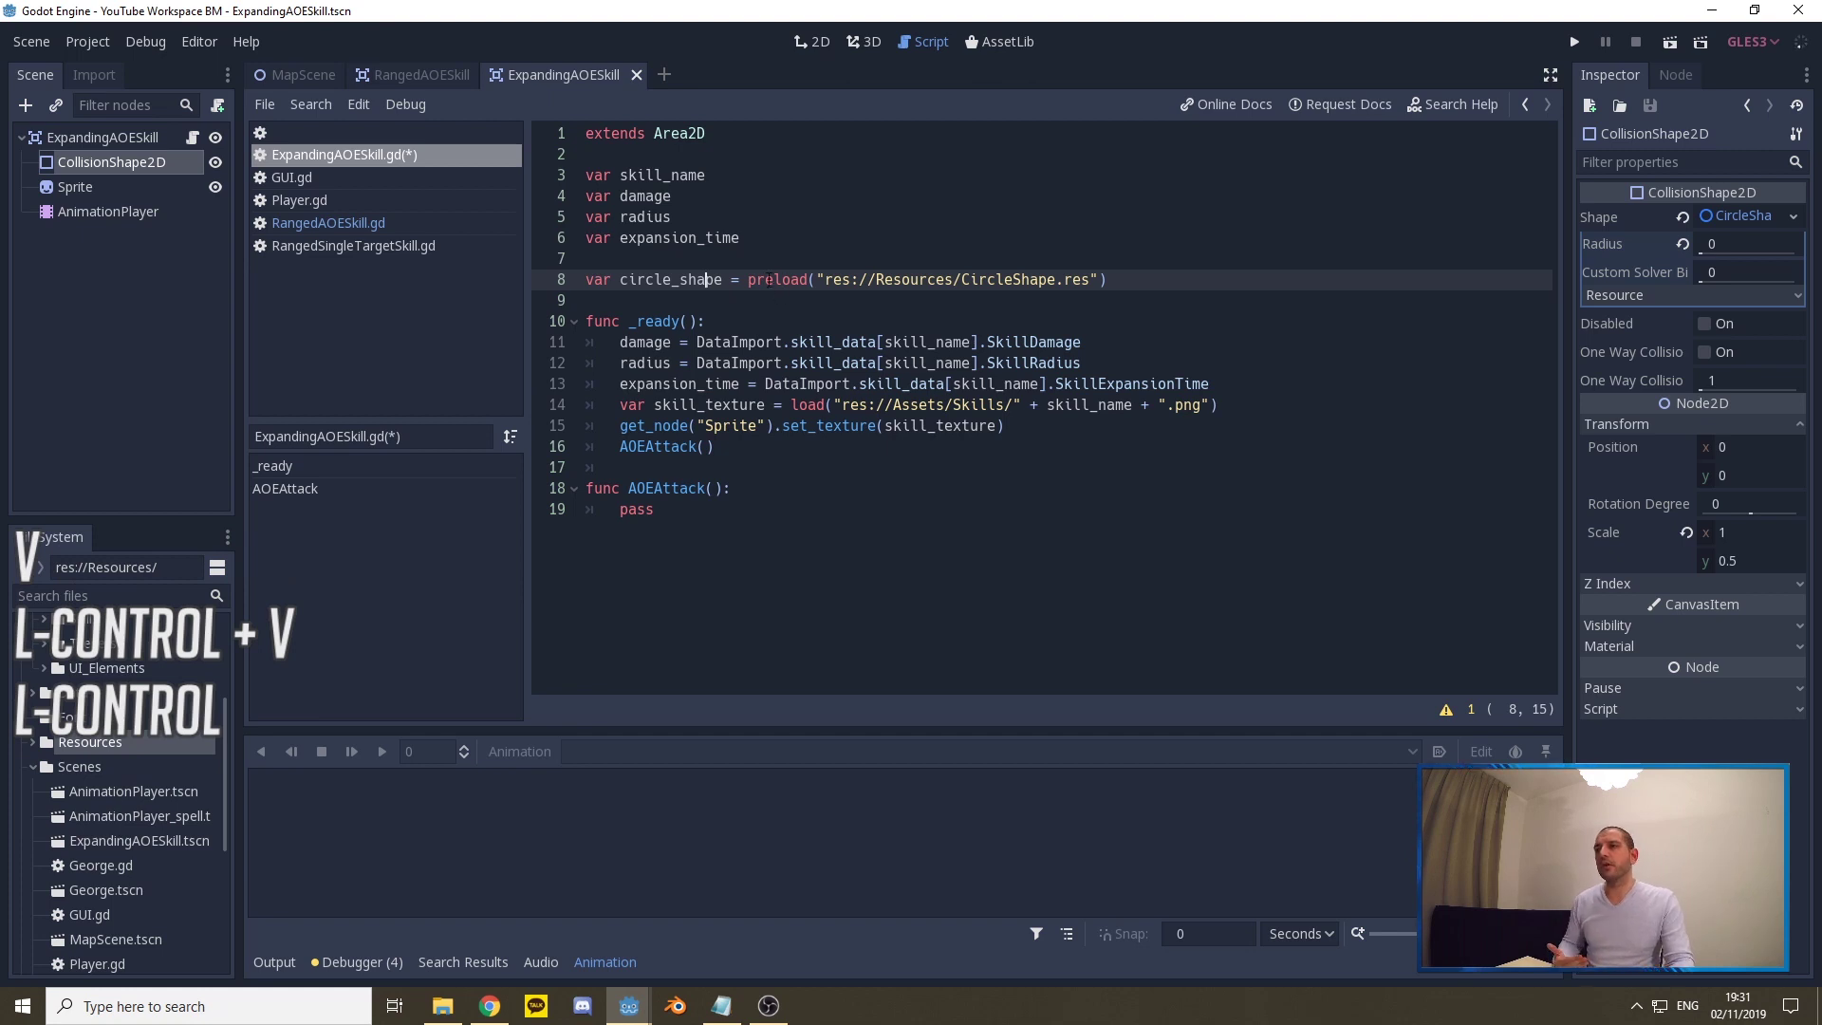
pyautogui.click(1101, 279)
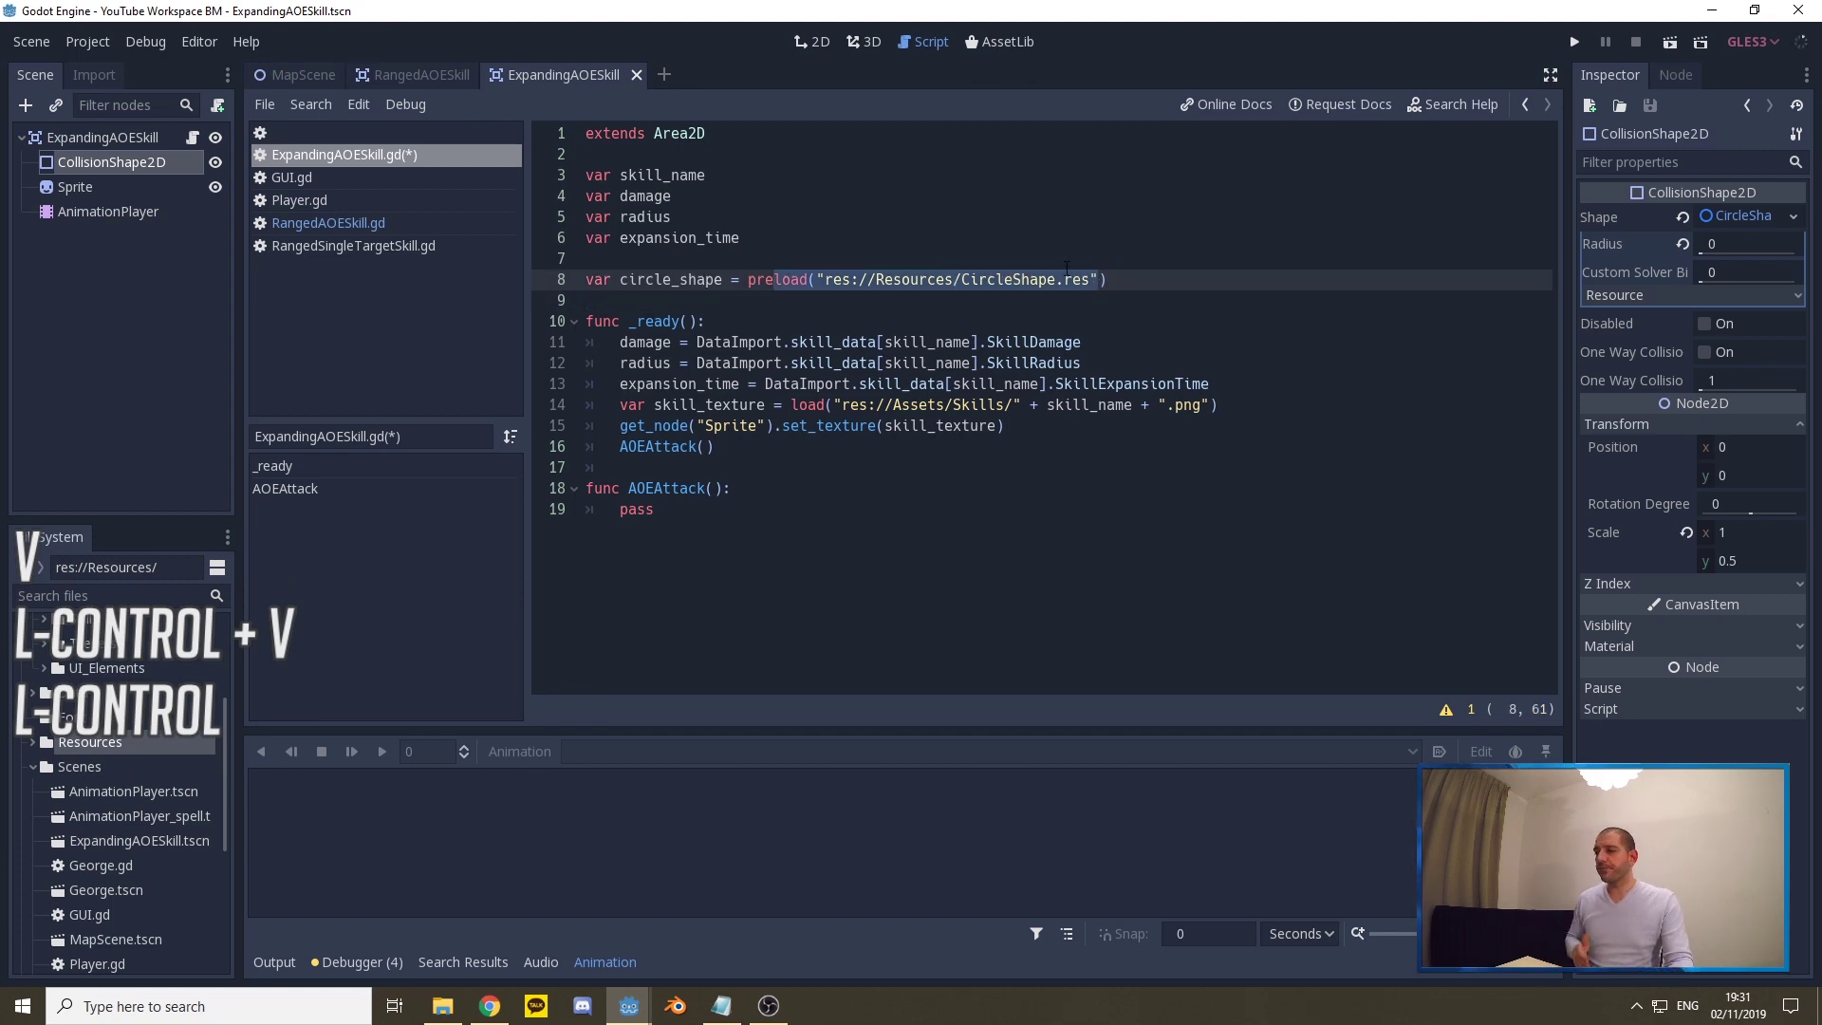
pyautogui.click(962, 280)
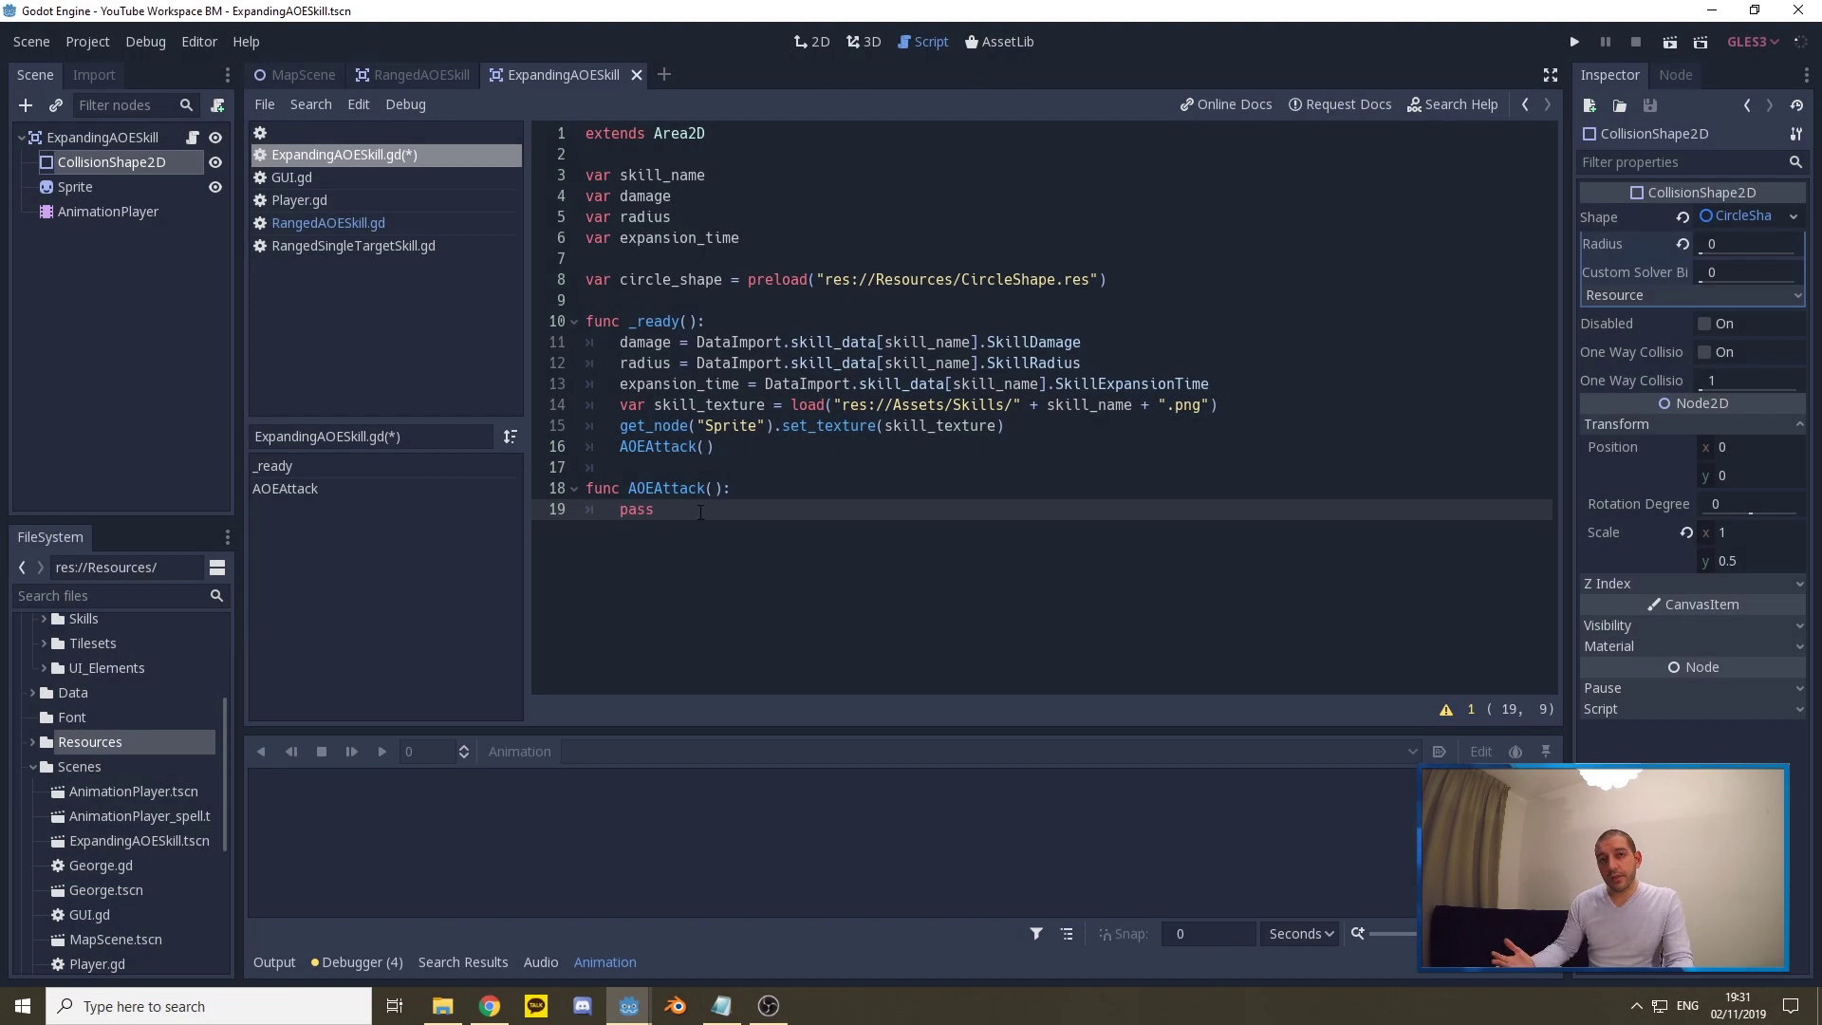
pyautogui.doubleClick(654, 511)
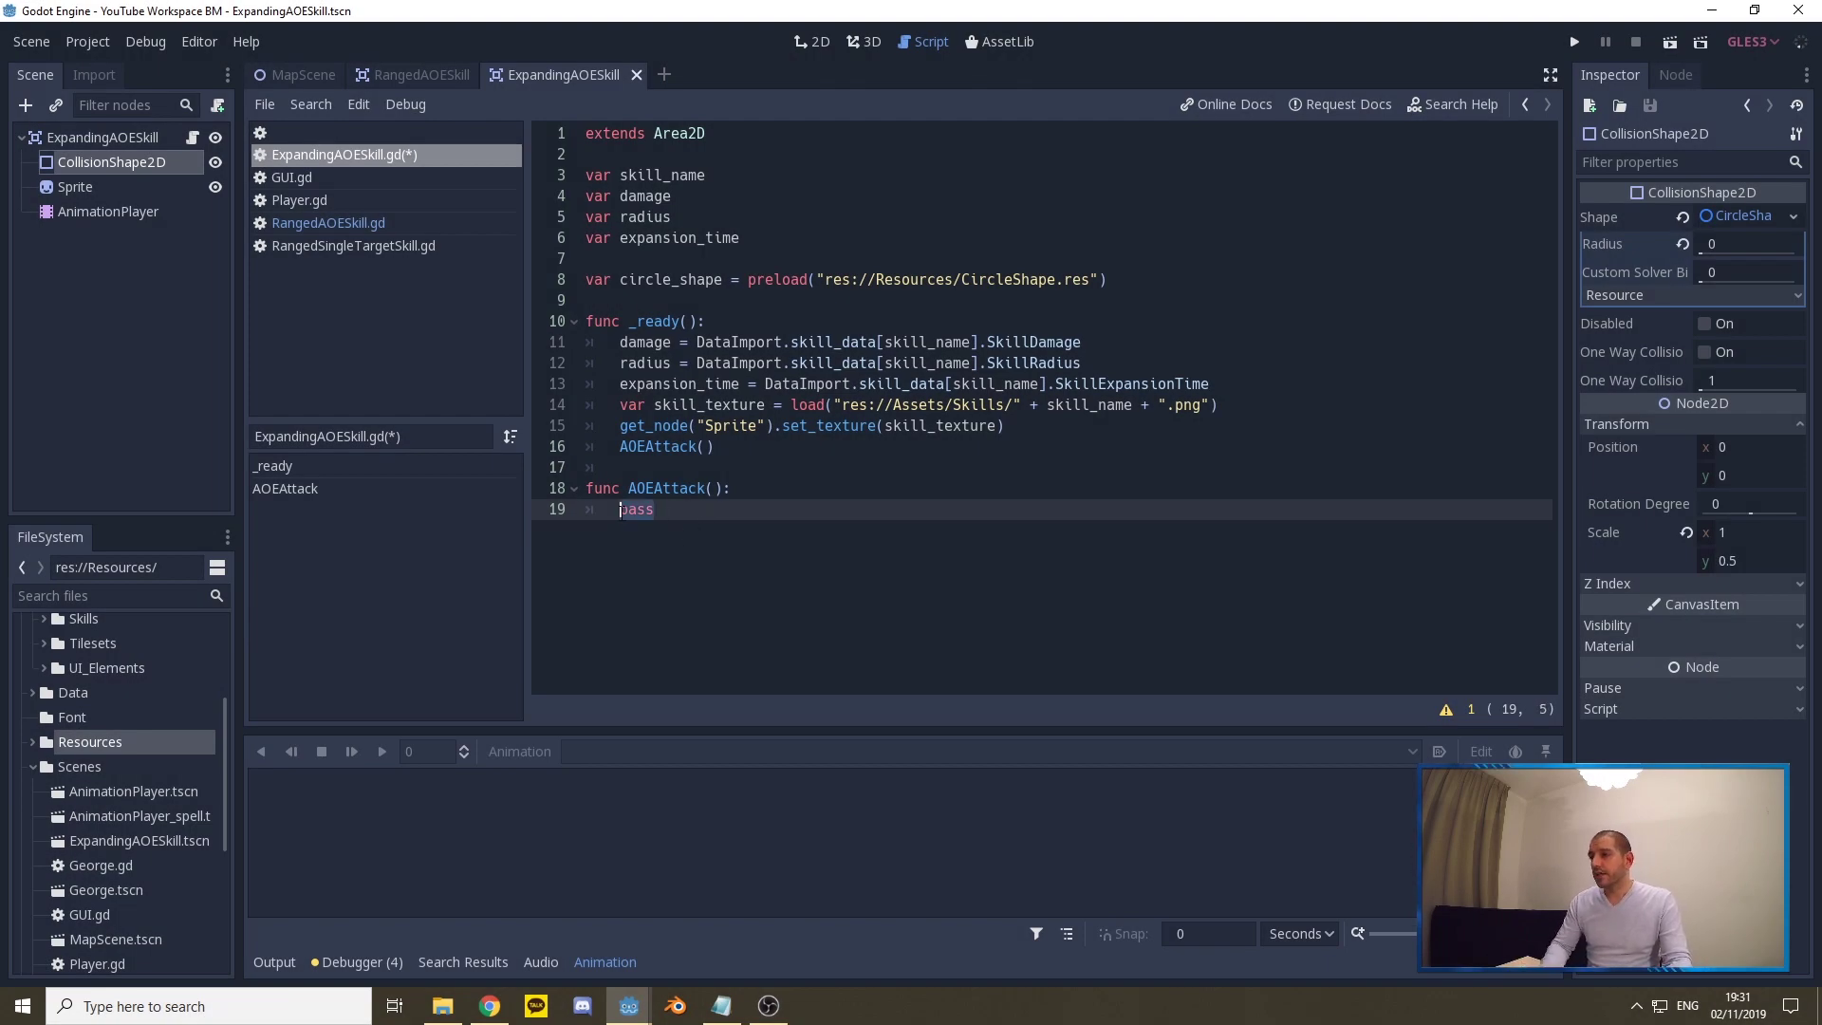
pyautogui.write('get_node("AnimationPlayer").play("Ice_Nova") \tvar radius_step = radius / (expansion_time / 0.05) \twhile get_node("CollisionShape2D").get_shape().radius <= radius: \t\t\tvar shape = circle_shape.duplicate() \t\t\tshape.set_radius(get_node("CollisionShape2D").get_shape().radius + radius_step) \t\t\tget_node("CollisionShape2D").set_shape(shape) \t\t\t \t\t\tyield(get_tree().create_timer(0.05), "timeout") \t\t\tcontinue')
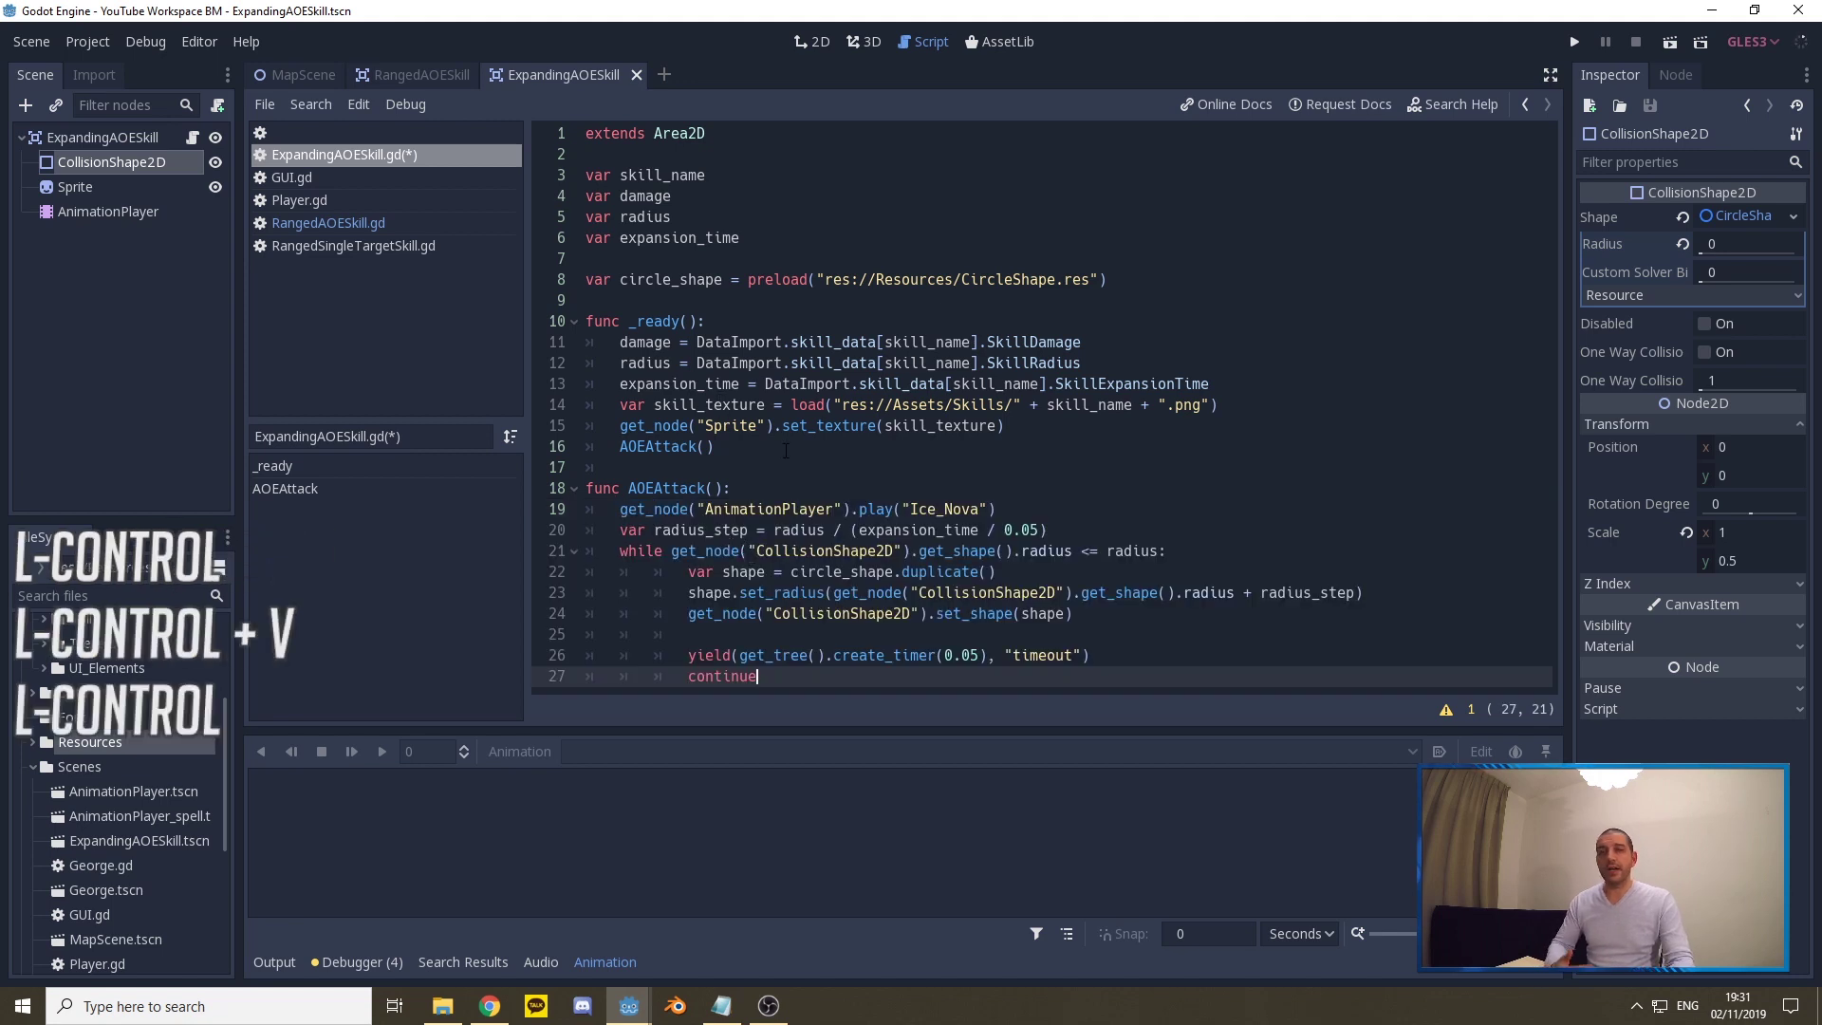
pyautogui.press('Up')
pyautogui.press('Up')
pyautogui.press('Up')
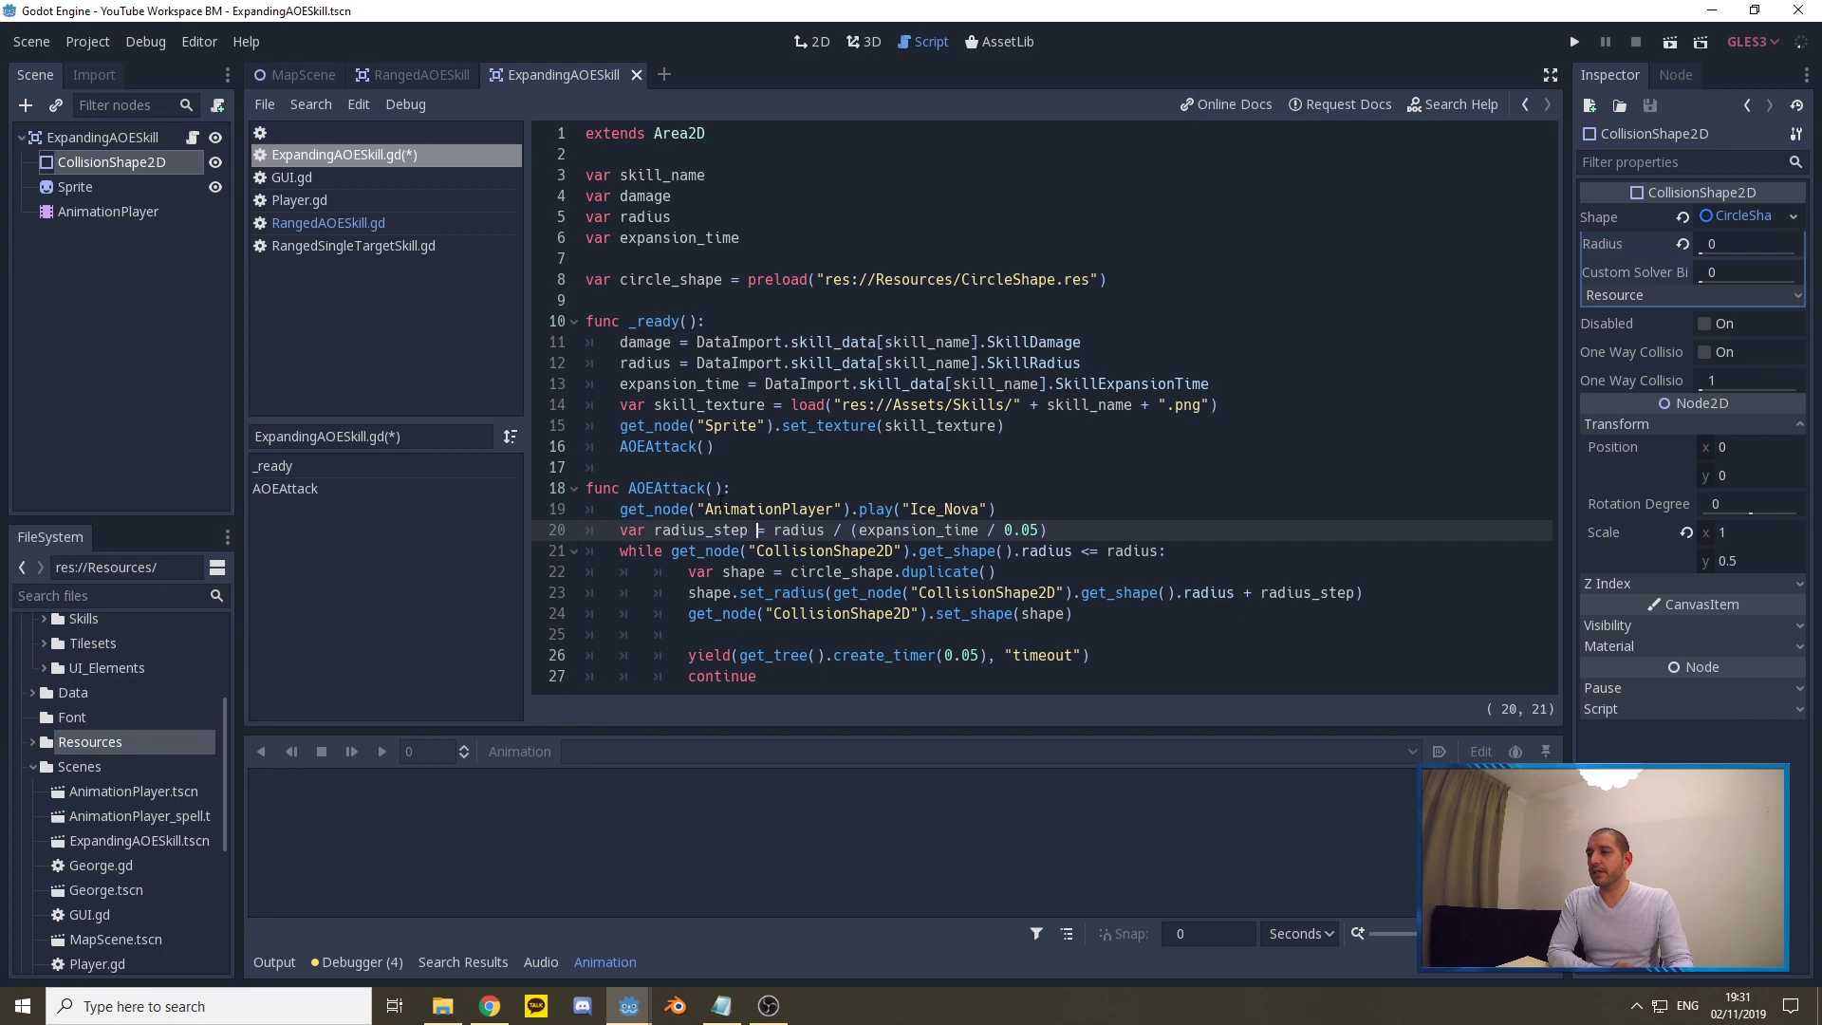
pyautogui.moveTo(704, 509); pyautogui.dragTo(995, 509)
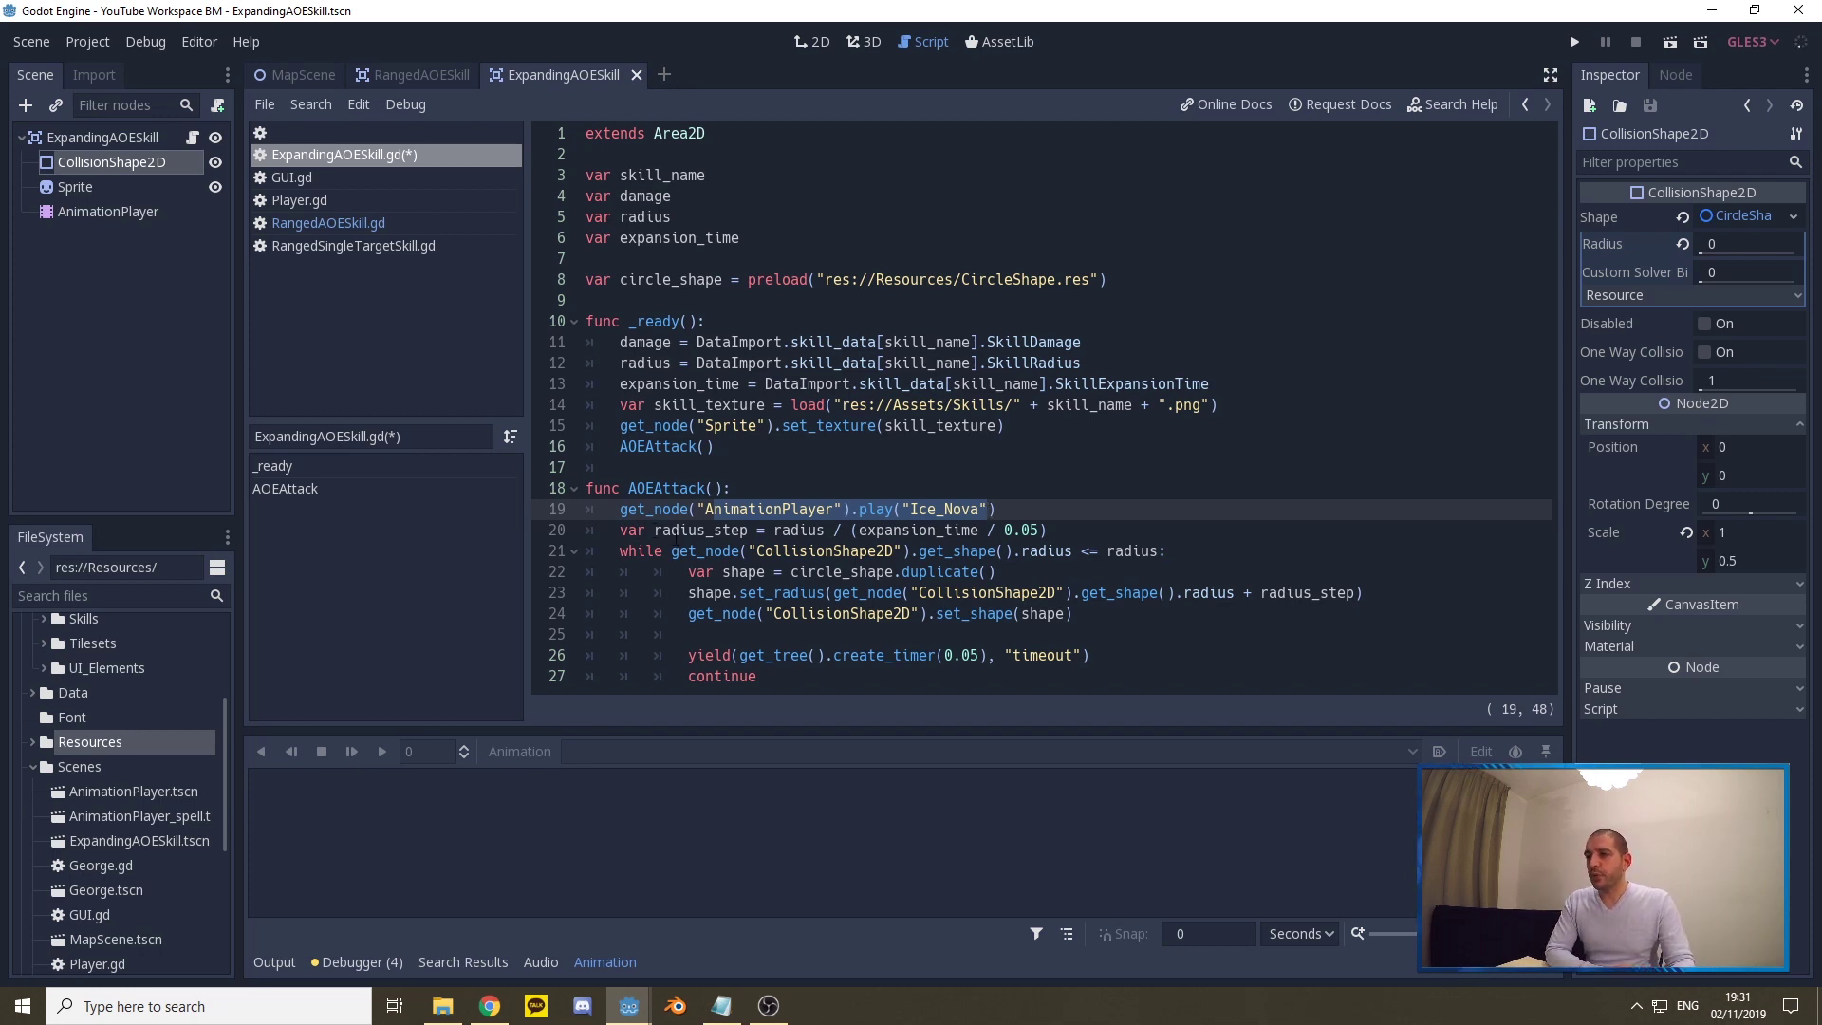
pyautogui.moveTo(655, 531); pyautogui.dragTo(748, 530)
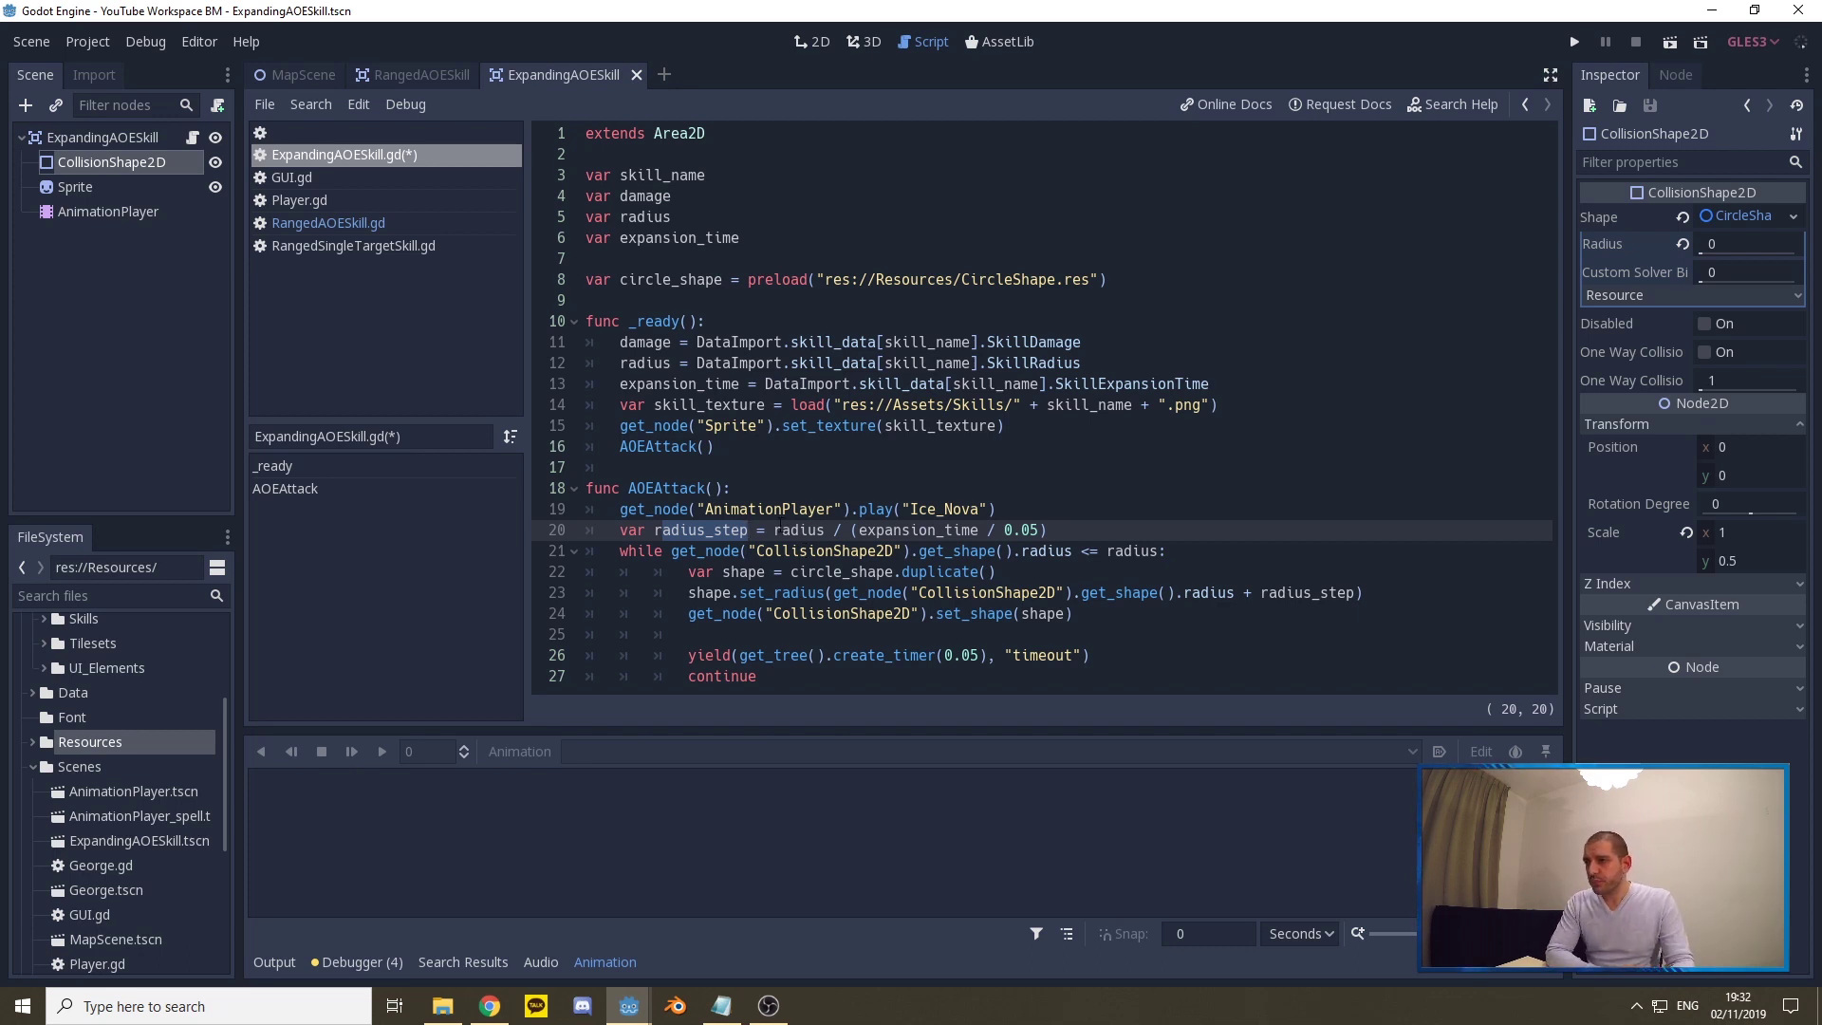
pyautogui.press('Right')
pyautogui.press('Right')
pyautogui.press('Right')
pyautogui.press('Right')
pyautogui.press('Right')
pyautogui.press('Right')
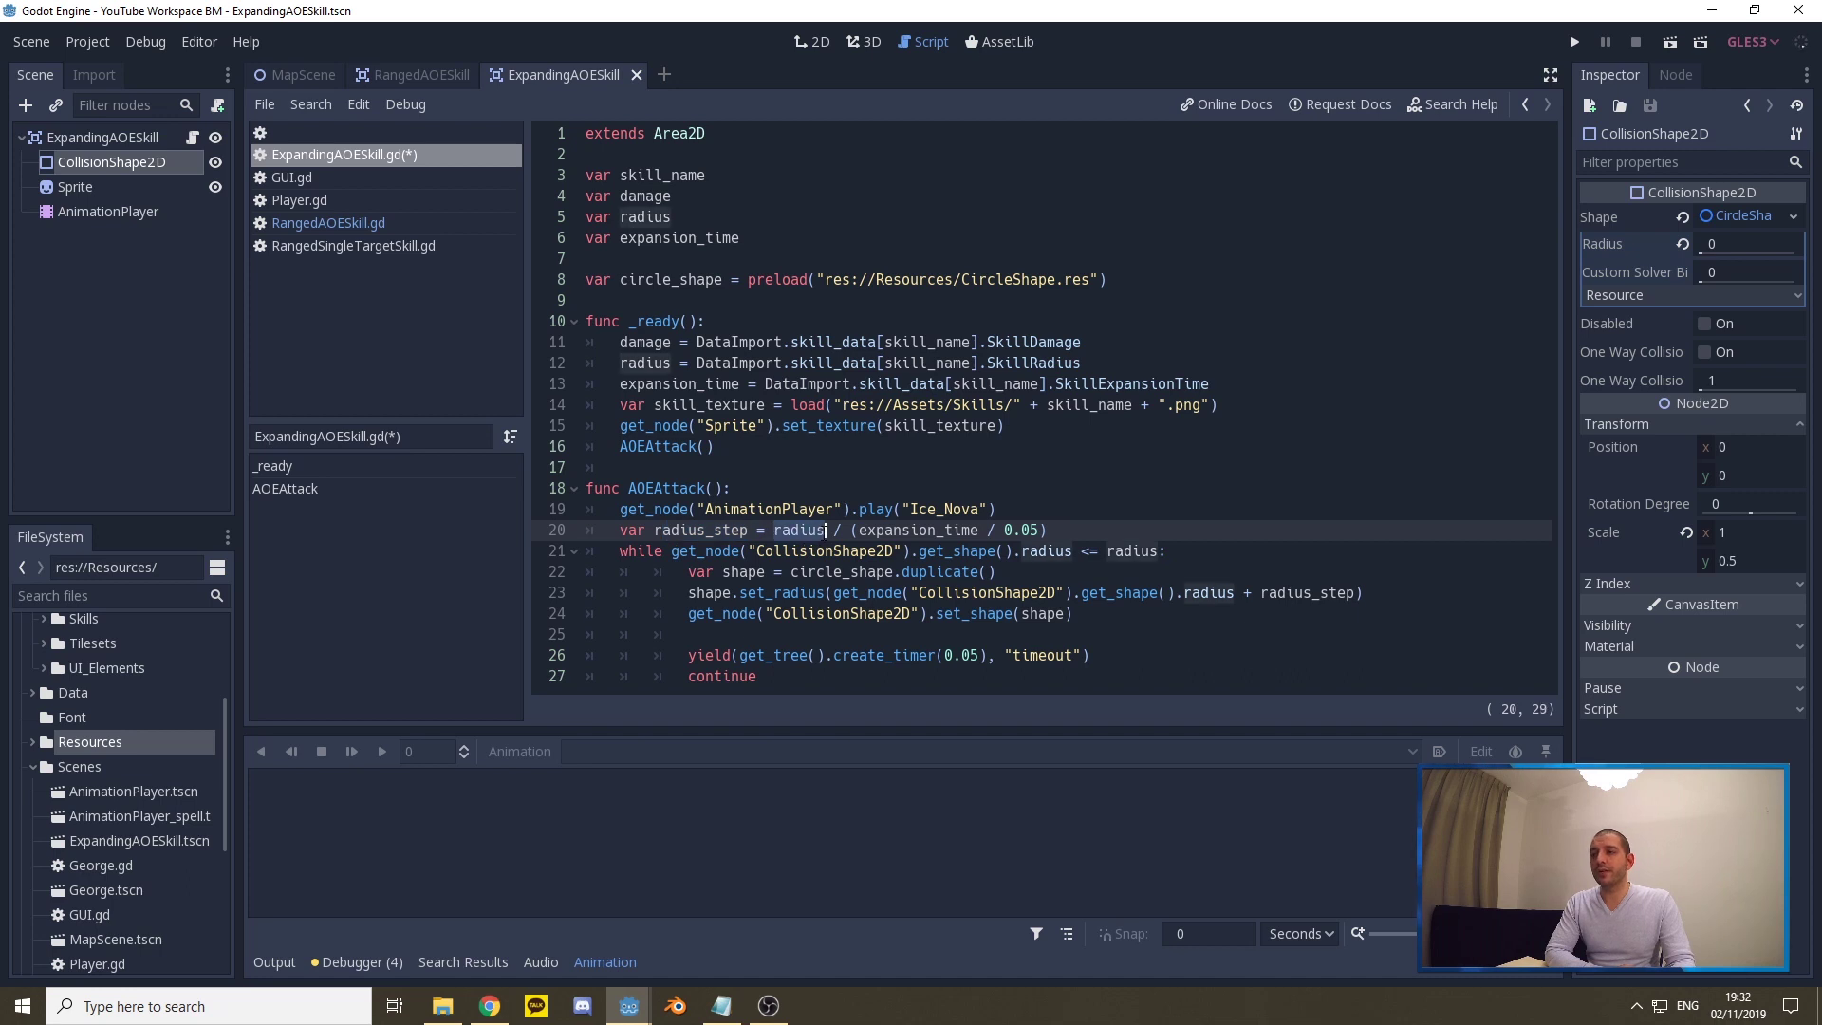
pyautogui.moveTo(619, 364); pyautogui.dragTo(1108, 360)
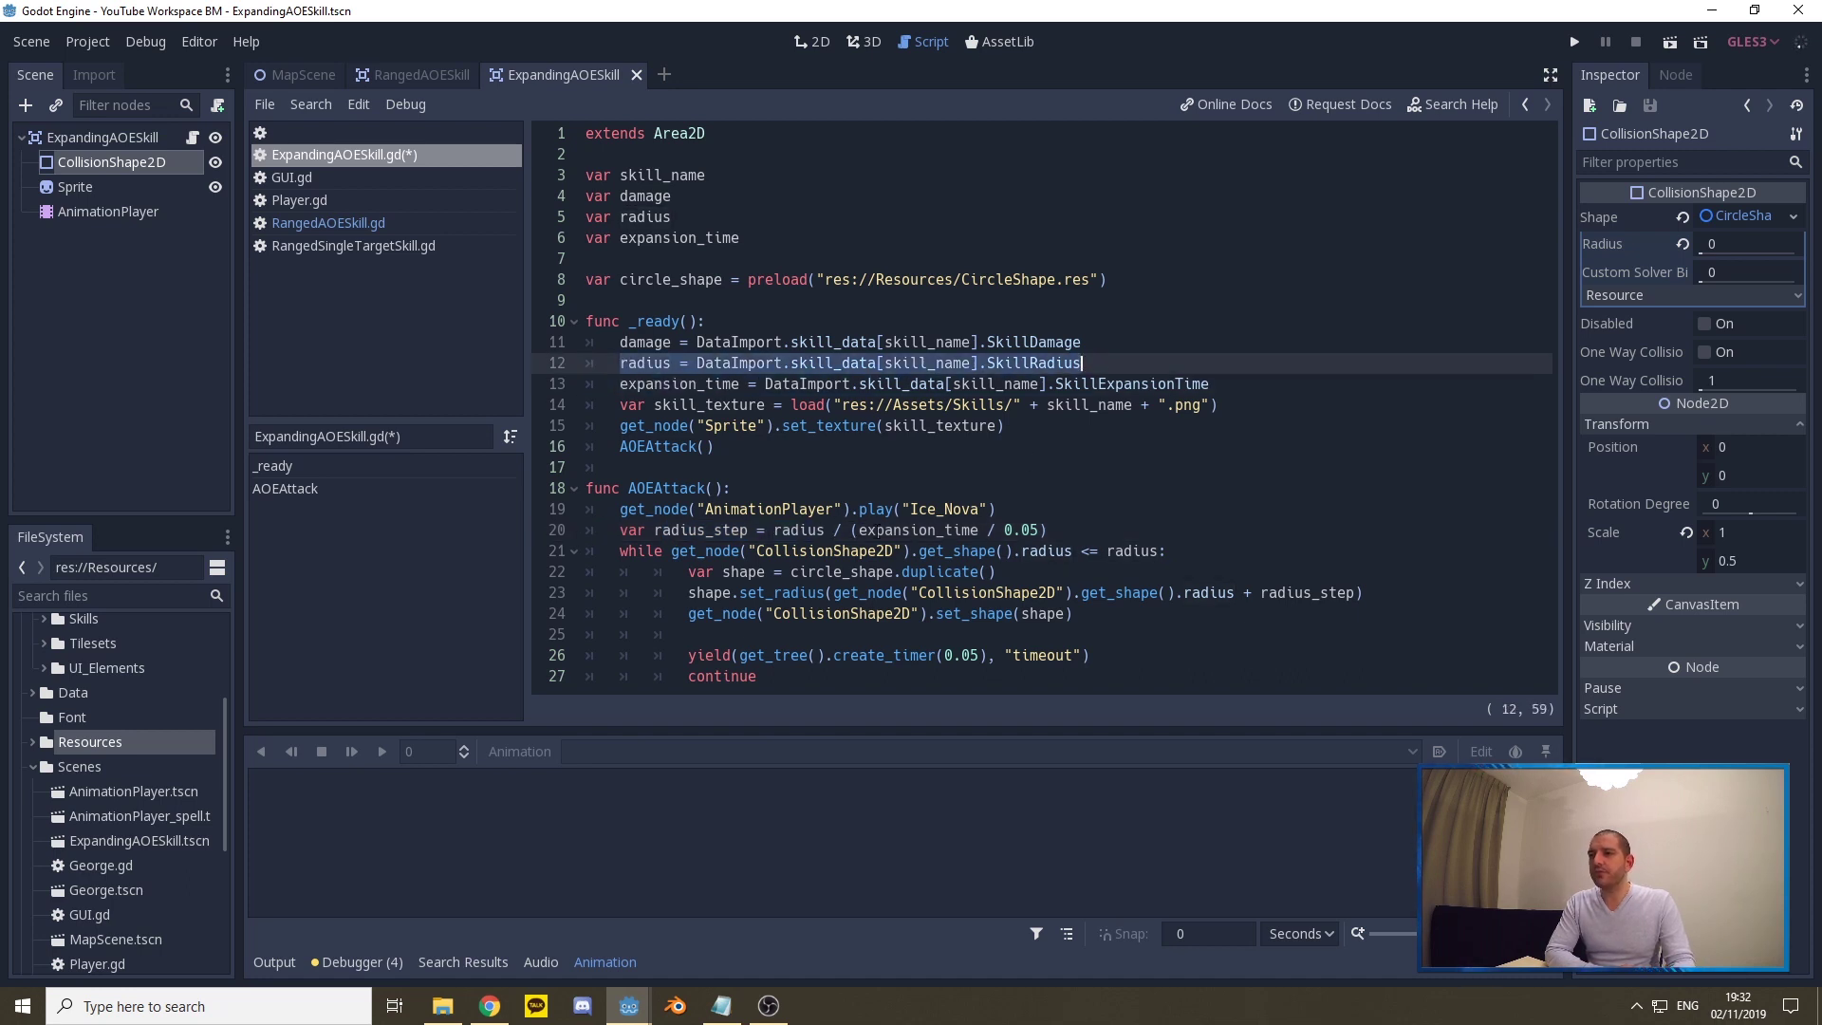
pyautogui.click(860, 531)
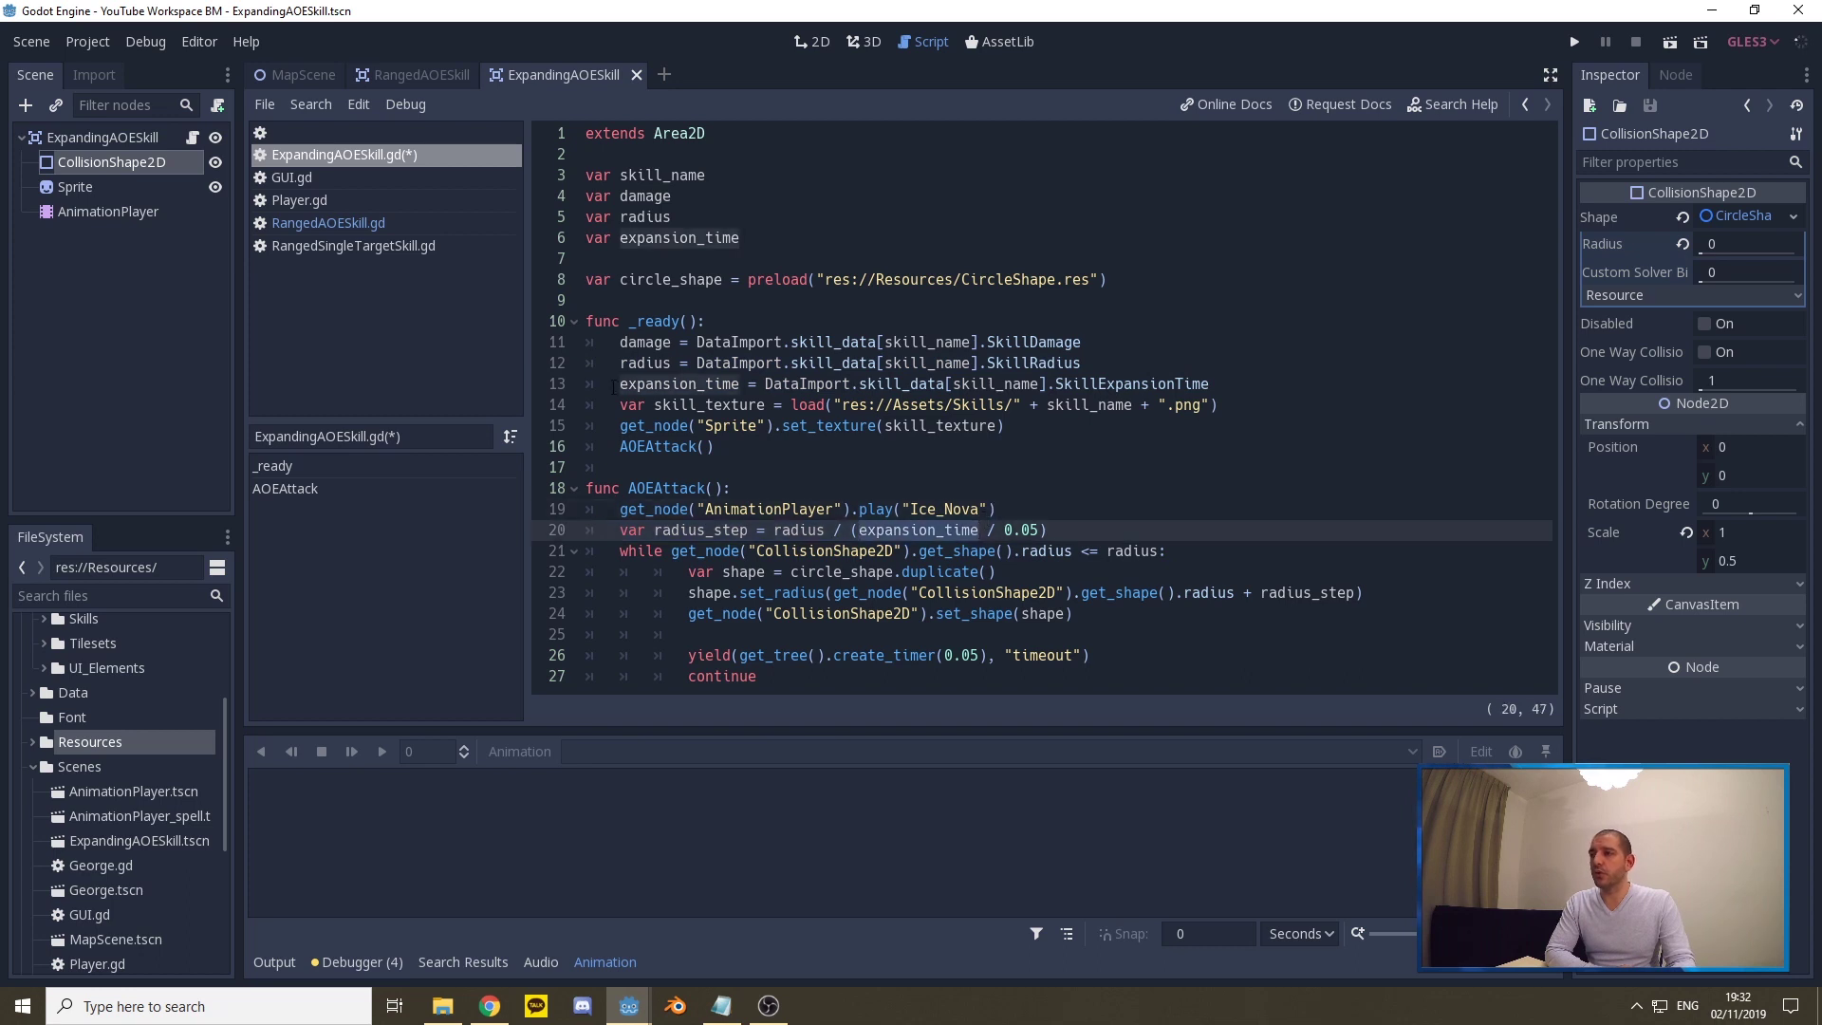
pyautogui.moveTo(618, 384); pyautogui.dragTo(1210, 385)
pyautogui.click(1047, 531)
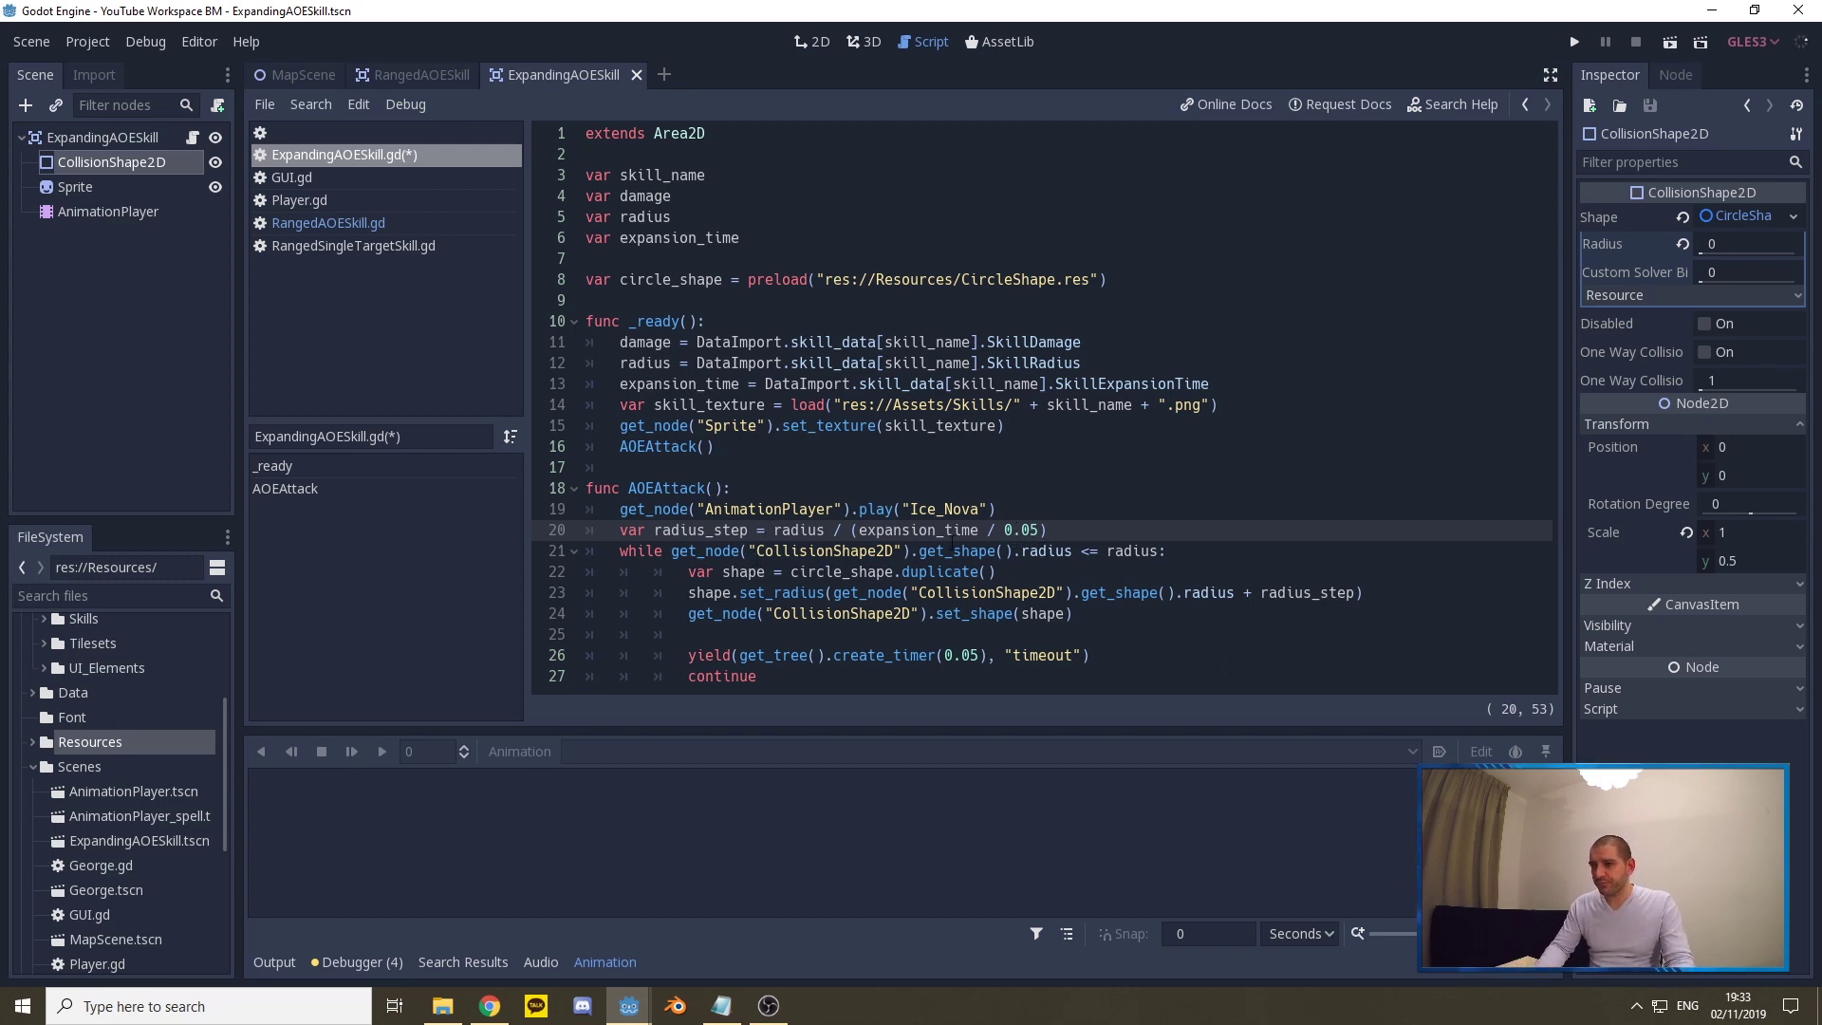
pyautogui.doubleClick(658, 529)
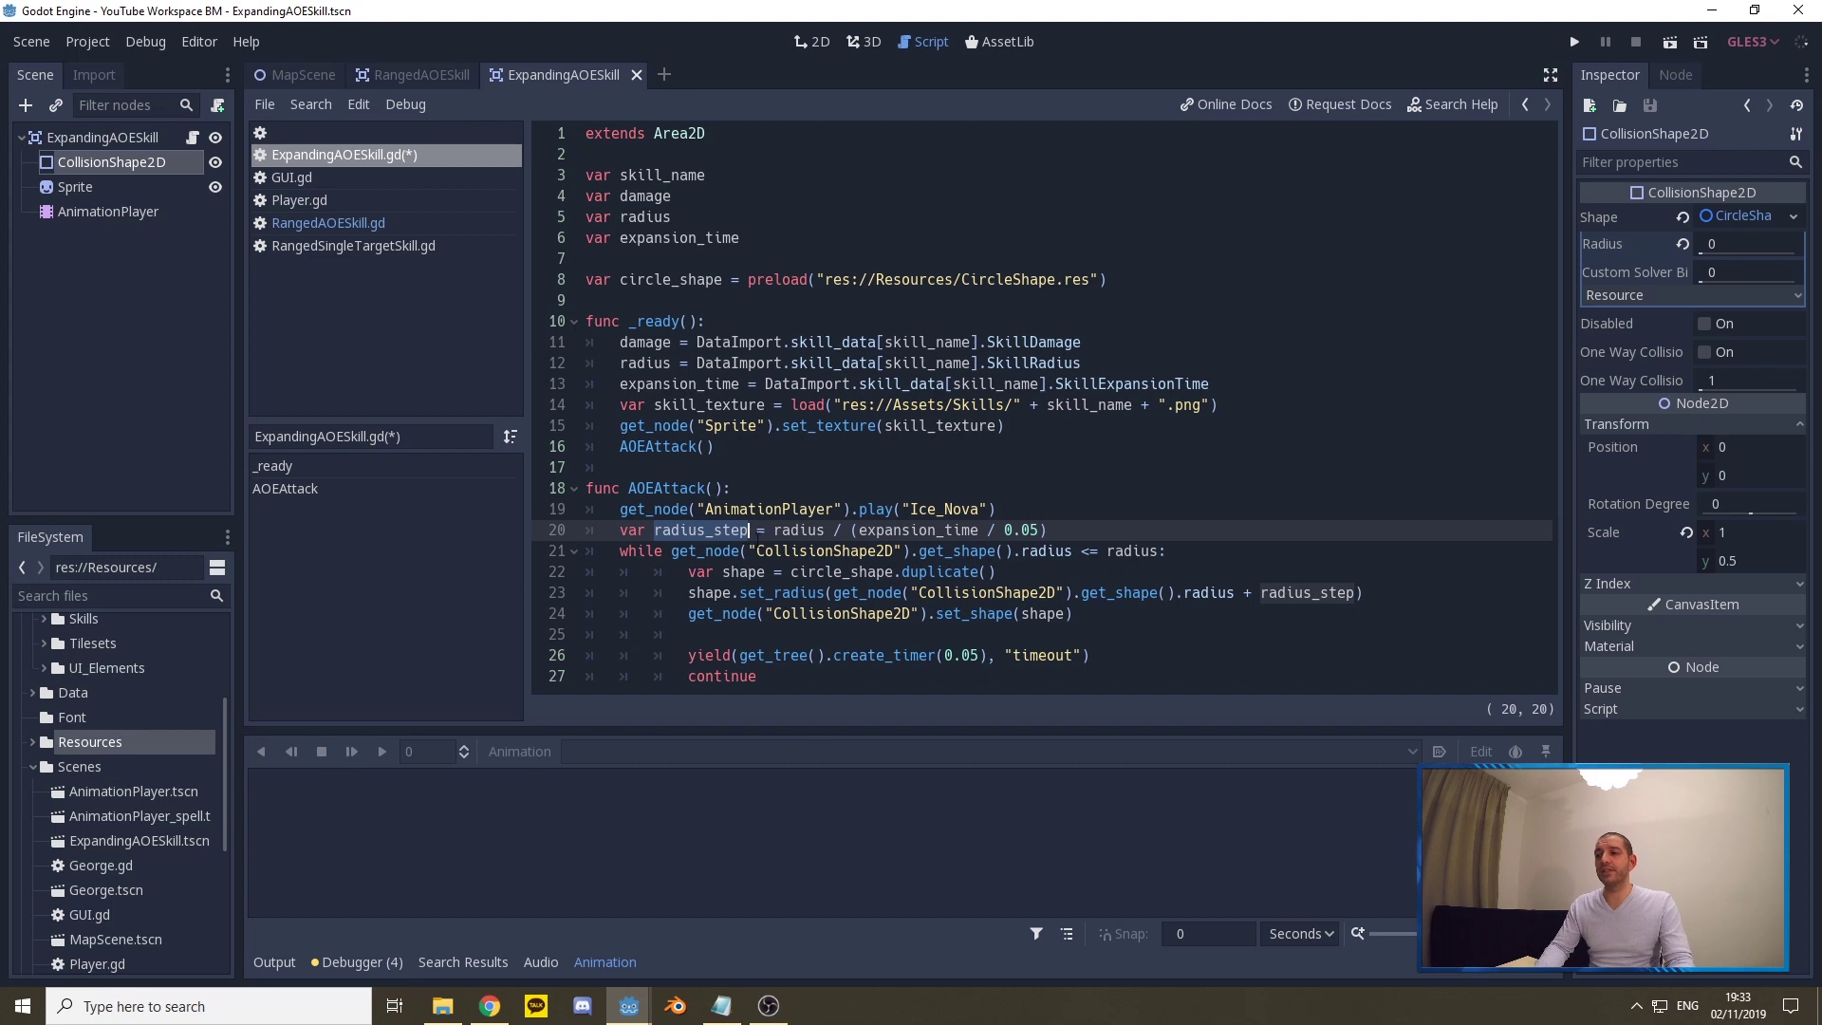
pyautogui.click(835, 552)
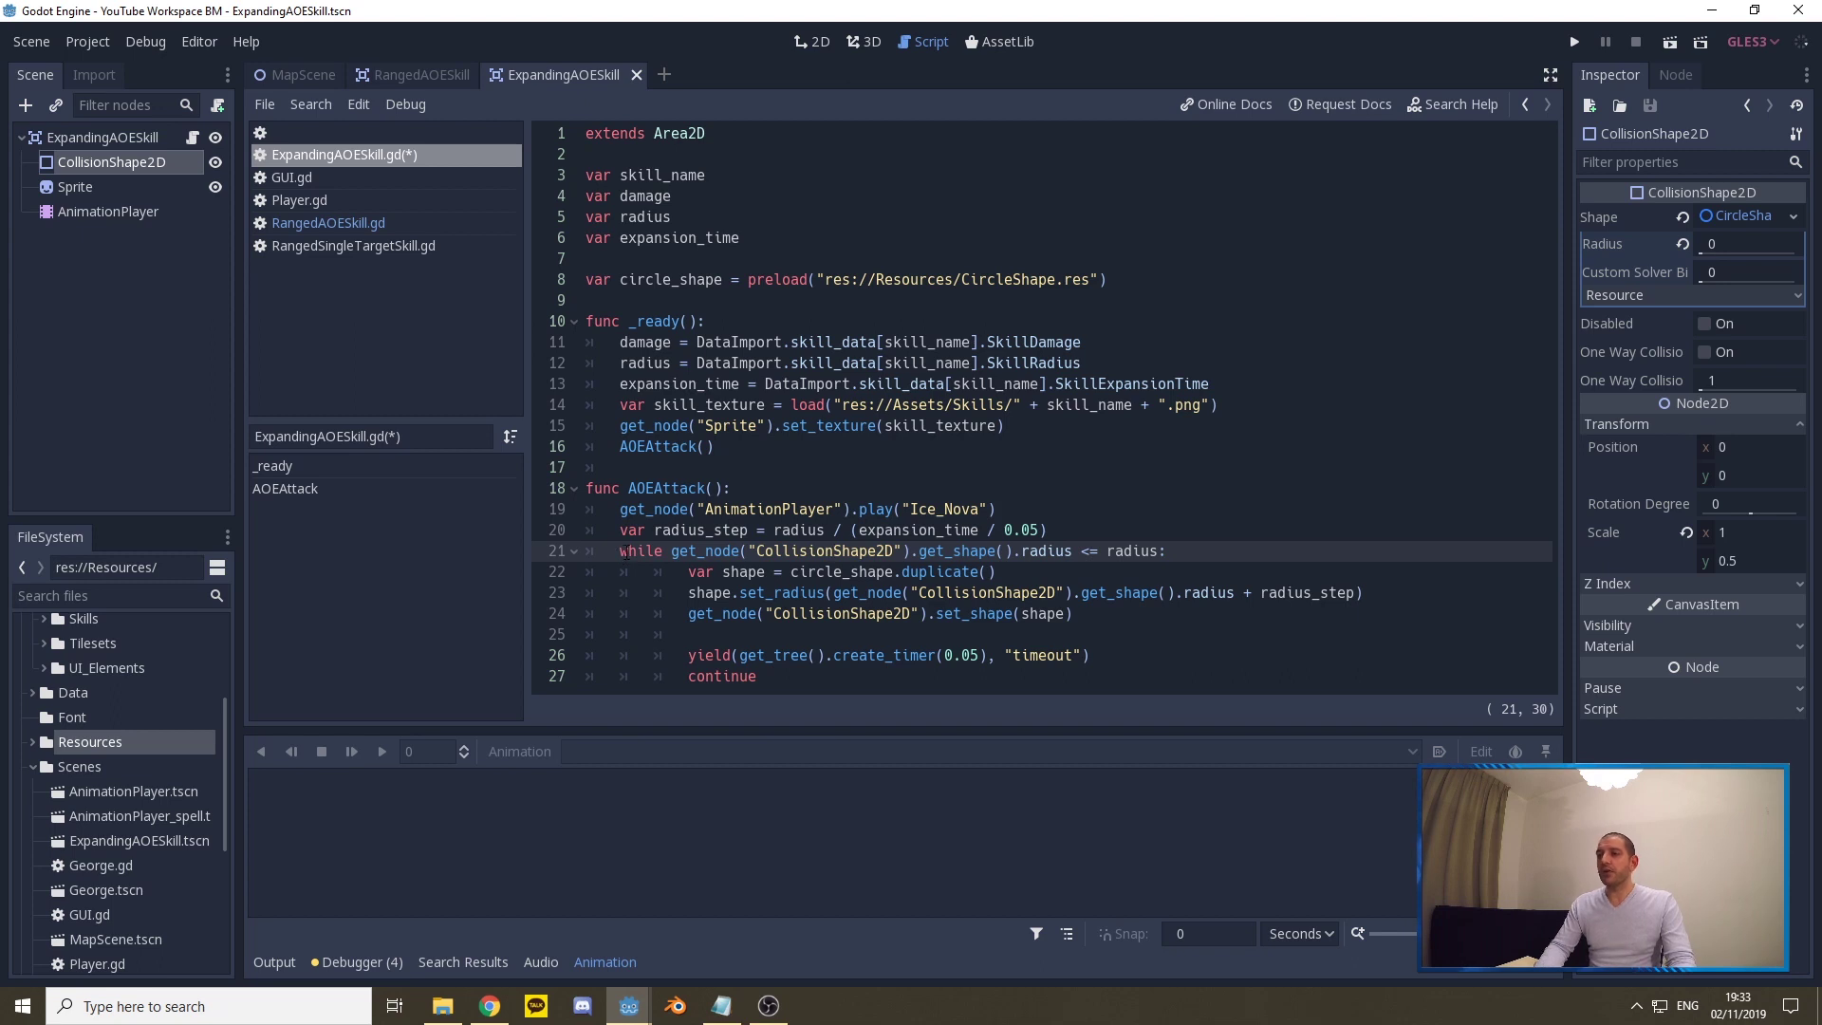
pyautogui.moveTo(620, 554); pyautogui.dragTo(867, 570)
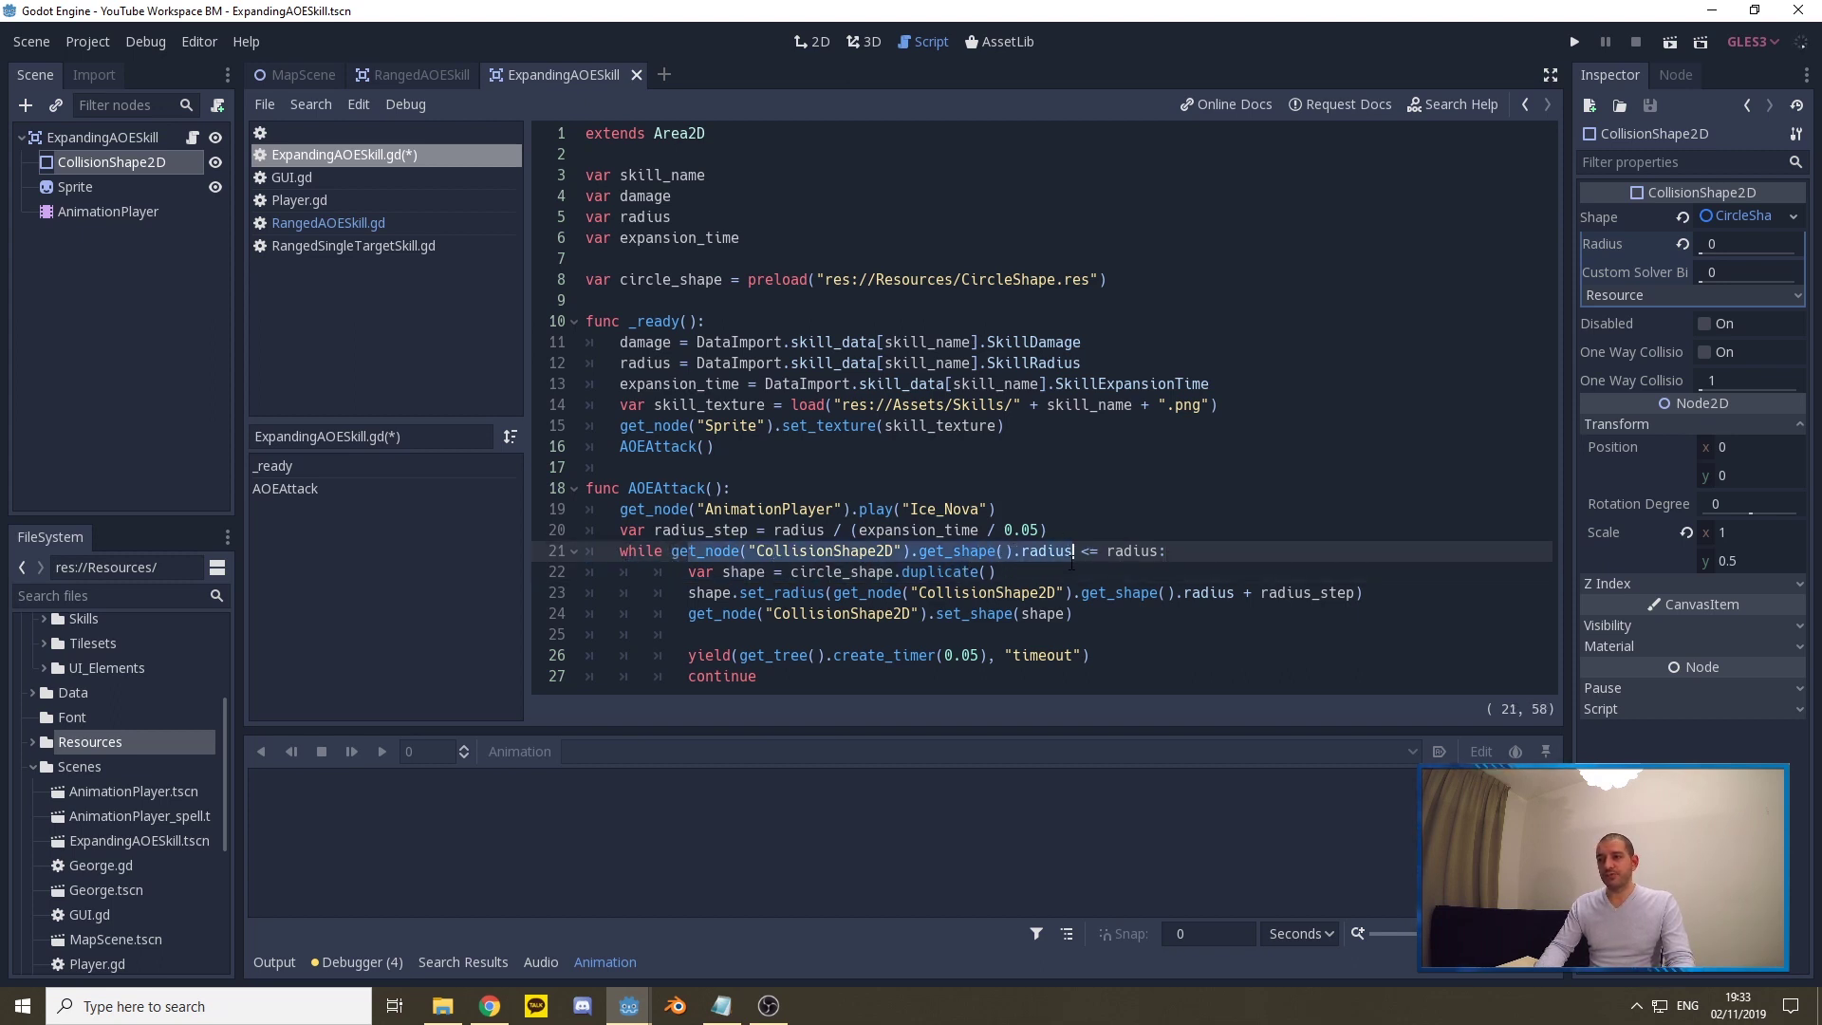
pyautogui.moveTo(868, 571); pyautogui.dragTo(1169, 551)
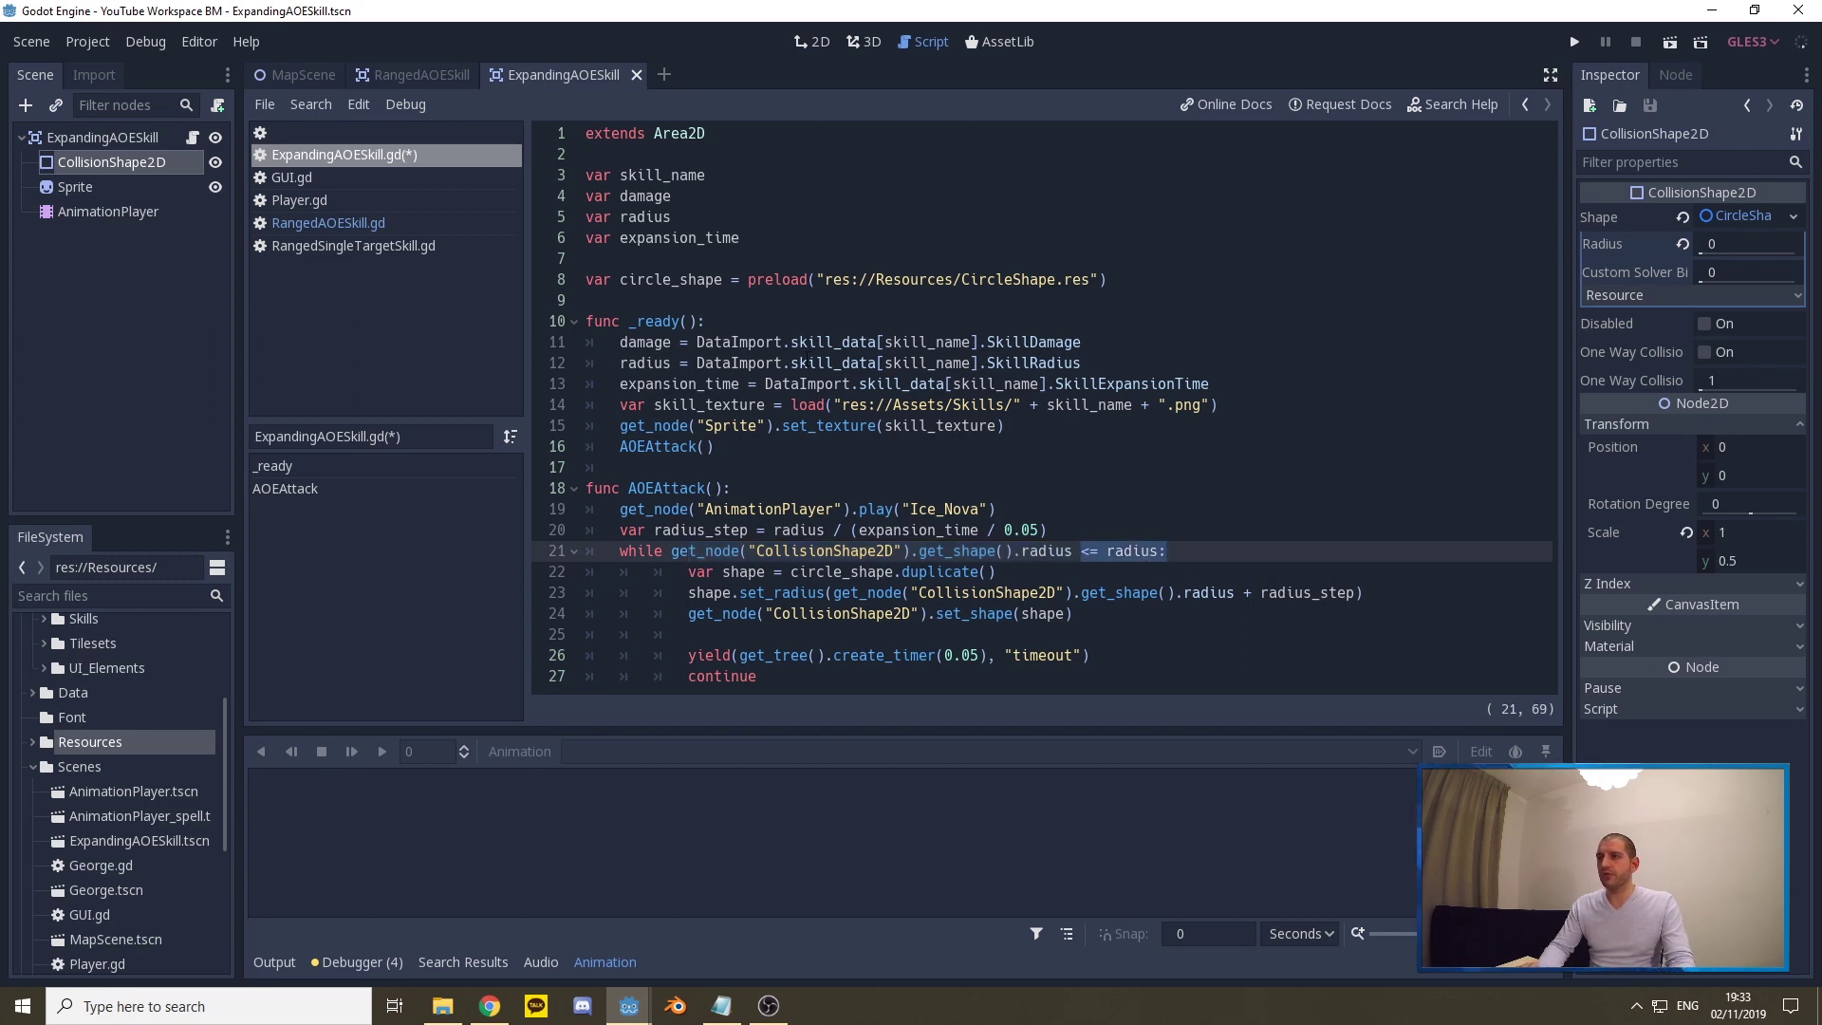
pyautogui.moveTo(620, 362); pyautogui.dragTo(973, 363)
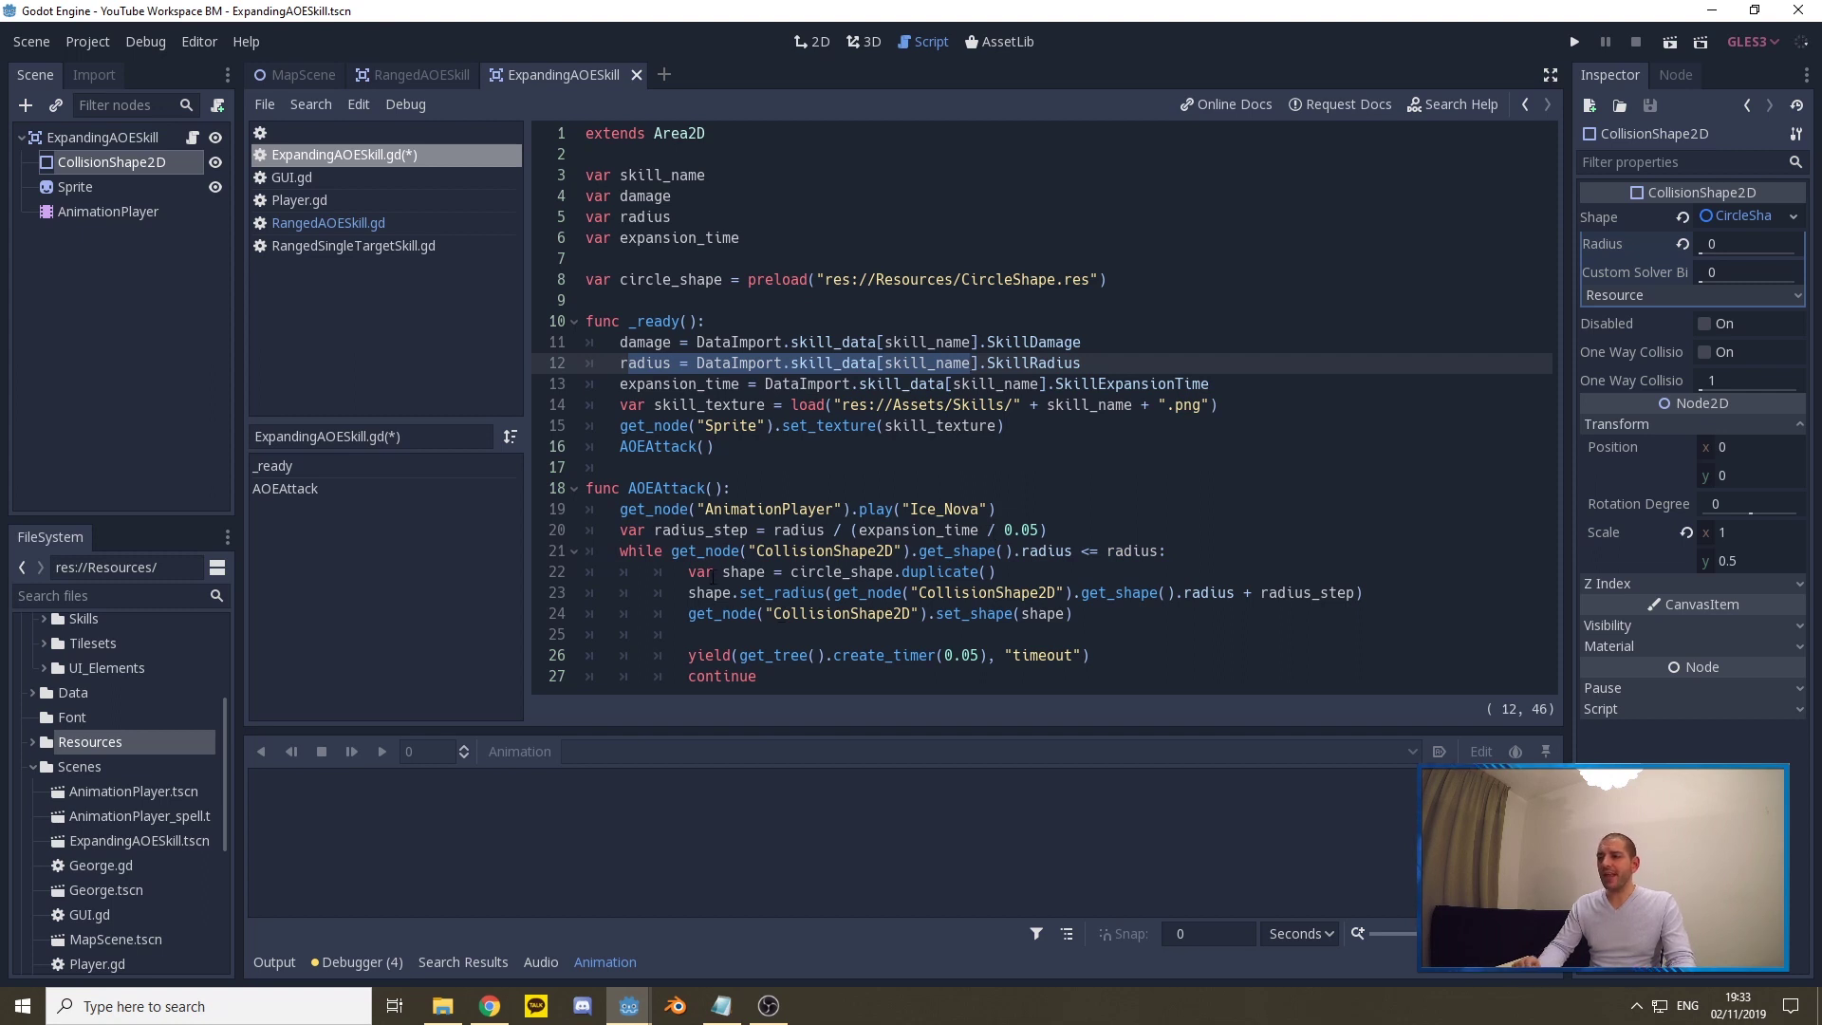
pyautogui.moveTo(687, 571); pyautogui.dragTo(1001, 571)
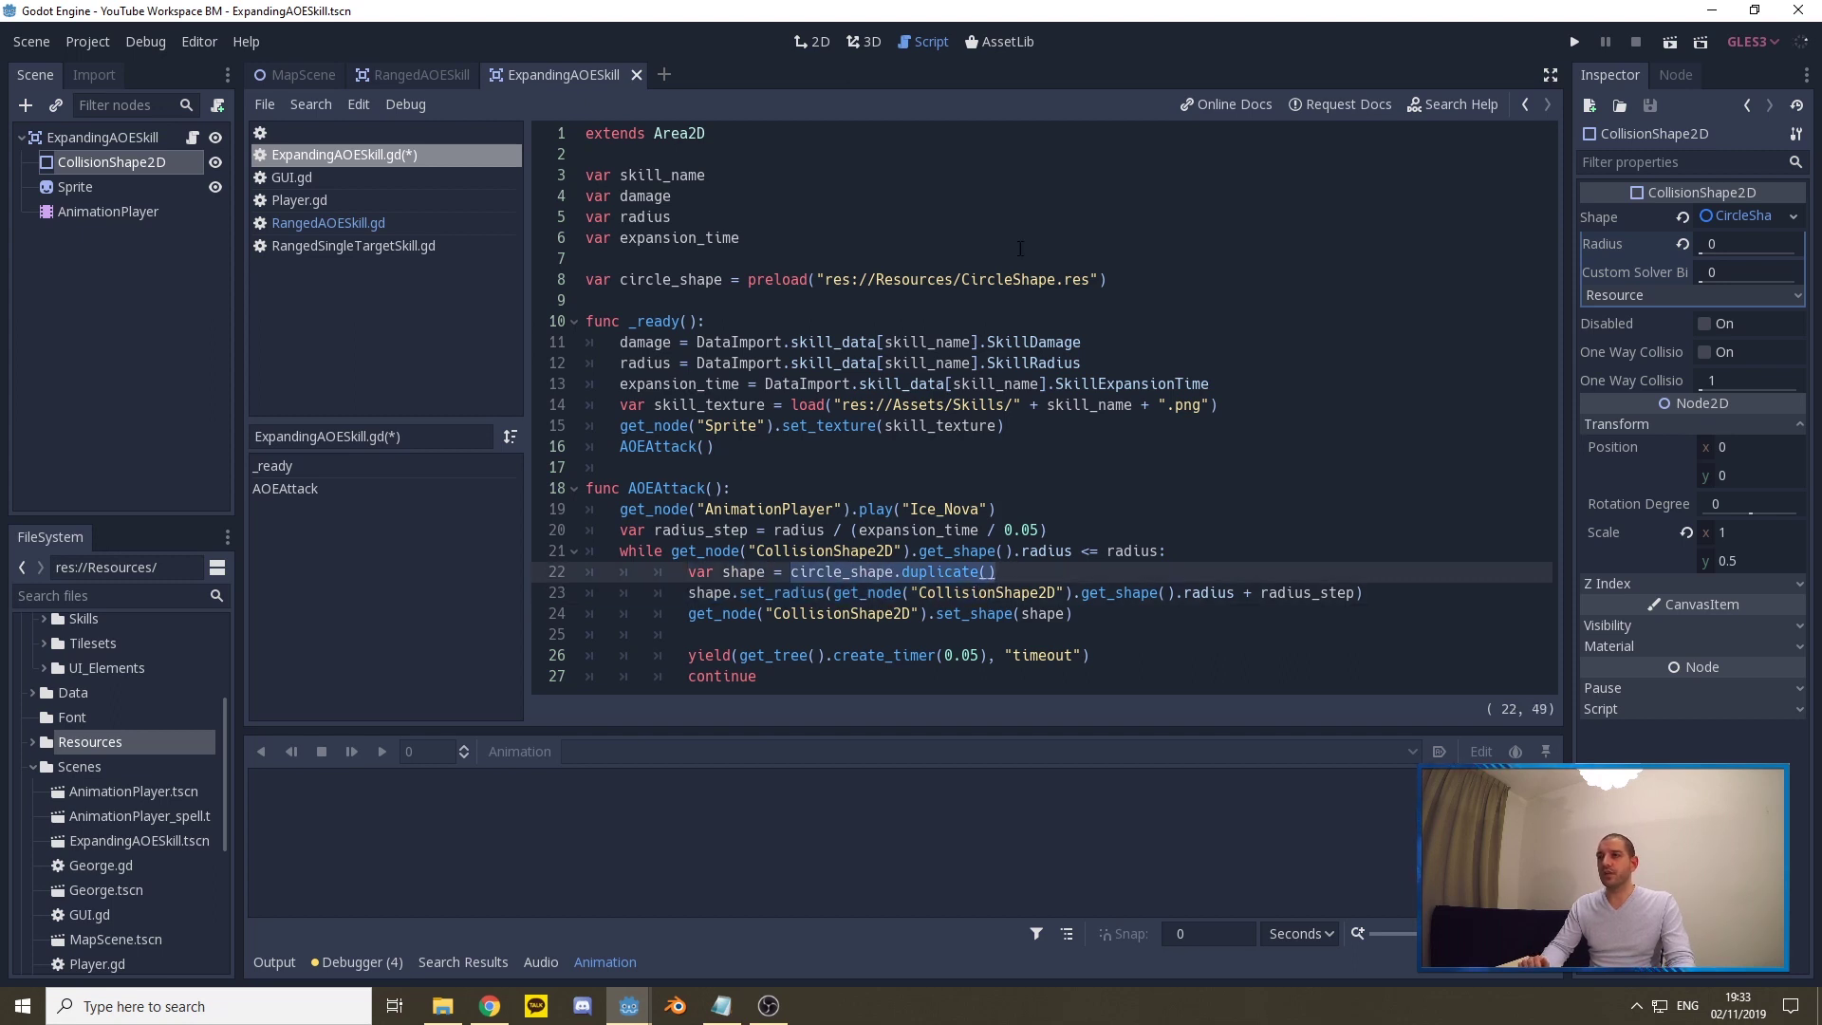
pyautogui.moveTo(1109, 279); pyautogui.dragTo(585, 281)
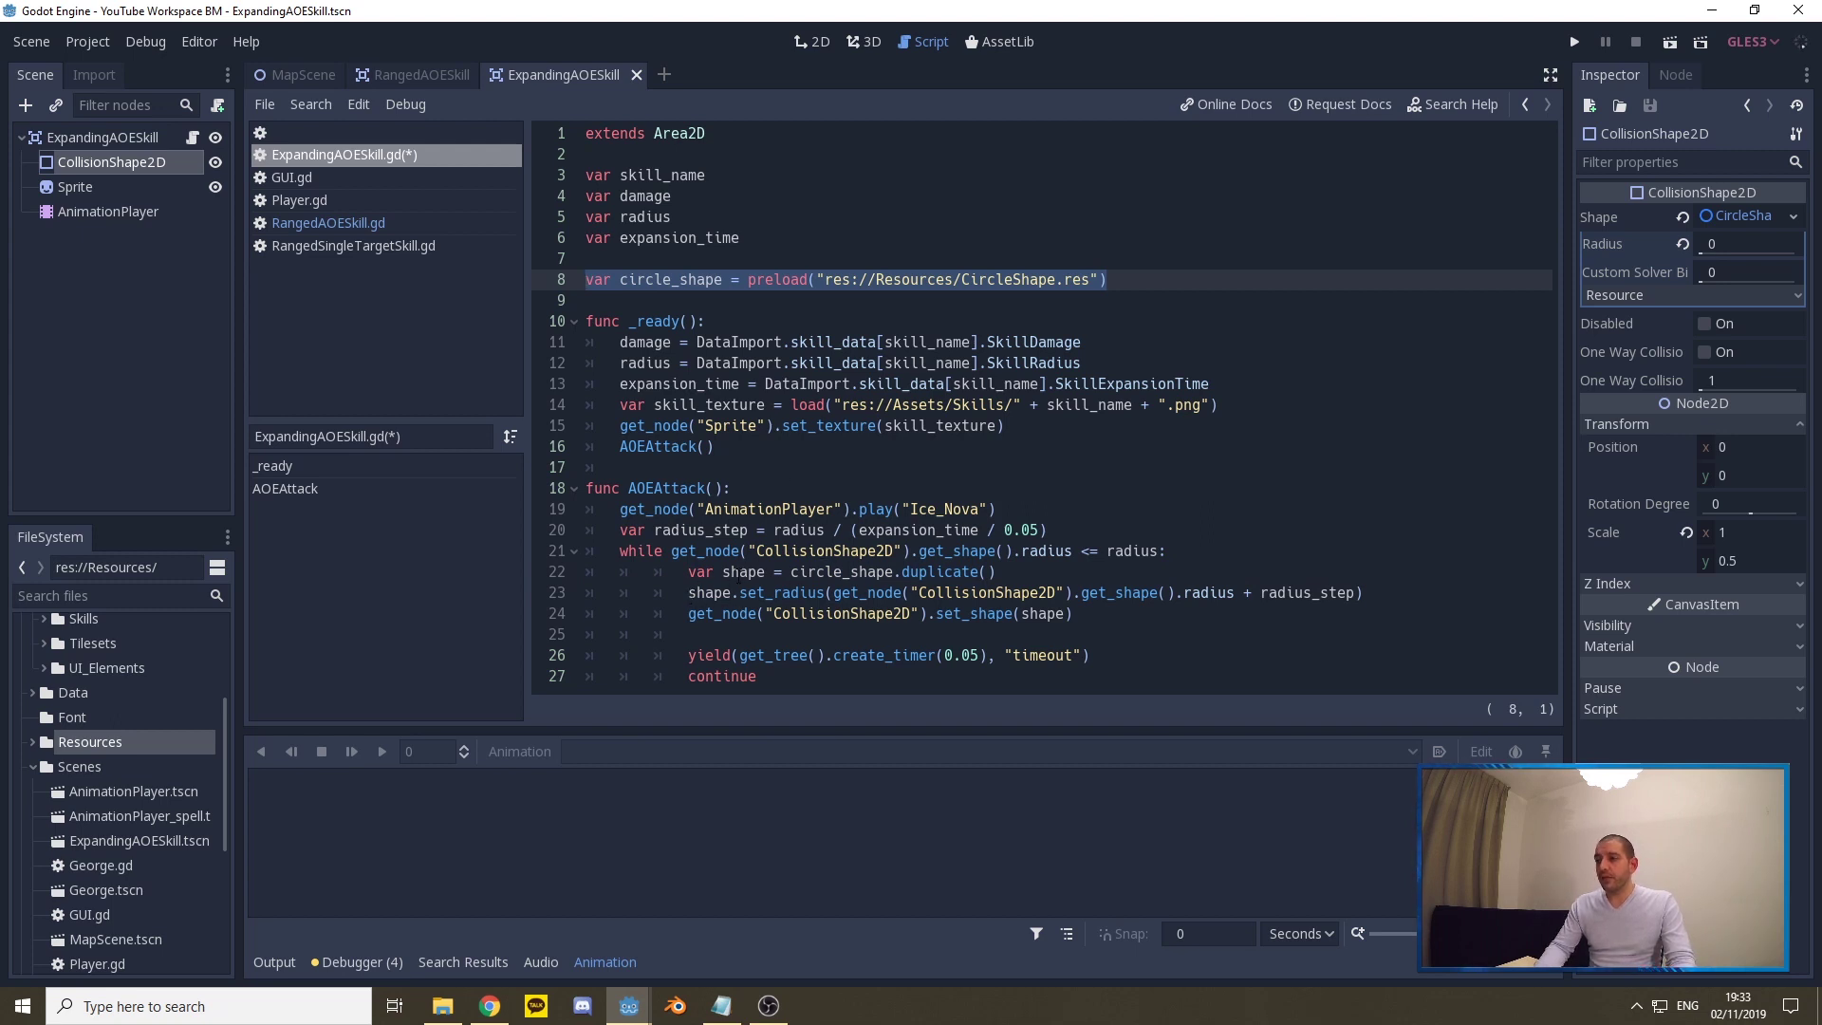
pyautogui.click(740, 572)
pyautogui.doubleClick(740, 571)
pyautogui.click(708, 593)
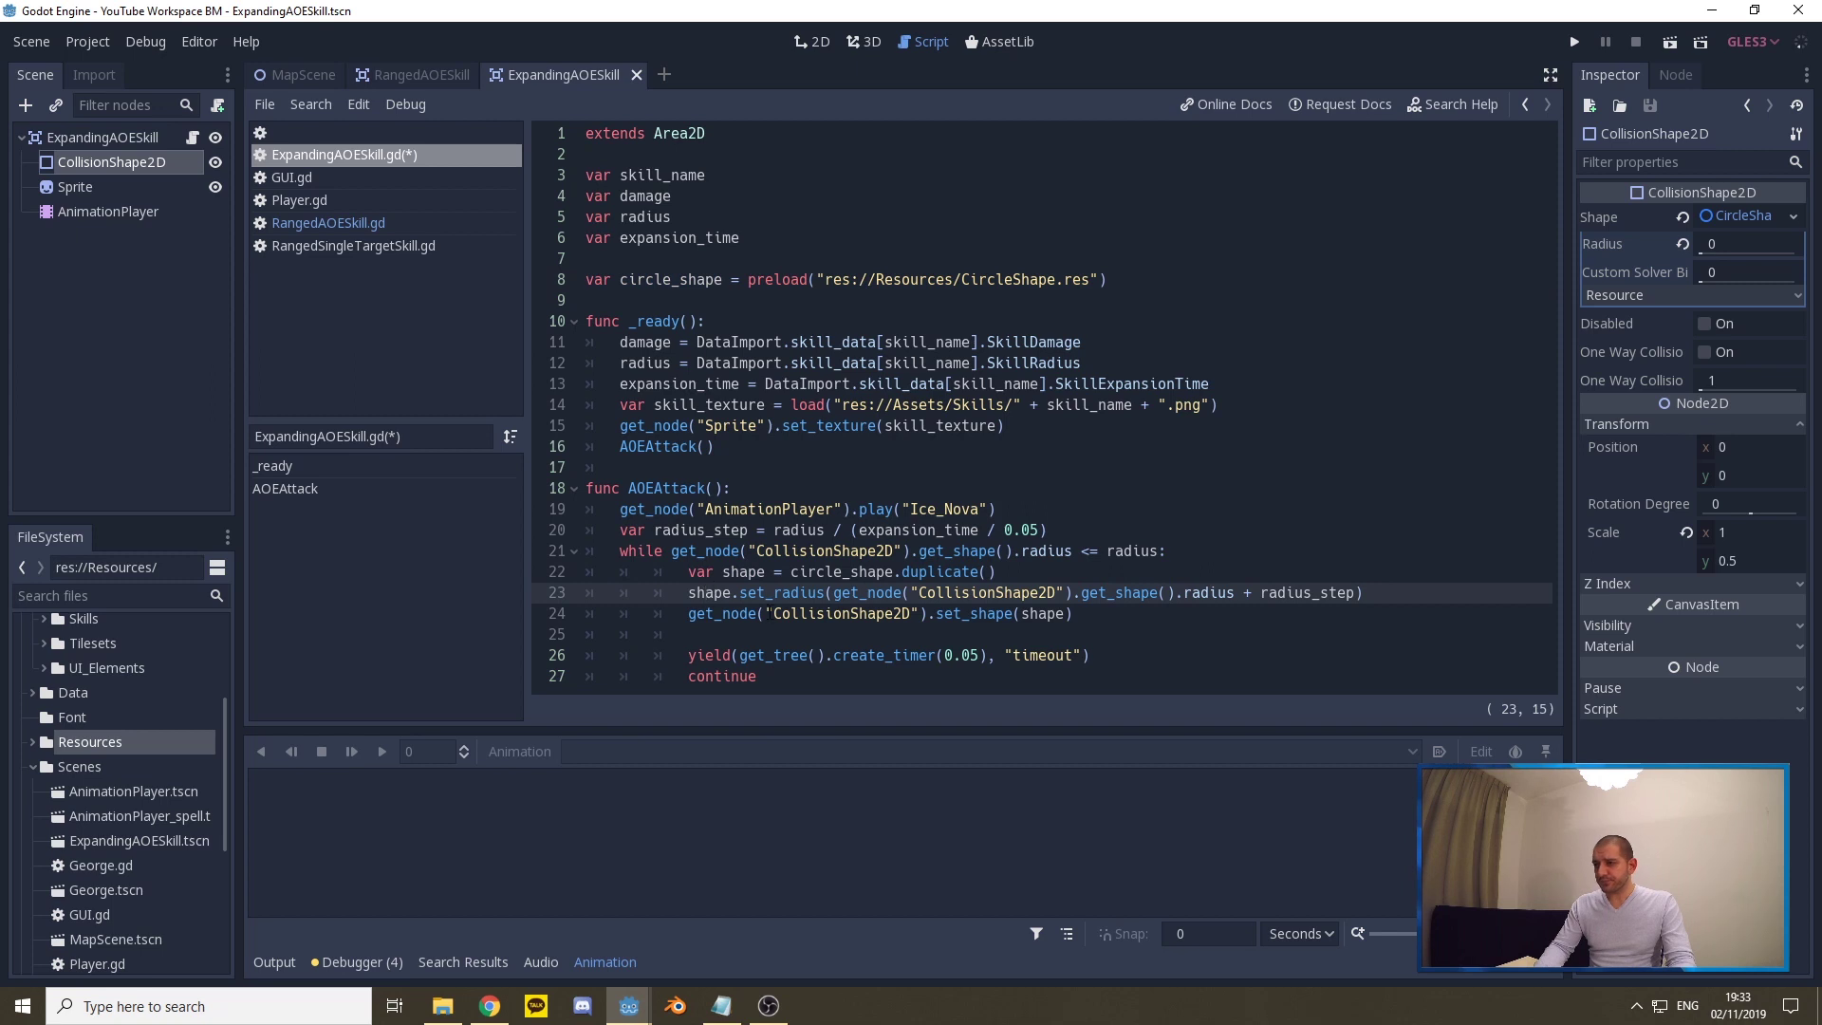
pyautogui.moveTo(740, 592); pyautogui.dragTo(1237, 593)
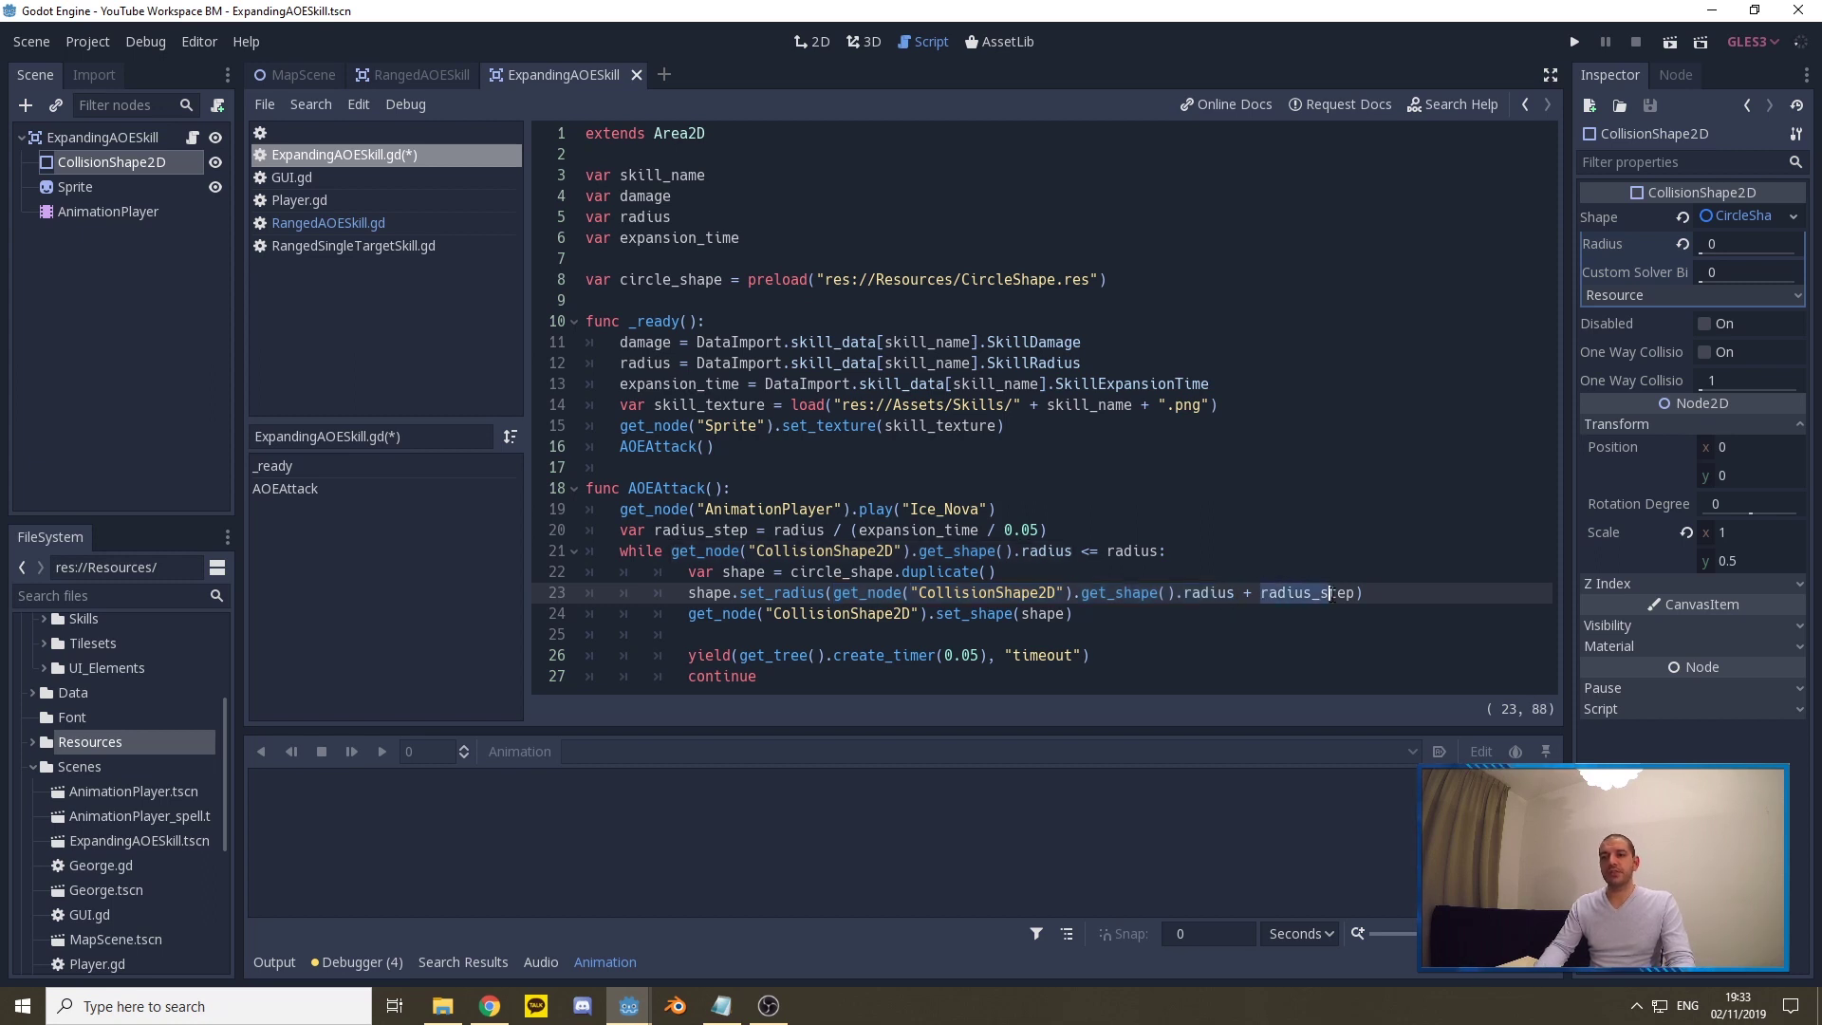
pyautogui.moveTo(1262, 593); pyautogui.dragTo(1358, 593)
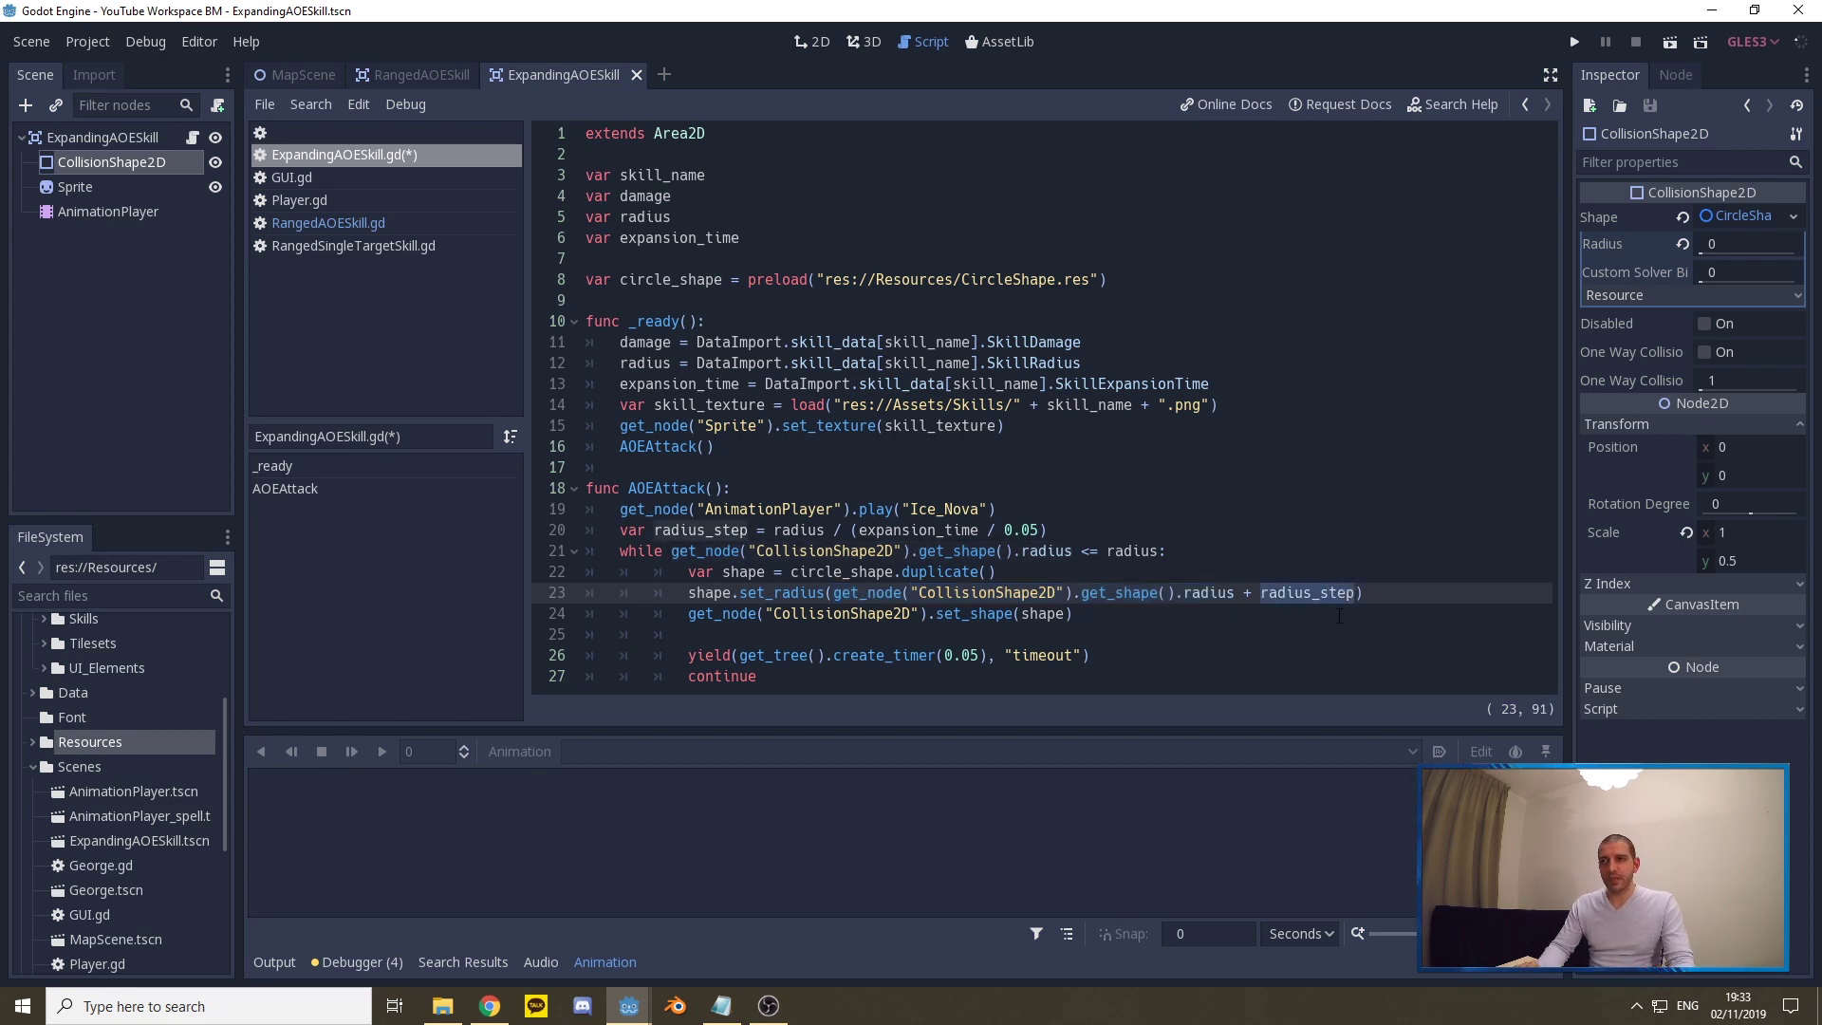
pyautogui.doubleClick(1118, 592)
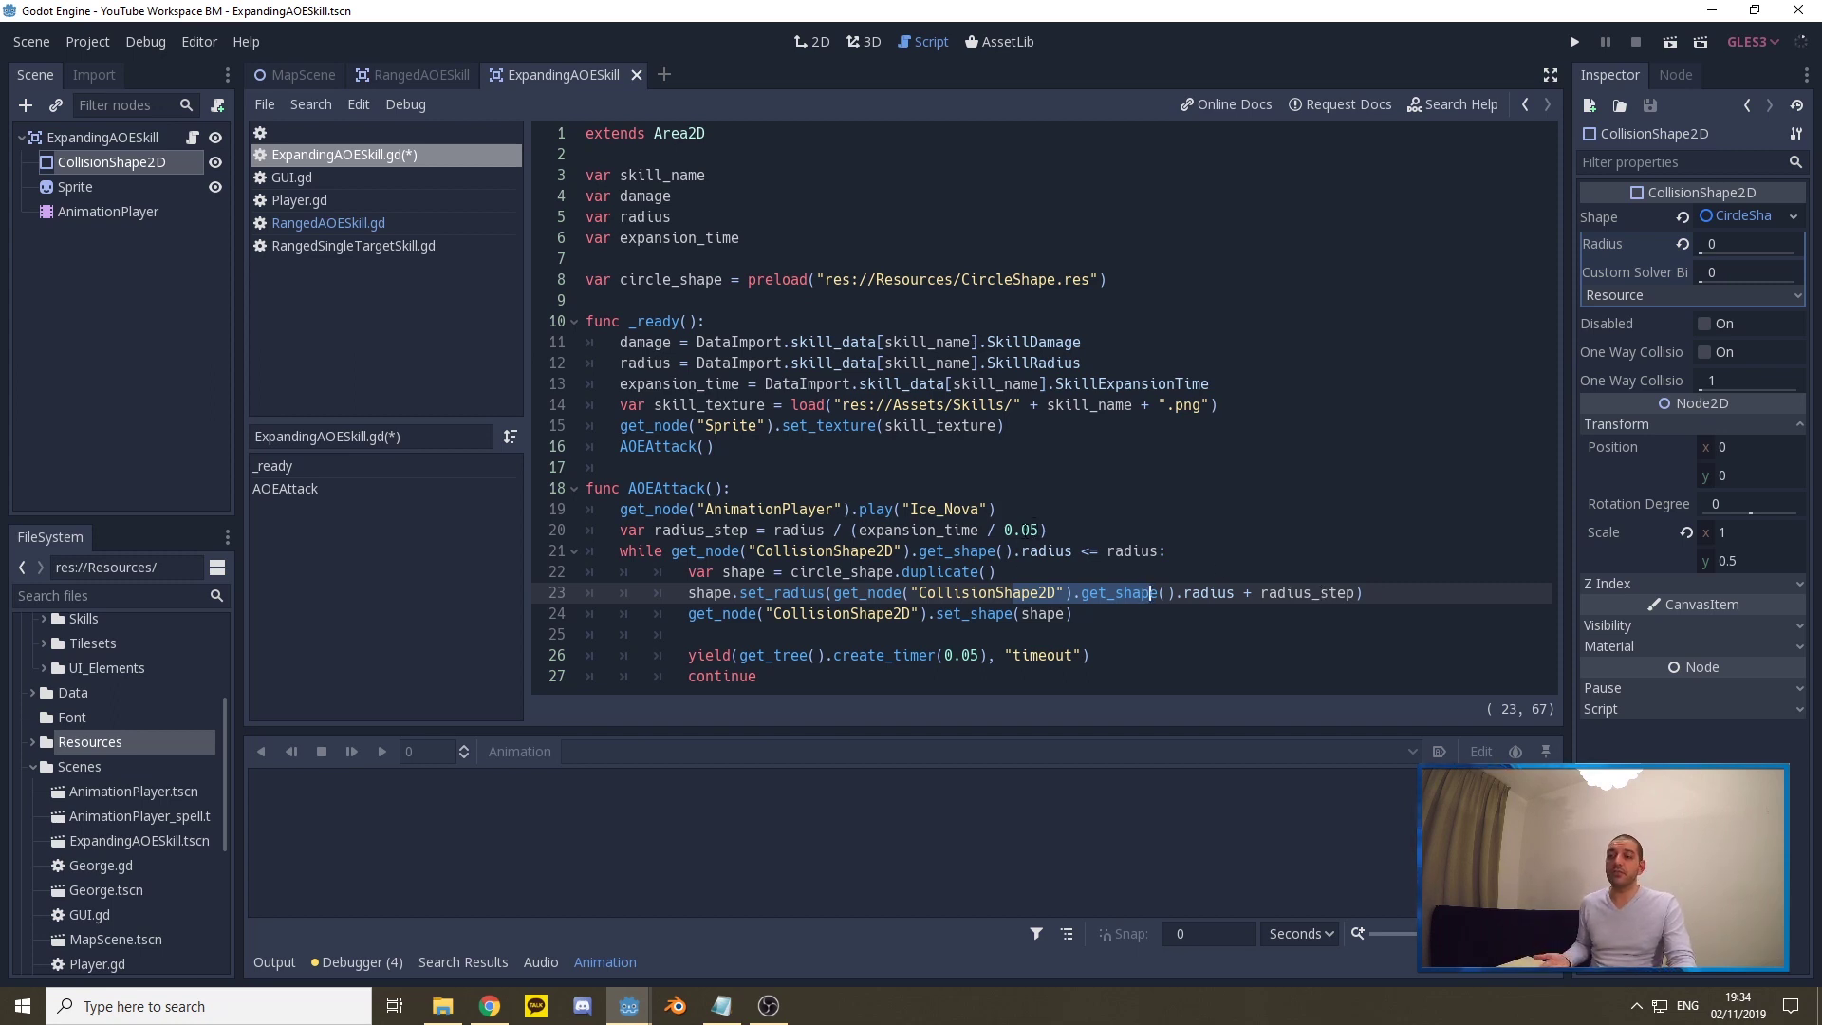
pyautogui.moveTo(1266, 592); pyautogui.dragTo(1324, 593)
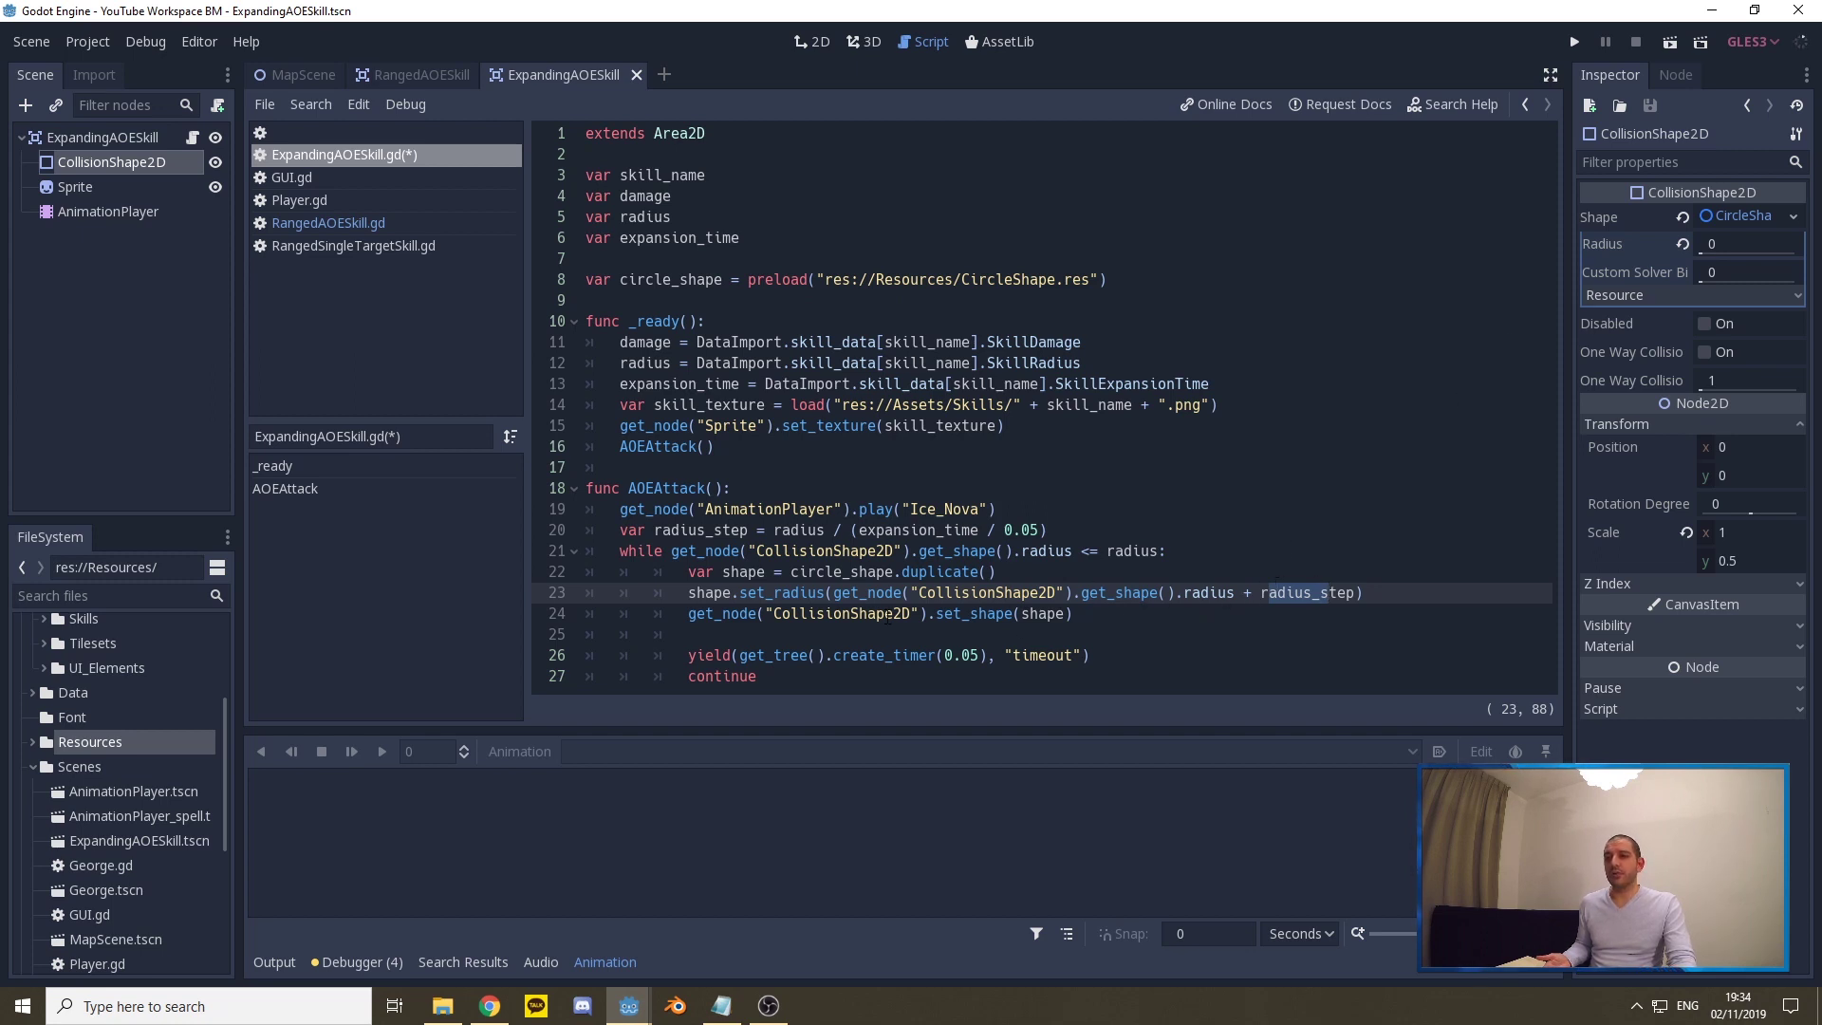
pyautogui.click(726, 593)
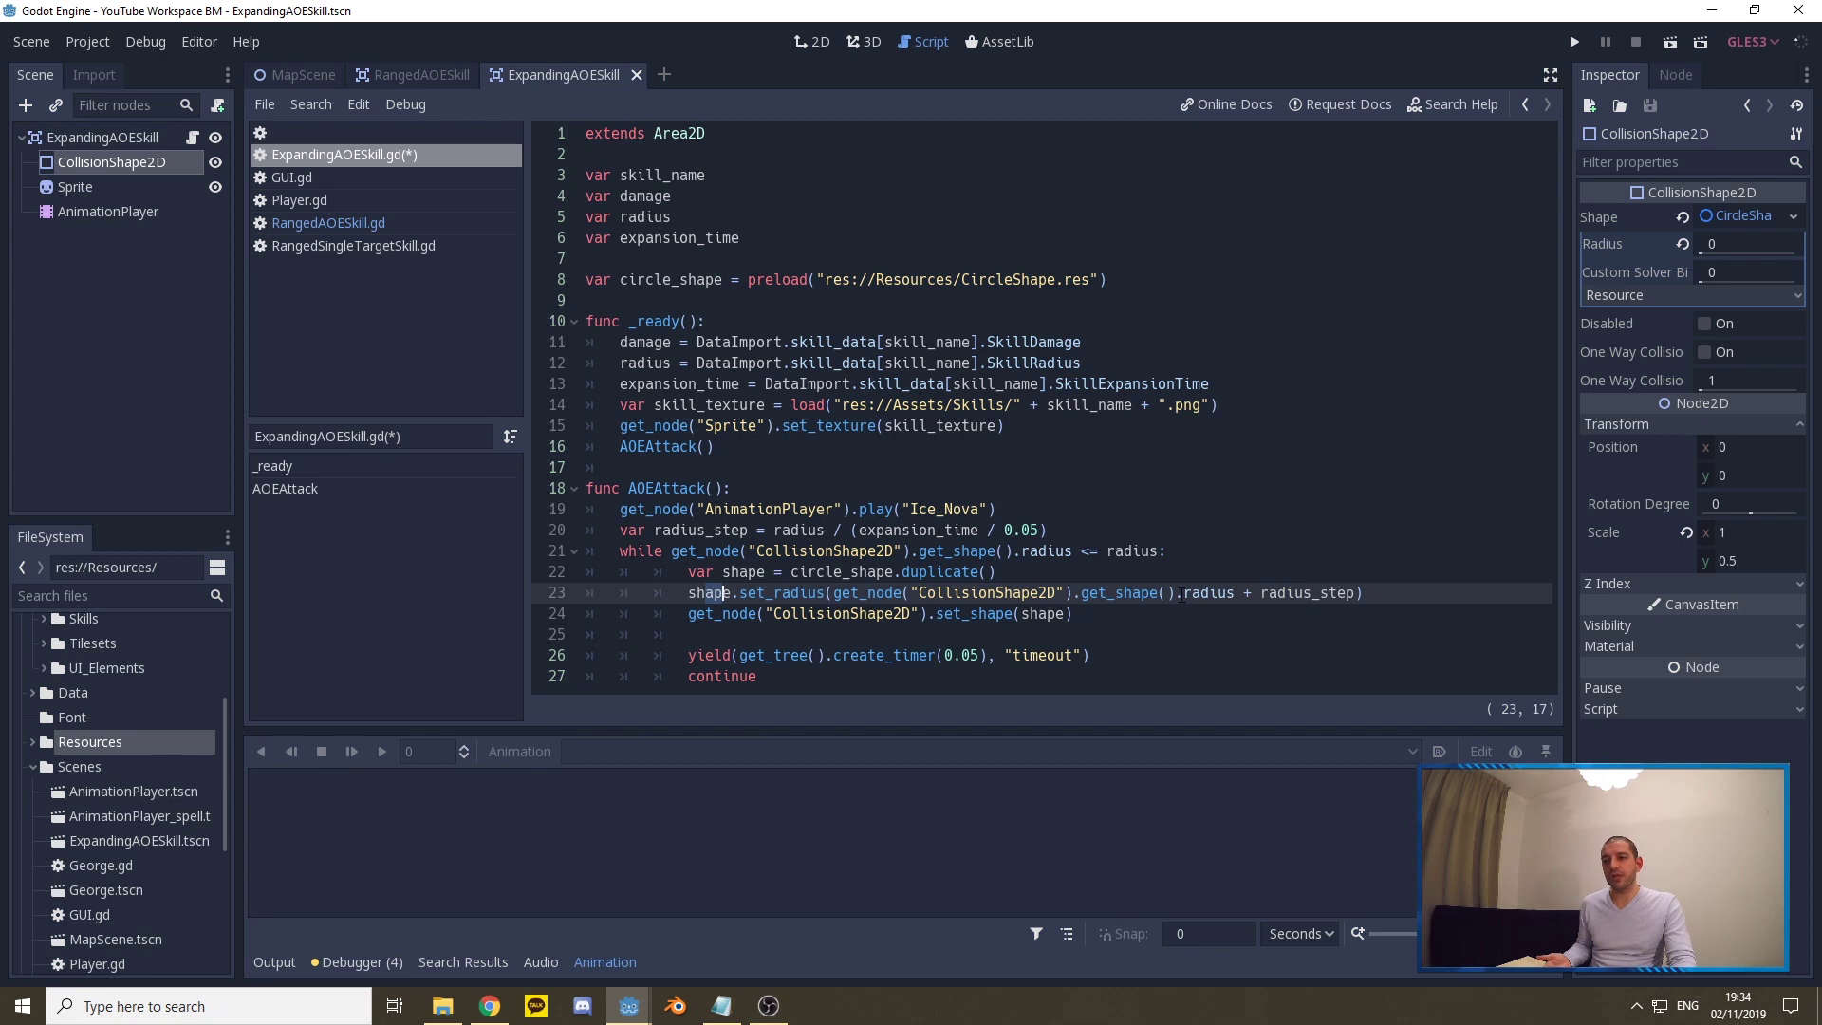
pyautogui.moveTo(726, 593); pyautogui.dragTo(1355, 575)
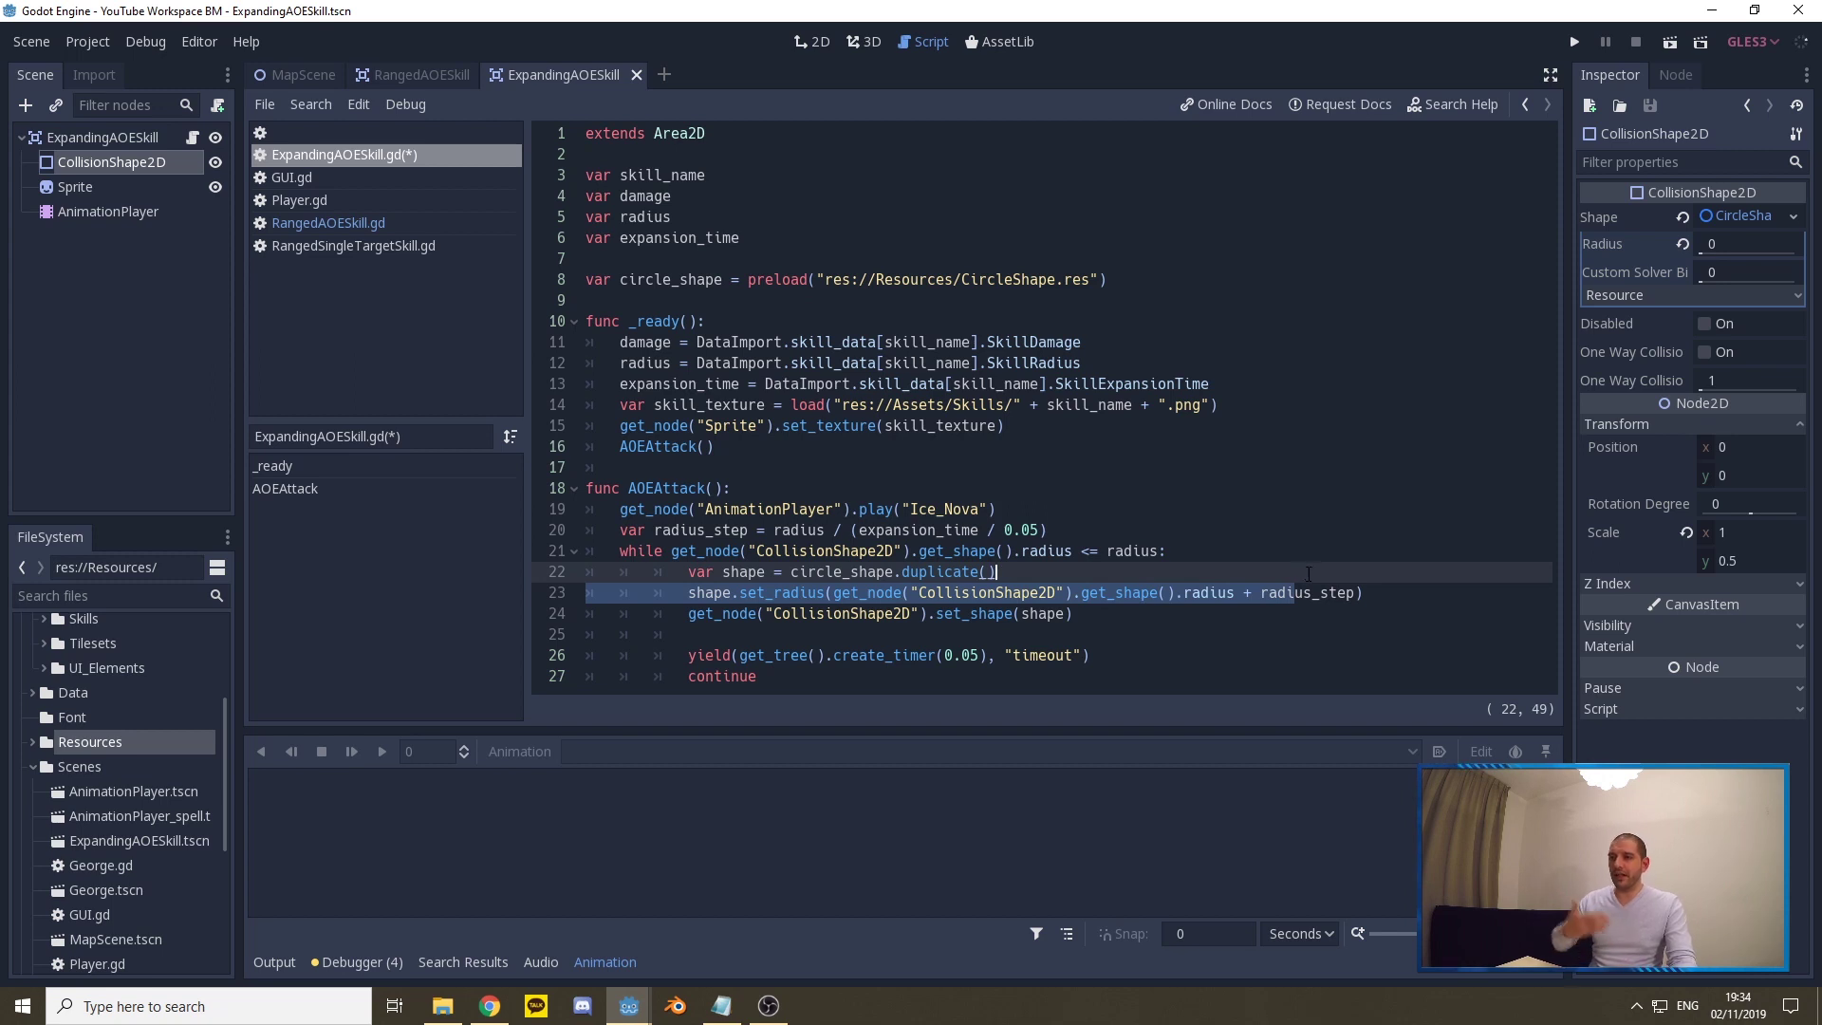
pyautogui.click(1263, 593)
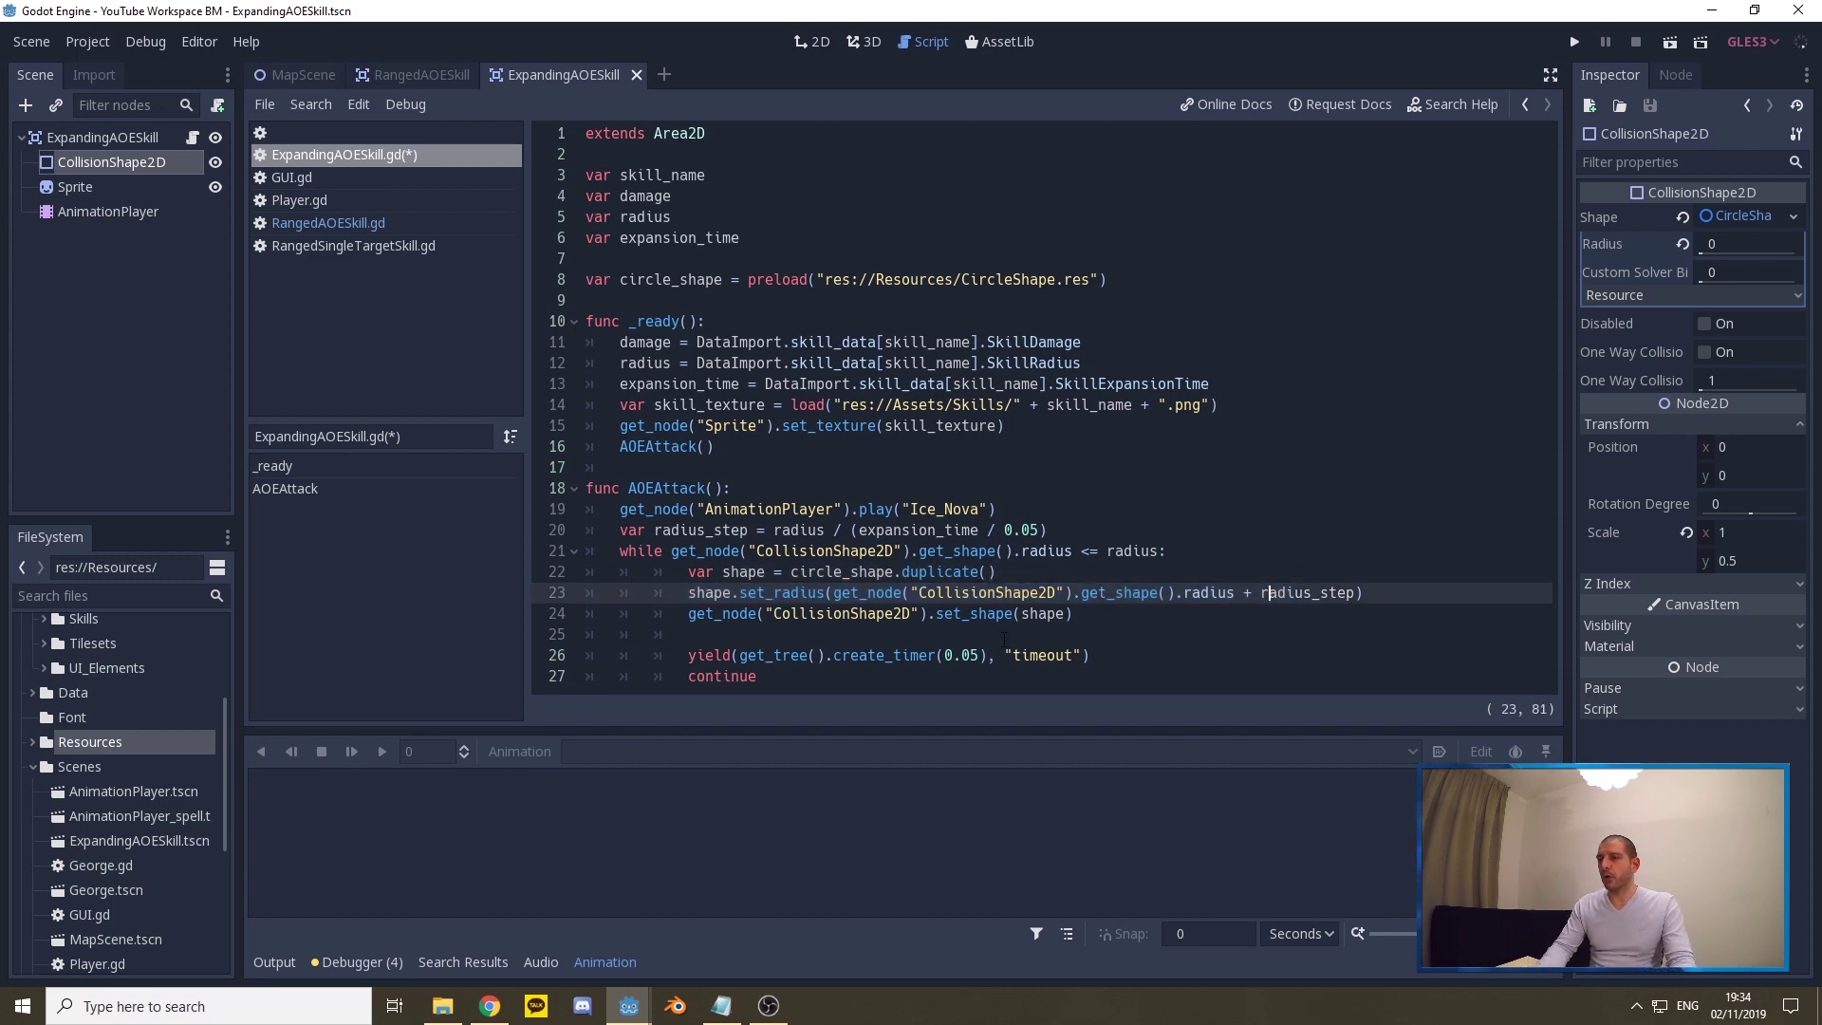
pyautogui.moveTo(688, 614); pyautogui.dragTo(1073, 613)
pyautogui.click(713, 592)
pyautogui.doubleClick(714, 592)
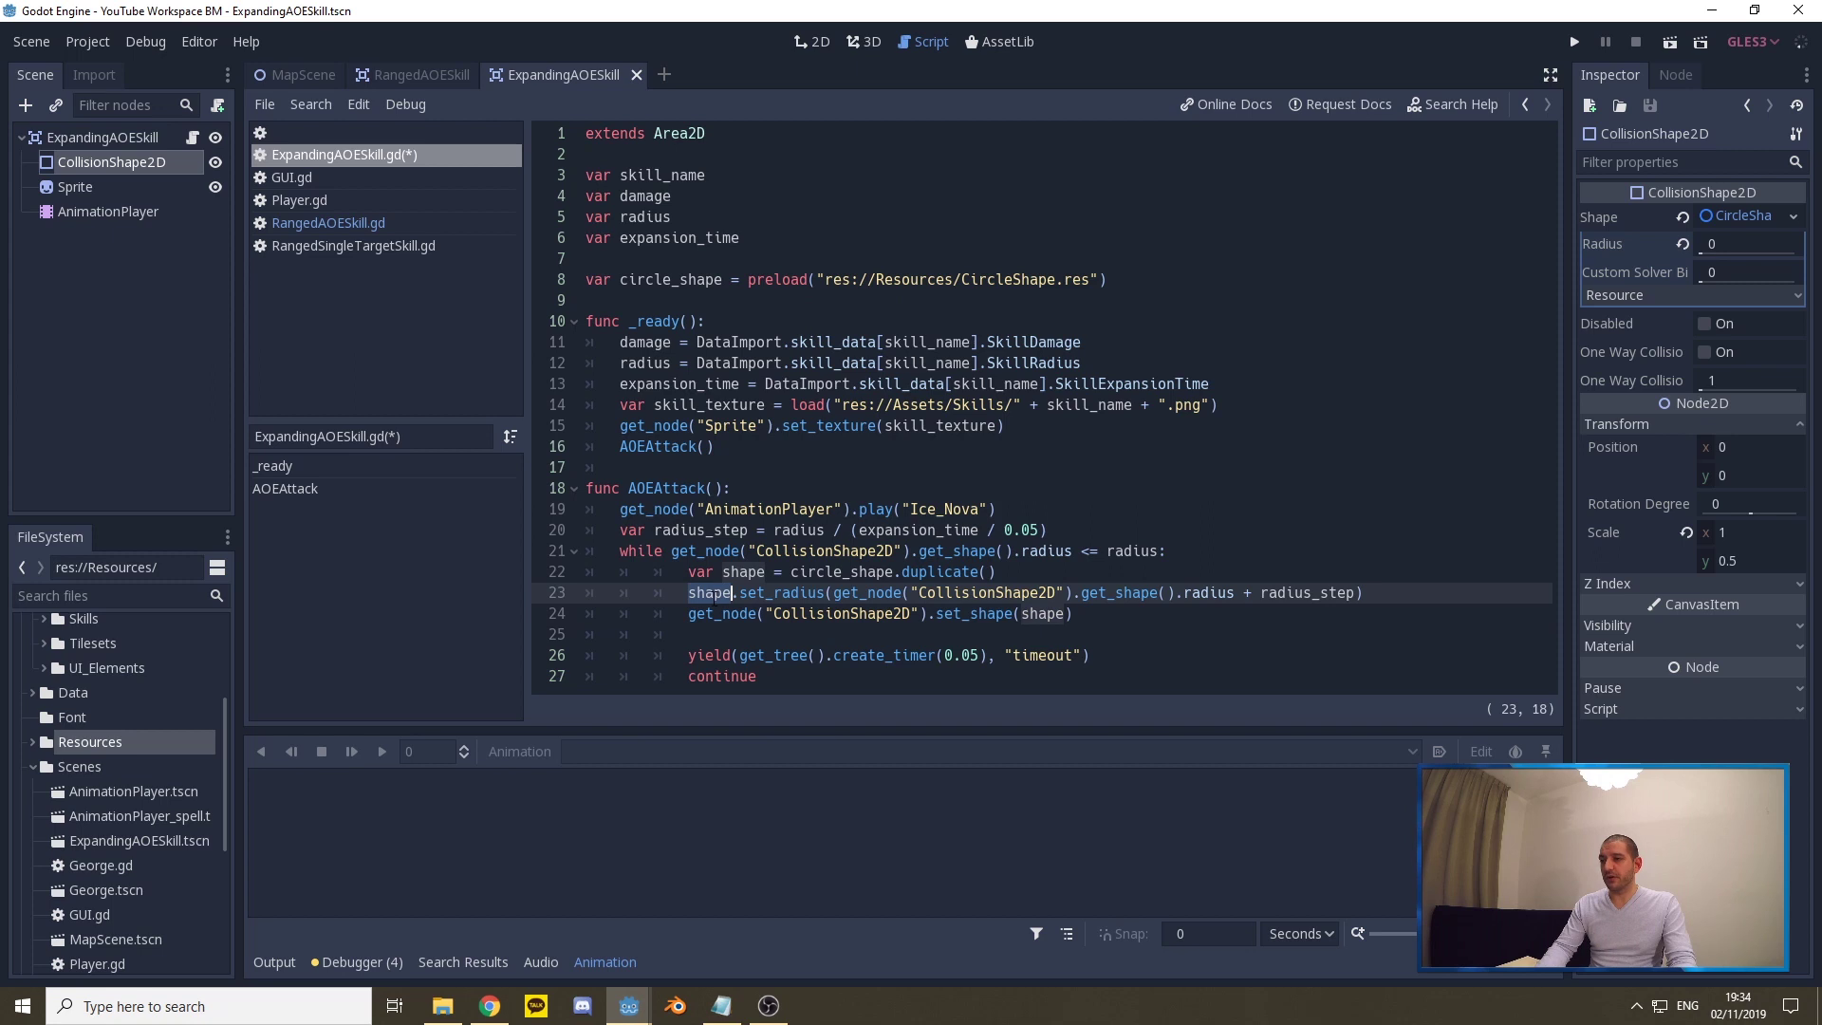
pyautogui.moveTo(1072, 593); pyautogui.dragTo(1235, 592)
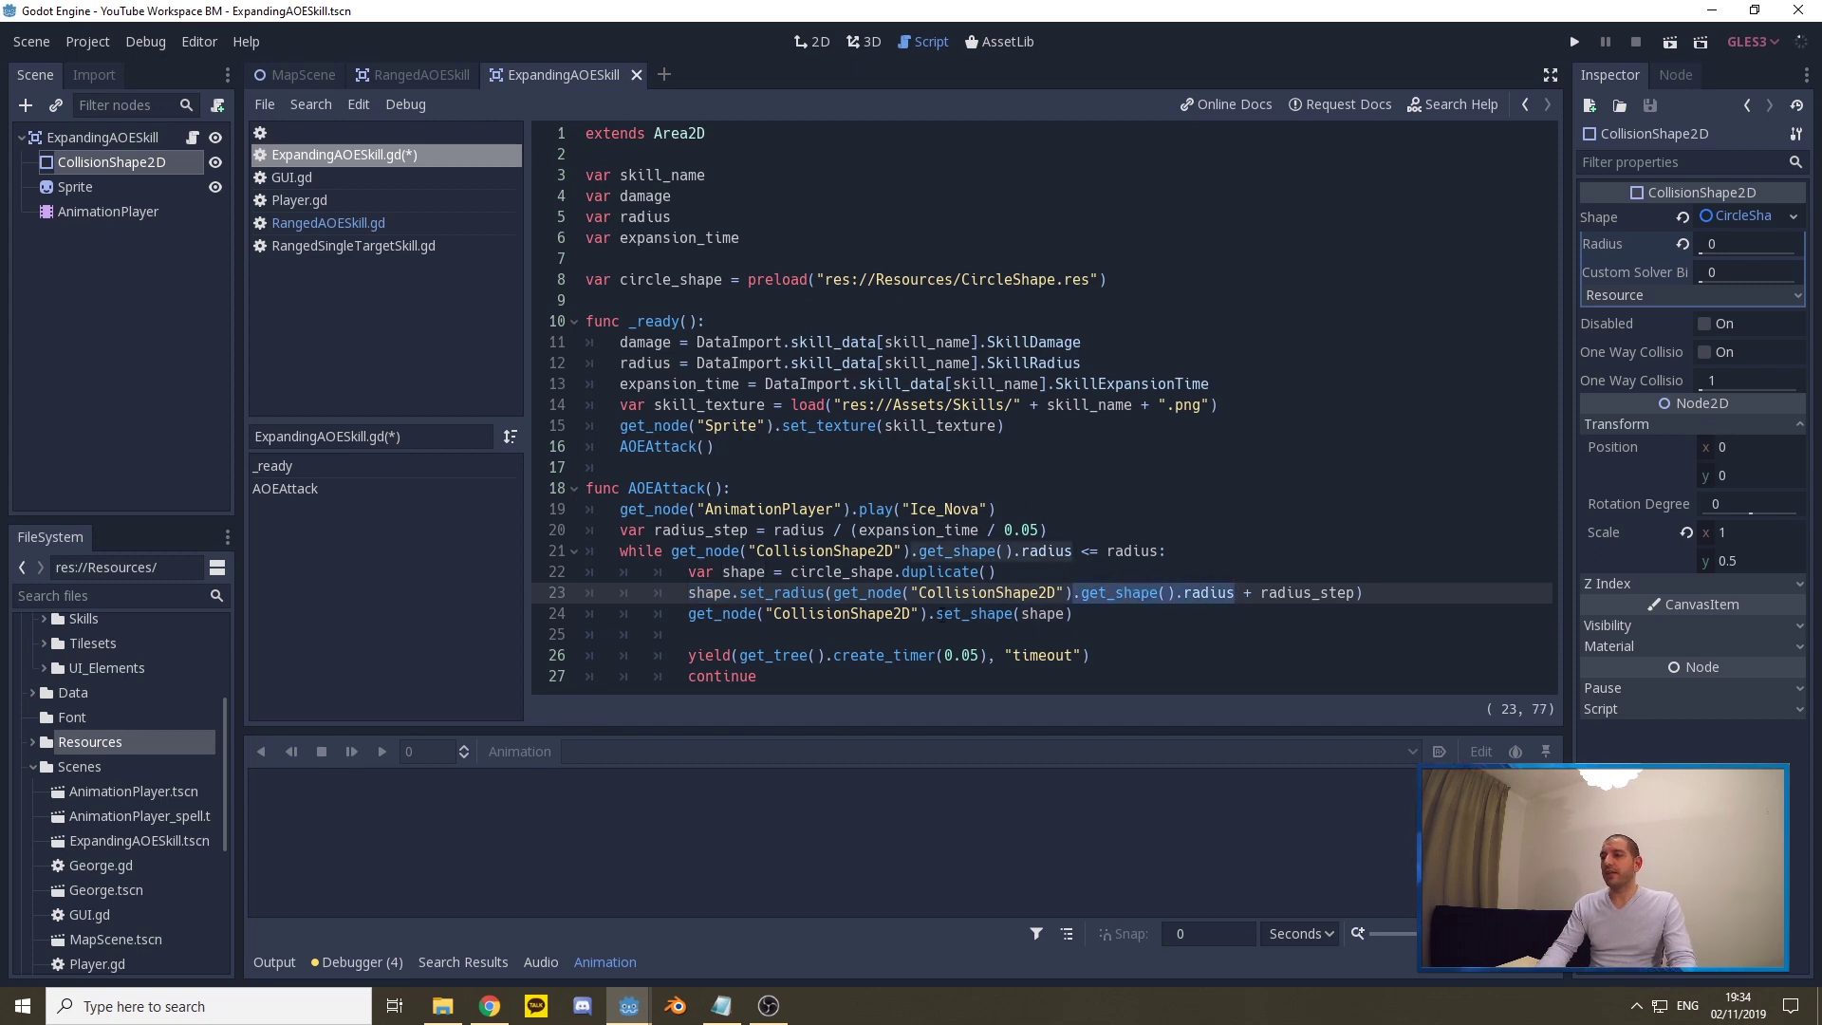
pyautogui.moveTo(936, 613); pyautogui.dragTo(1070, 613)
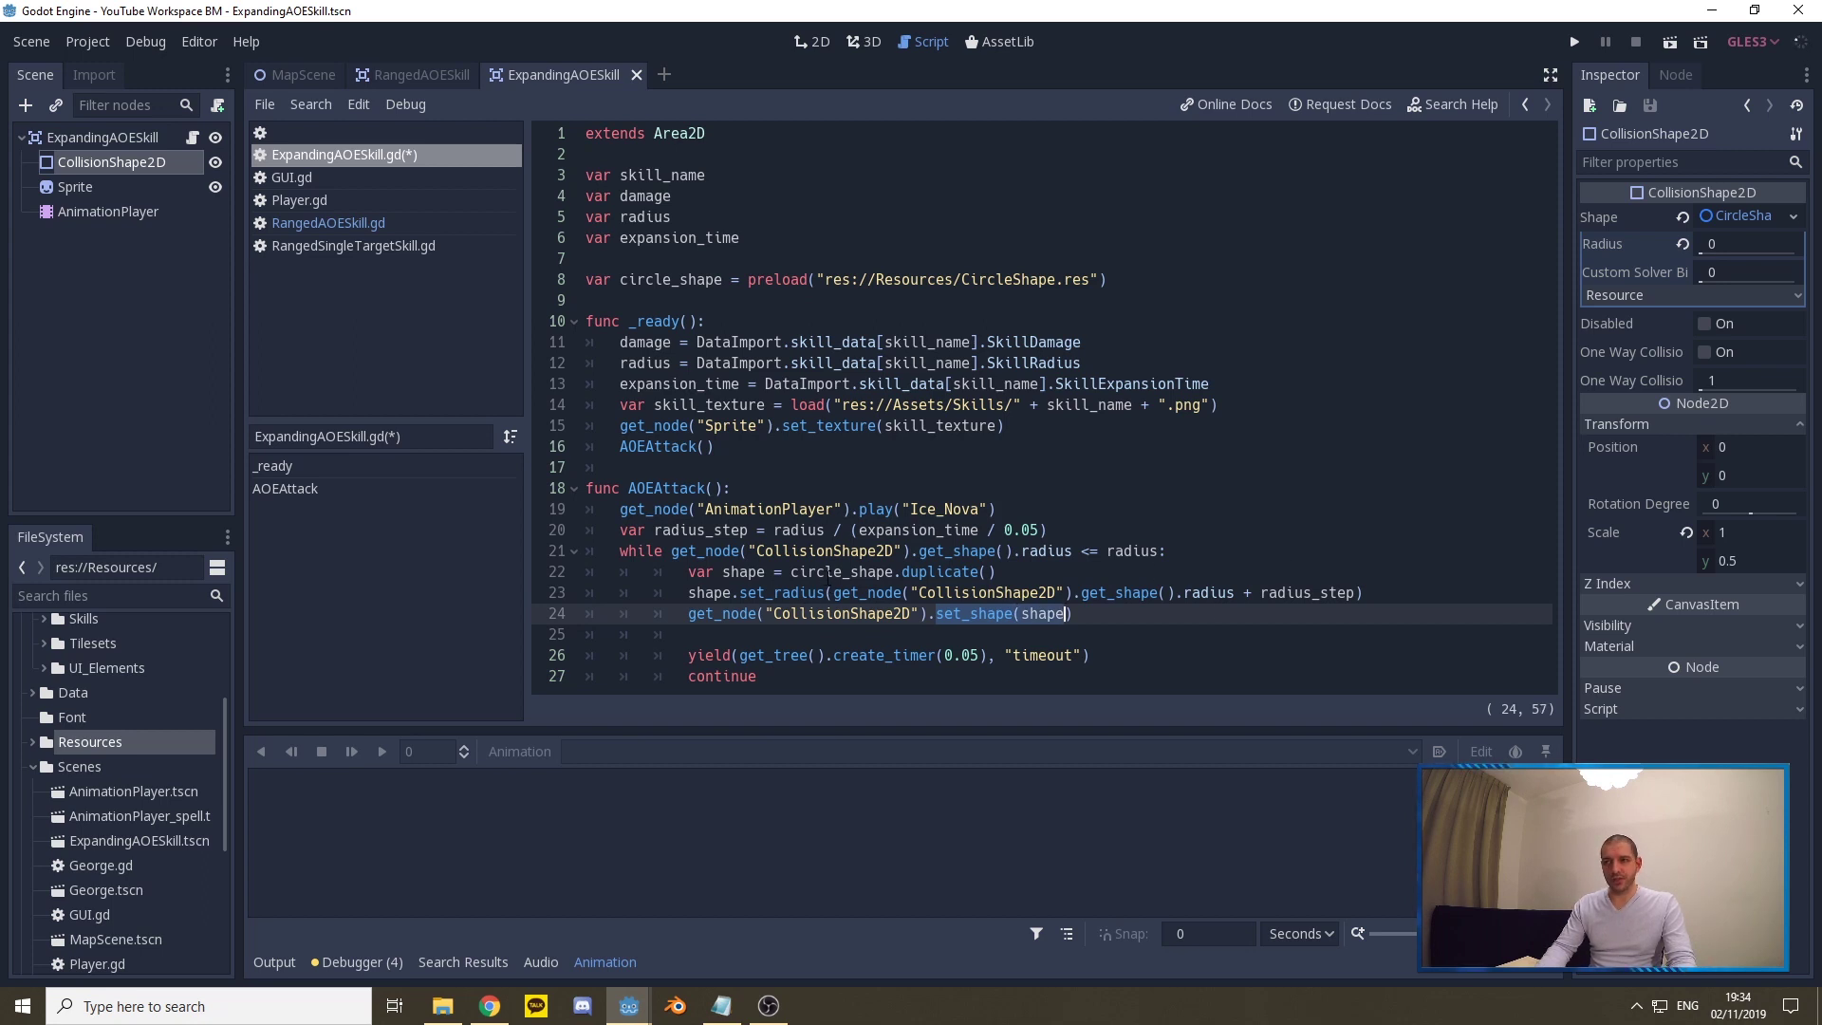
pyautogui.click(833, 592)
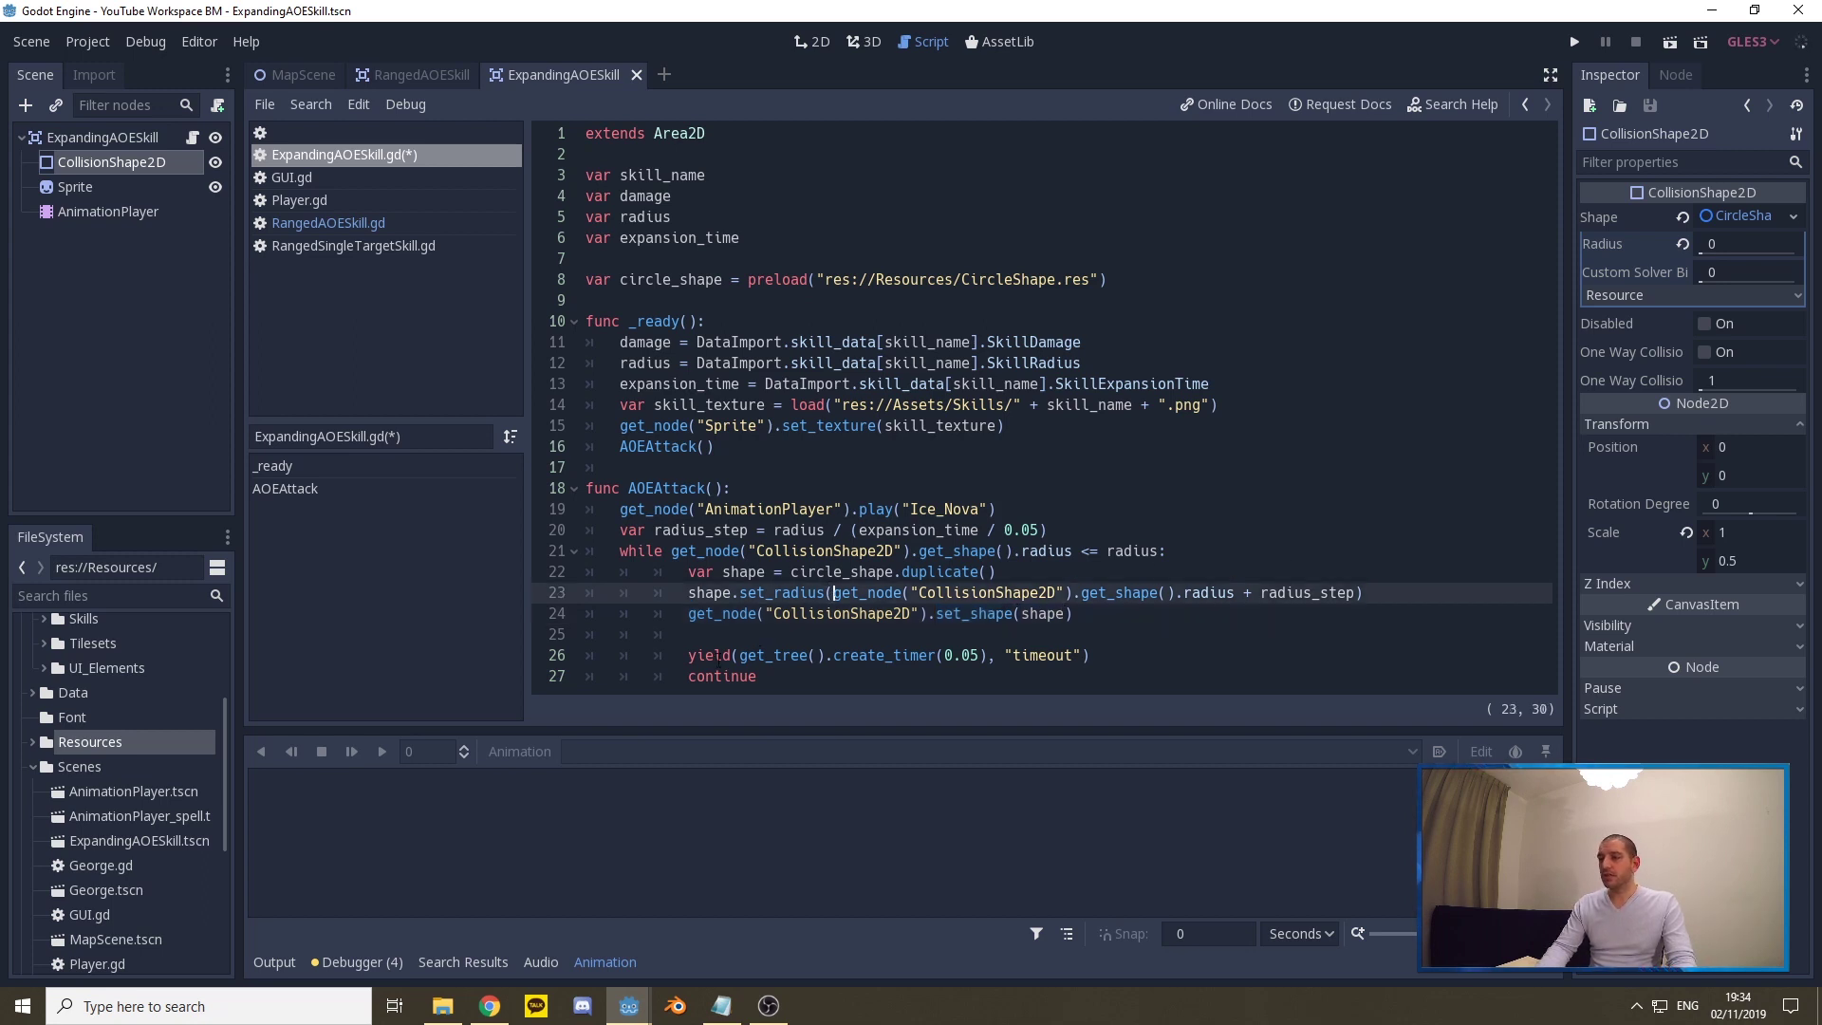
pyautogui.moveTo(689, 656); pyautogui.dragTo(982, 656)
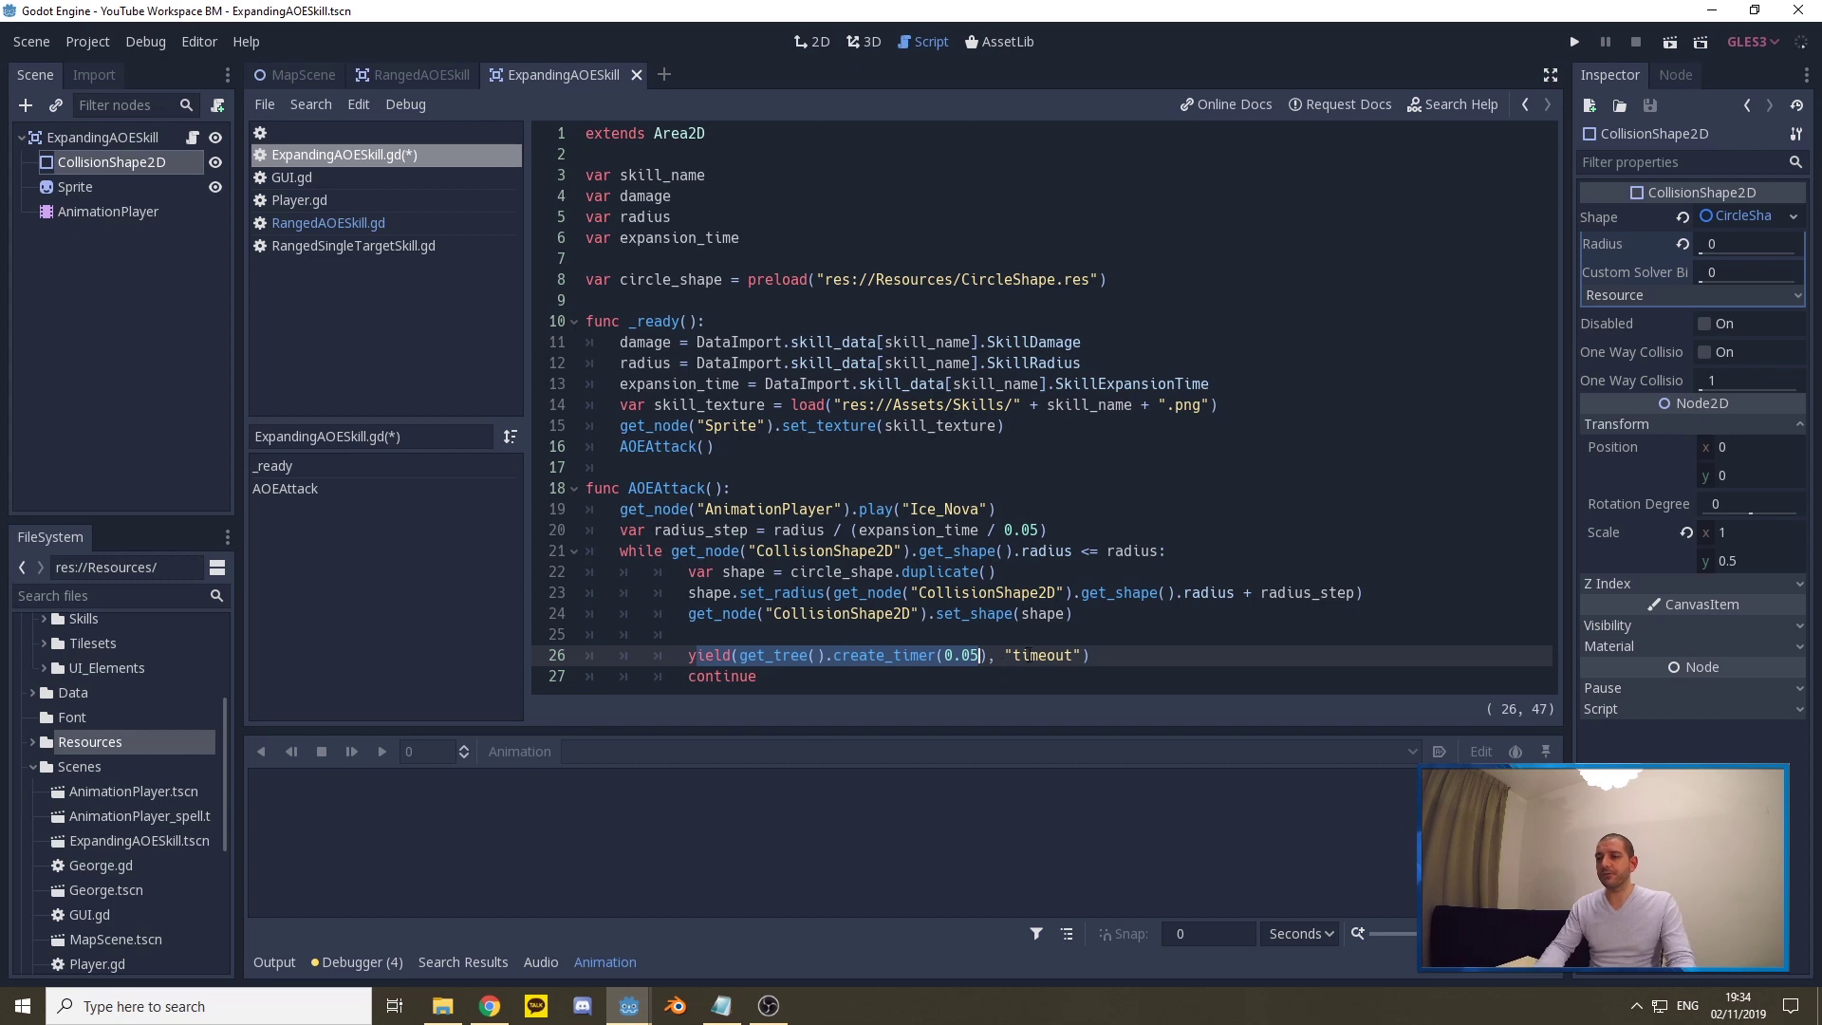
pyautogui.doubleClick(1039, 656)
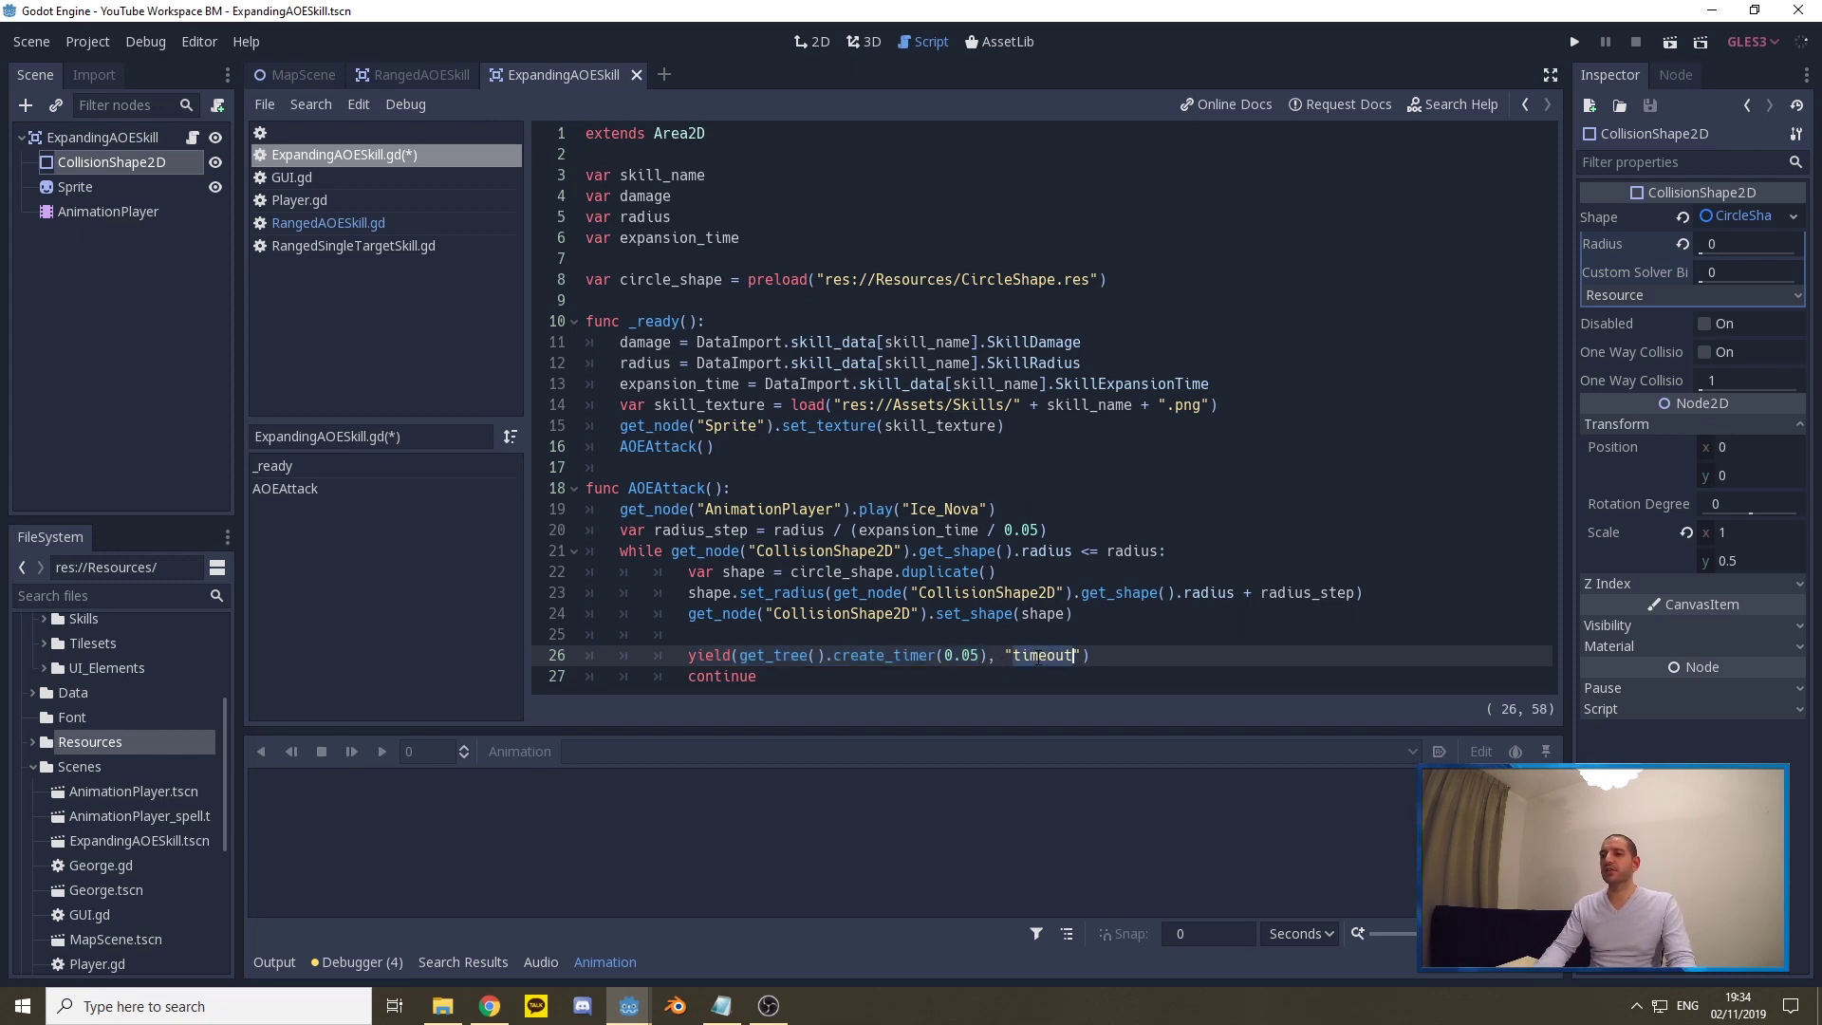
pyautogui.click(722, 677)
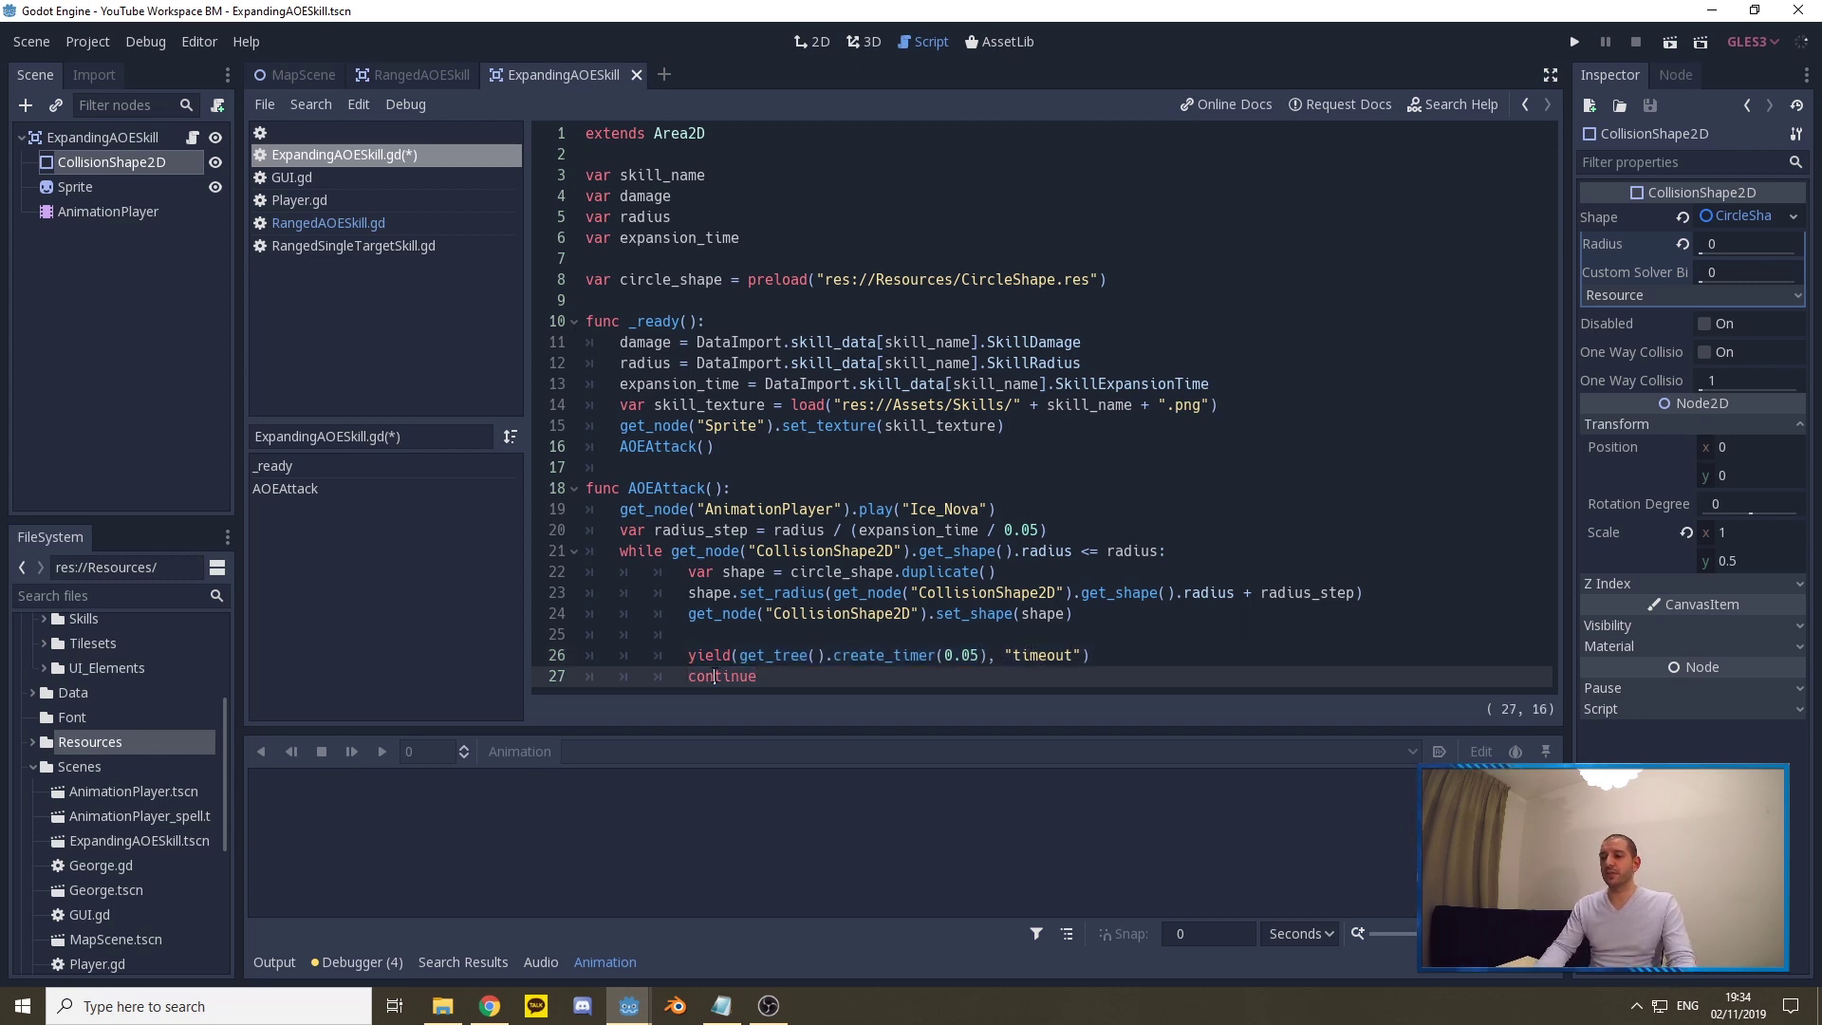
pyautogui.click(639, 552)
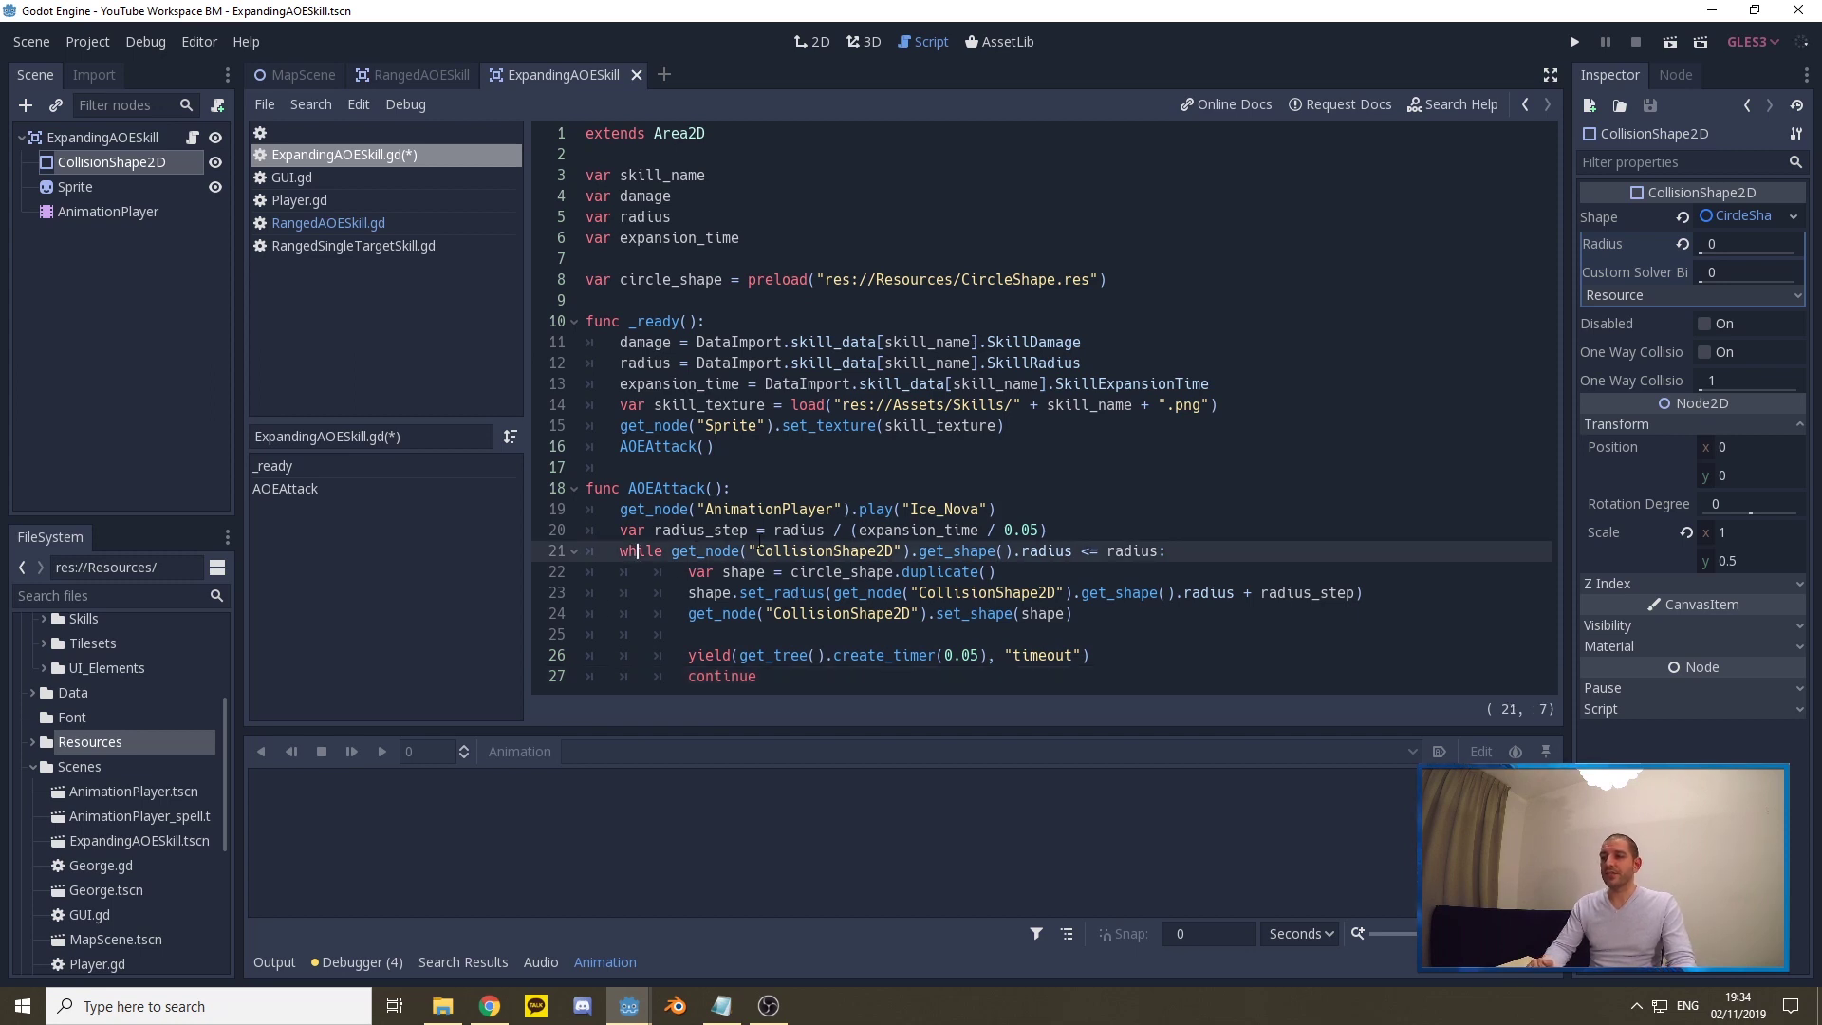
pyautogui.click(1071, 552)
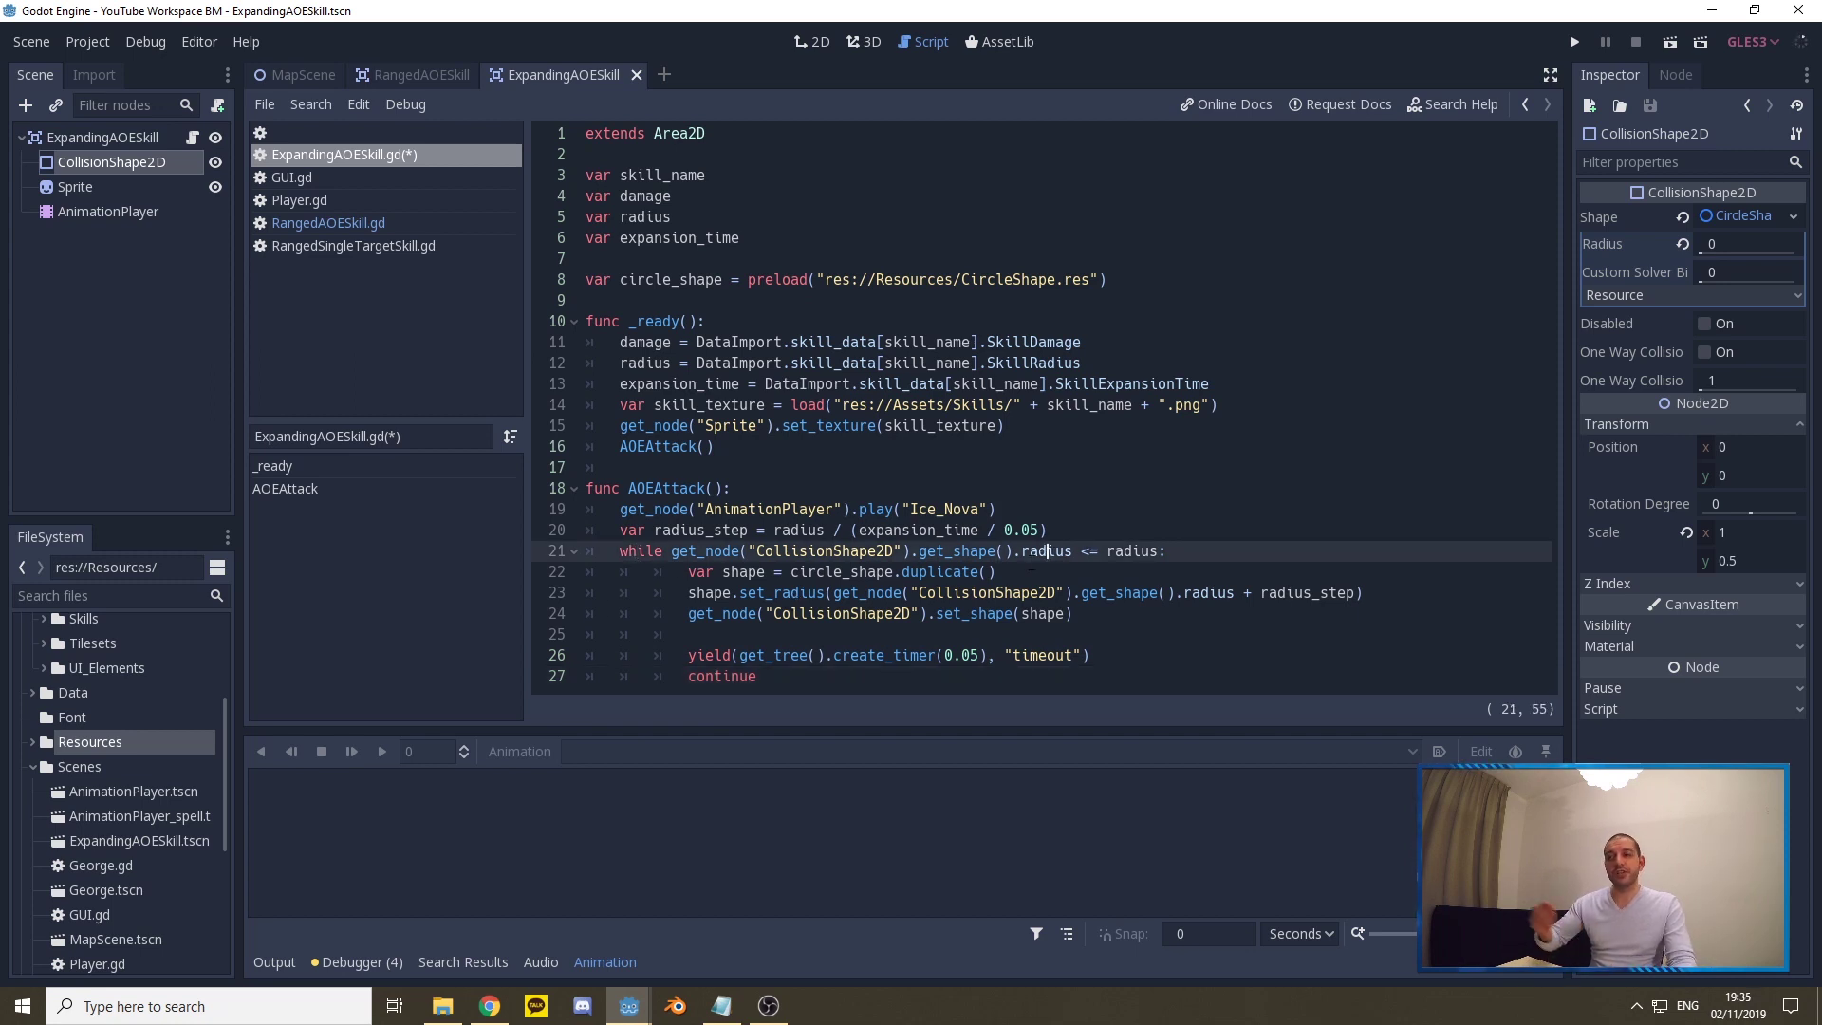
pyautogui.doubleClick(700, 530)
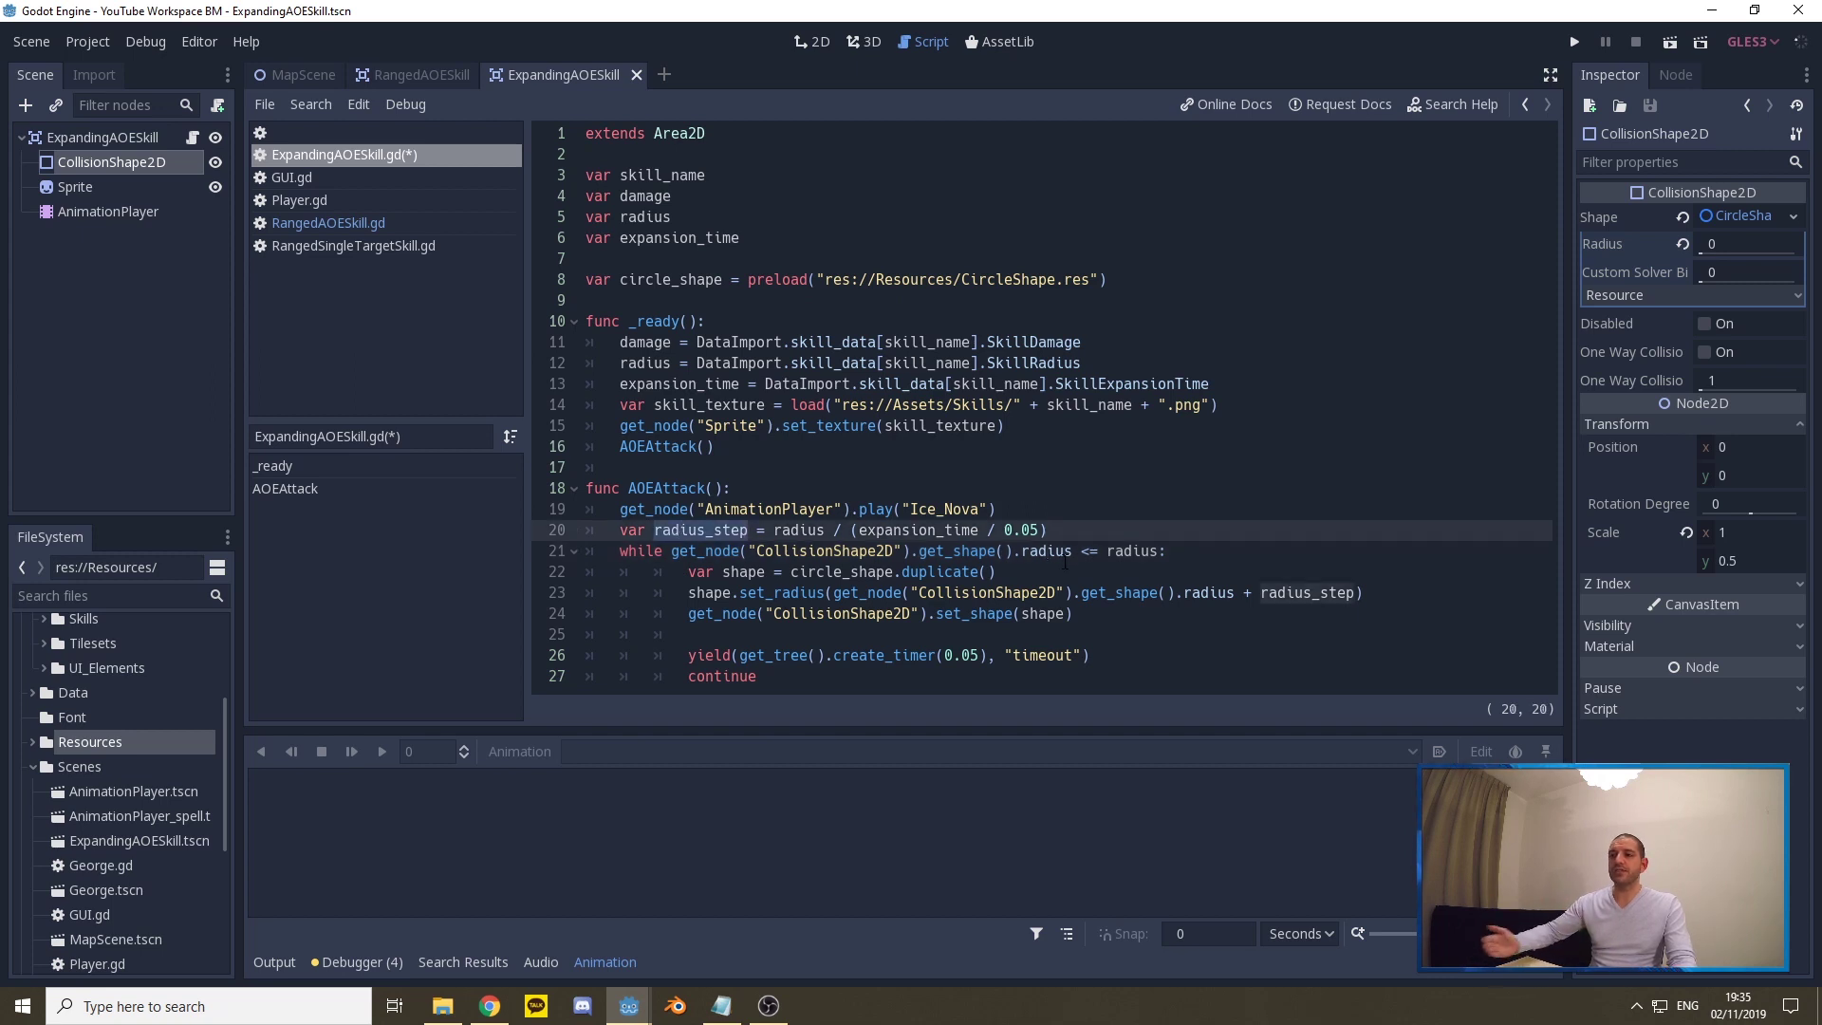
pyautogui.doubleClick(1144, 550)
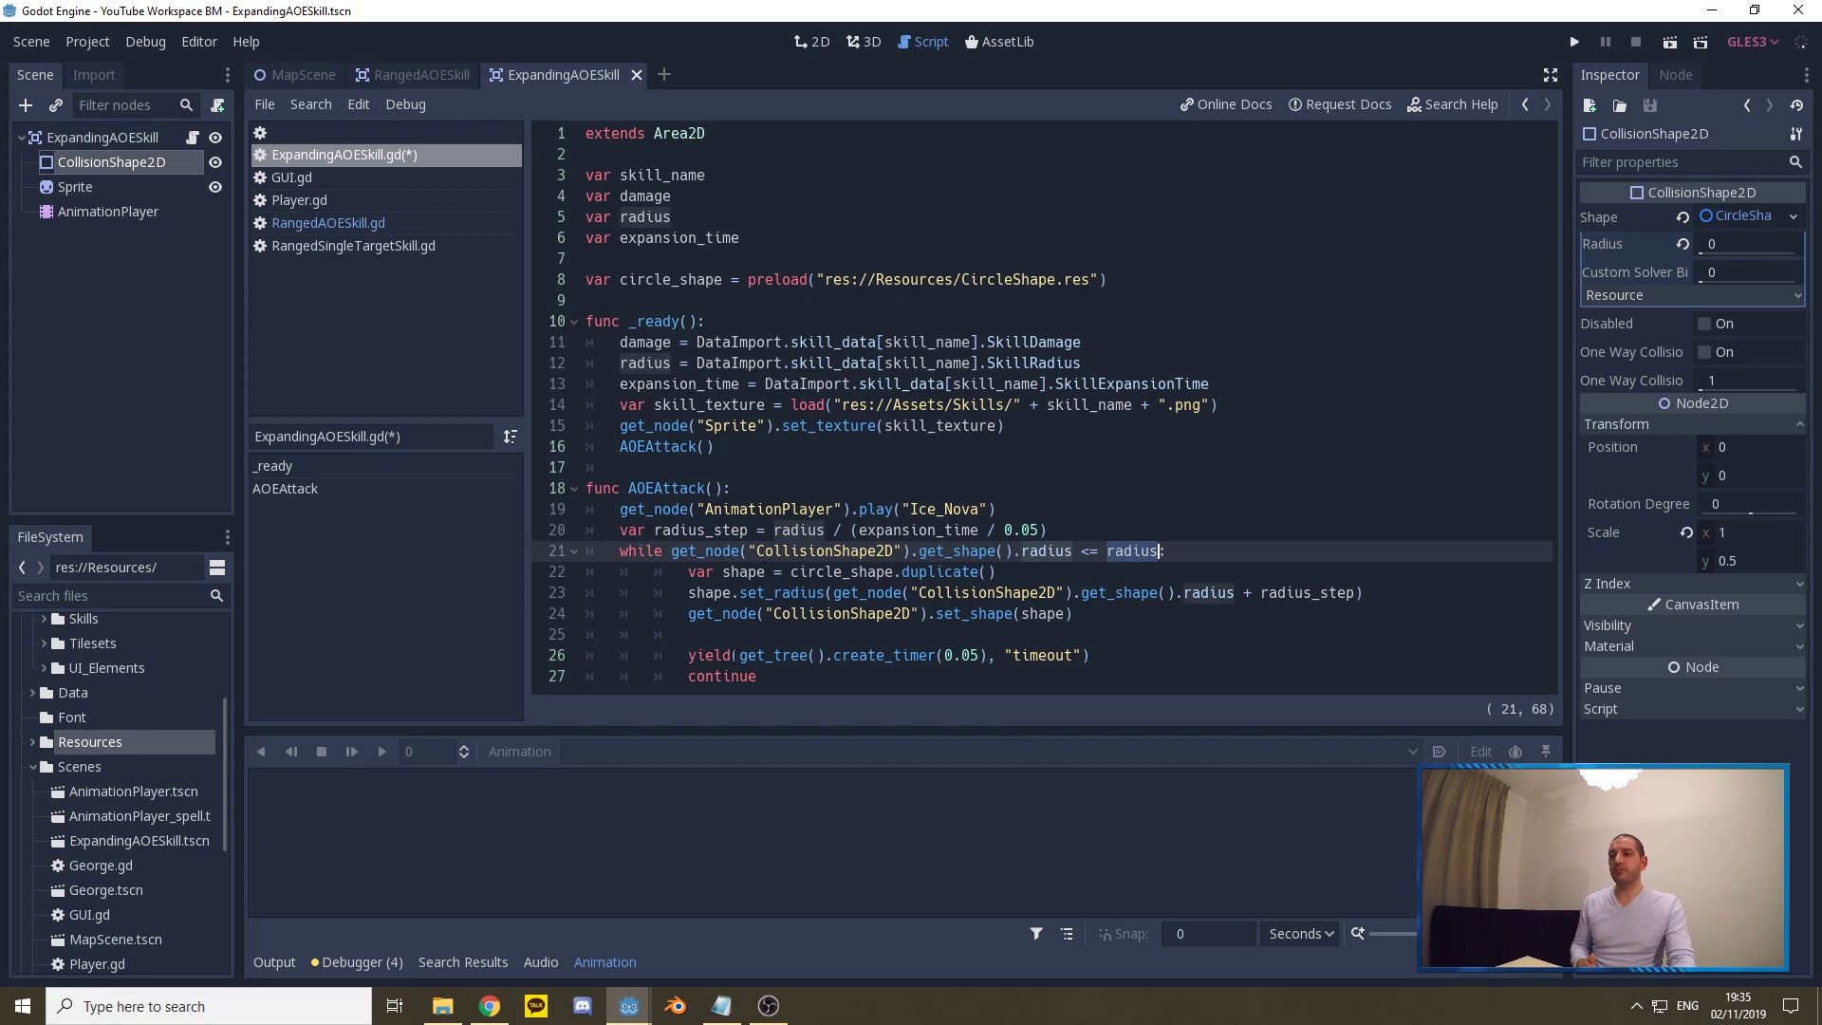
pyautogui.write(':')
pyautogui.click(769, 634)
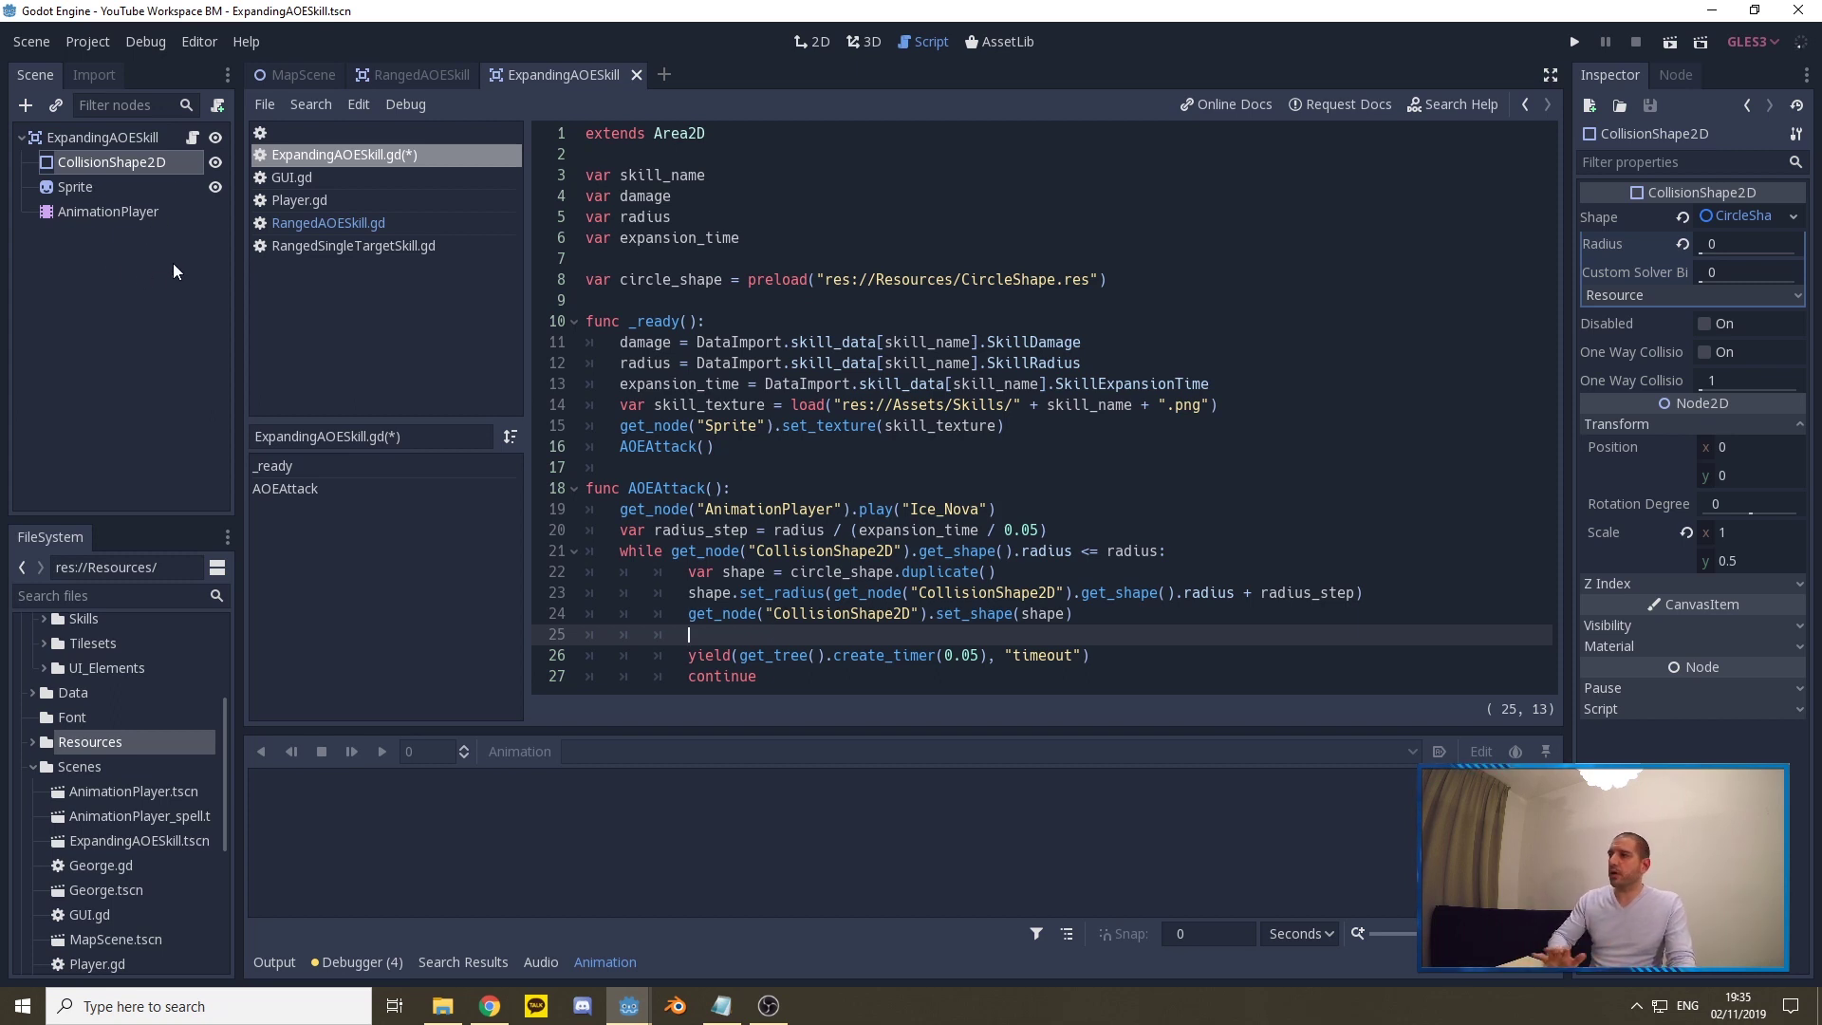
# - Hide the Sprite node, look over the Debug options, and run the game to test the skill
pyautogui.click(218, 189)
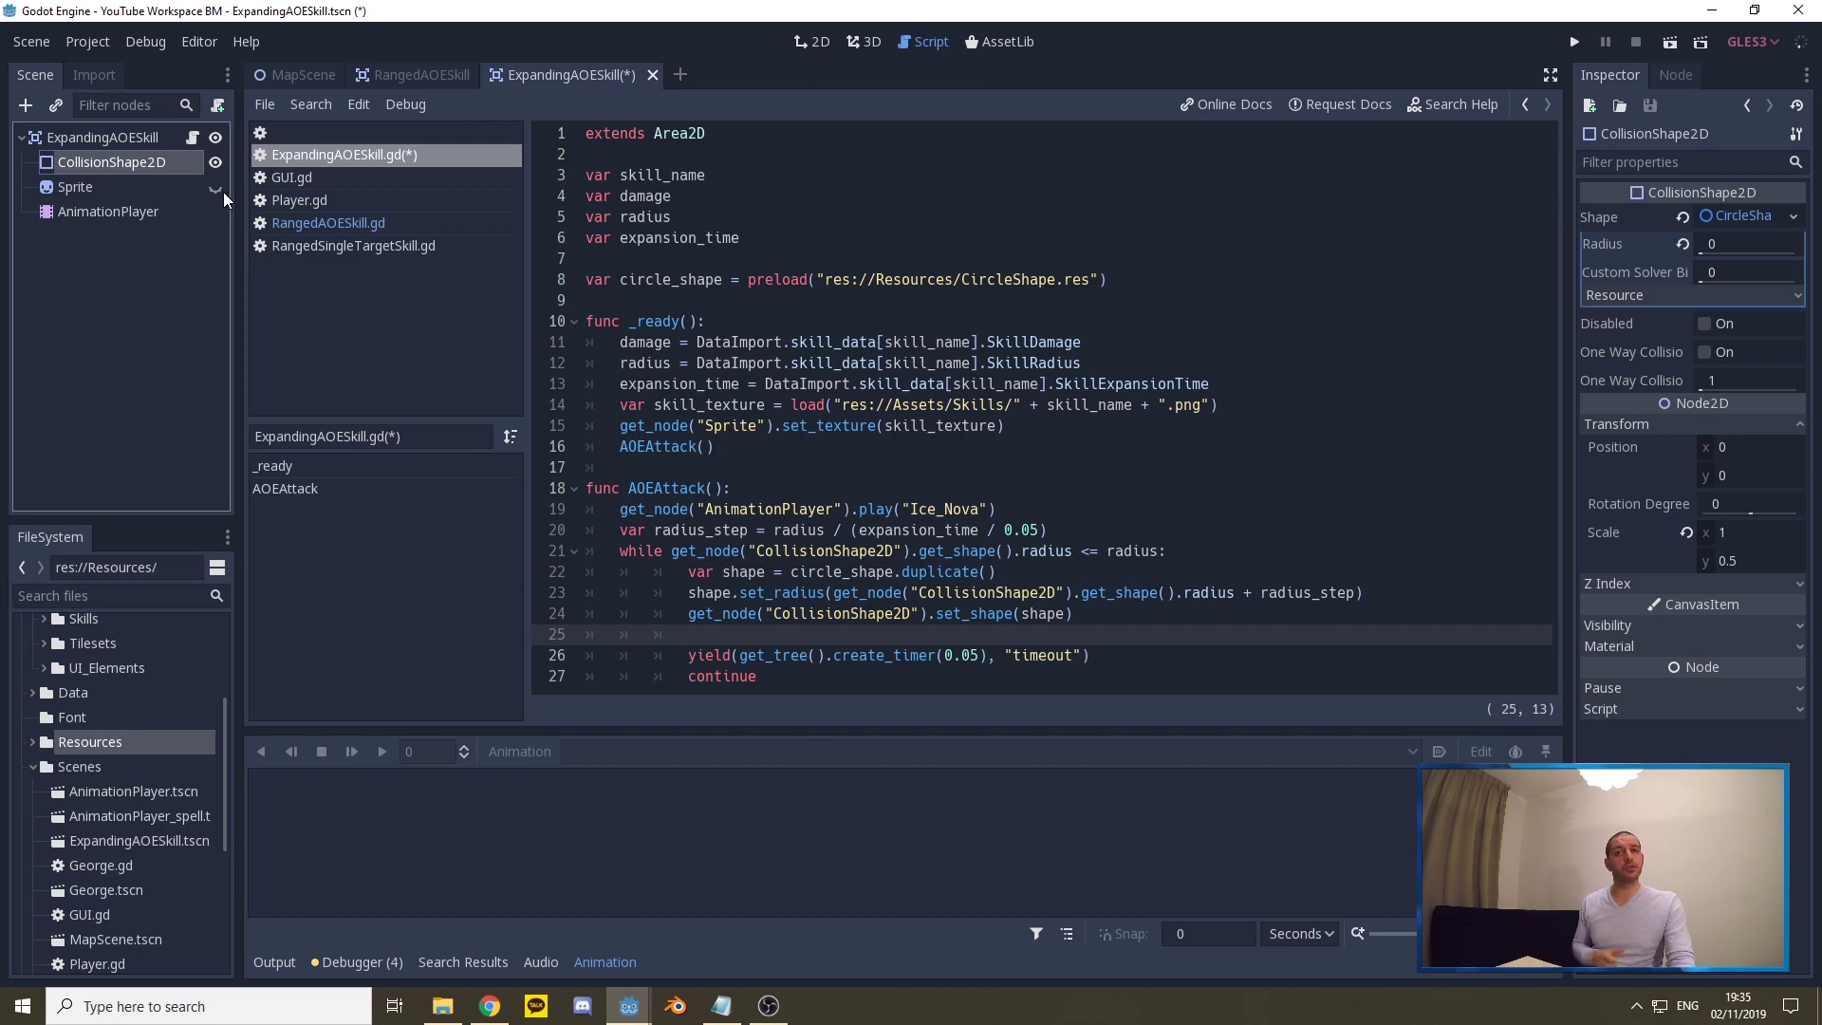
pyautogui.click(141, 44)
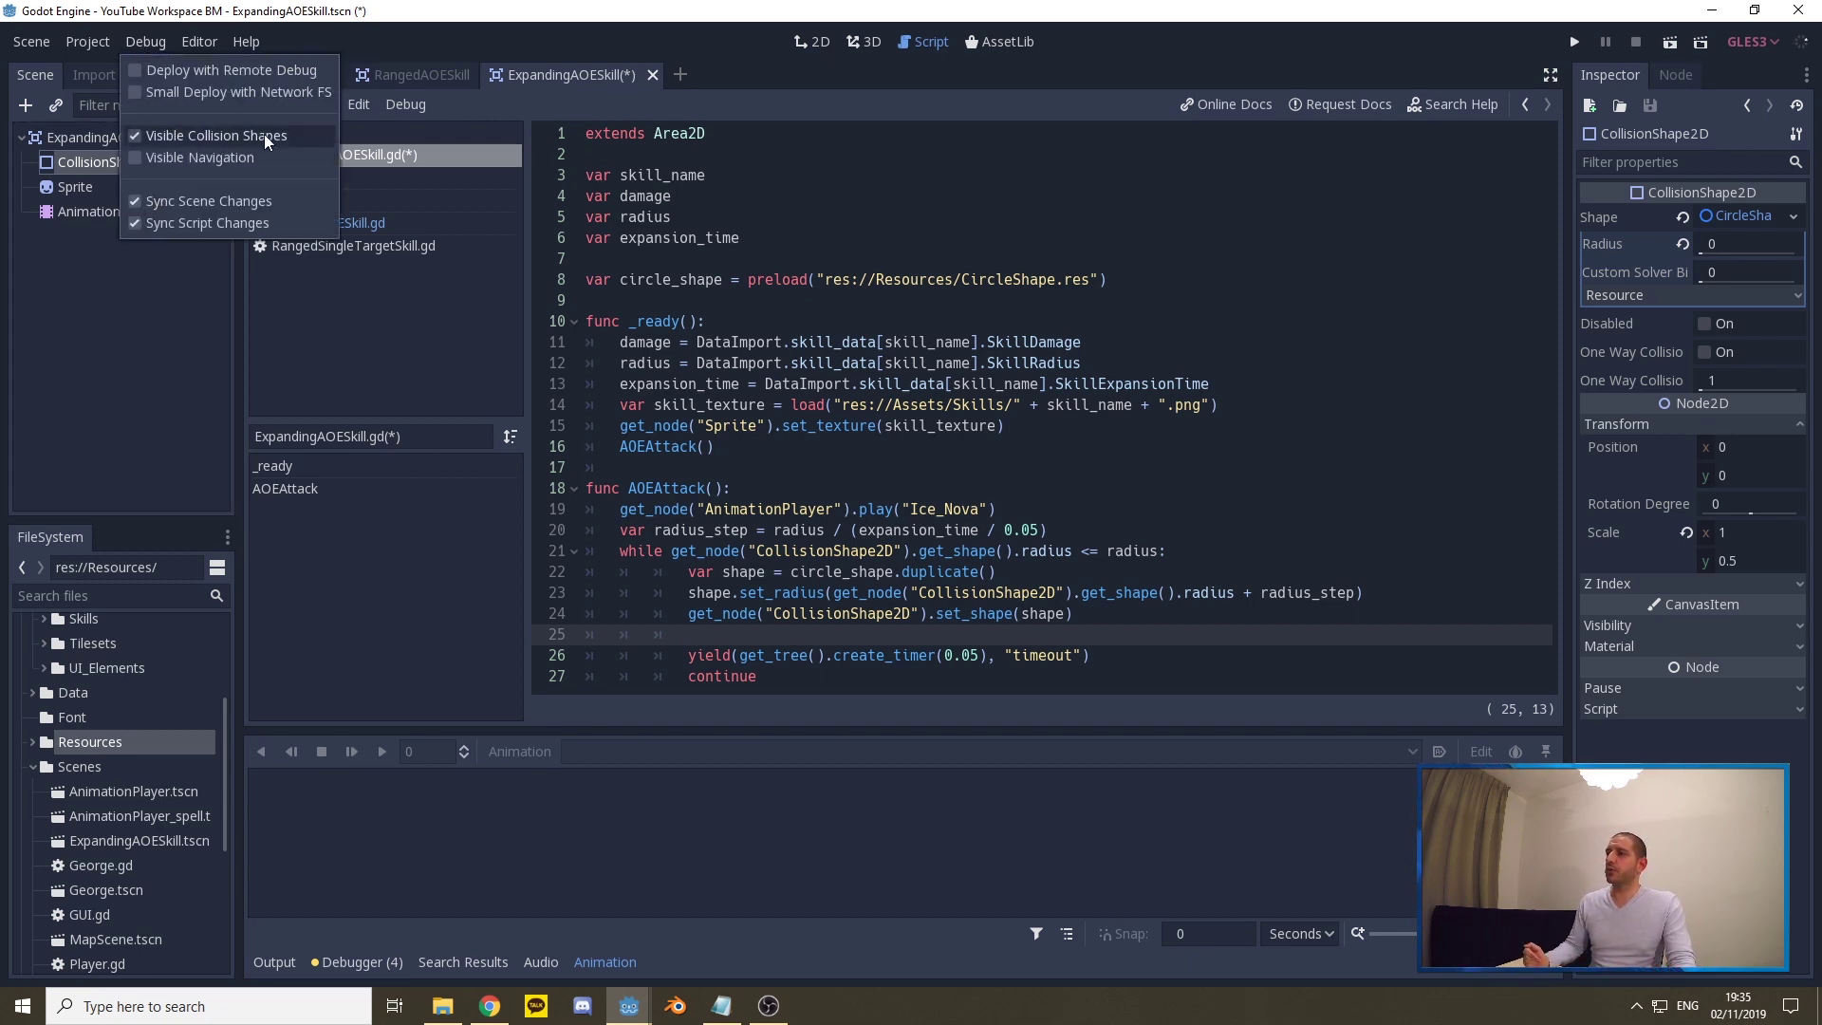
pyautogui.click(1574, 49)
pyautogui.click(1574, 48)
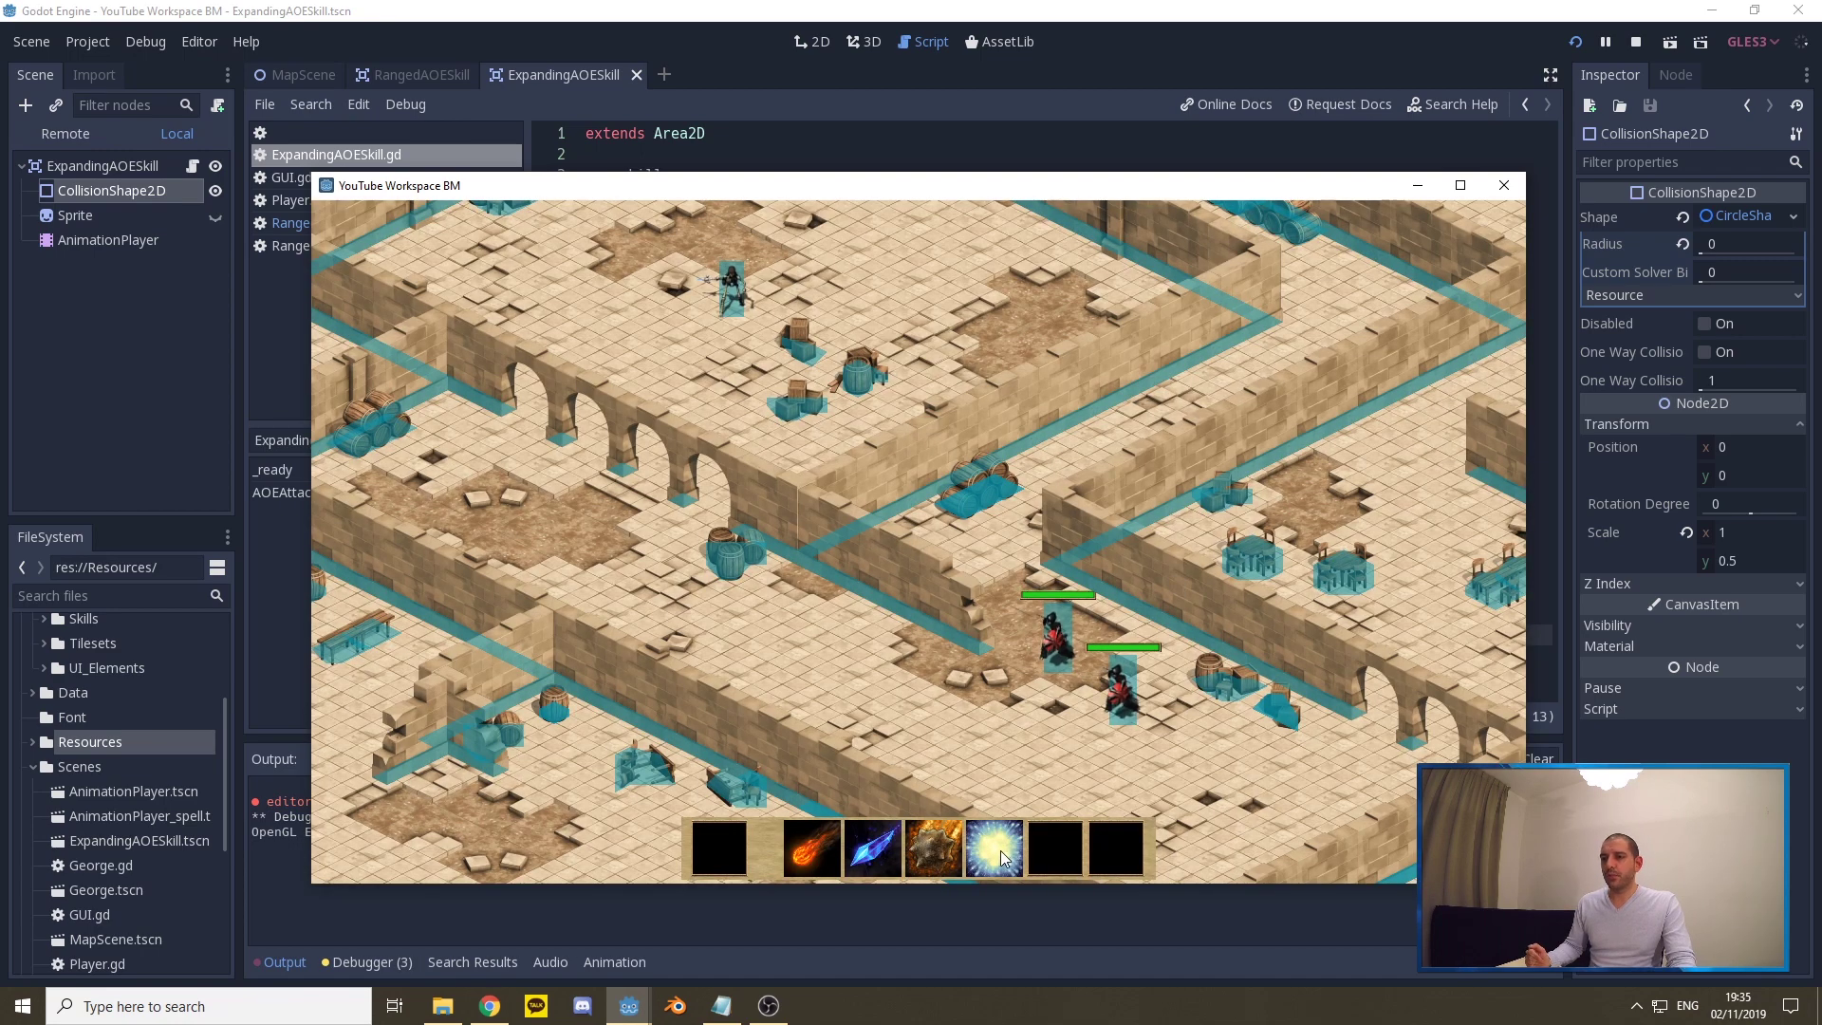
# - Put the skill in the first slot, then cast Ice Nova repeatedly while walking around the map
pyautogui.moveTo(1004, 855); pyautogui.dragTo(719, 848)
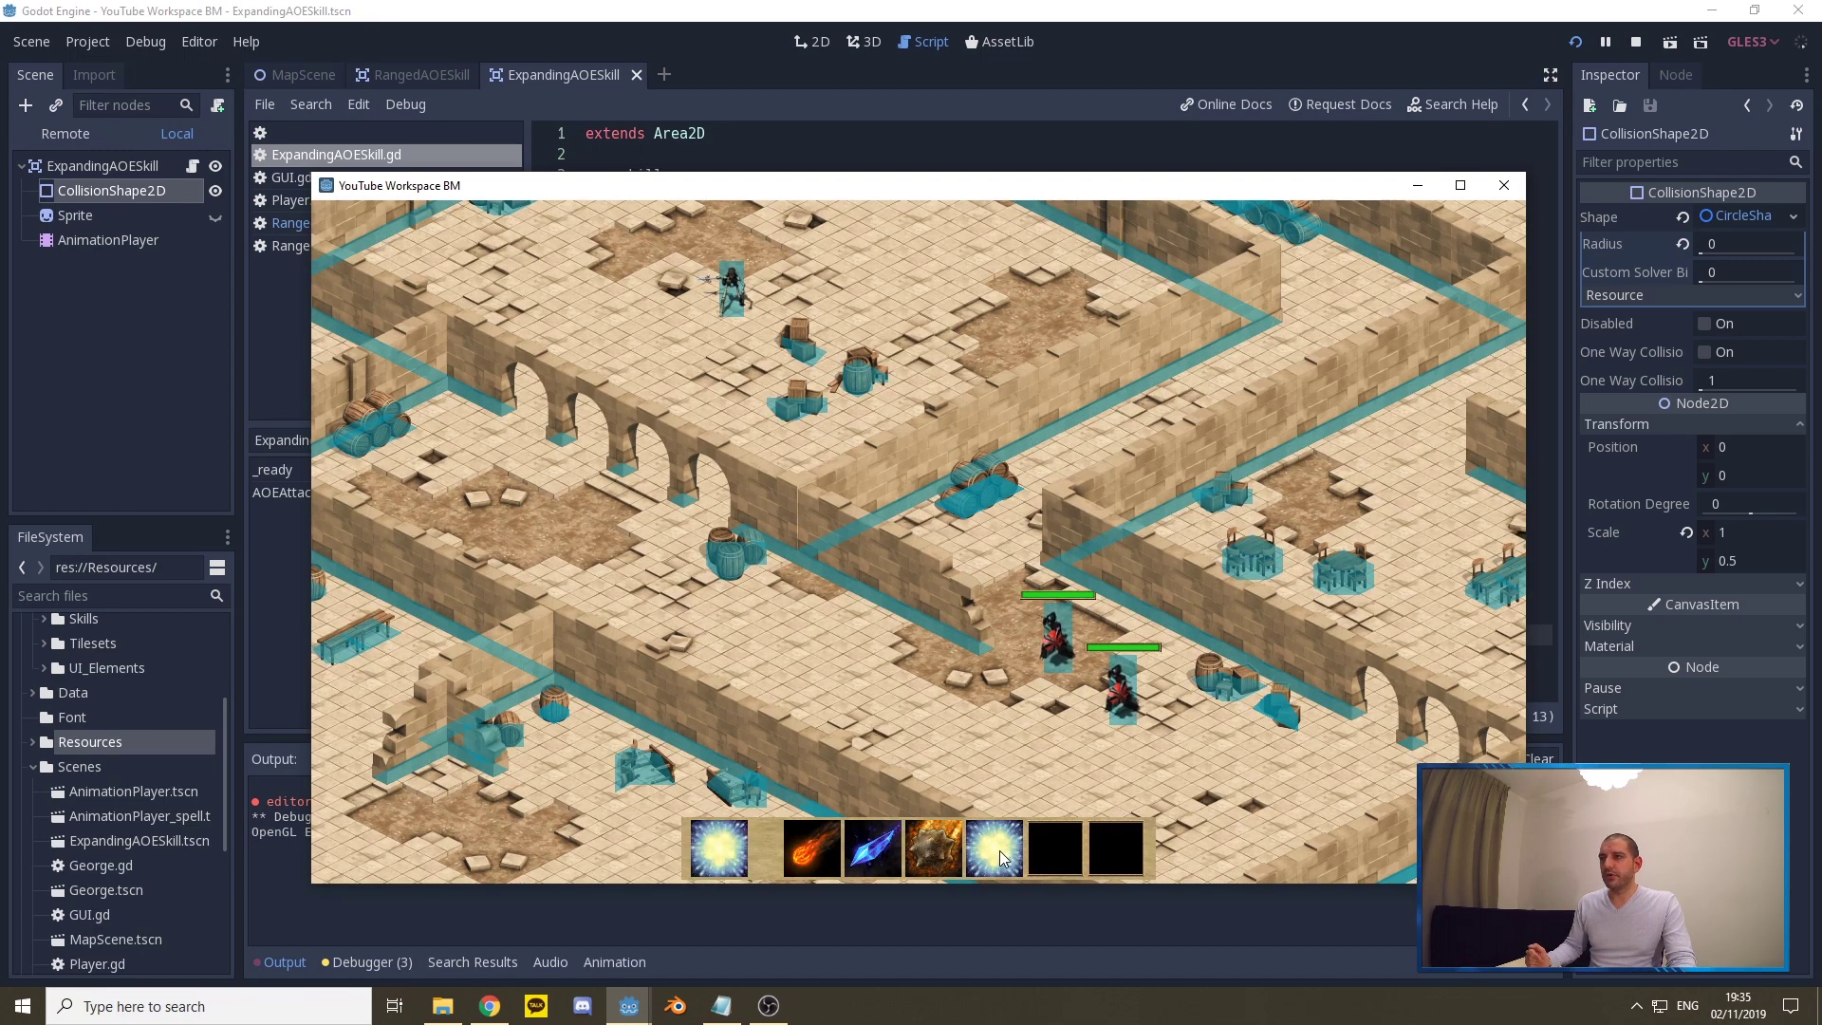
pyautogui.click(691, 349)
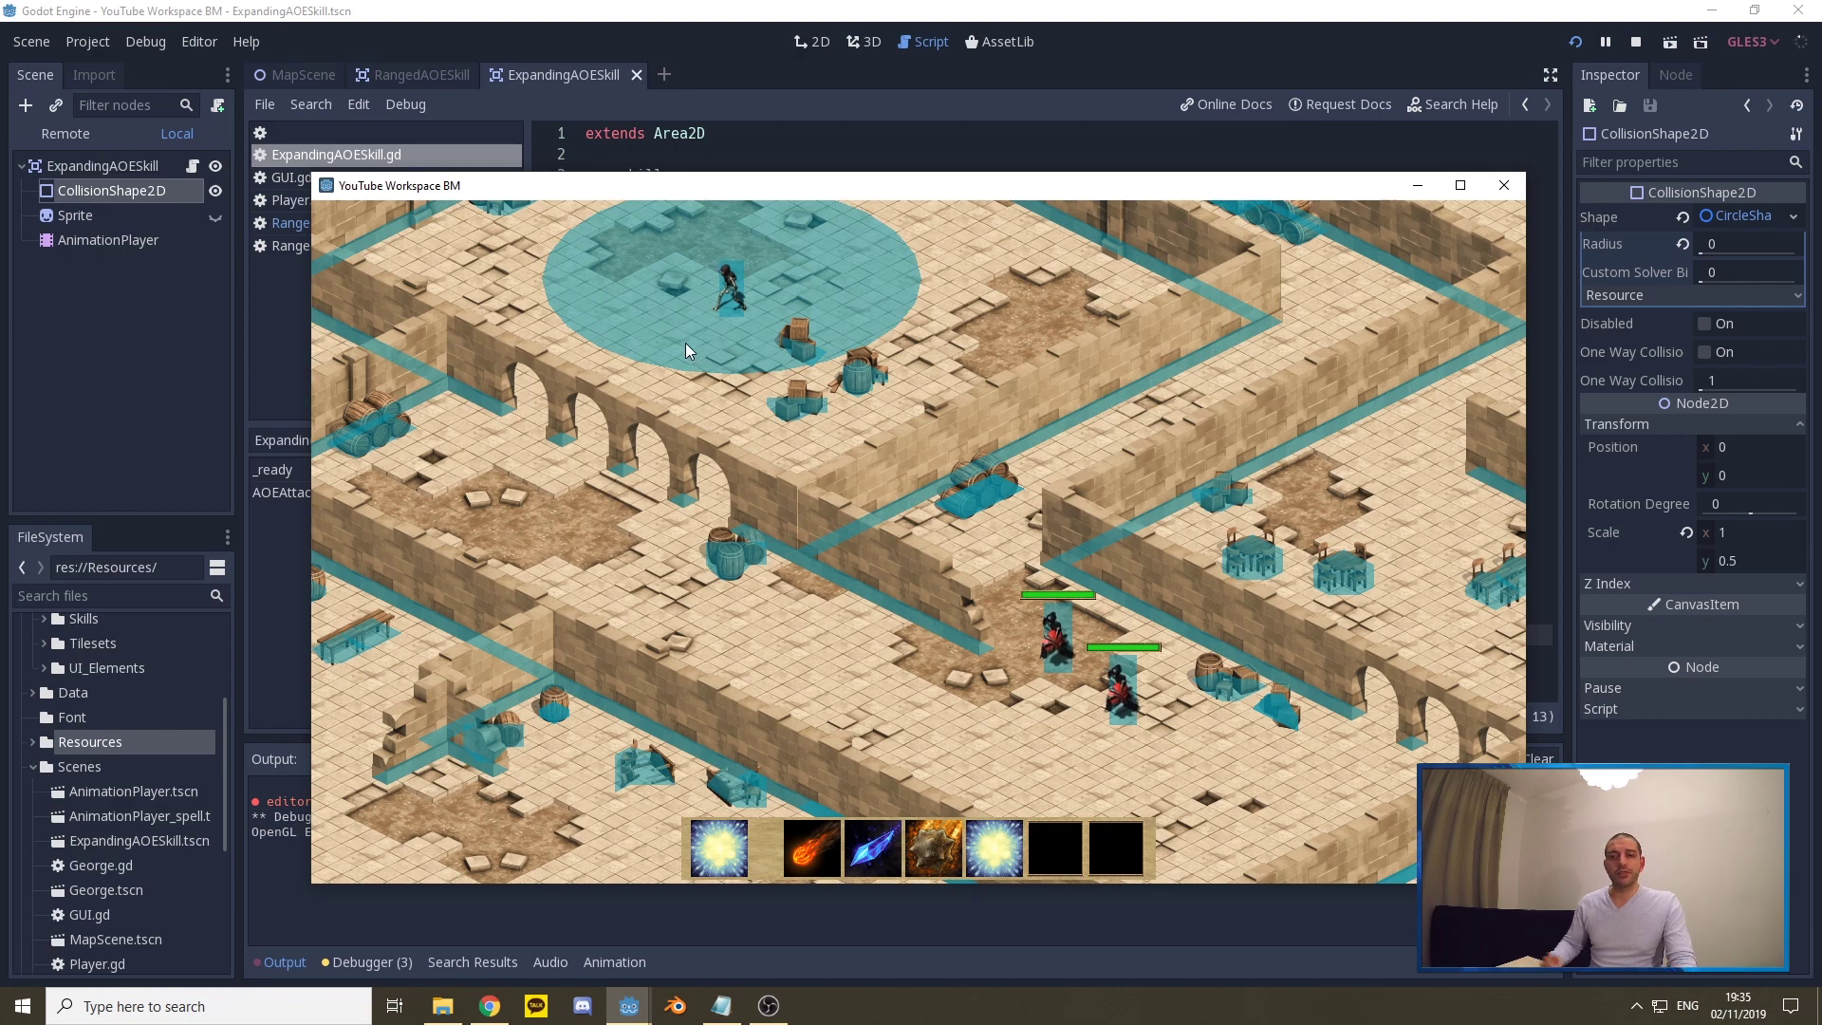
pyautogui.click(690, 351)
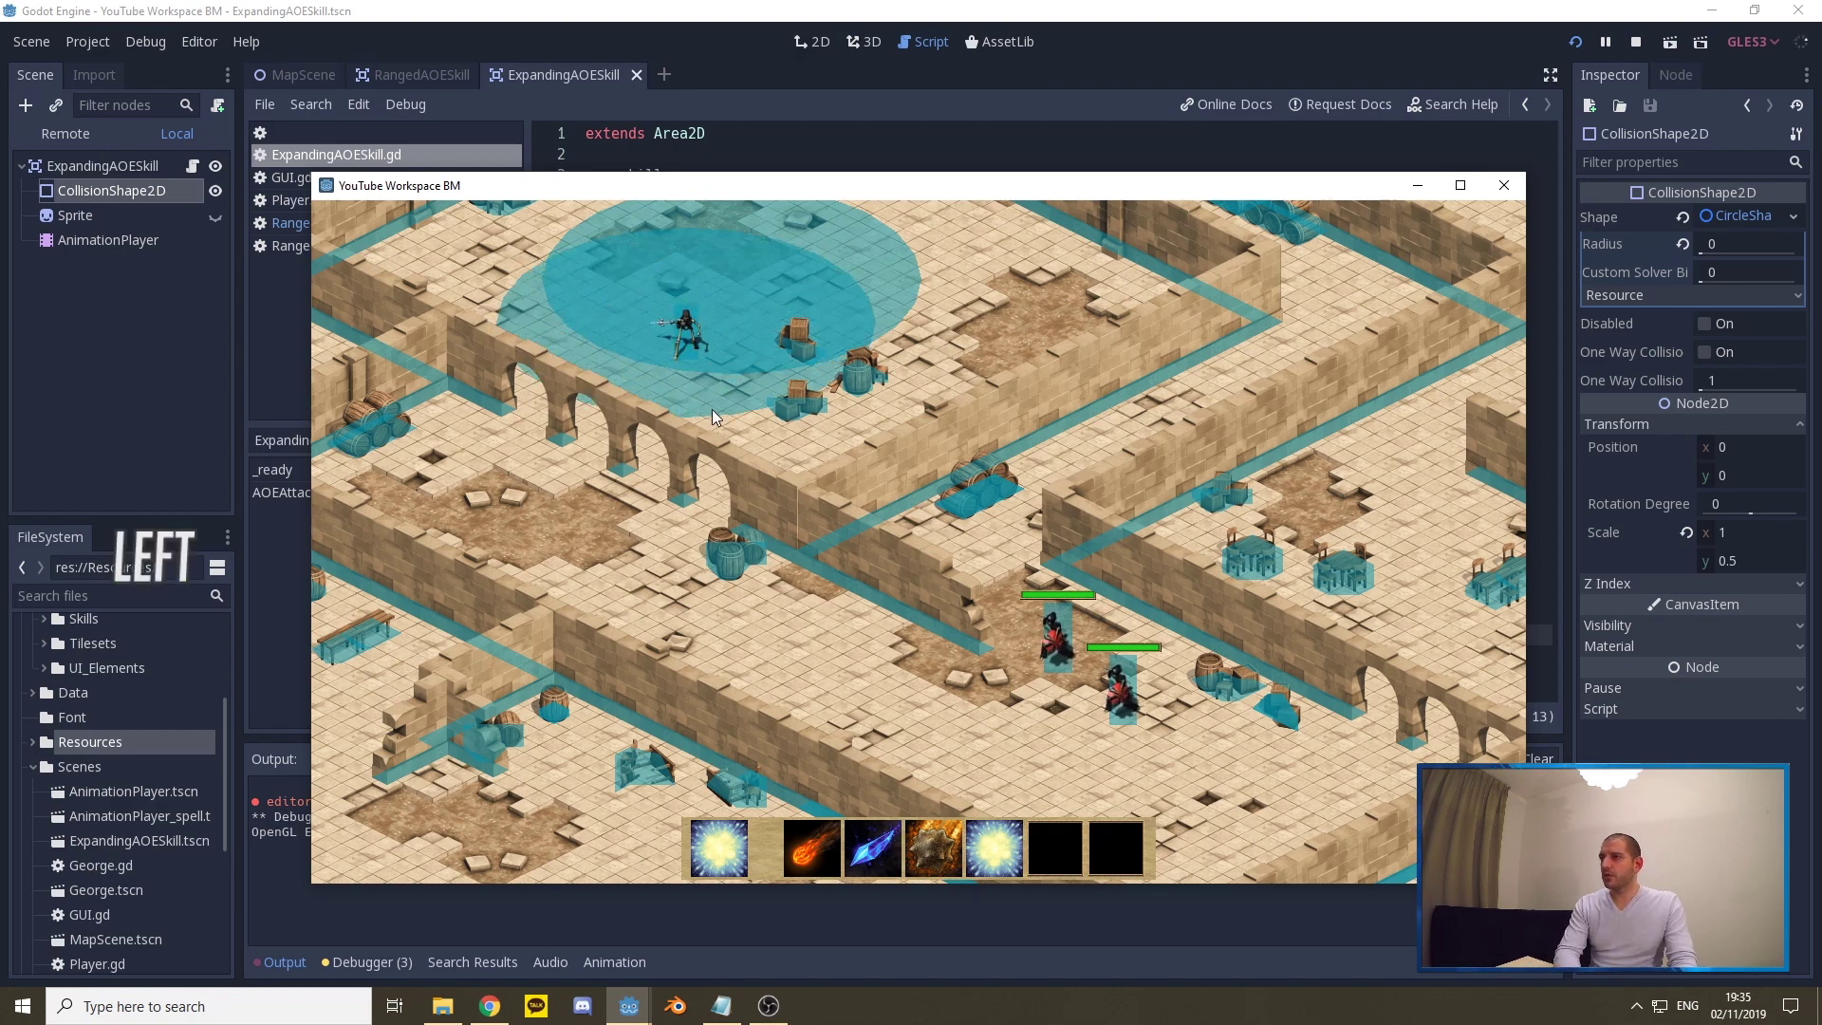
pyautogui.hotkey('Down', 'Left')
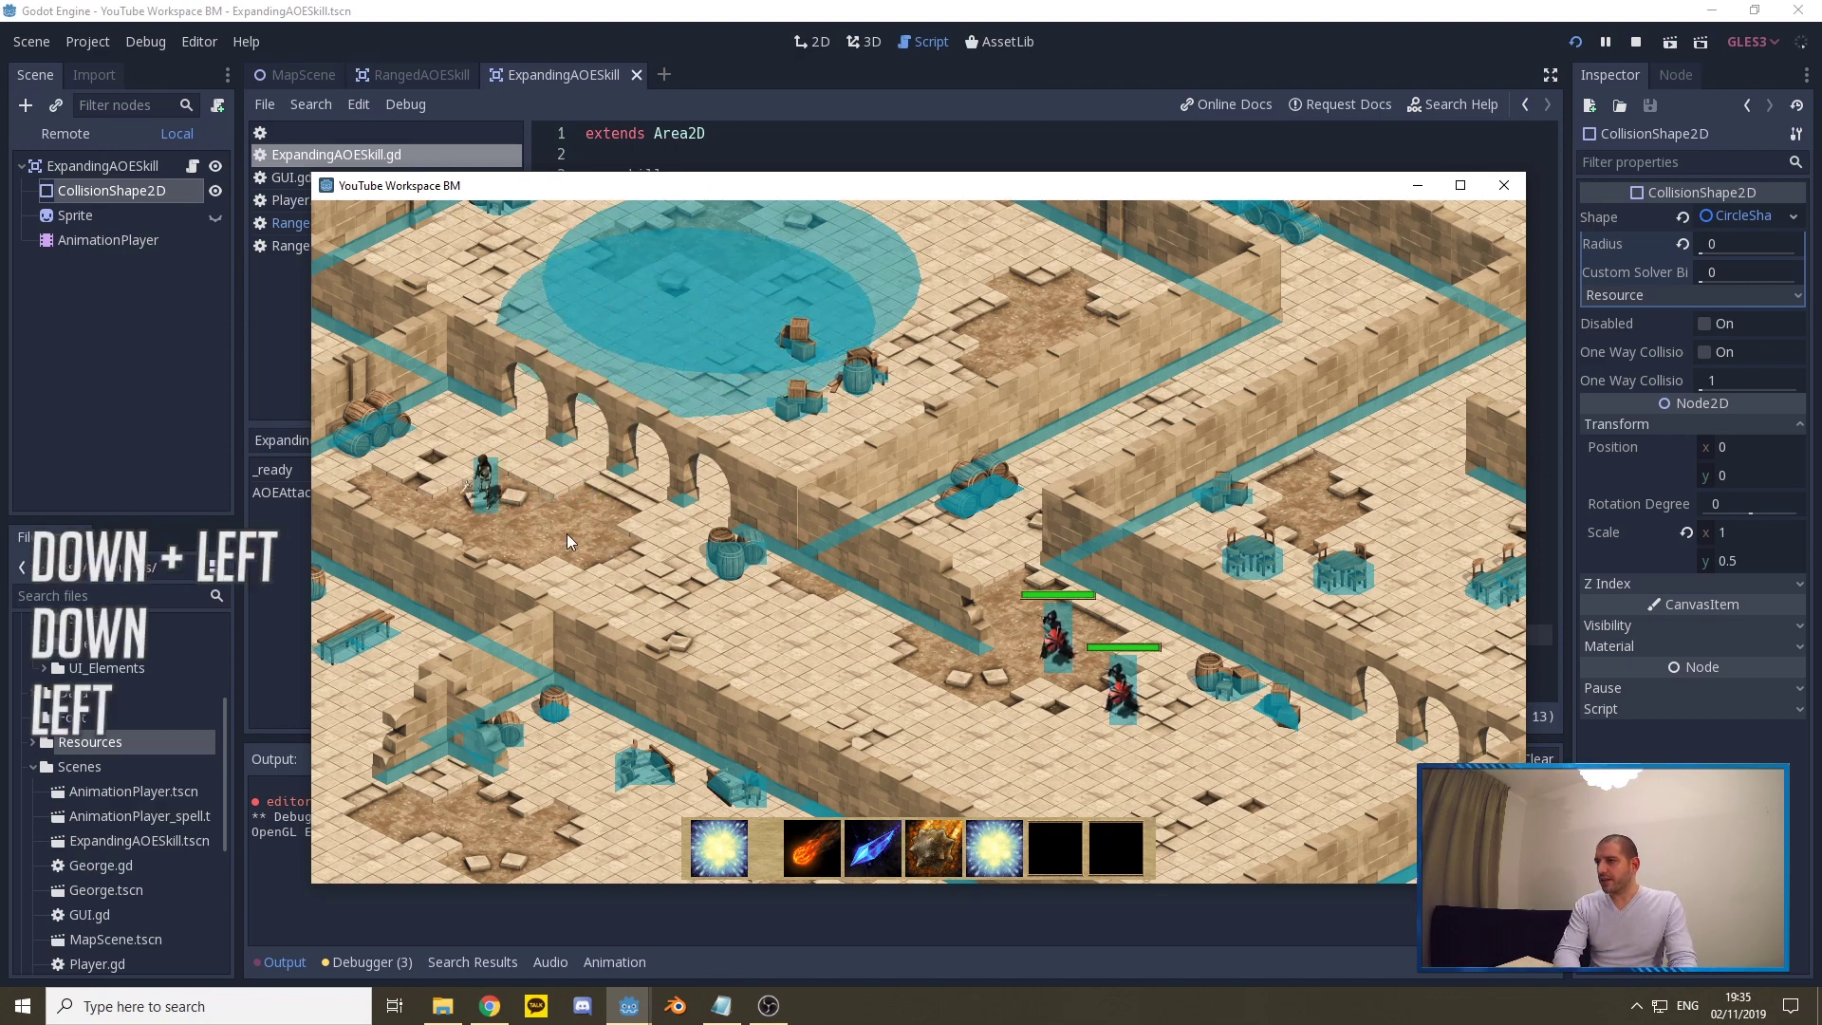
pyautogui.click(560, 534)
pyautogui.hotkey('Down', 'Right')
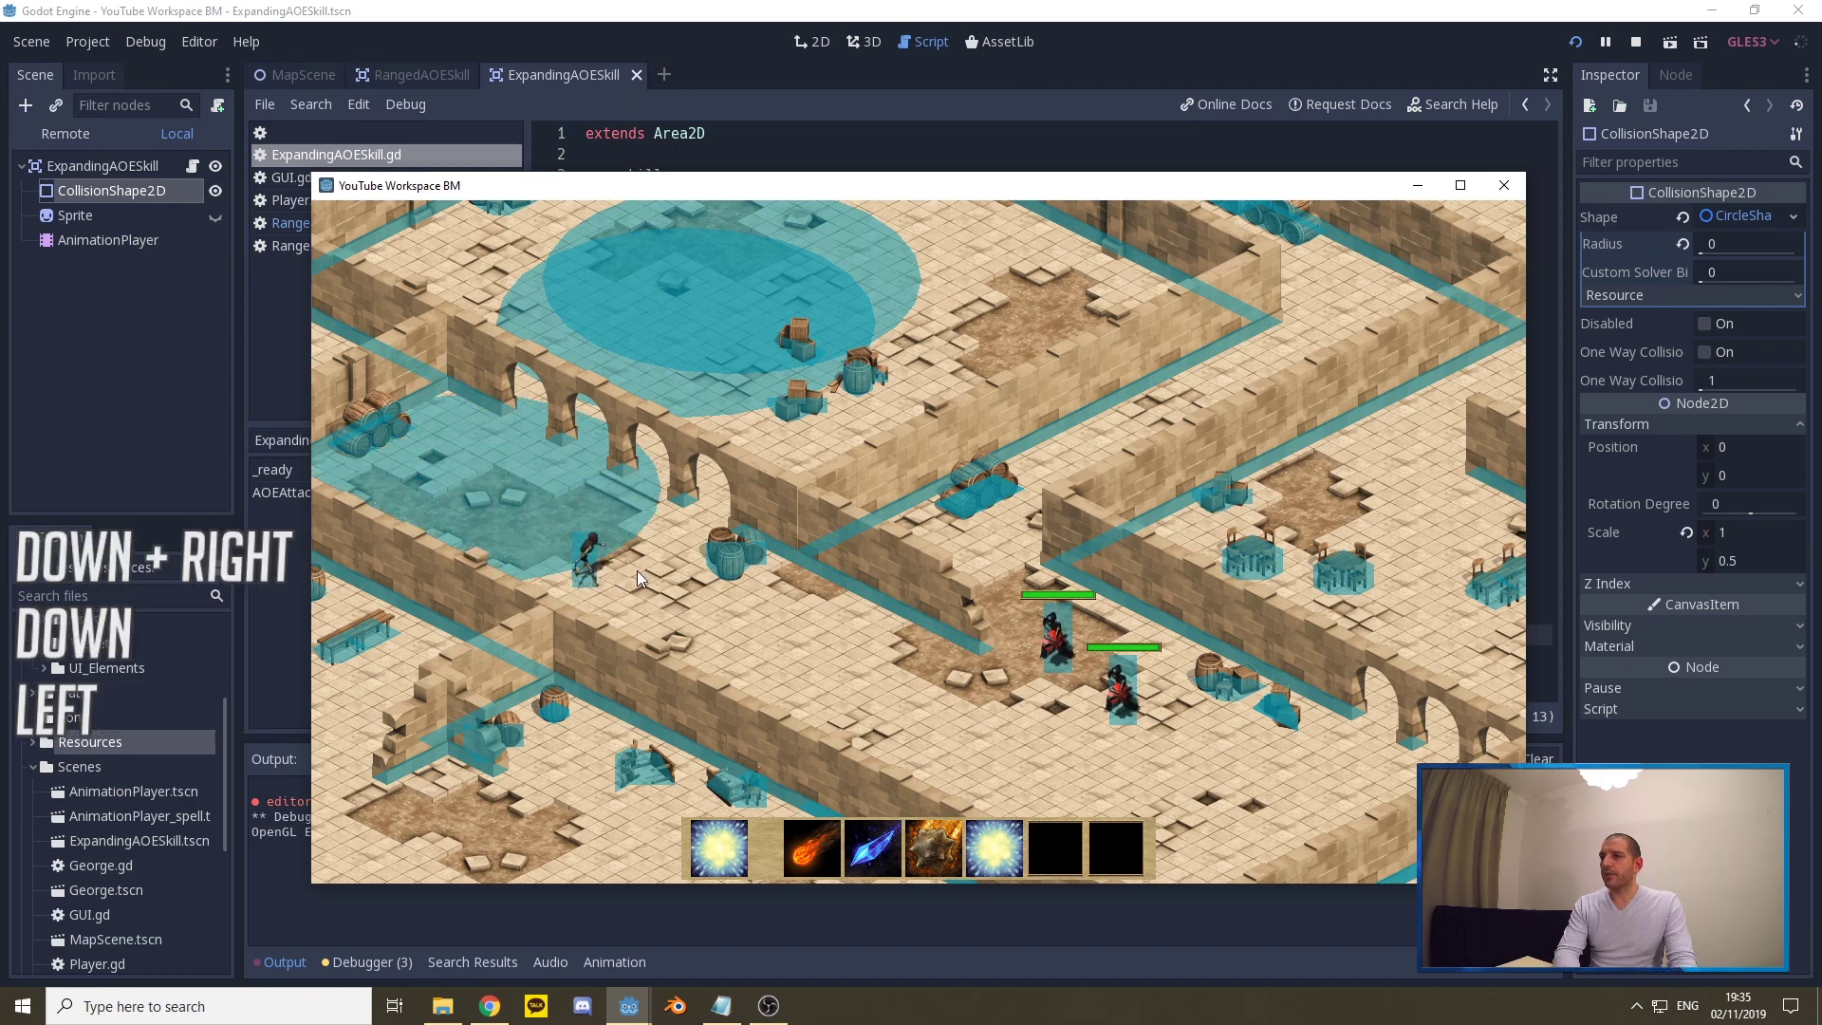
pyautogui.click(674, 570)
pyautogui.press('Right')
pyautogui.hotkey('Down', 'Right')
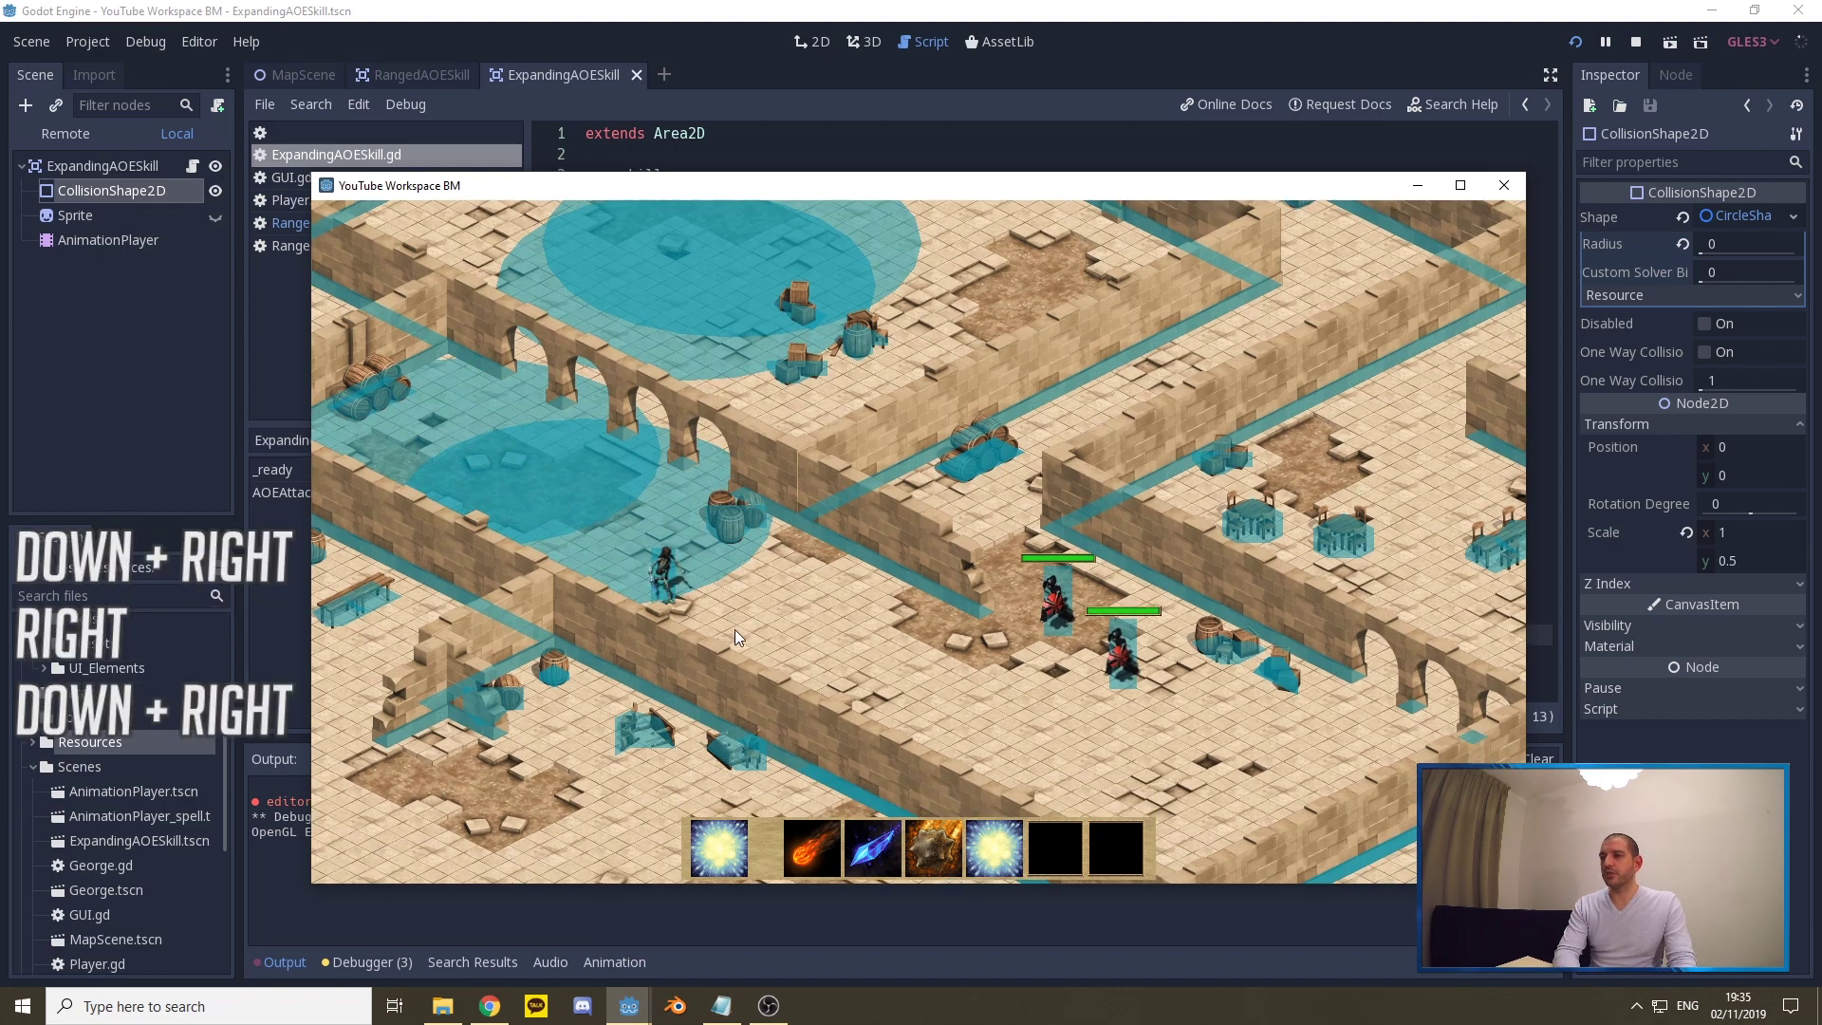
pyautogui.press('Right')
pyautogui.click(806, 628)
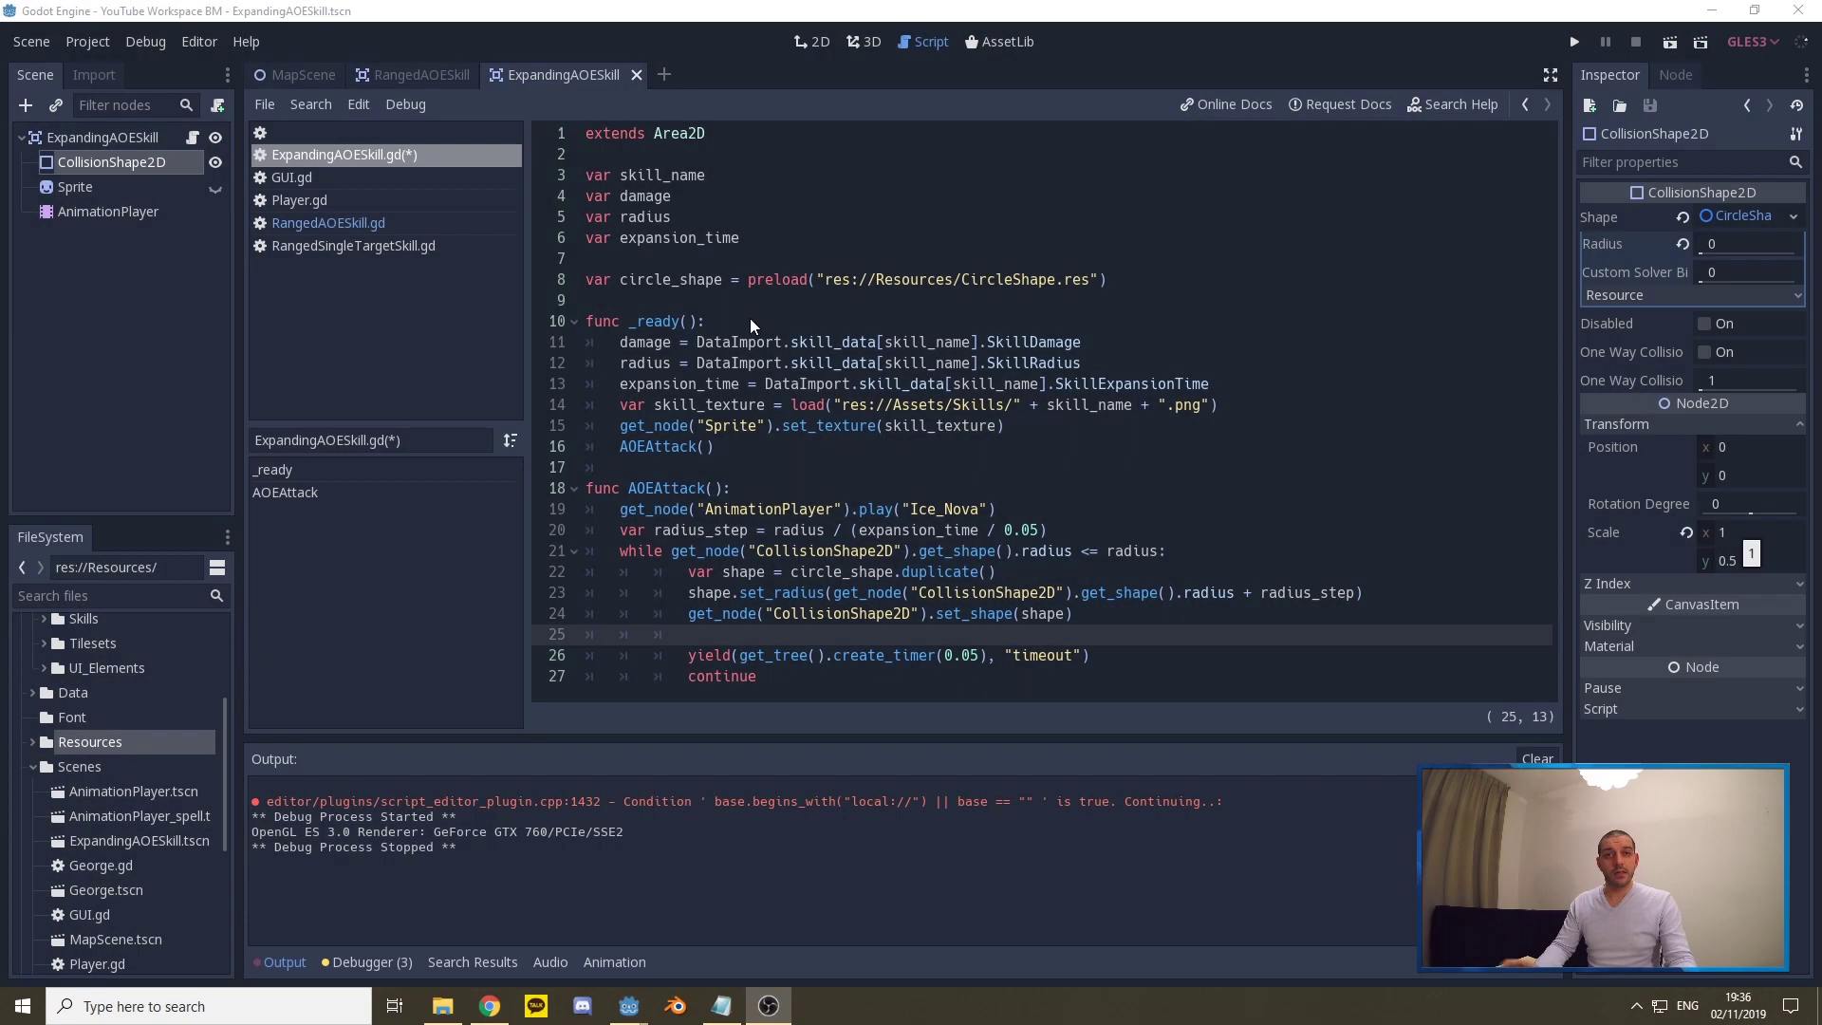
# - Add a line below expansion_time and paste the overlapping-targets damage loop into the growth loop
pyautogui.click(765, 239)
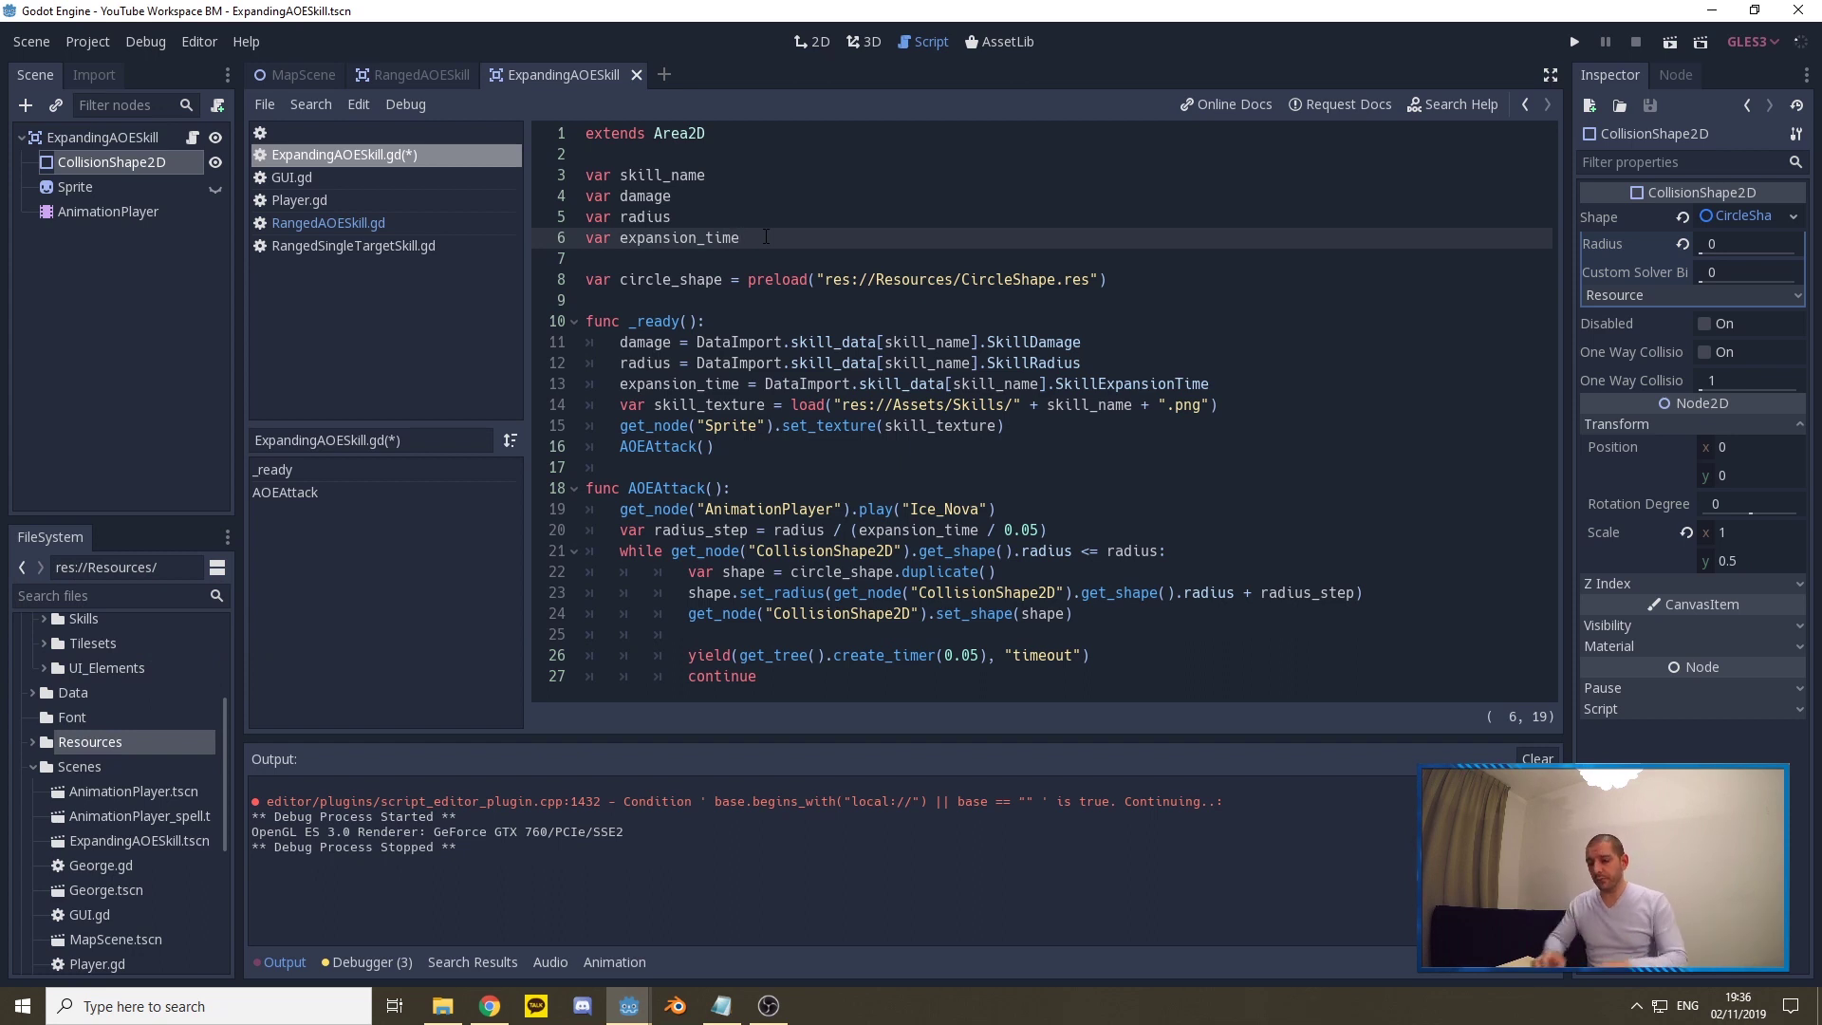
pyautogui.press('Return')
pyautogui.write('var ')
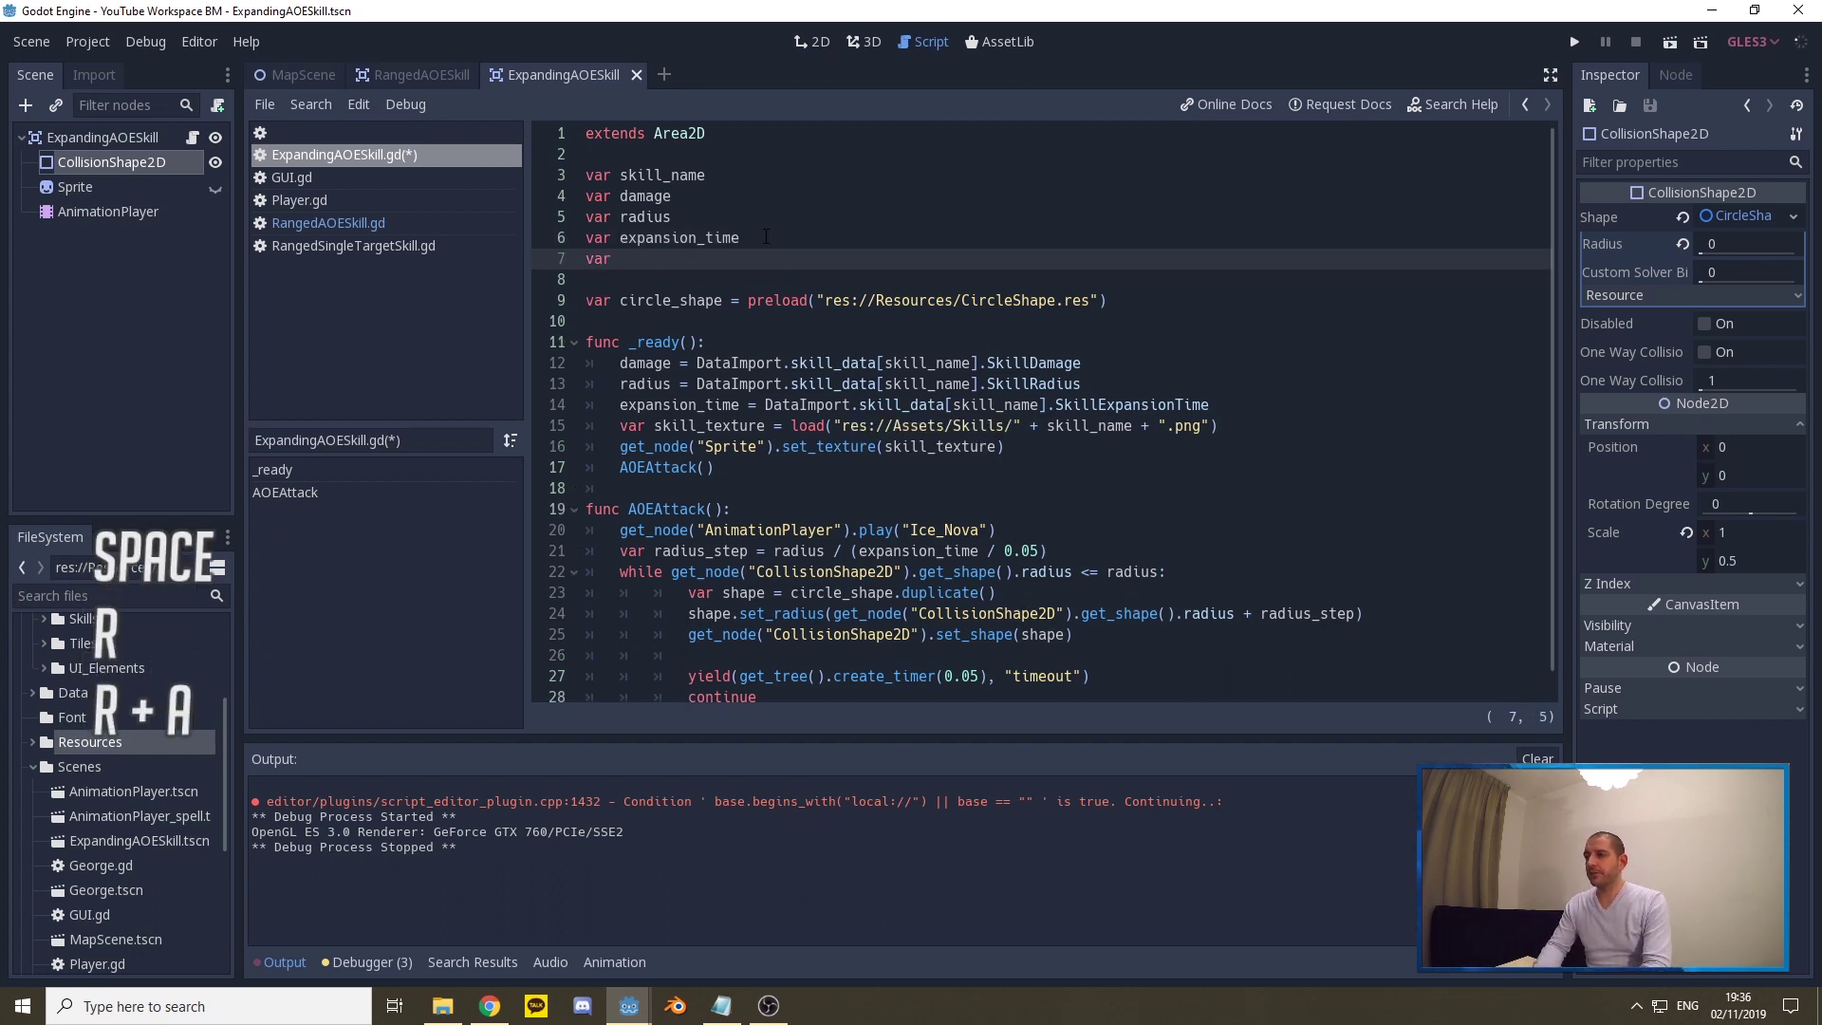
pyautogui.write('damaged')
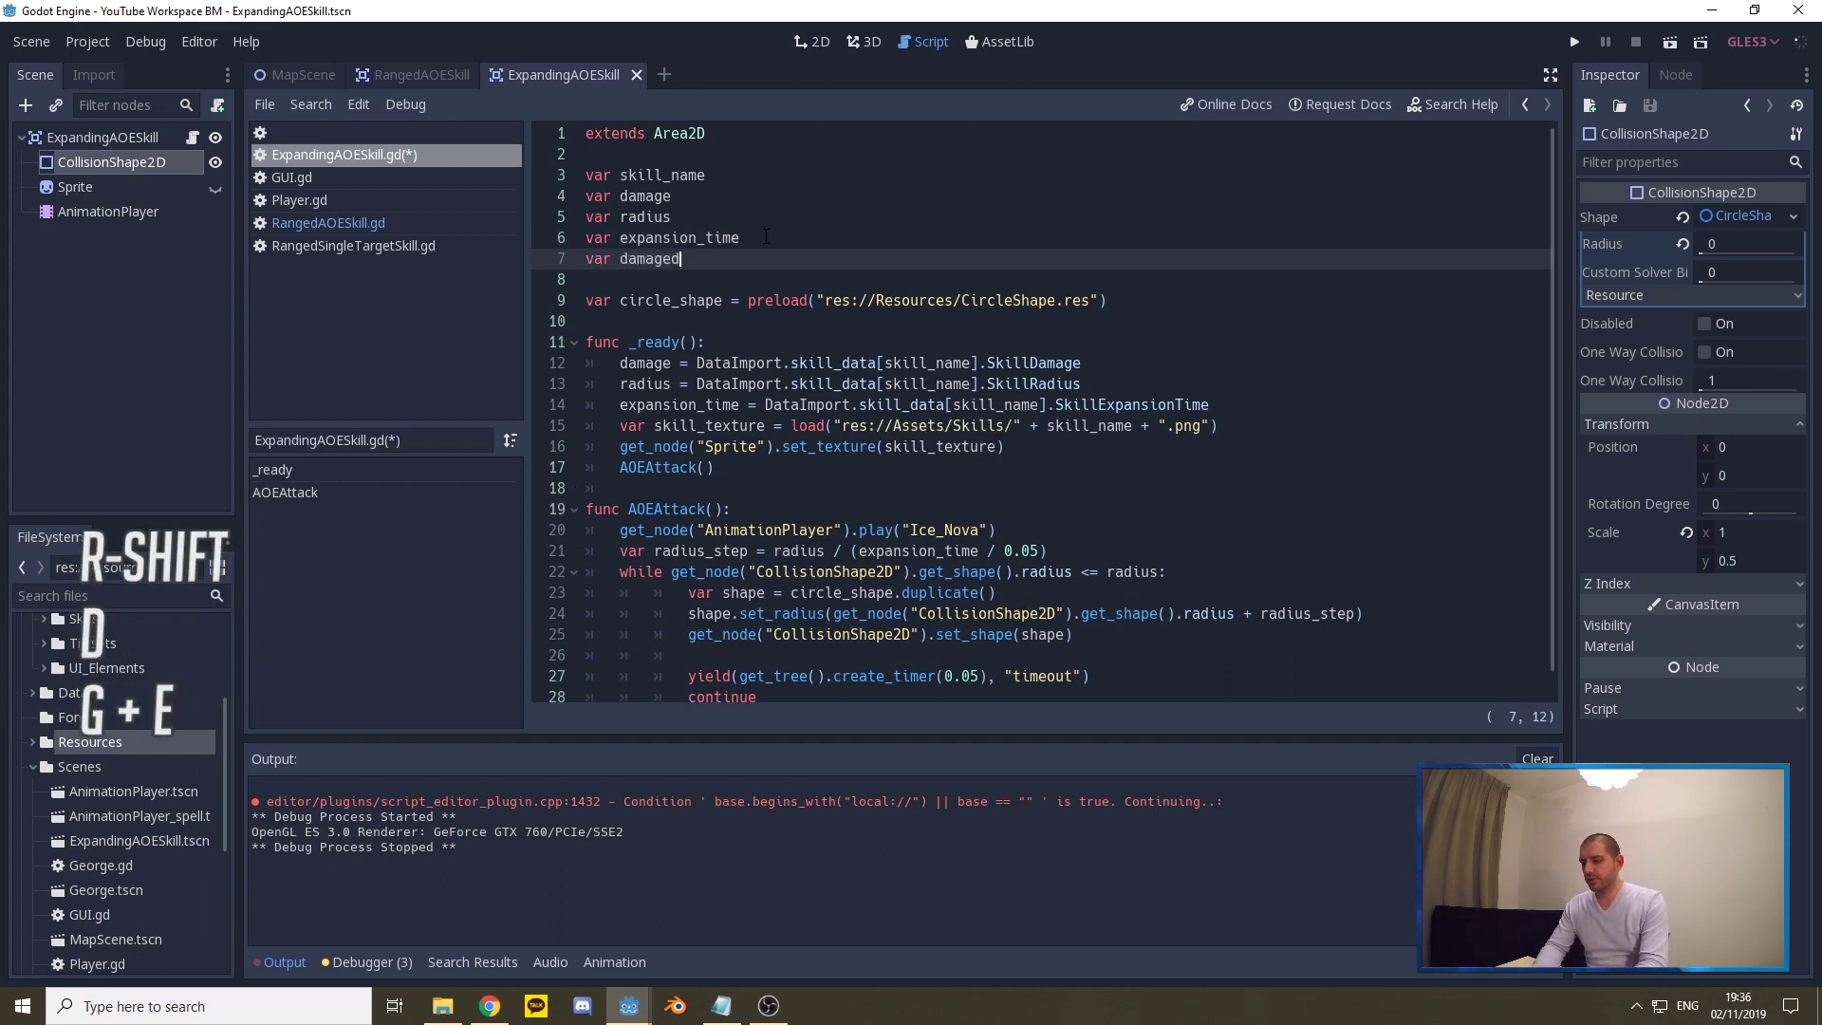
pyautogui.write('_targets')
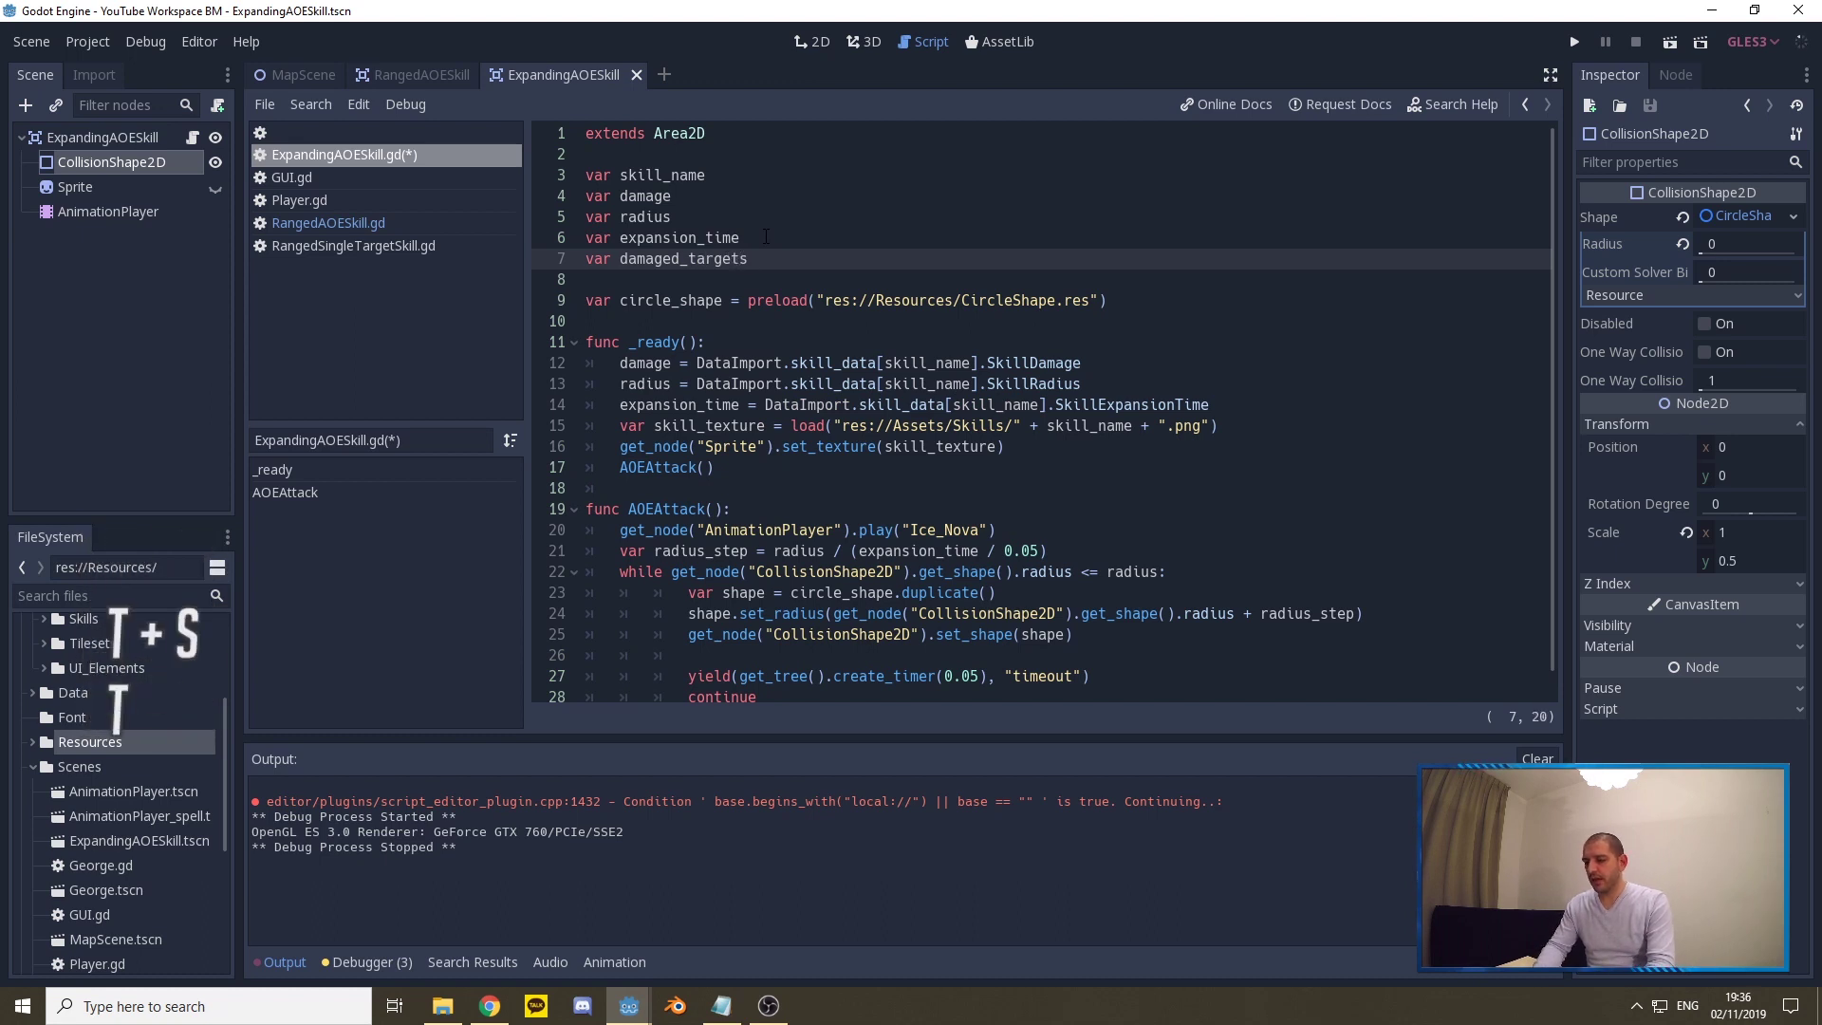
pyautogui.write(' = []')
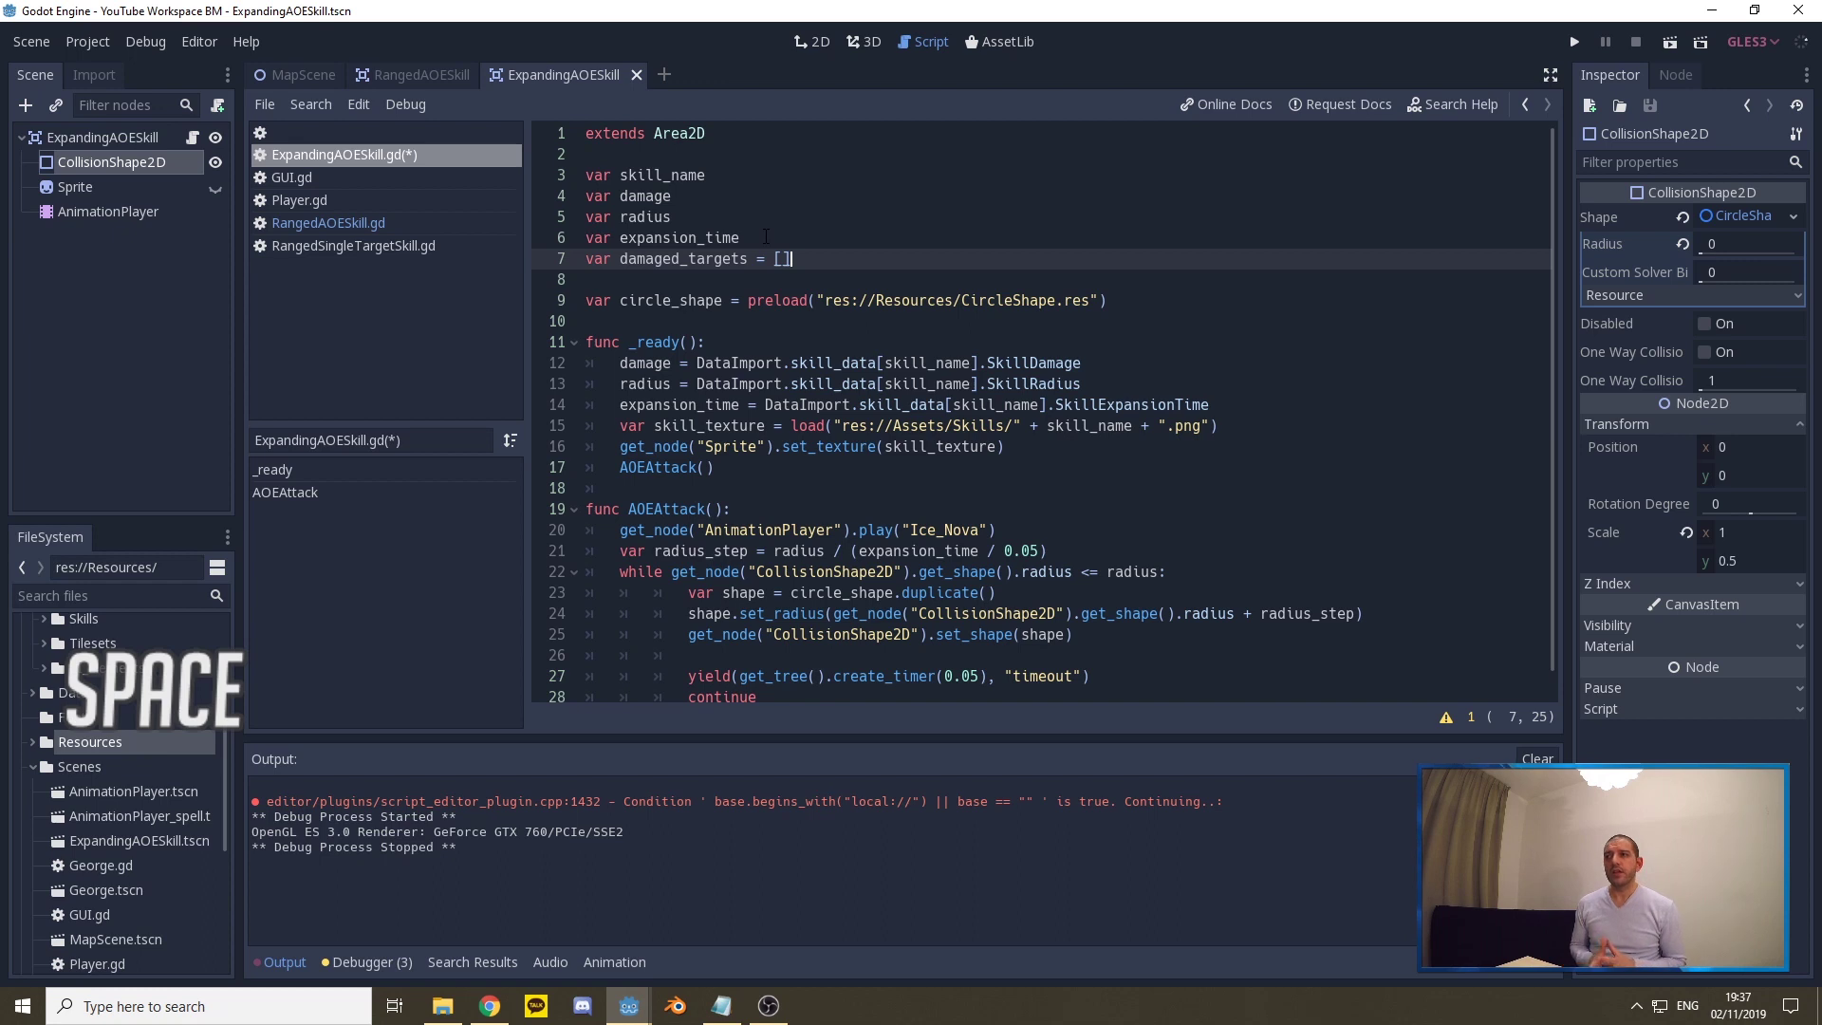
pyautogui.scroll(-1, 766, 235)
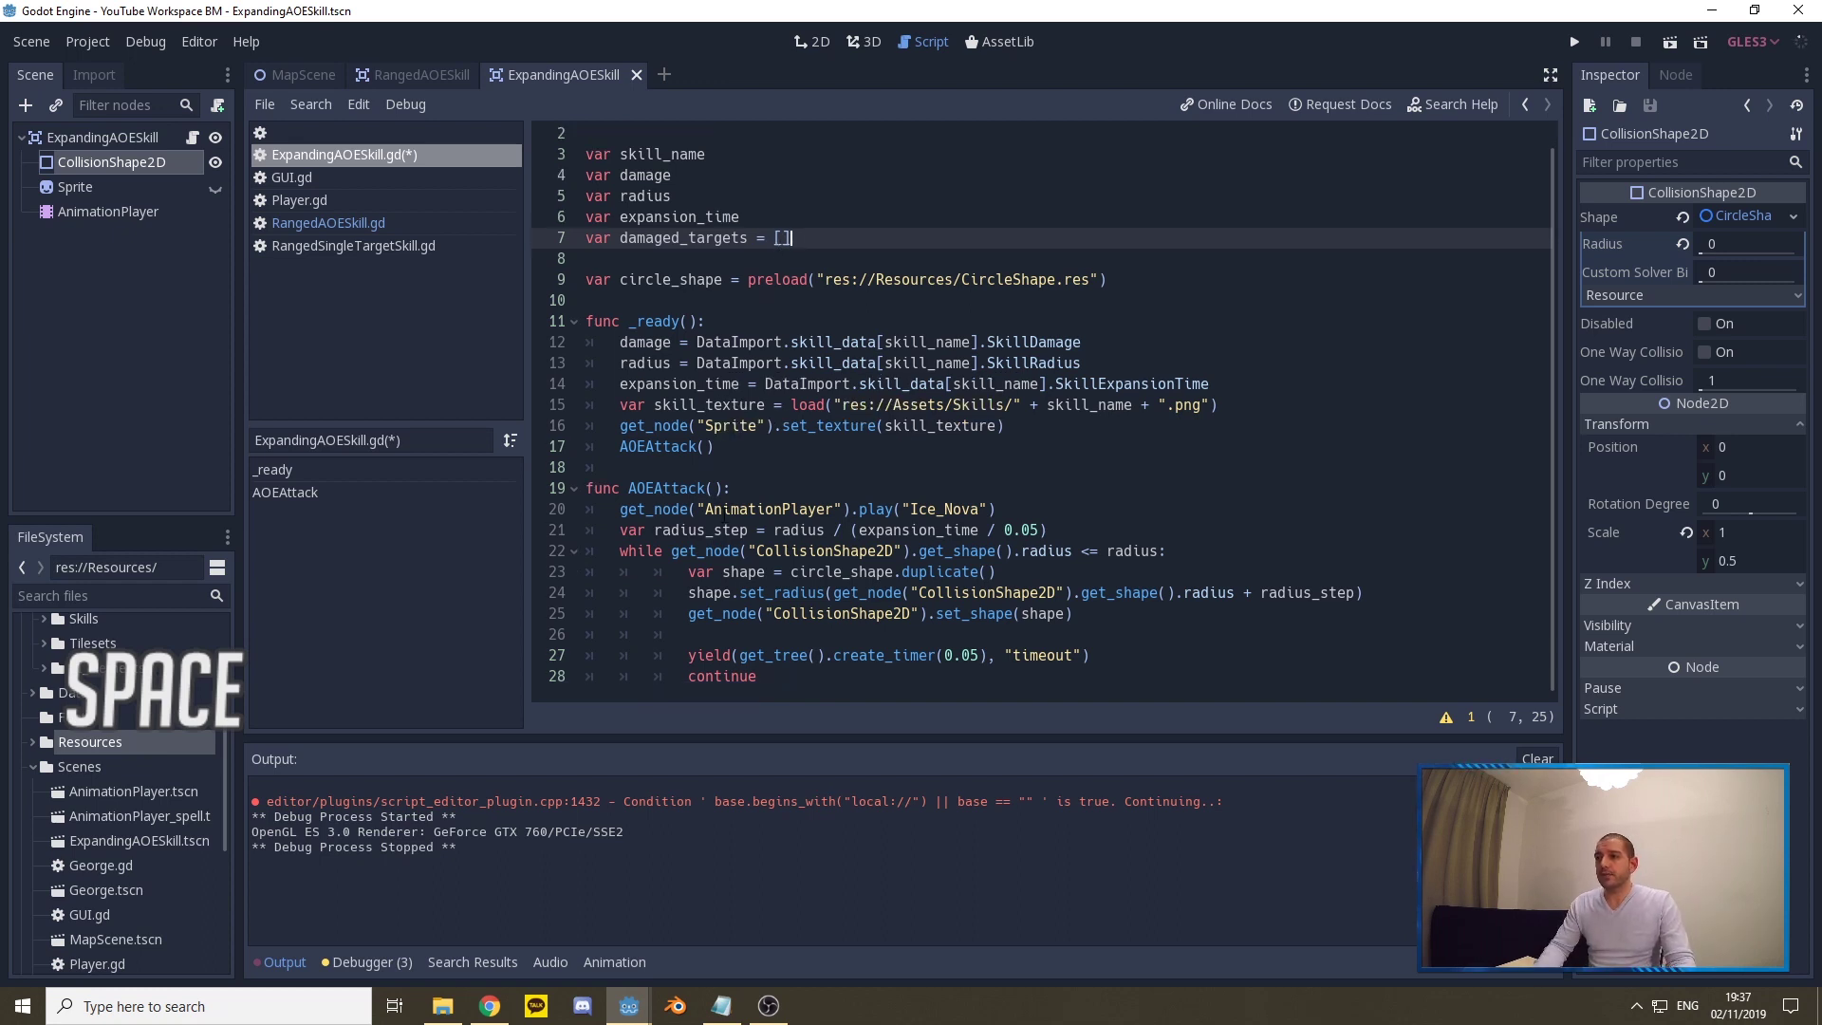
pyautogui.click(713, 636)
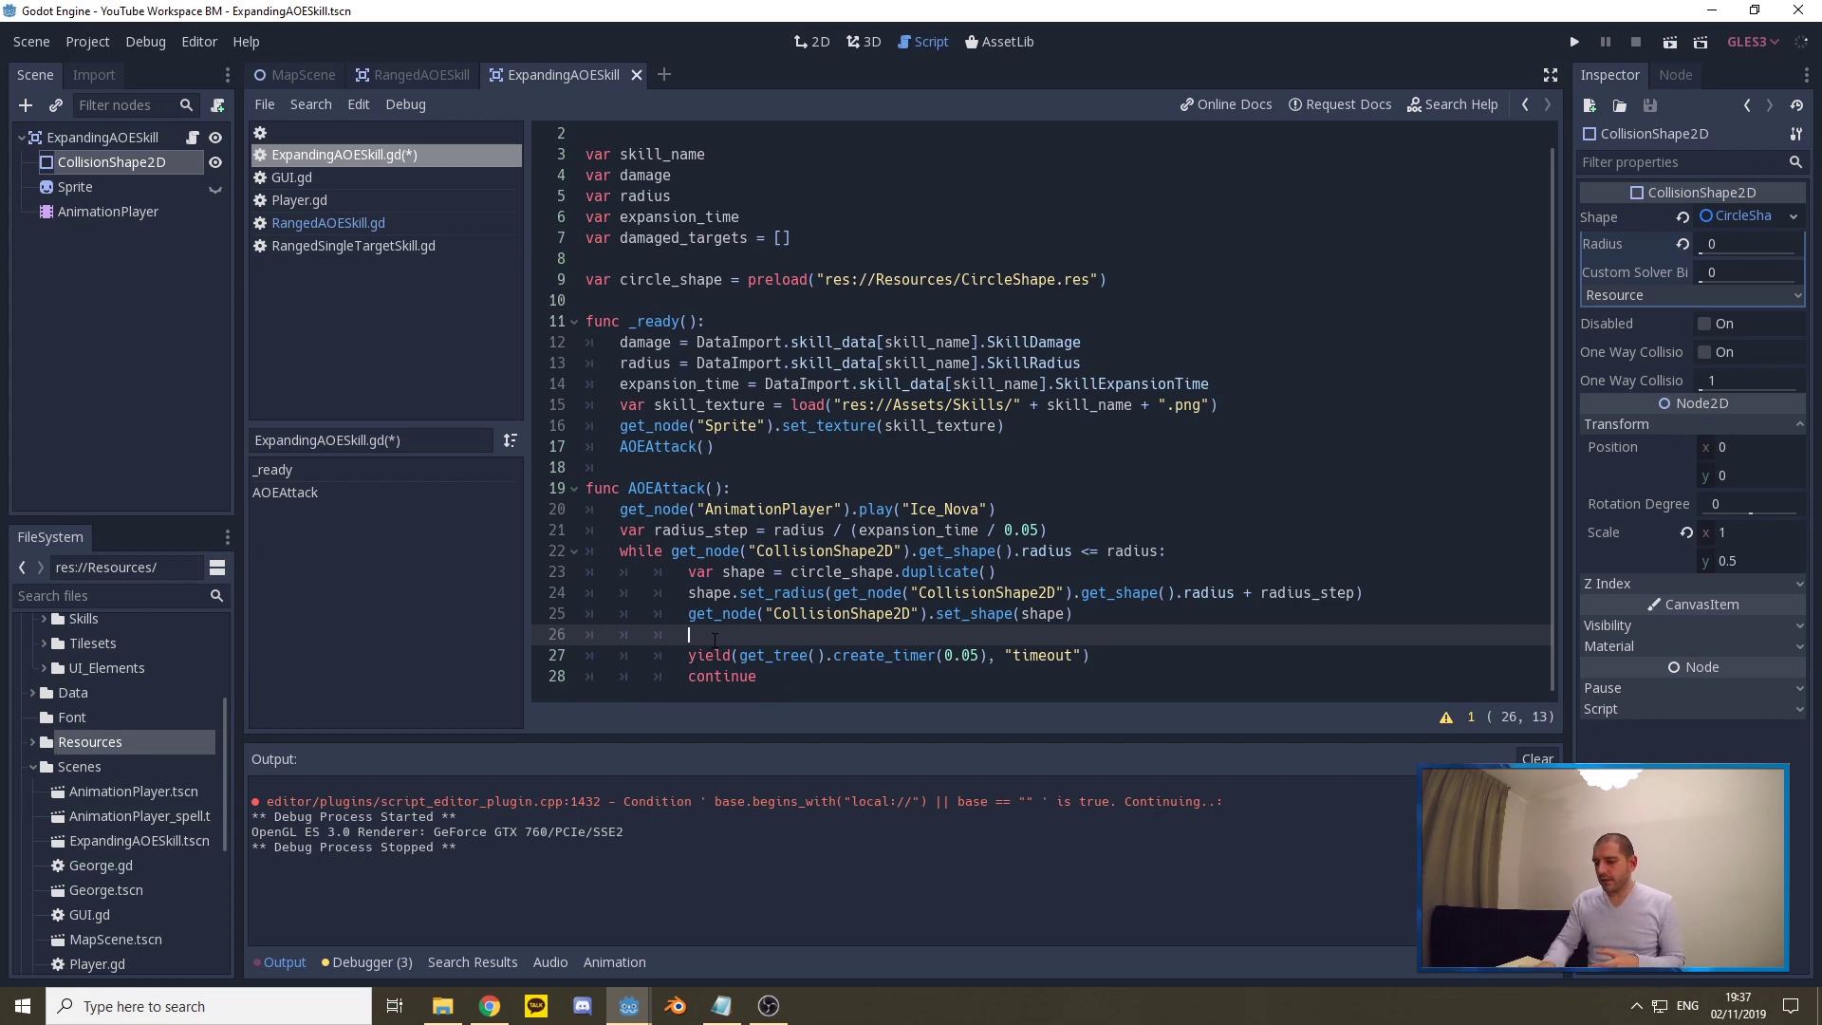
pyautogui.write('var targets = get_overlapping_bodies() \t\t\tfor target in targets: \t\t\t\tif damaged_targets.has(target): \t\t\t\t\tcontinue \t\t\t\telse: \t\t\t\t\ttarget.OnHit(damage) \t\t\t\t\tdamaged_targets.append(target)')
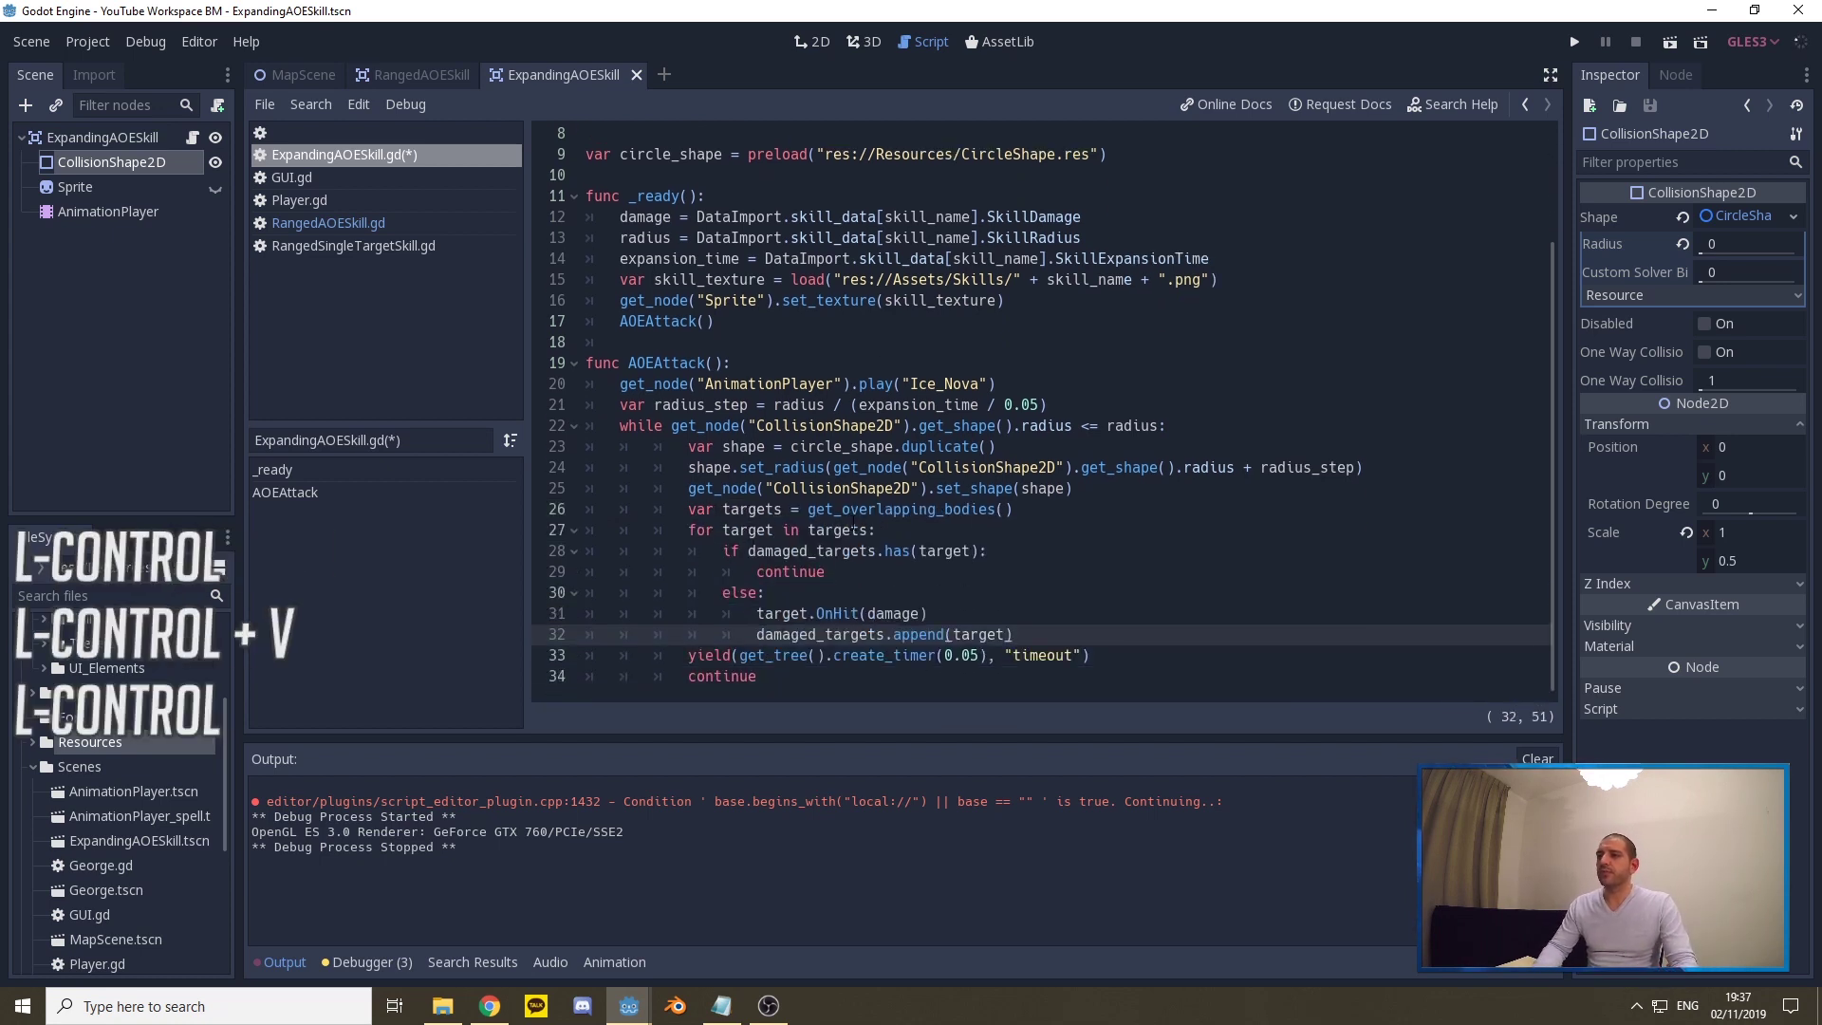
pyautogui.moveTo(808, 509); pyautogui.dragTo(972, 507)
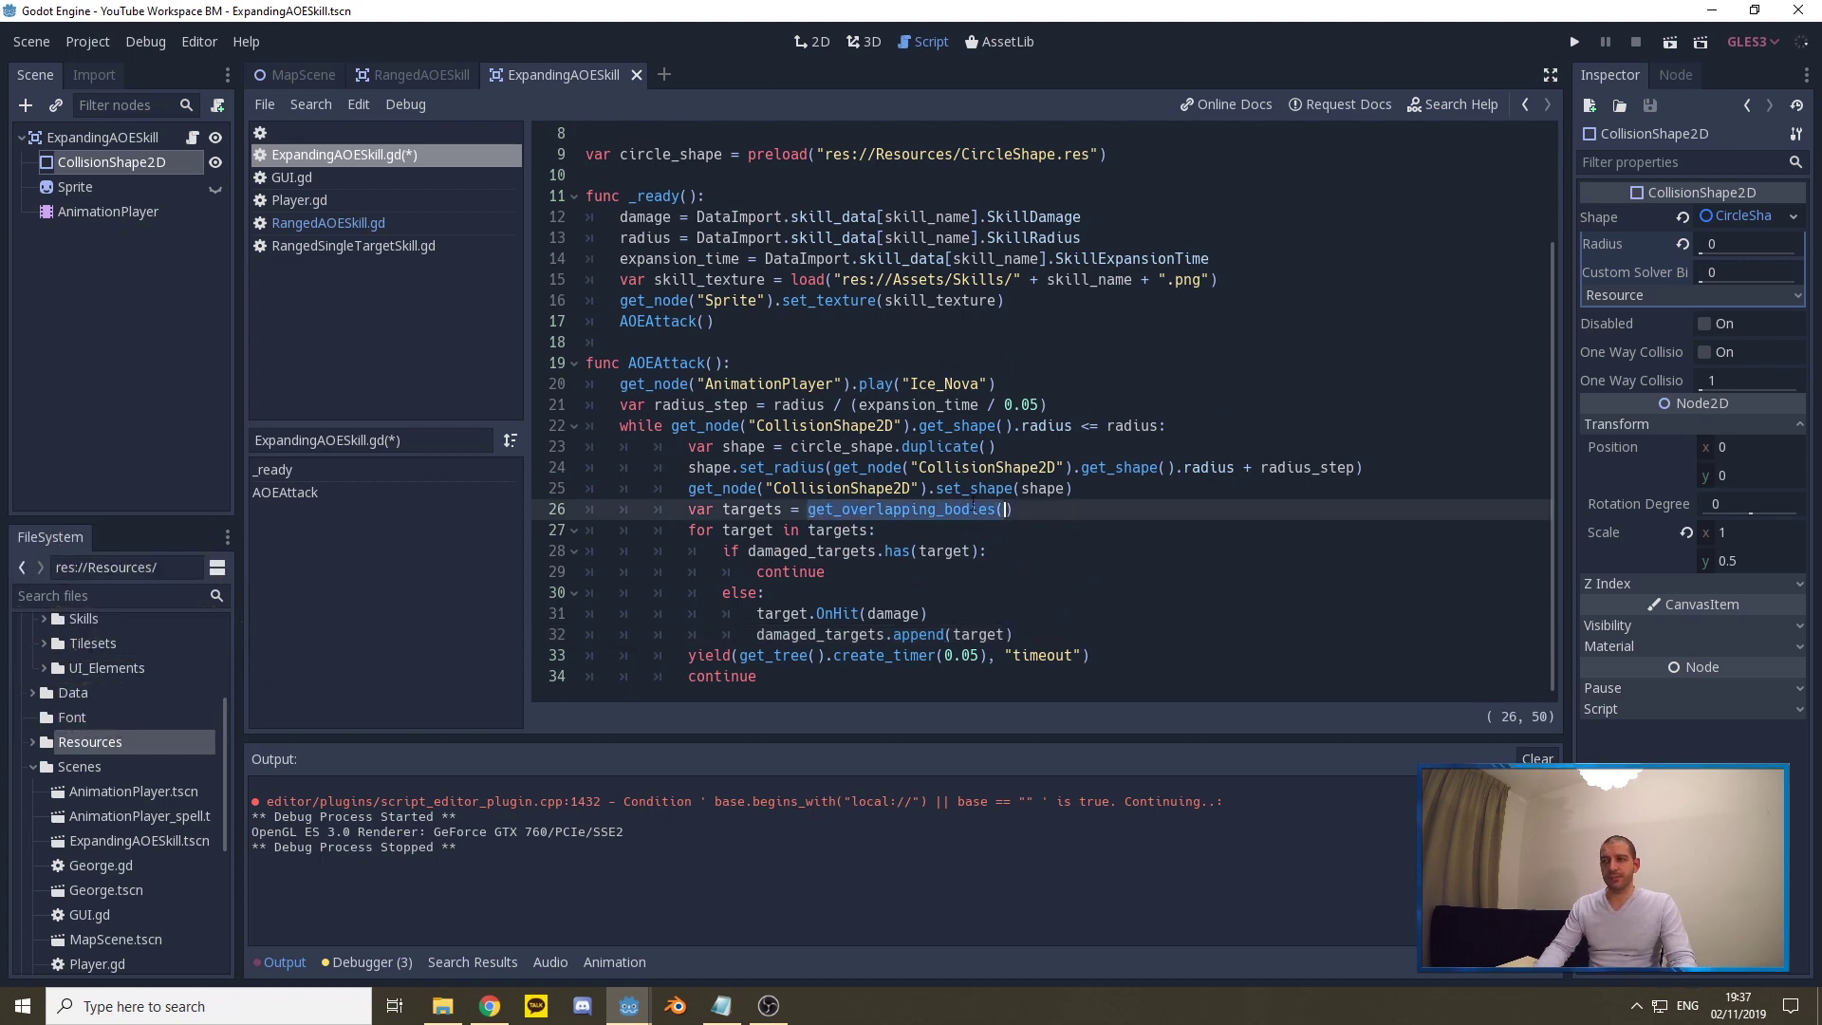
pyautogui.moveTo(725, 508); pyautogui.dragTo(777, 509)
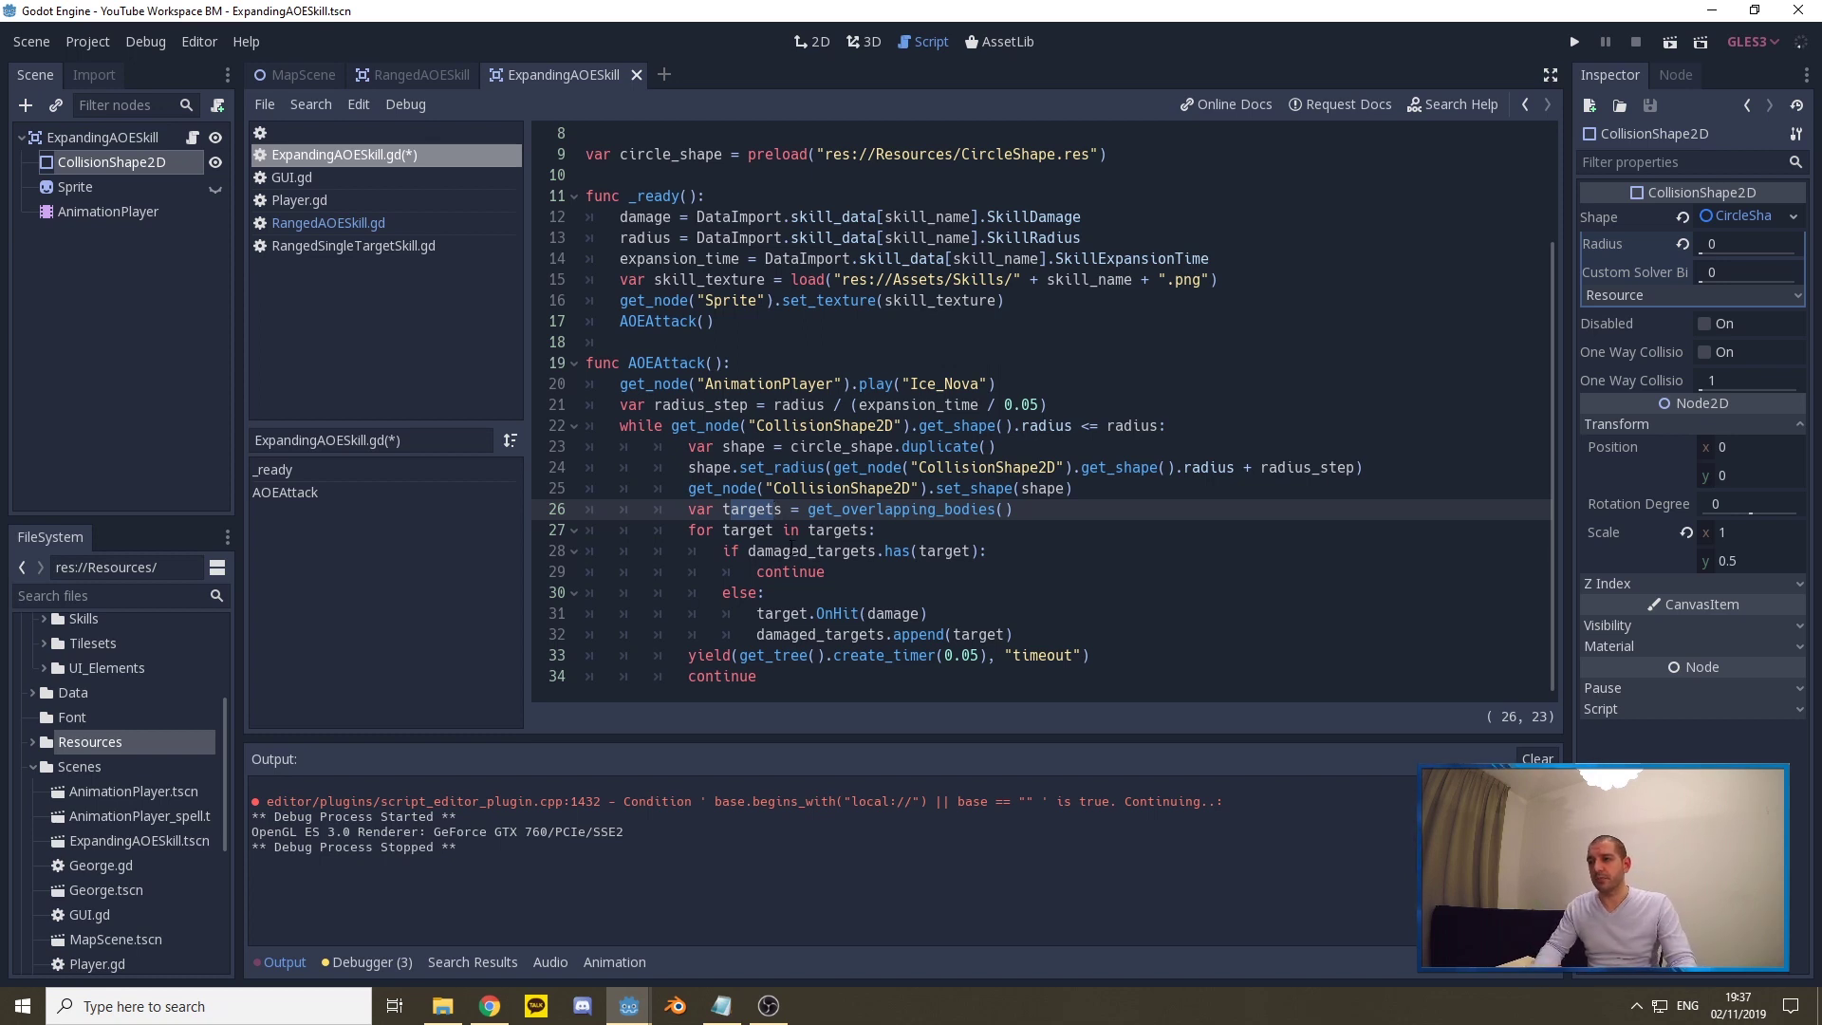
pyautogui.doubleClick(748, 530)
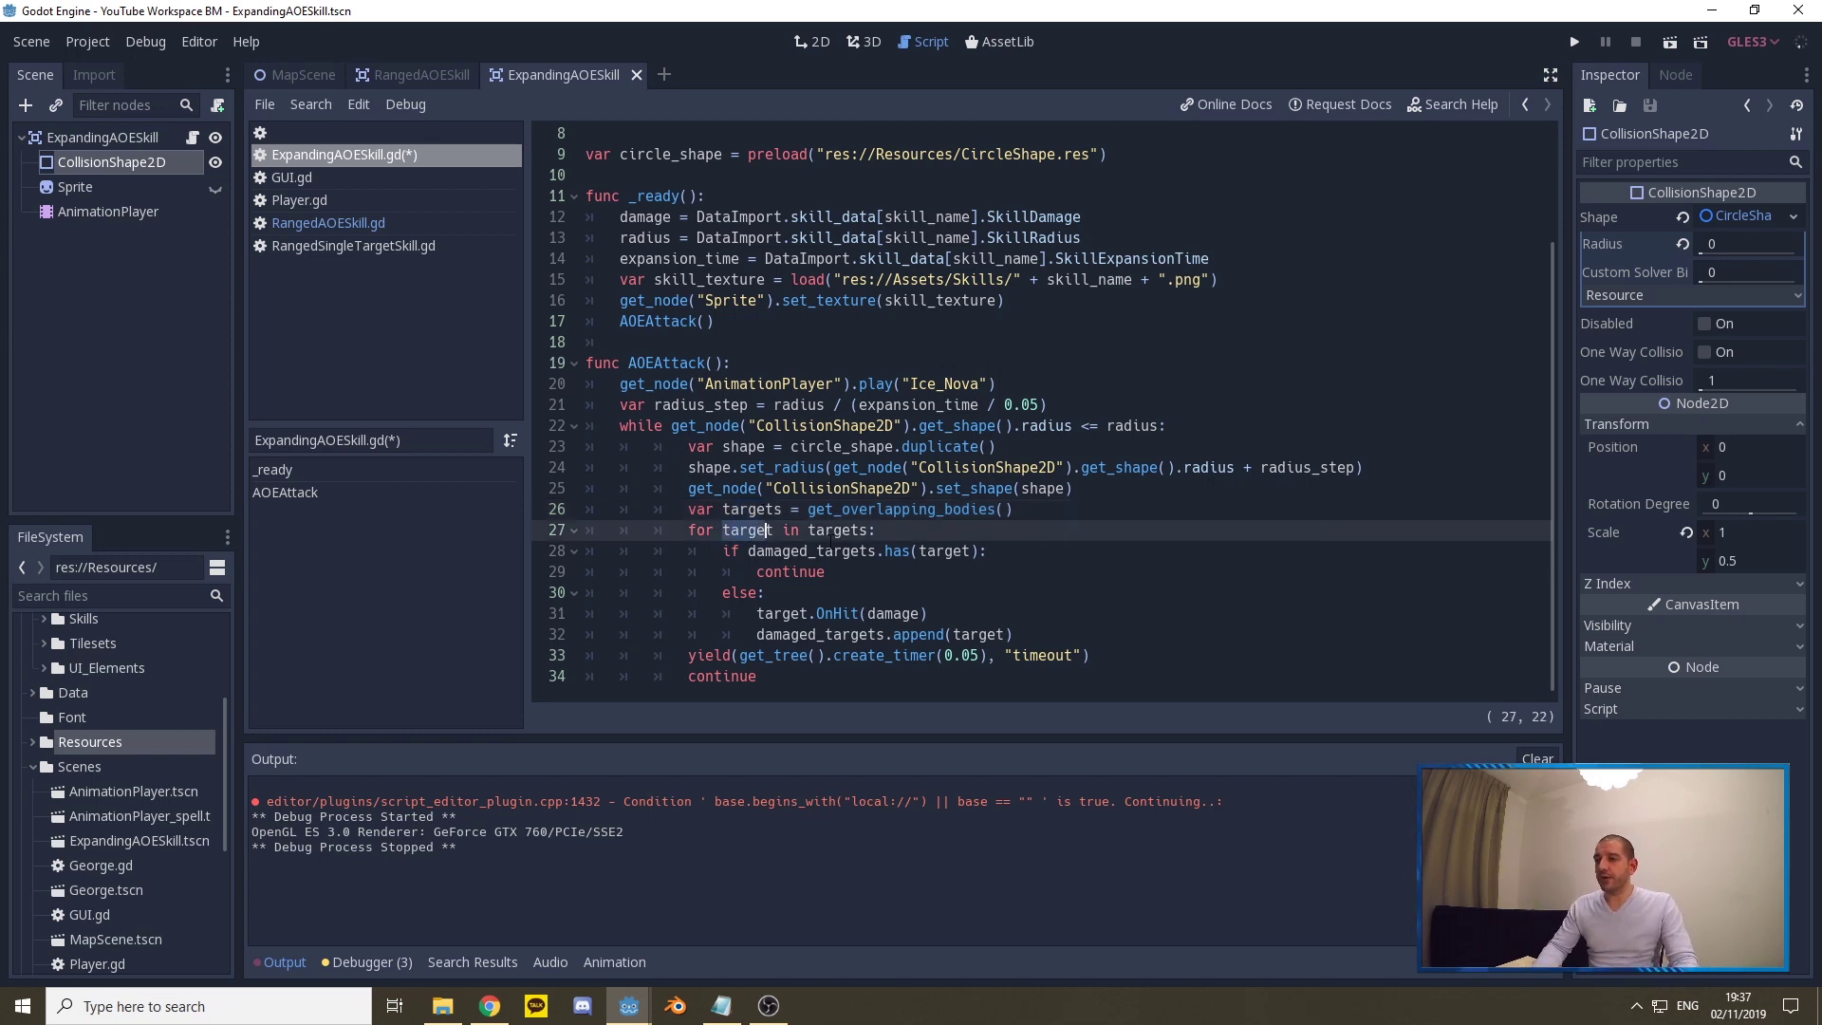
pyautogui.click(807, 529)
pyautogui.moveTo(807, 530); pyautogui.dragTo(871, 529)
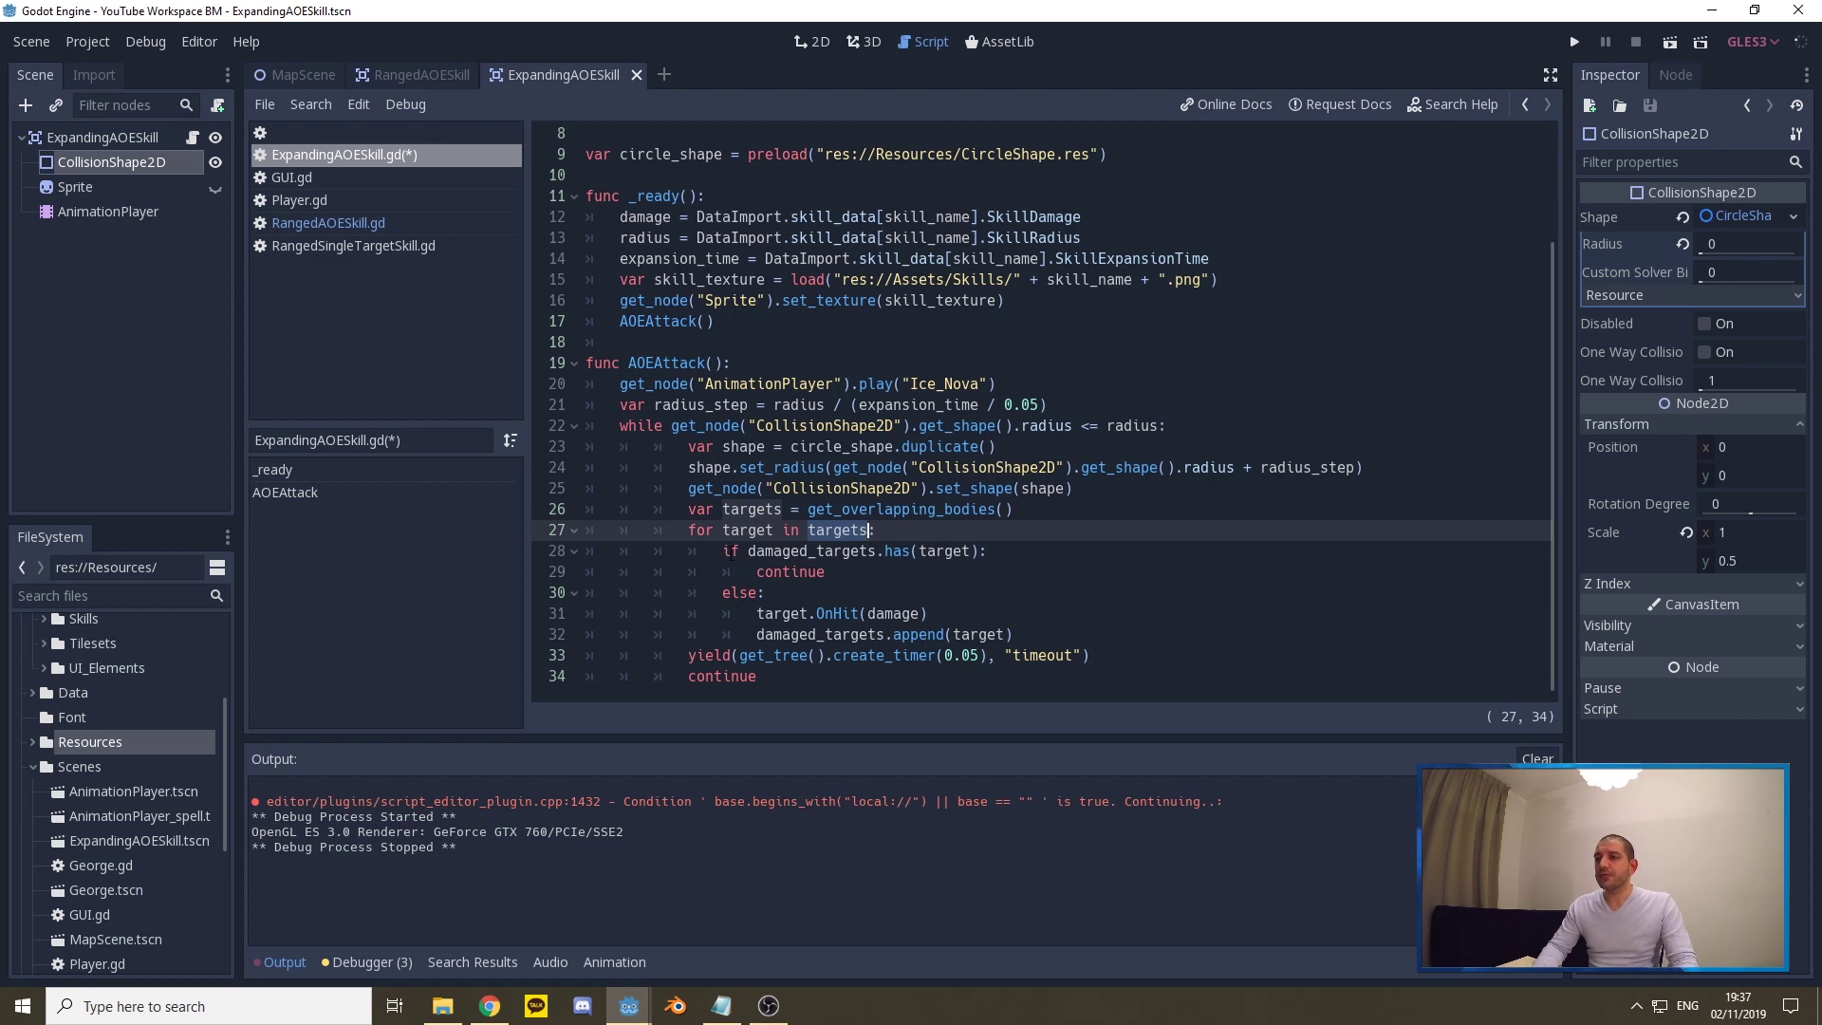
pyautogui.moveTo(747, 550); pyautogui.dragTo(838, 552)
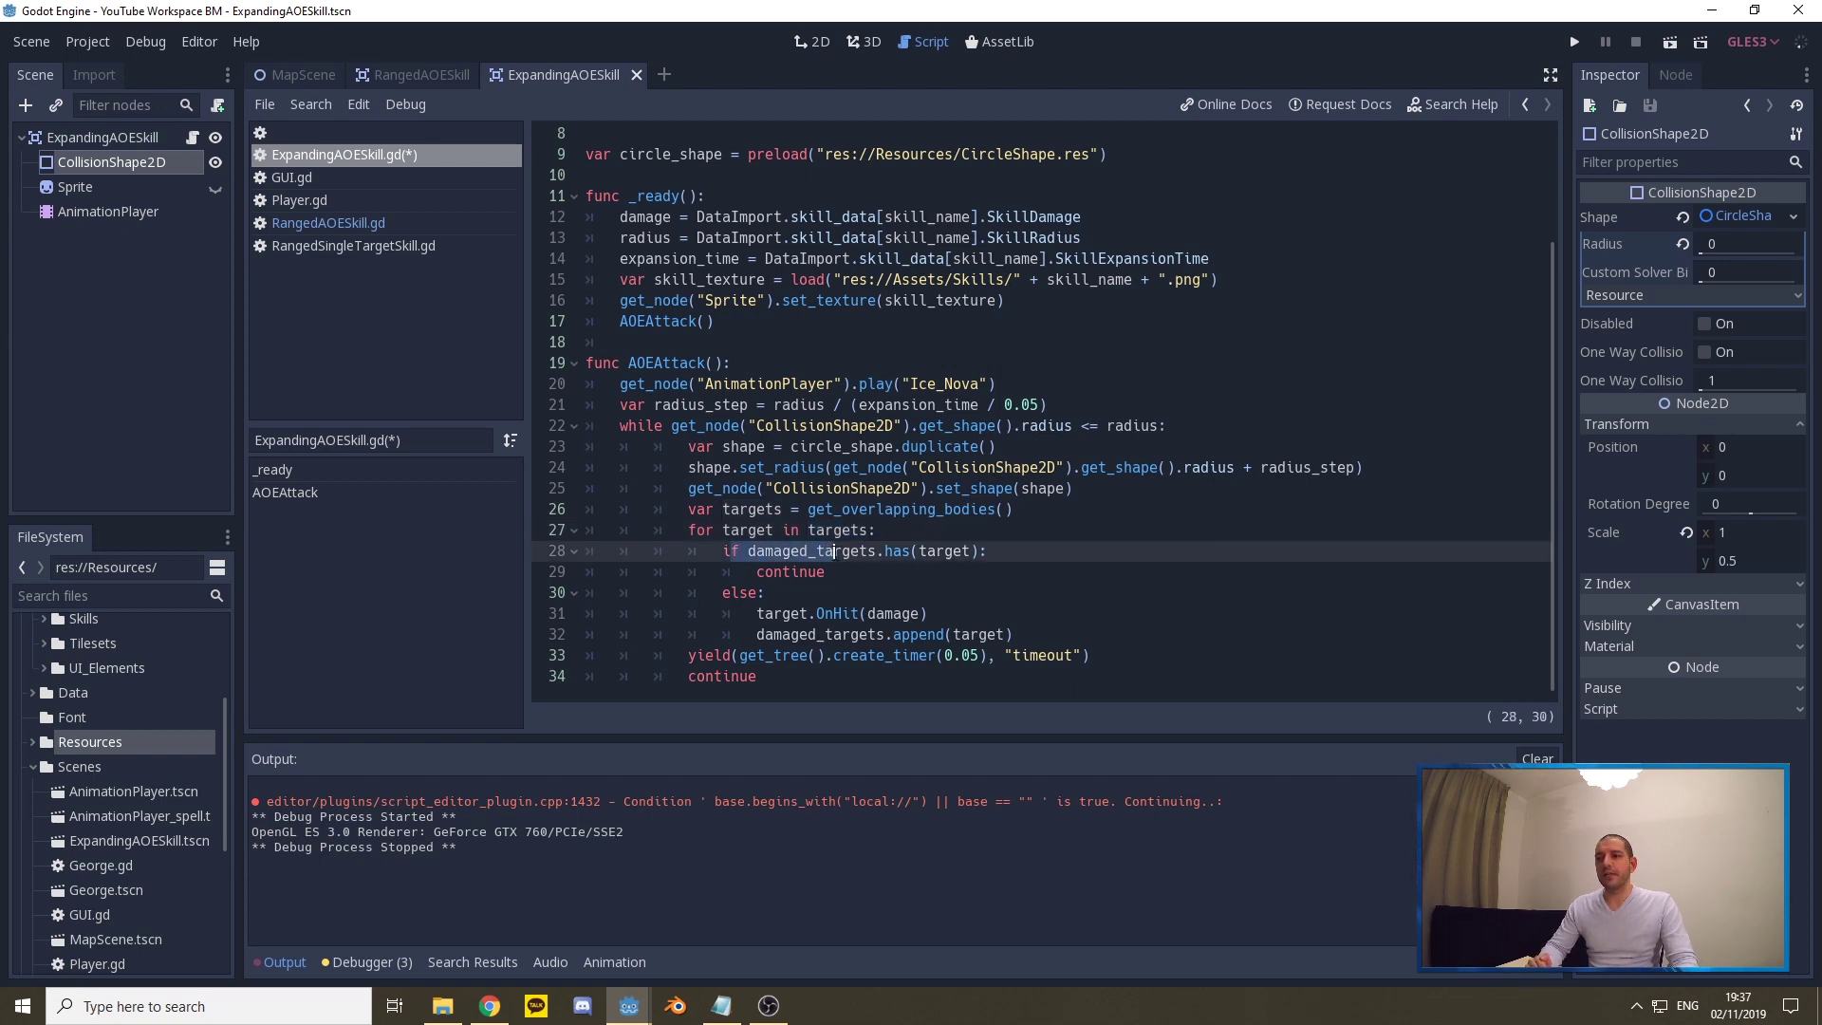
pyautogui.moveTo(837, 551); pyautogui.dragTo(872, 552)
pyautogui.click(871, 551)
pyautogui.scroll(3, 810, 248)
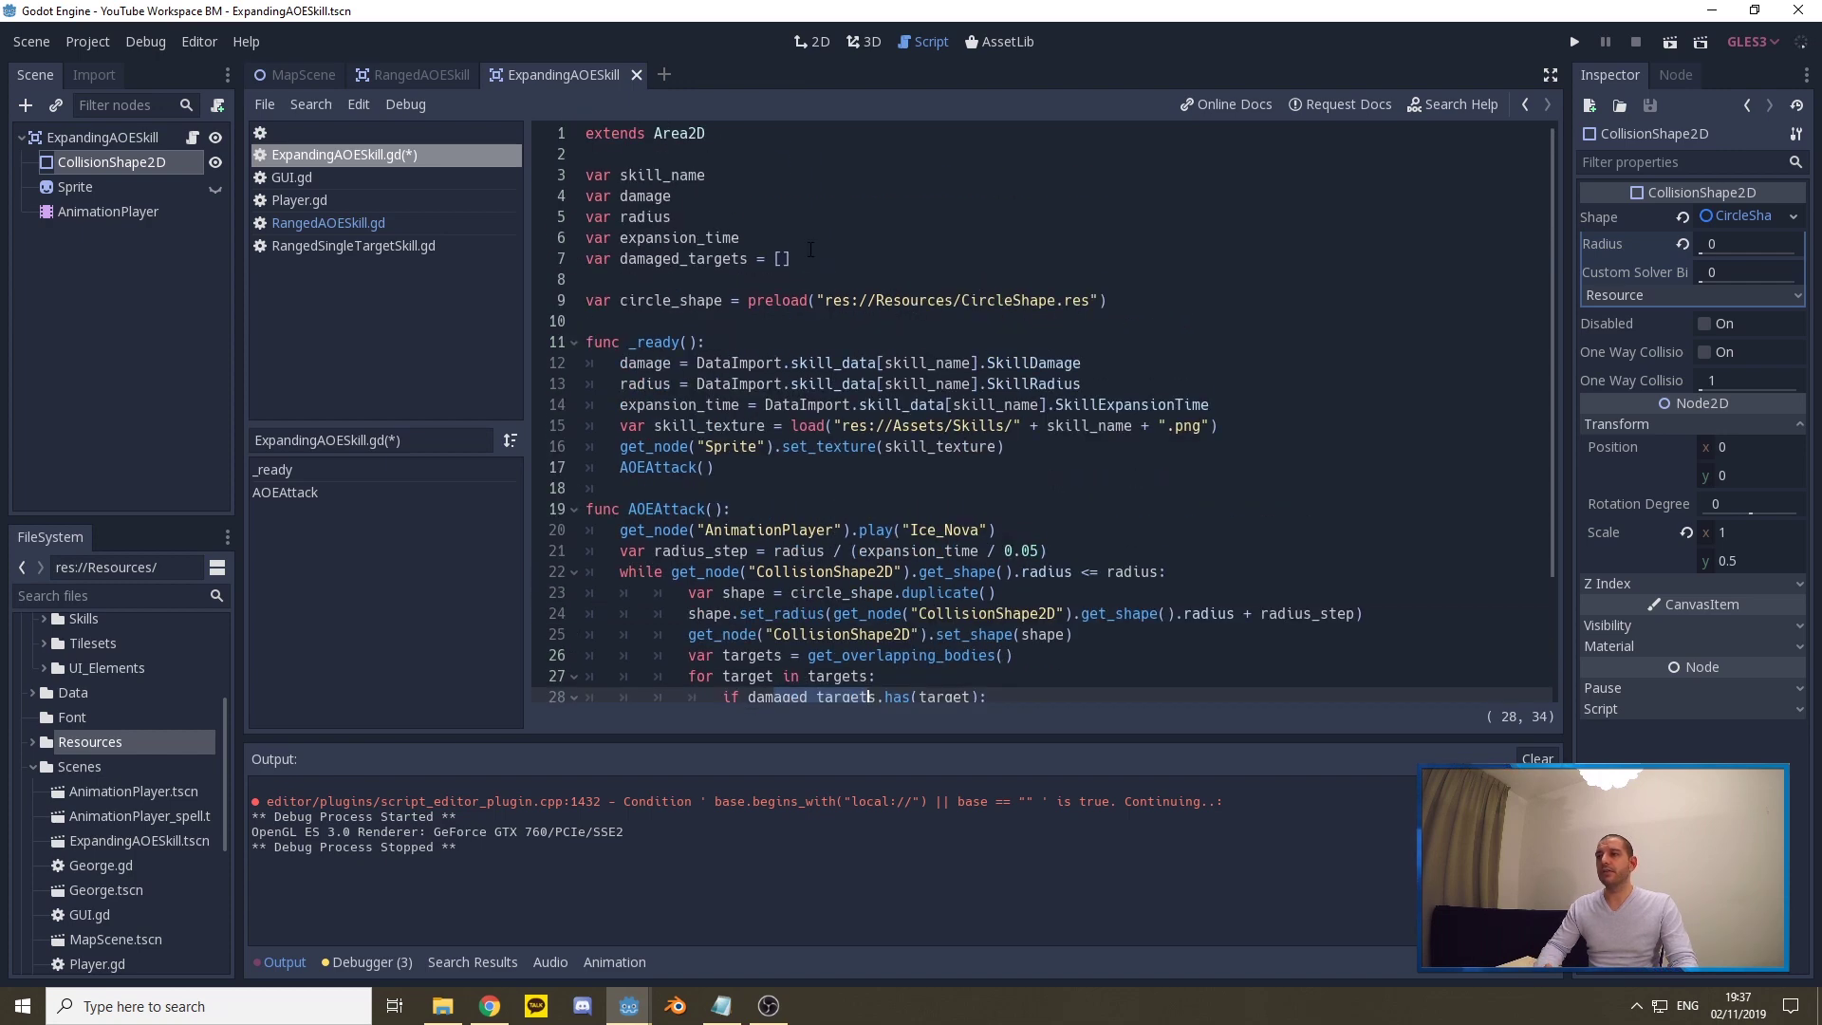
pyautogui.scroll(-3, 809, 291)
pyautogui.moveTo(885, 551); pyautogui.dragTo(983, 551)
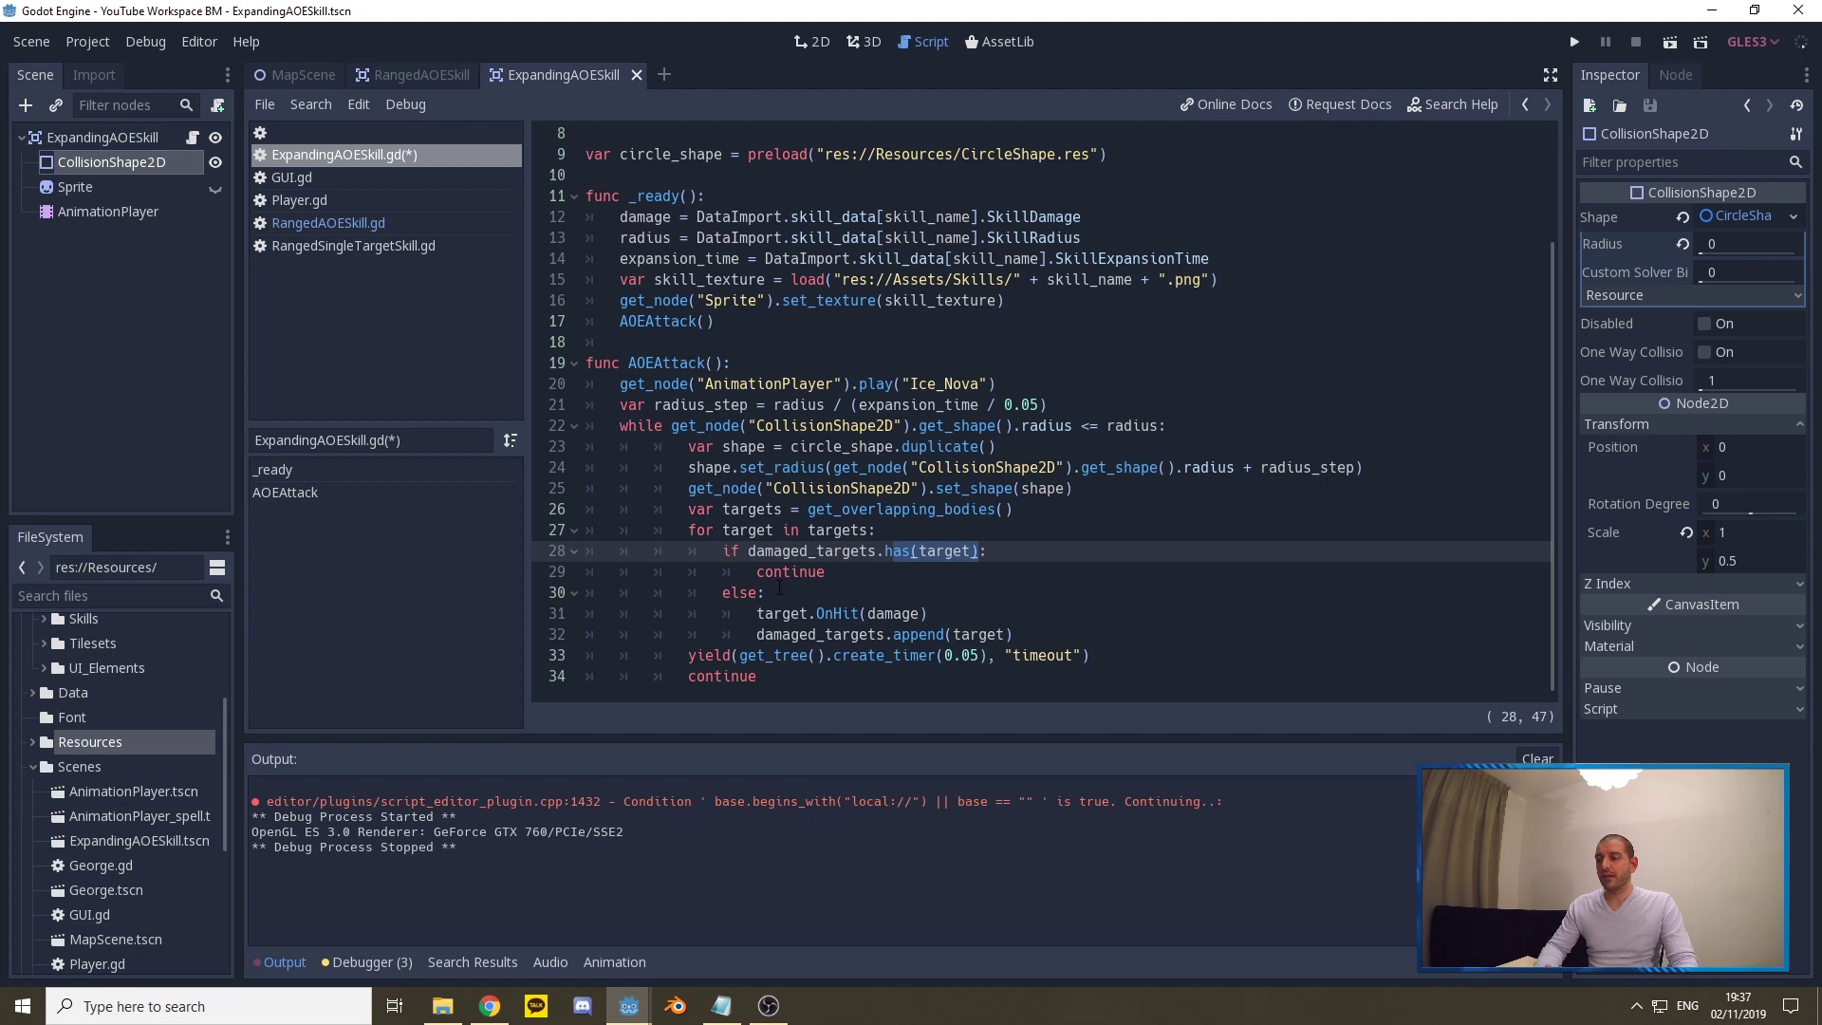
pyautogui.click(808, 570)
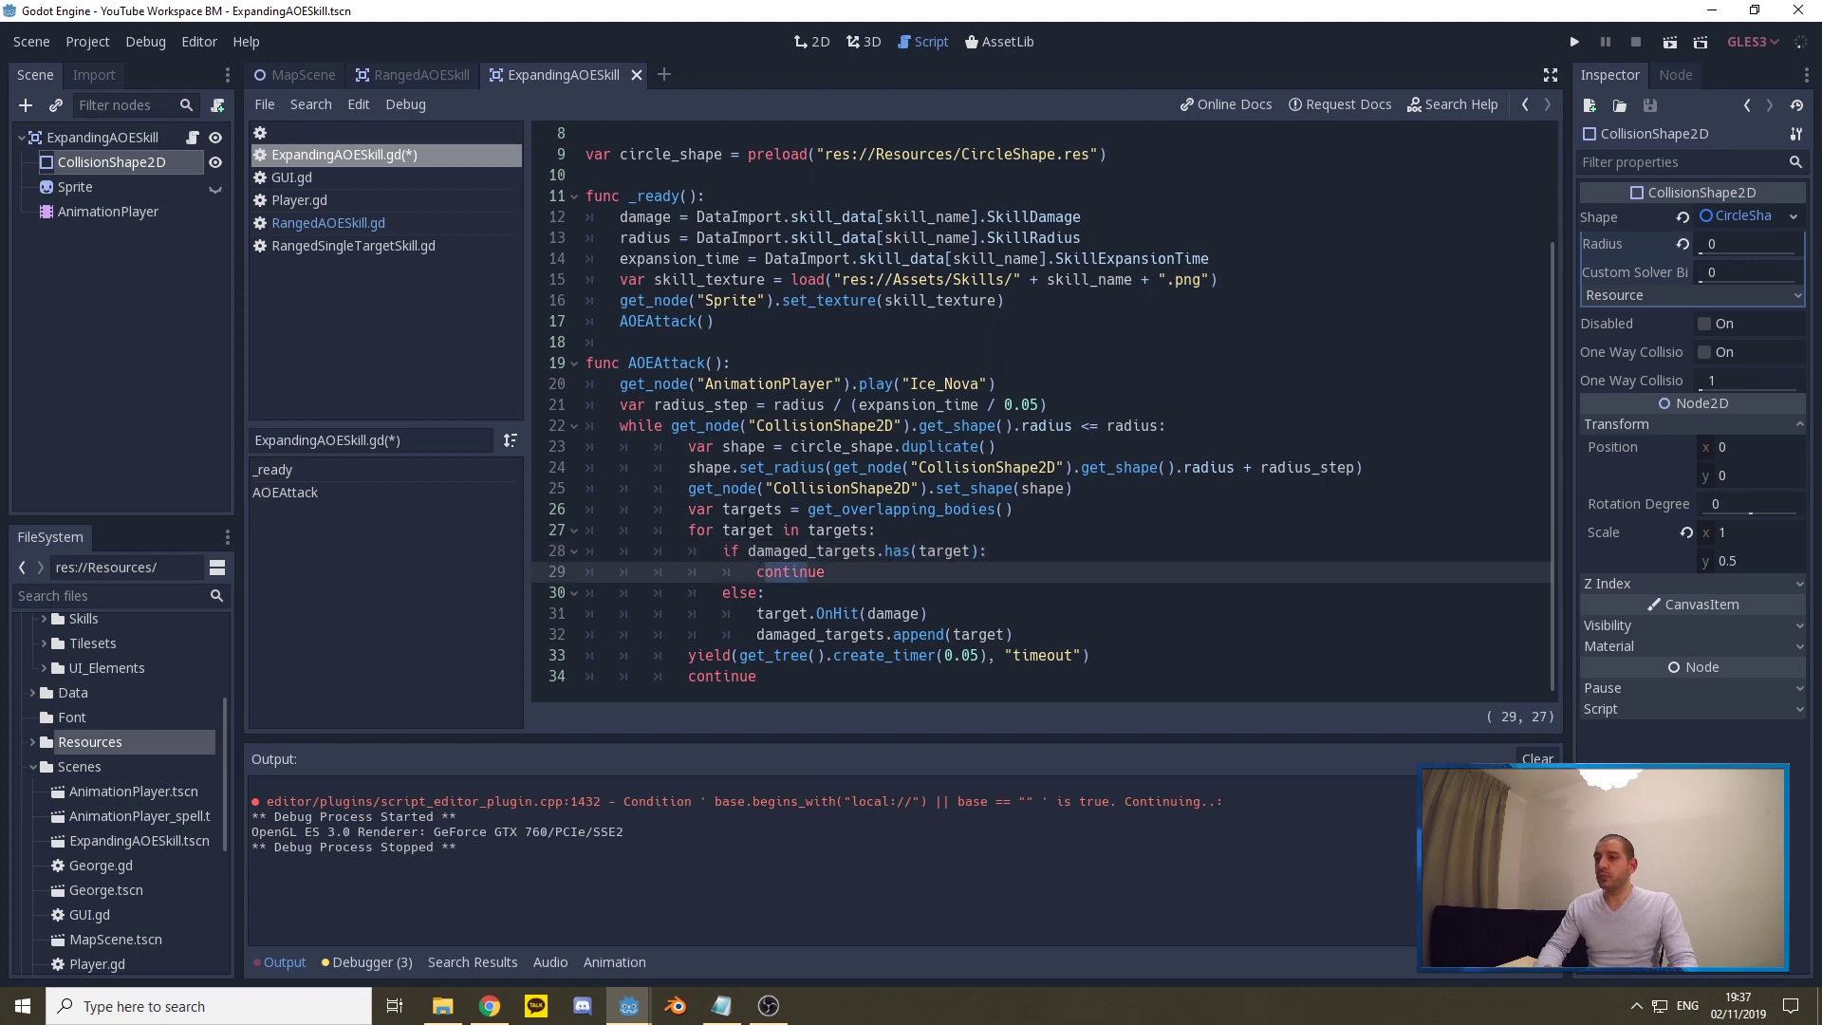
pyautogui.click(843, 529)
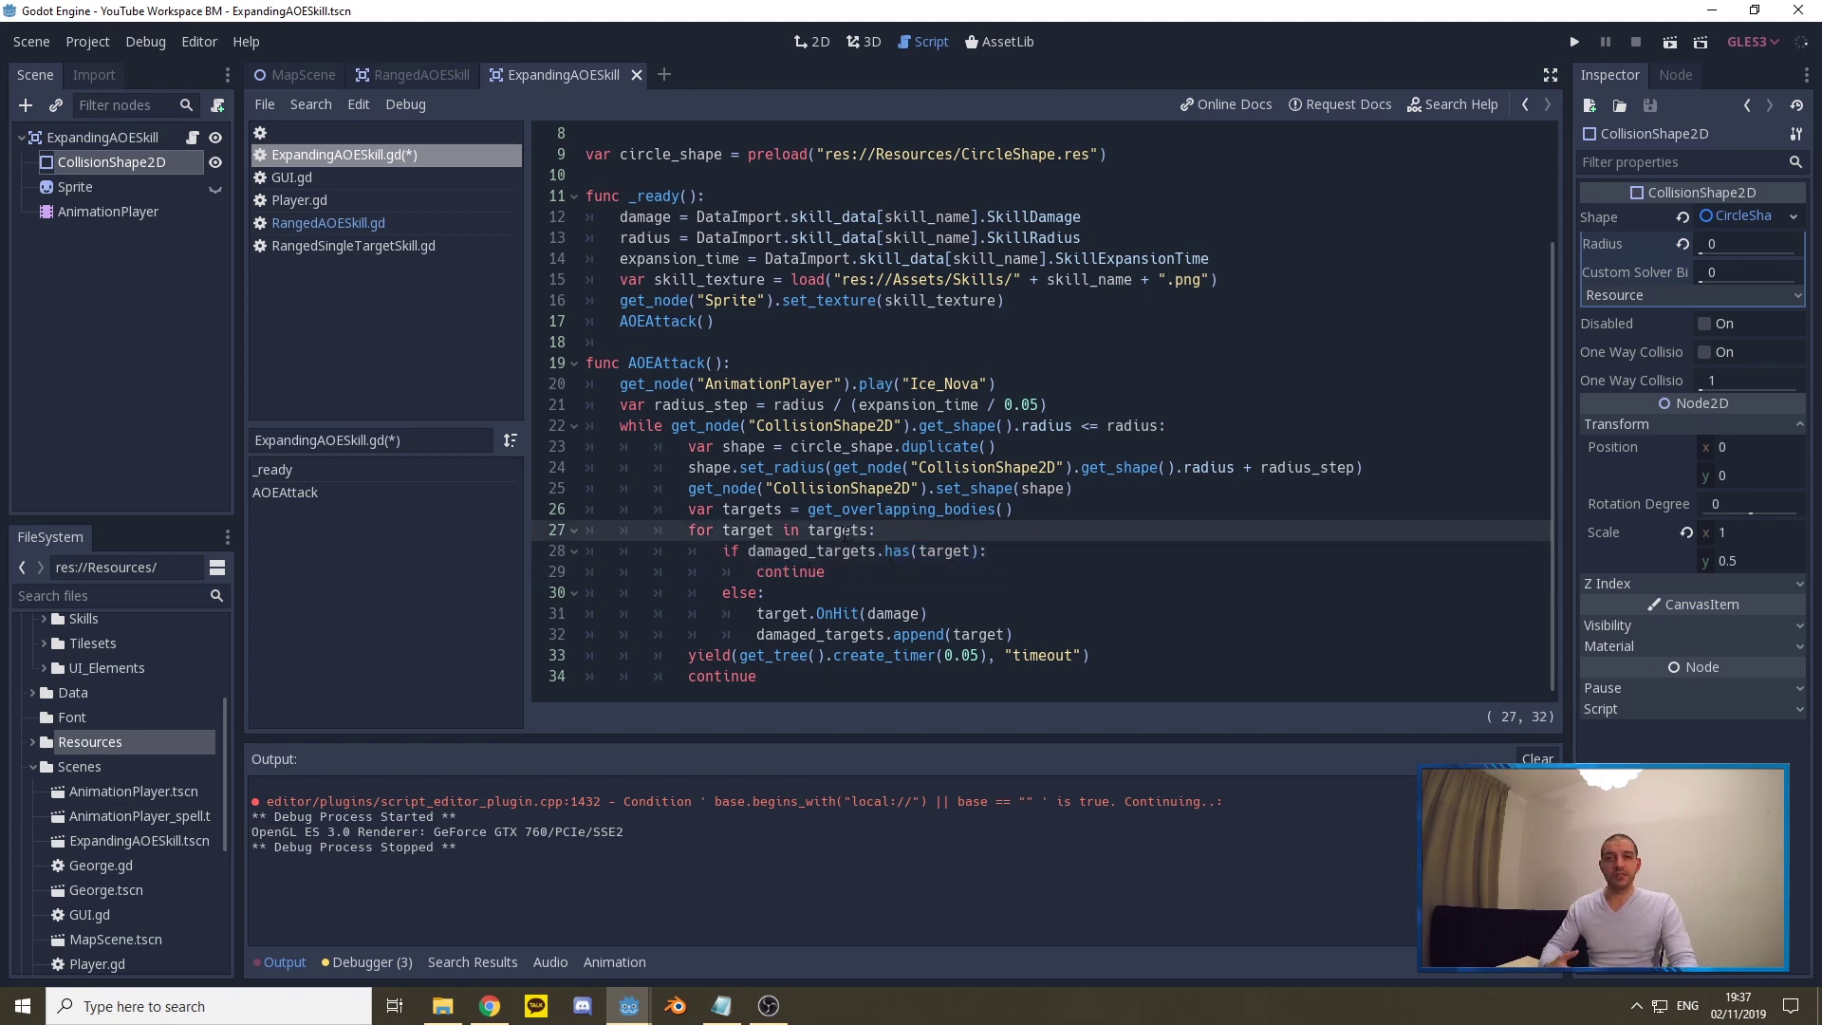
pyautogui.click(742, 593)
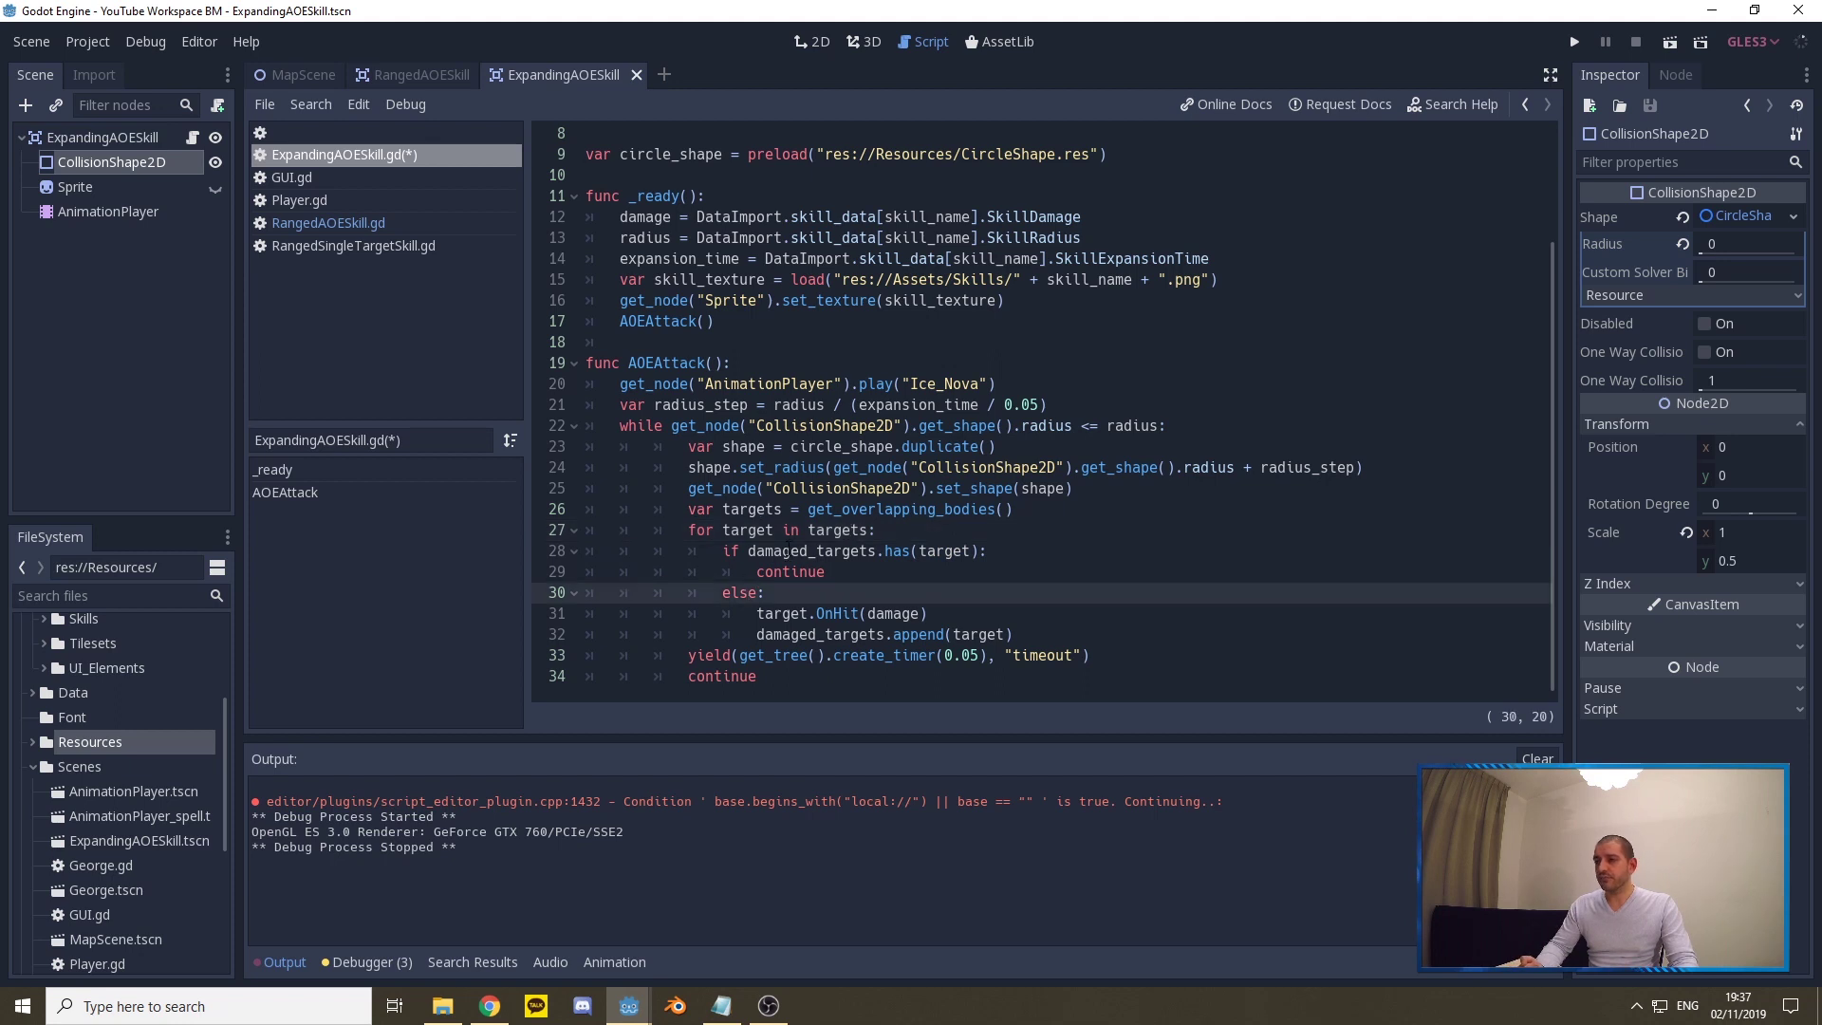
pyautogui.moveTo(748, 551); pyautogui.dragTo(872, 551)
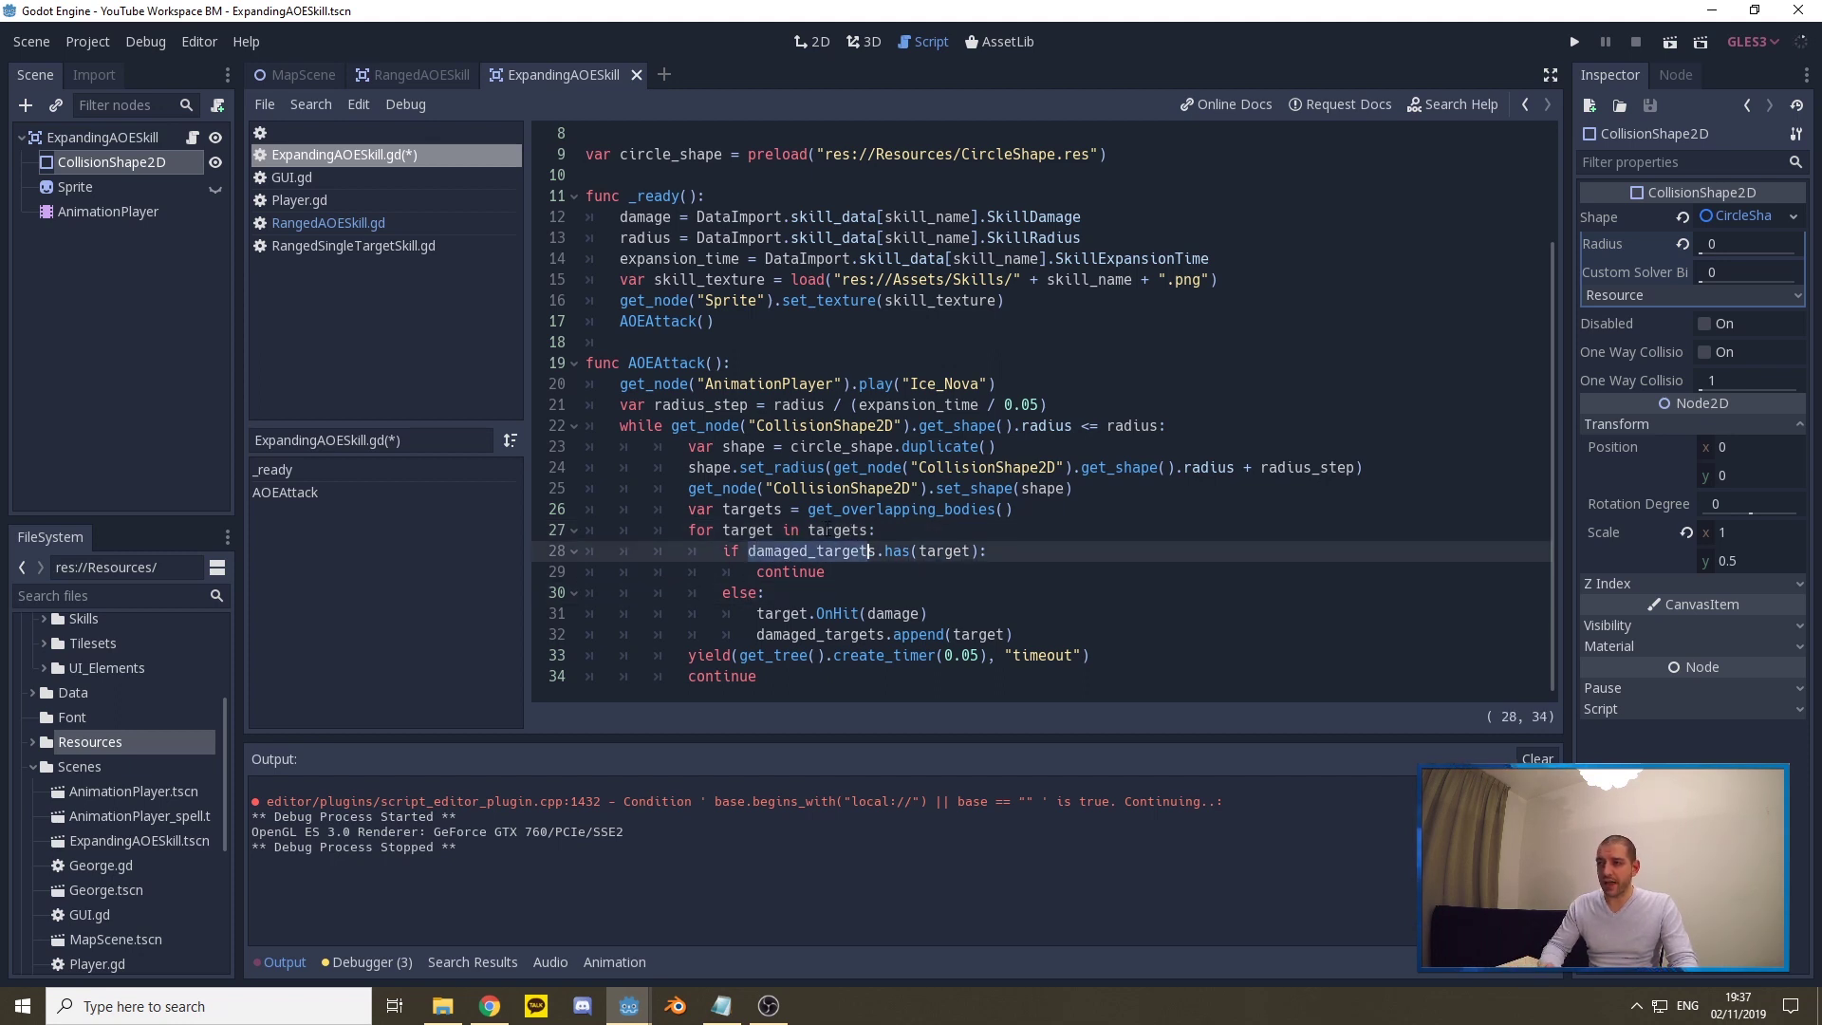
pyautogui.moveTo(756, 614); pyautogui.dragTo(925, 613)
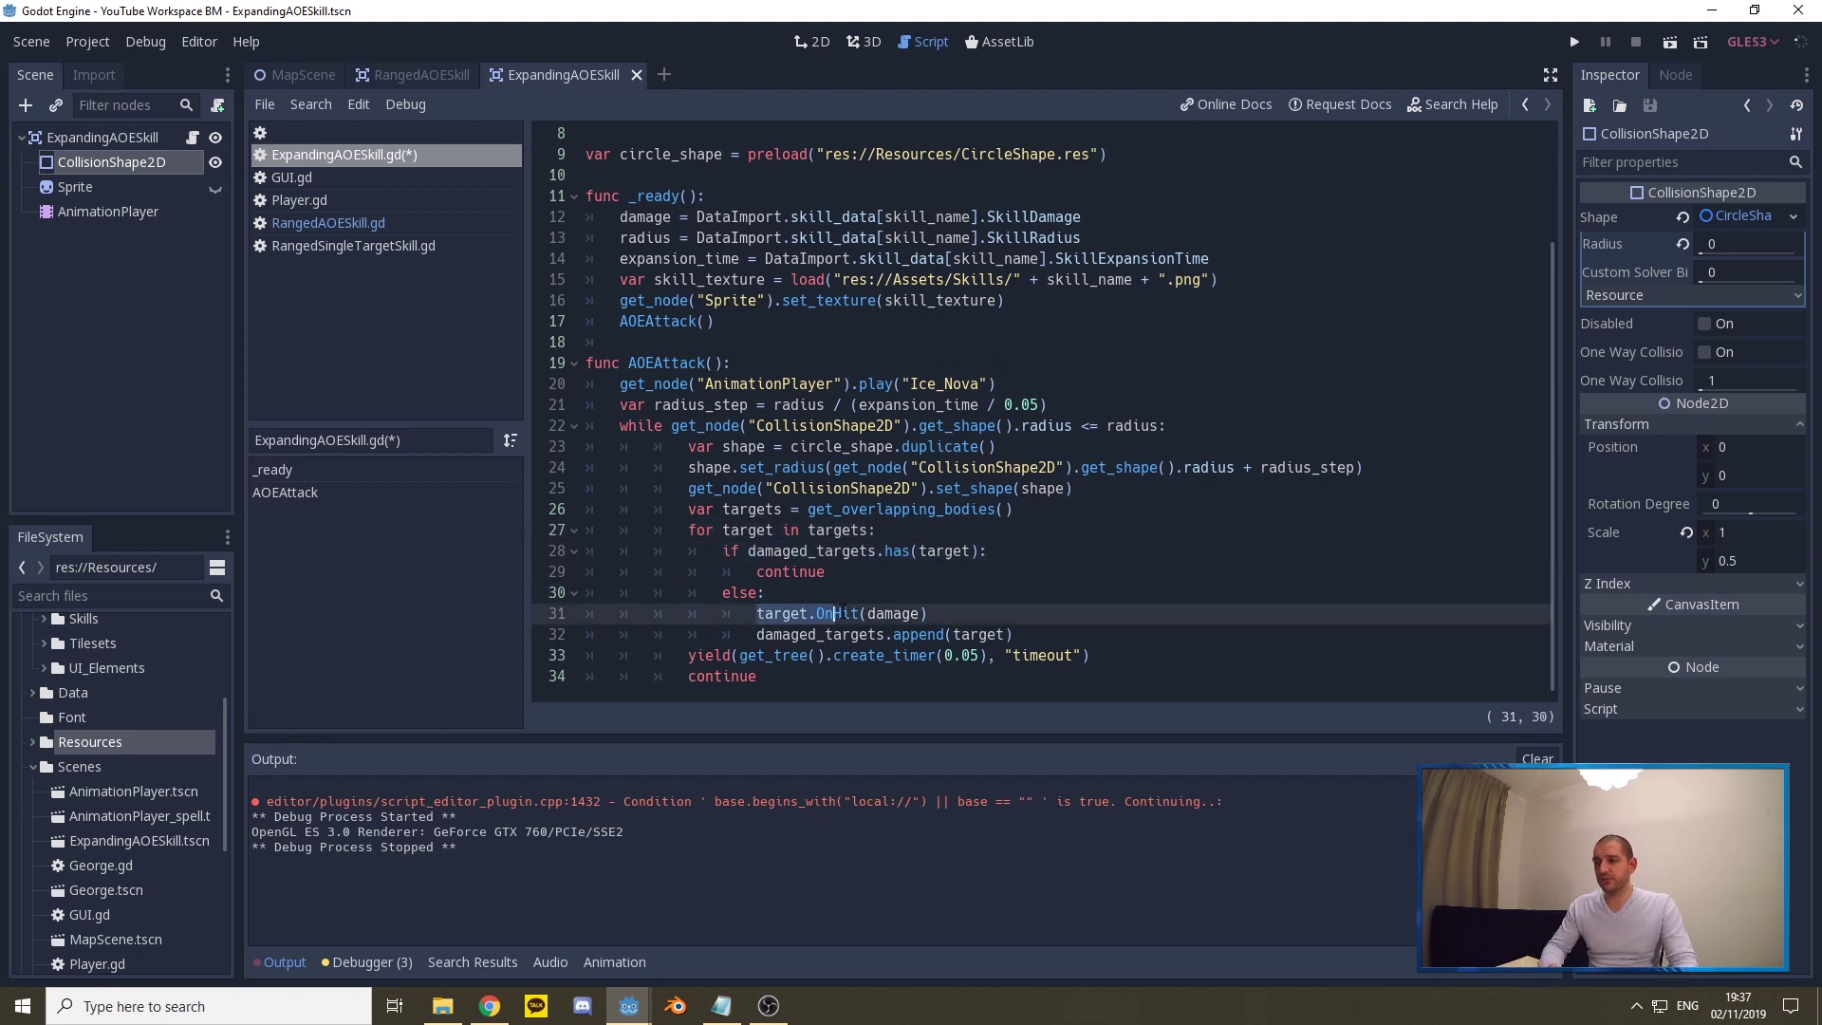
pyautogui.click(899, 614)
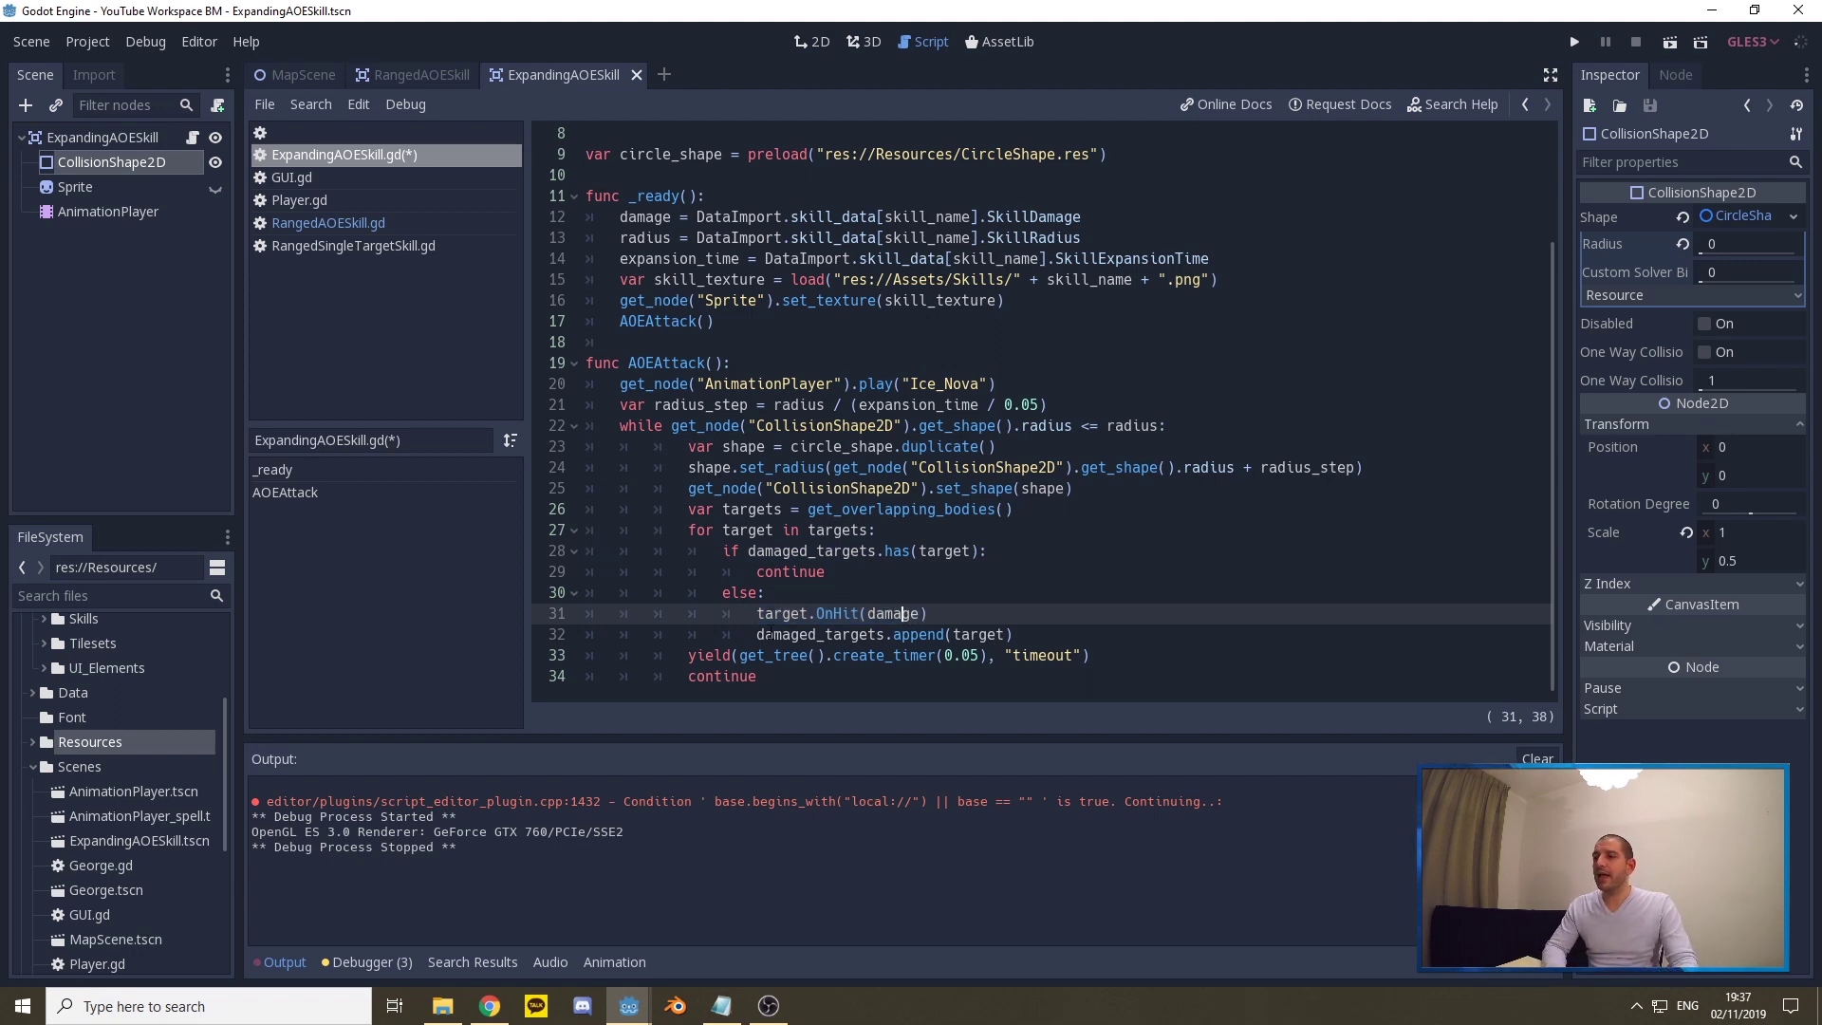
pyautogui.moveTo(756, 635); pyautogui.dragTo(893, 635)
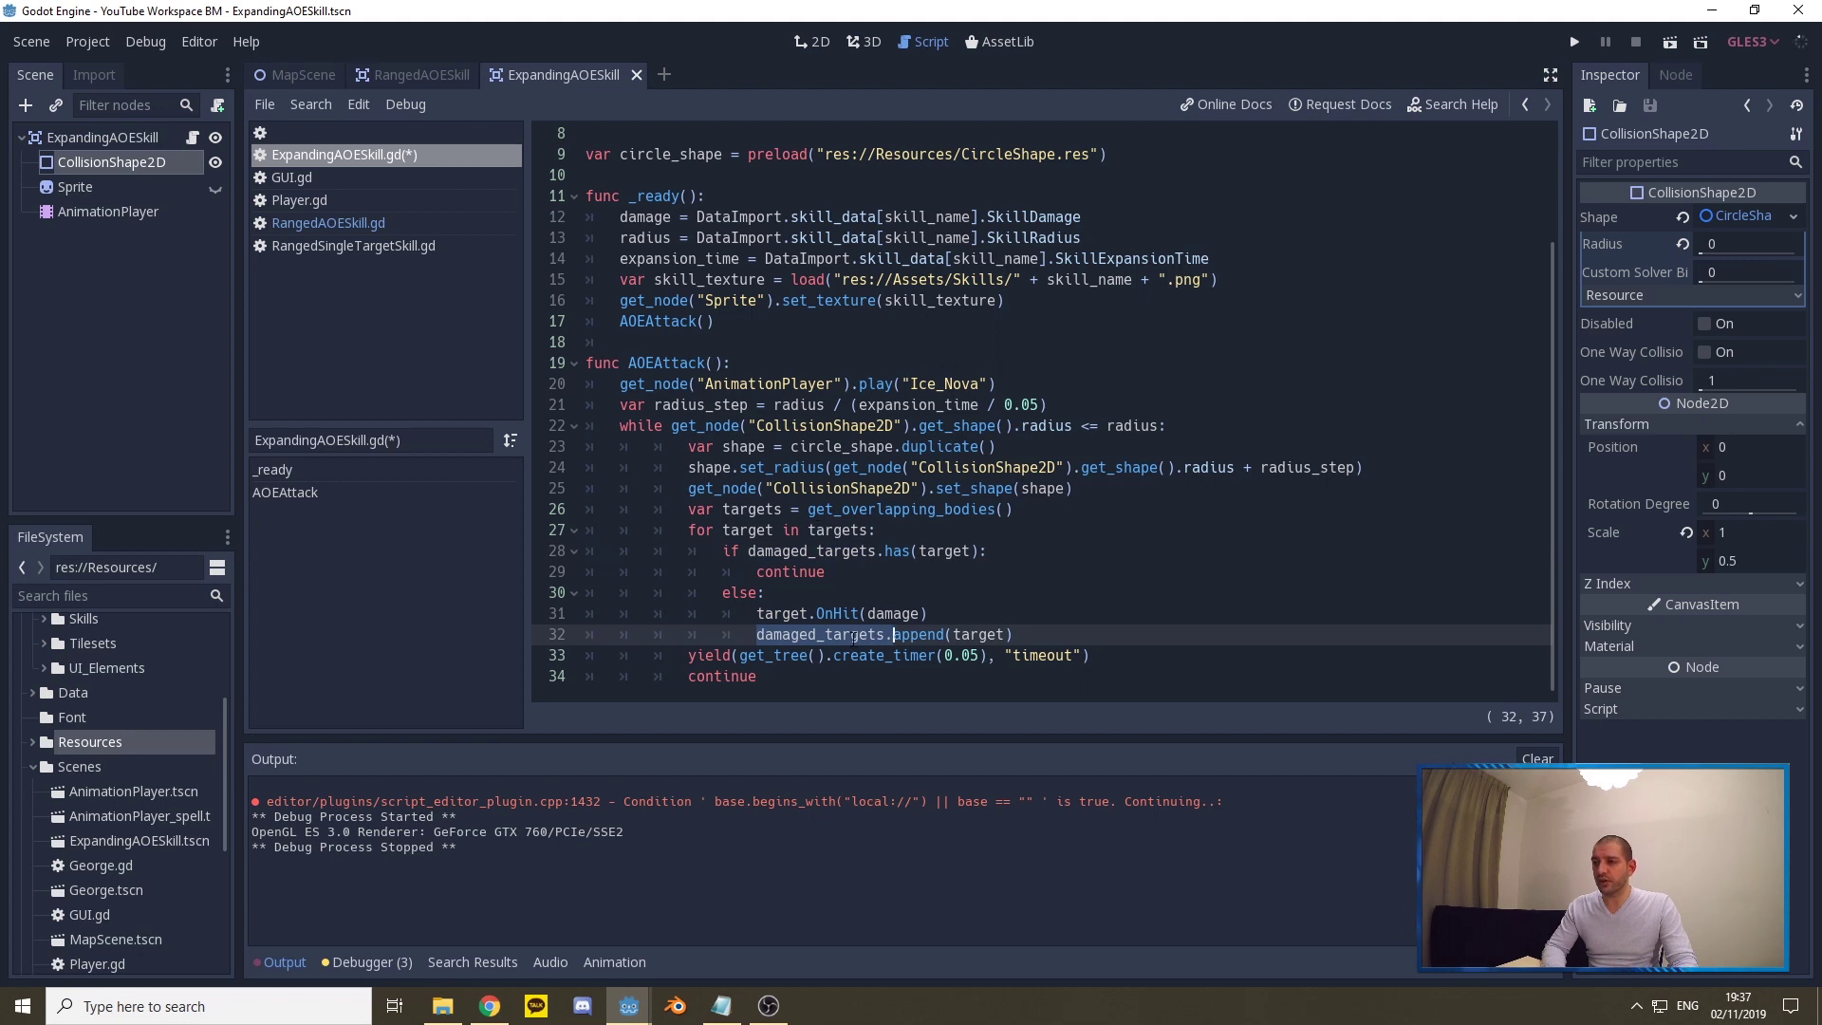
pyautogui.click(920, 634)
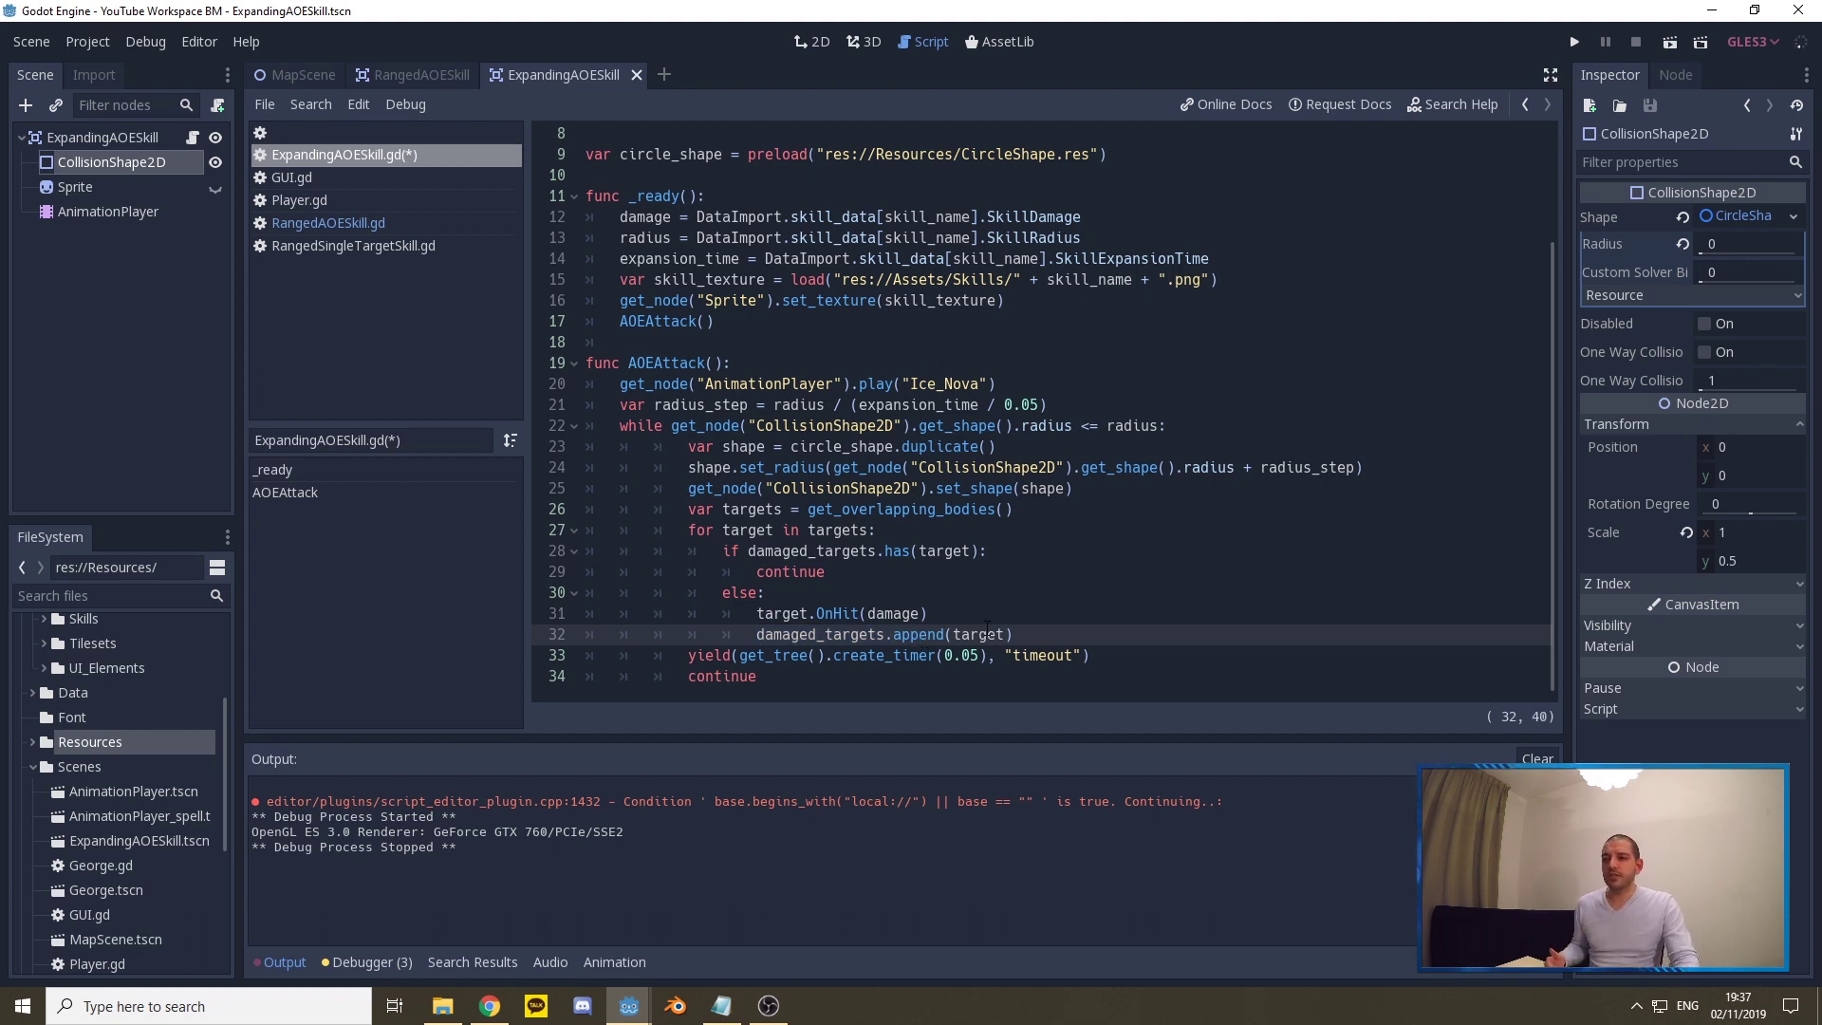
pyautogui.moveTo(1027, 635); pyautogui.dragTo(723, 551)
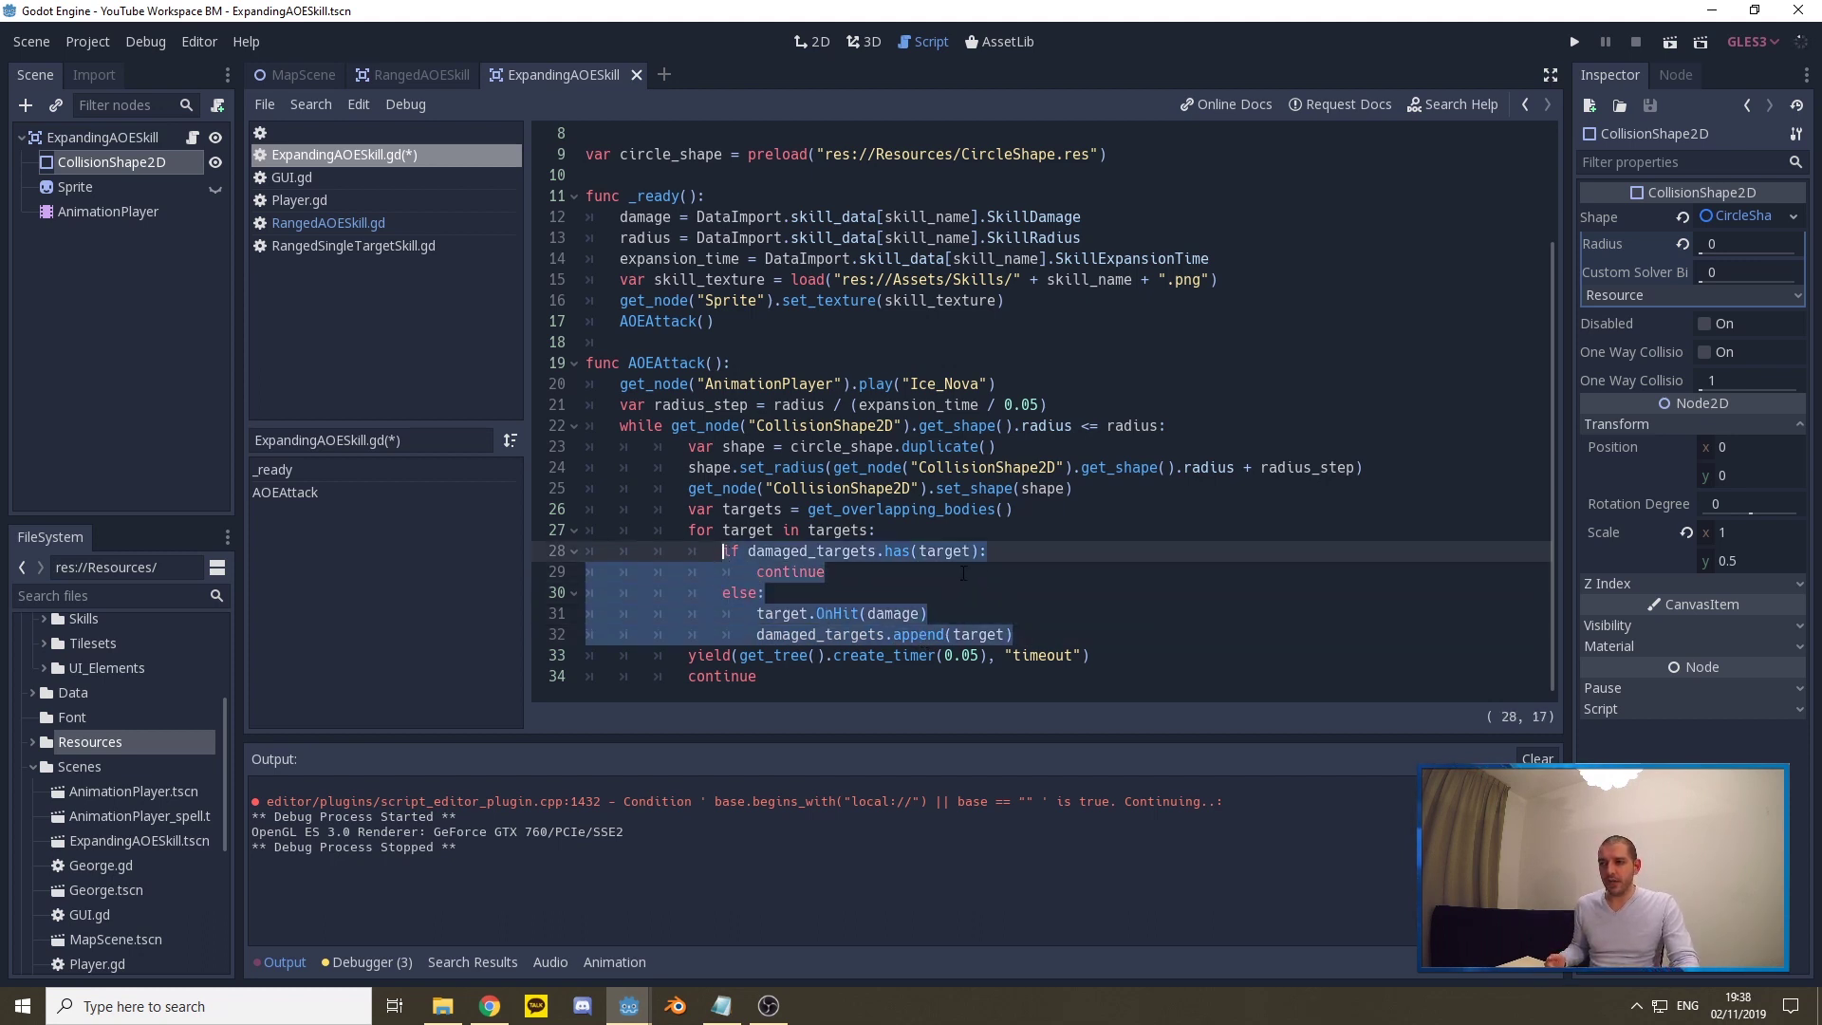
pyautogui.click(817, 531)
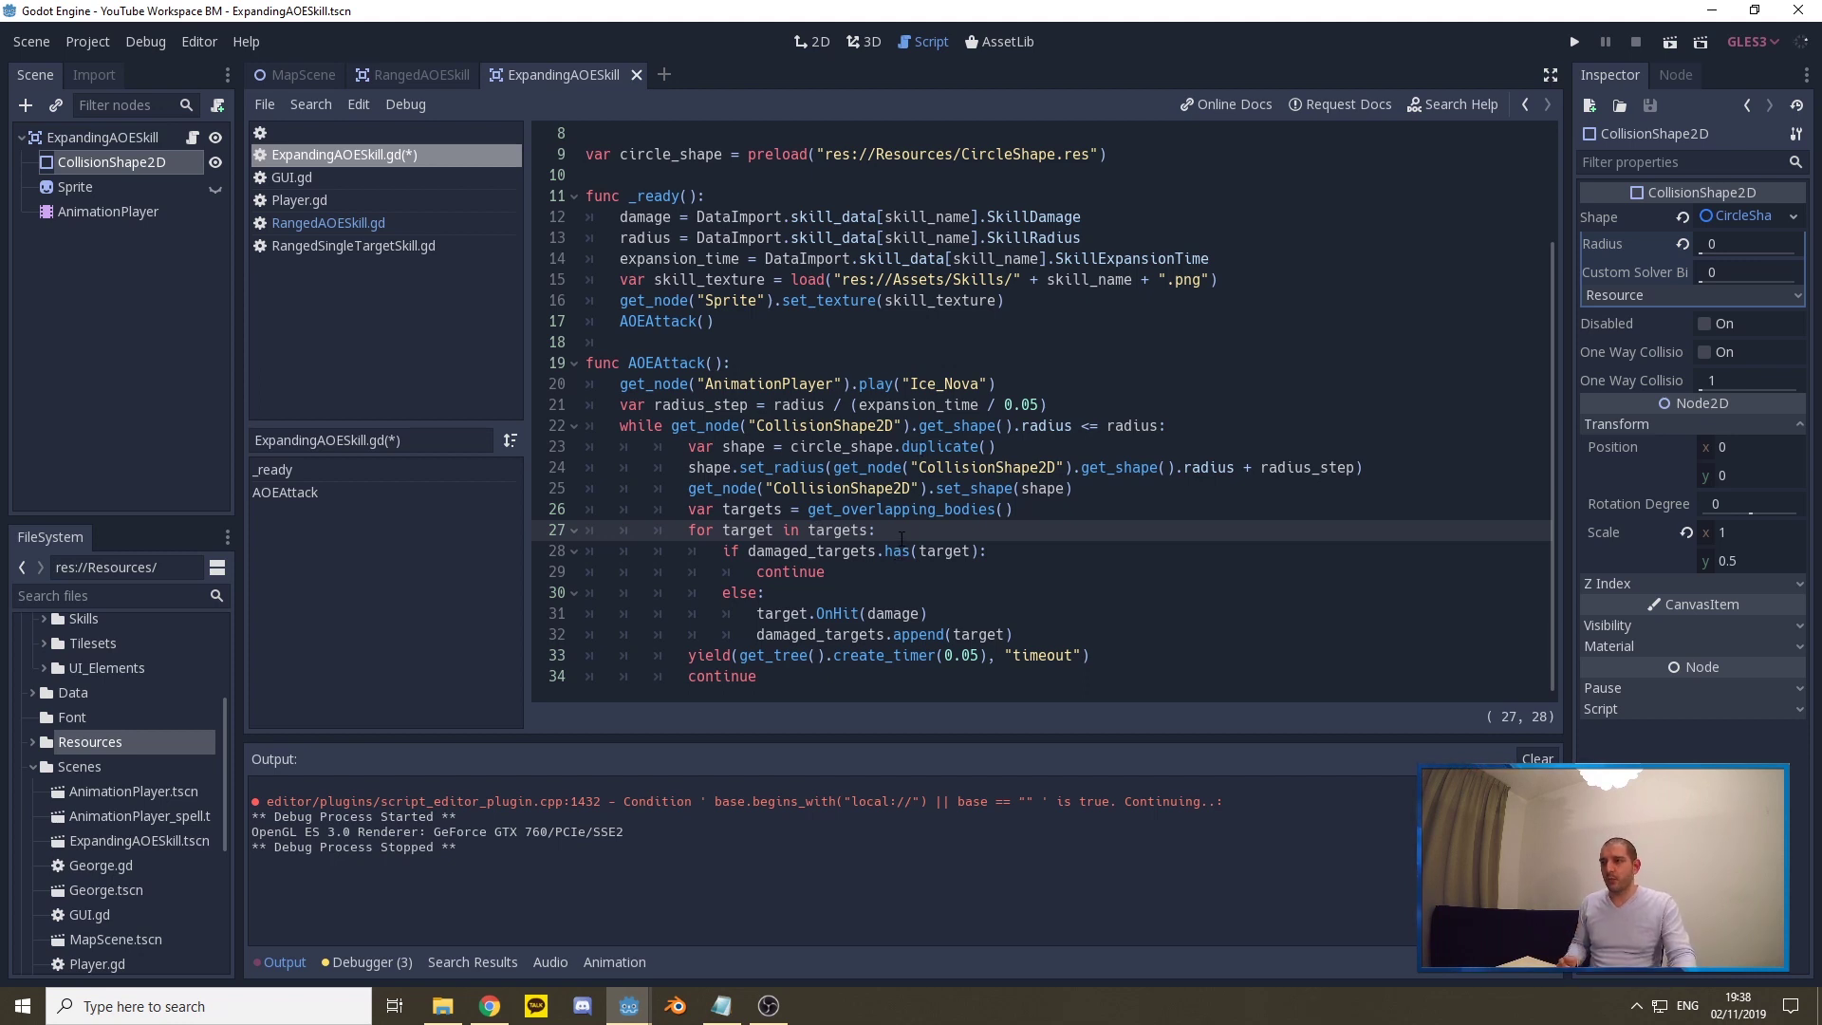
pyautogui.moveTo(770, 612); pyautogui.dragTo(900, 634)
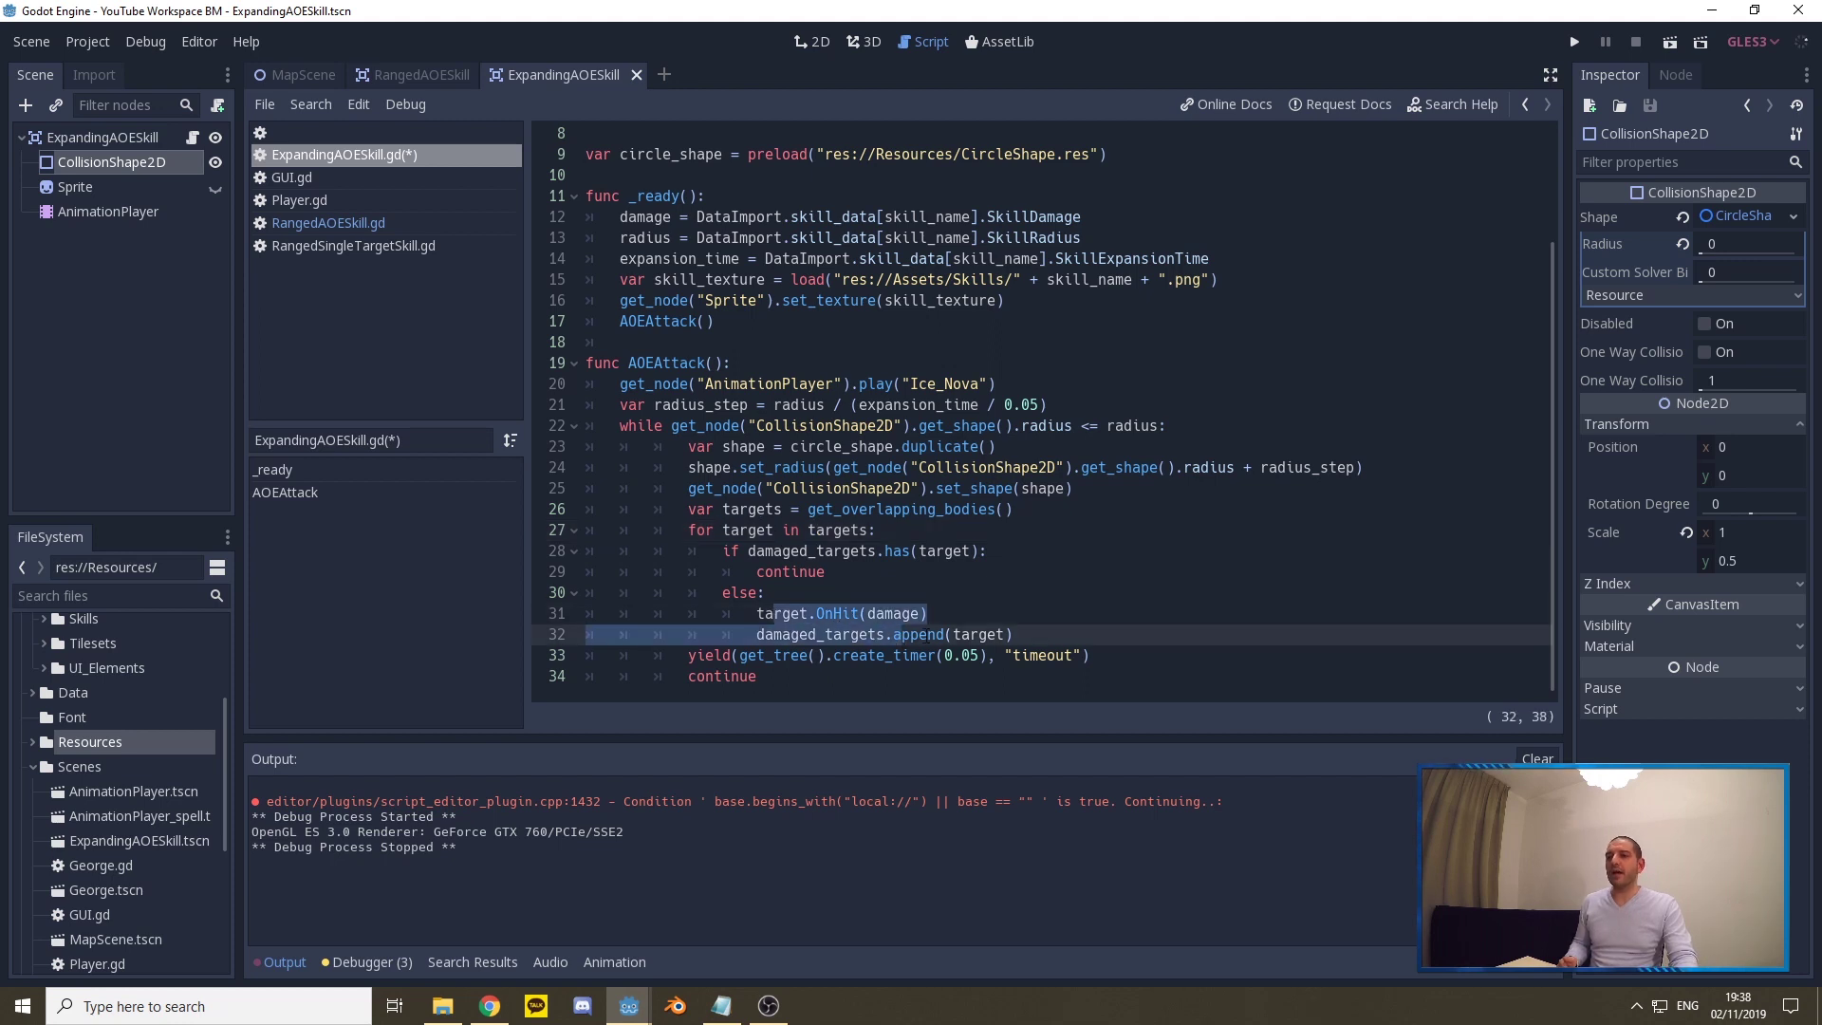
pyautogui.click(929, 633)
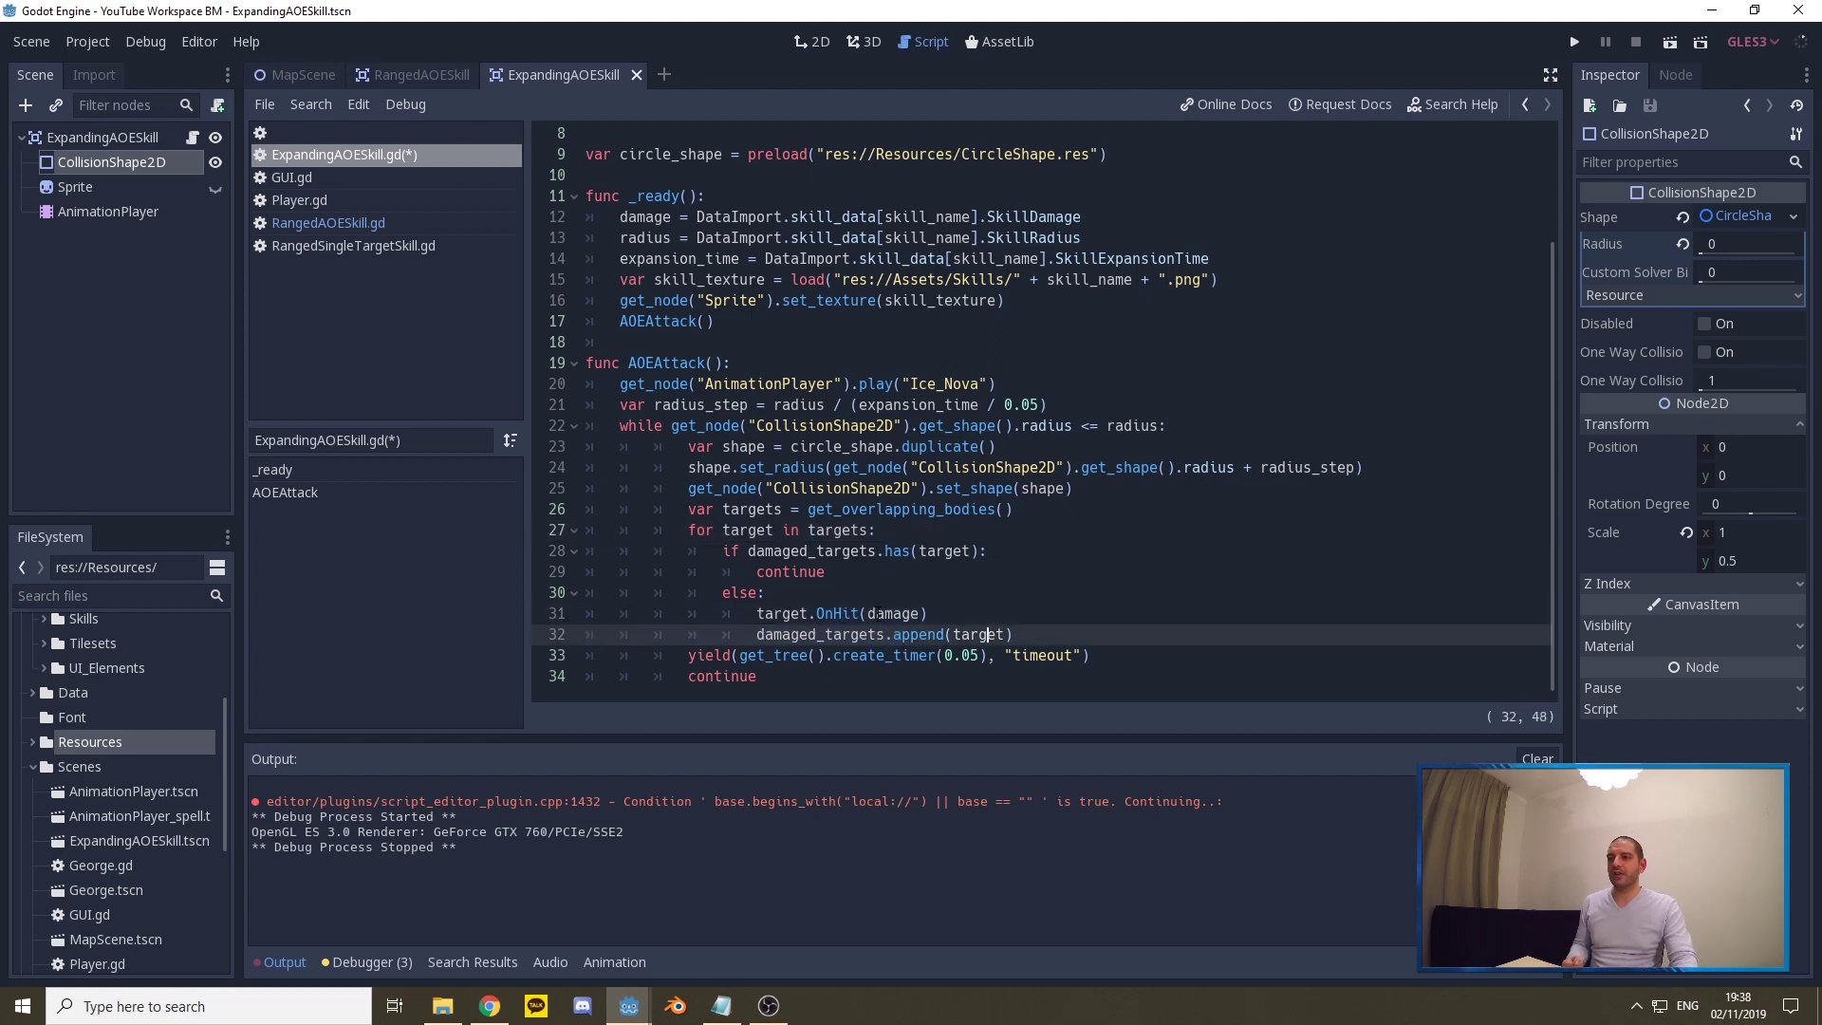
pyautogui.click(823, 633)
pyautogui.doubleClick(855, 552)
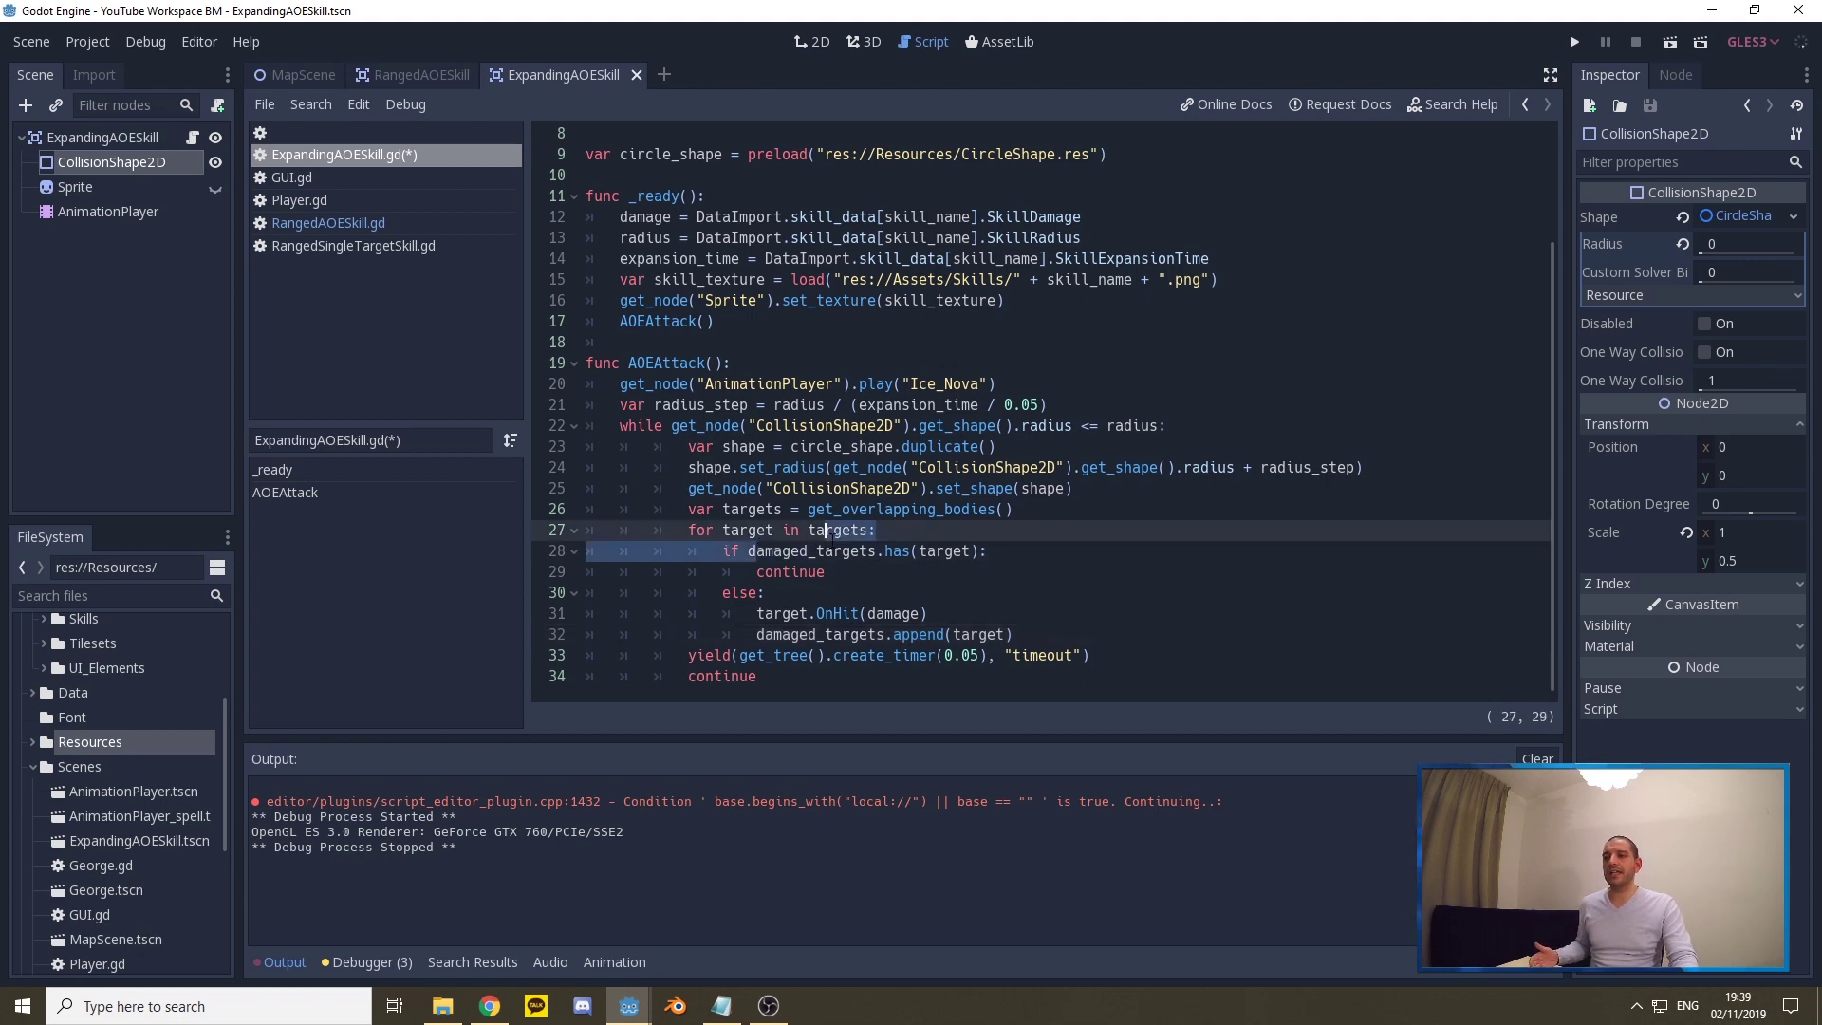
pyautogui.press('Right')
pyautogui.press('Right')
pyautogui.press('Right')
pyautogui.press('Right')
pyautogui.press('Right')
pyautogui.press('Right')
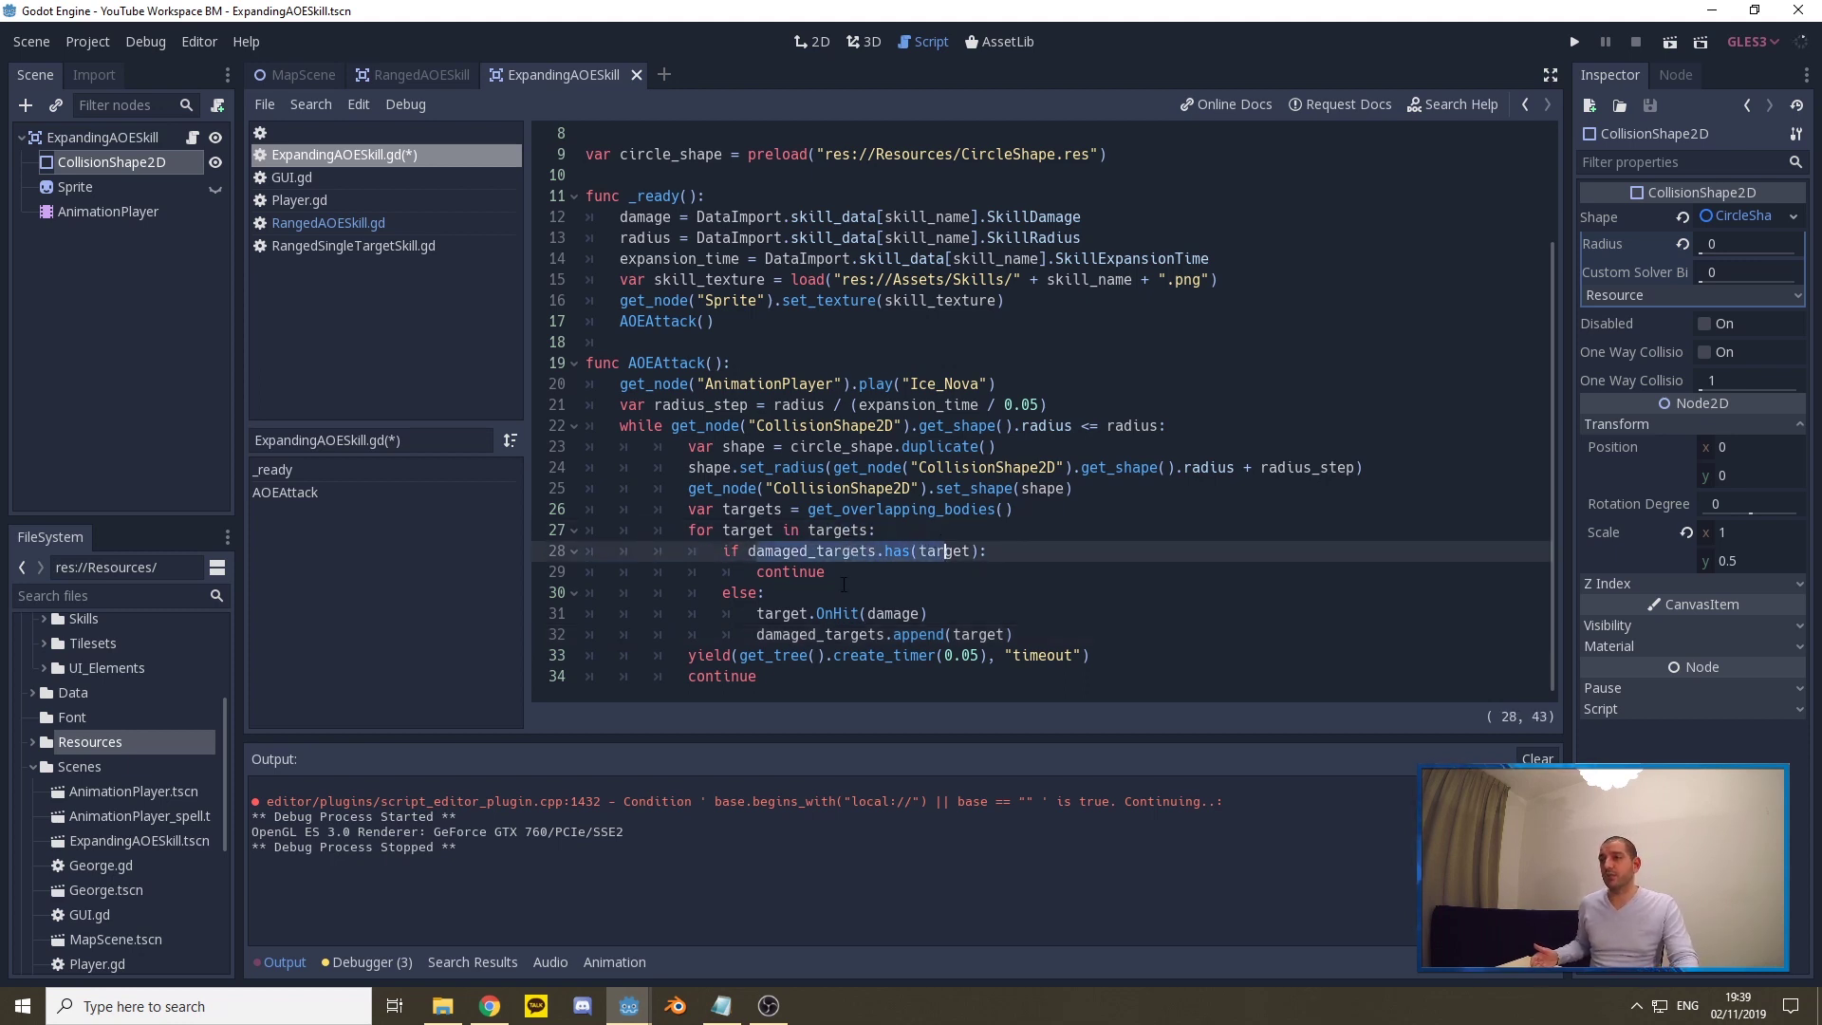
pyautogui.click(752, 529)
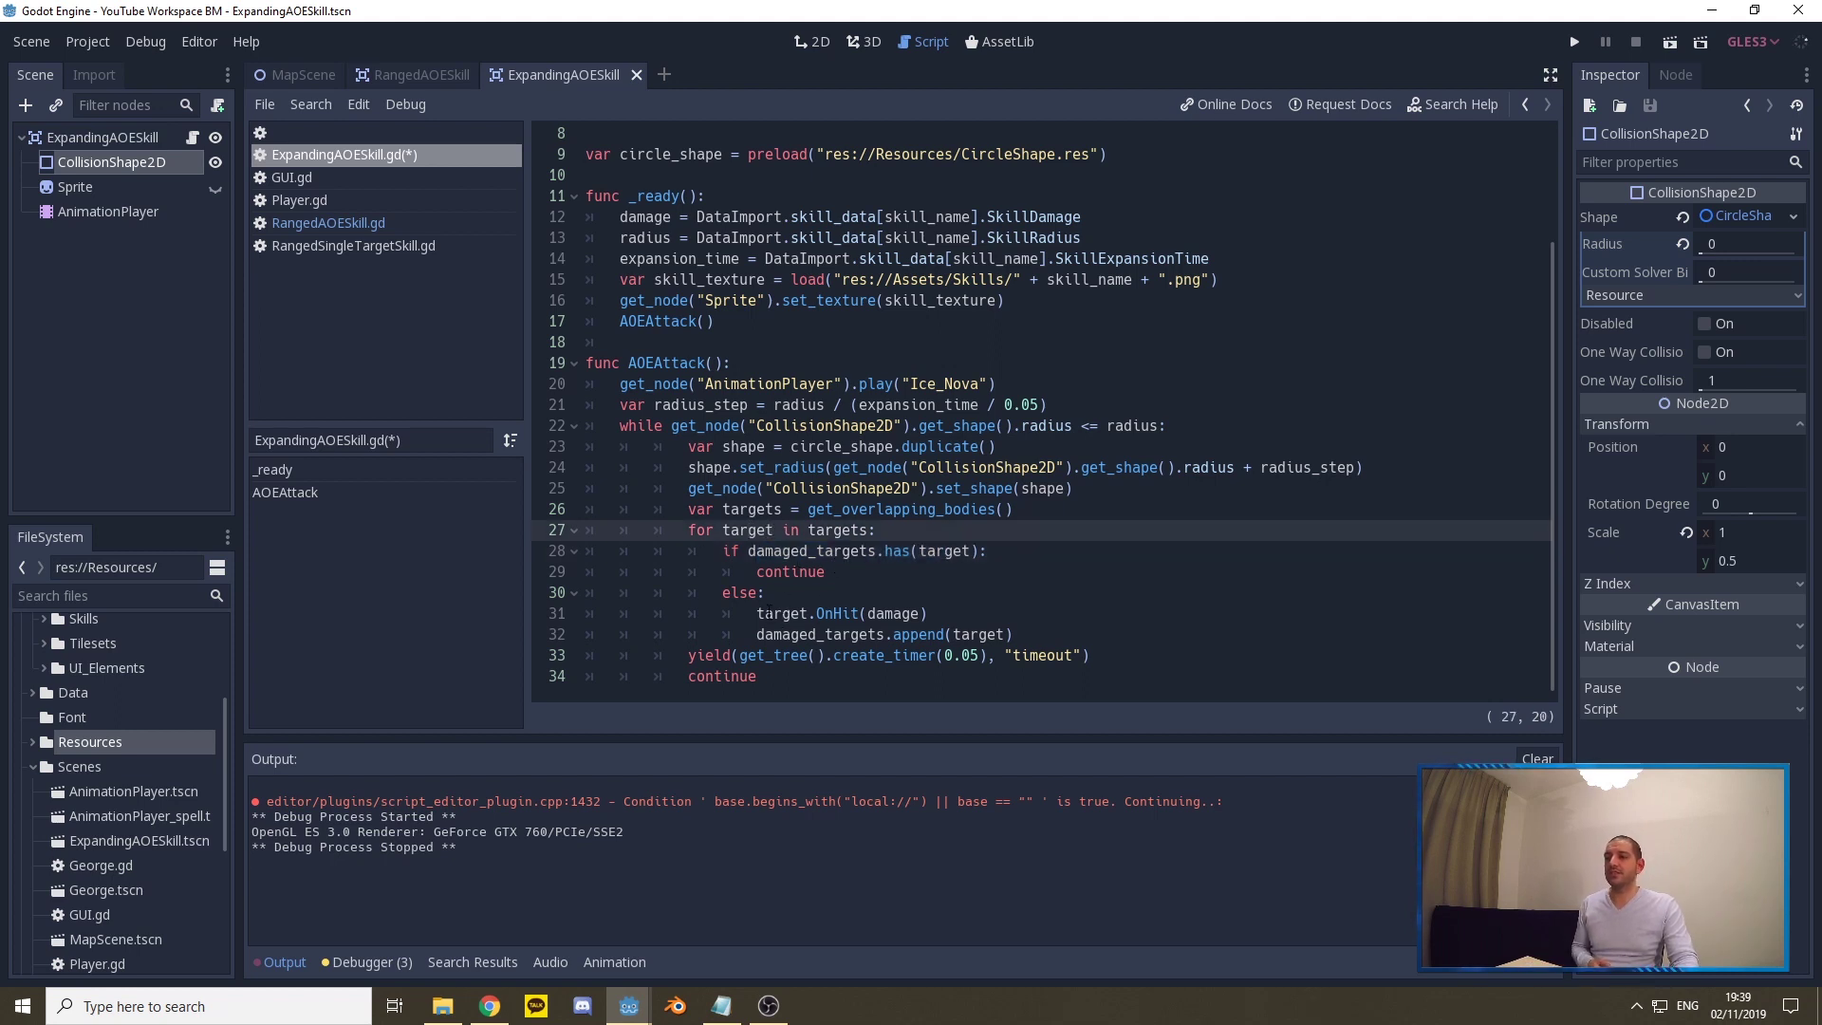
pyautogui.moveTo(752, 529); pyautogui.dragTo(874, 568)
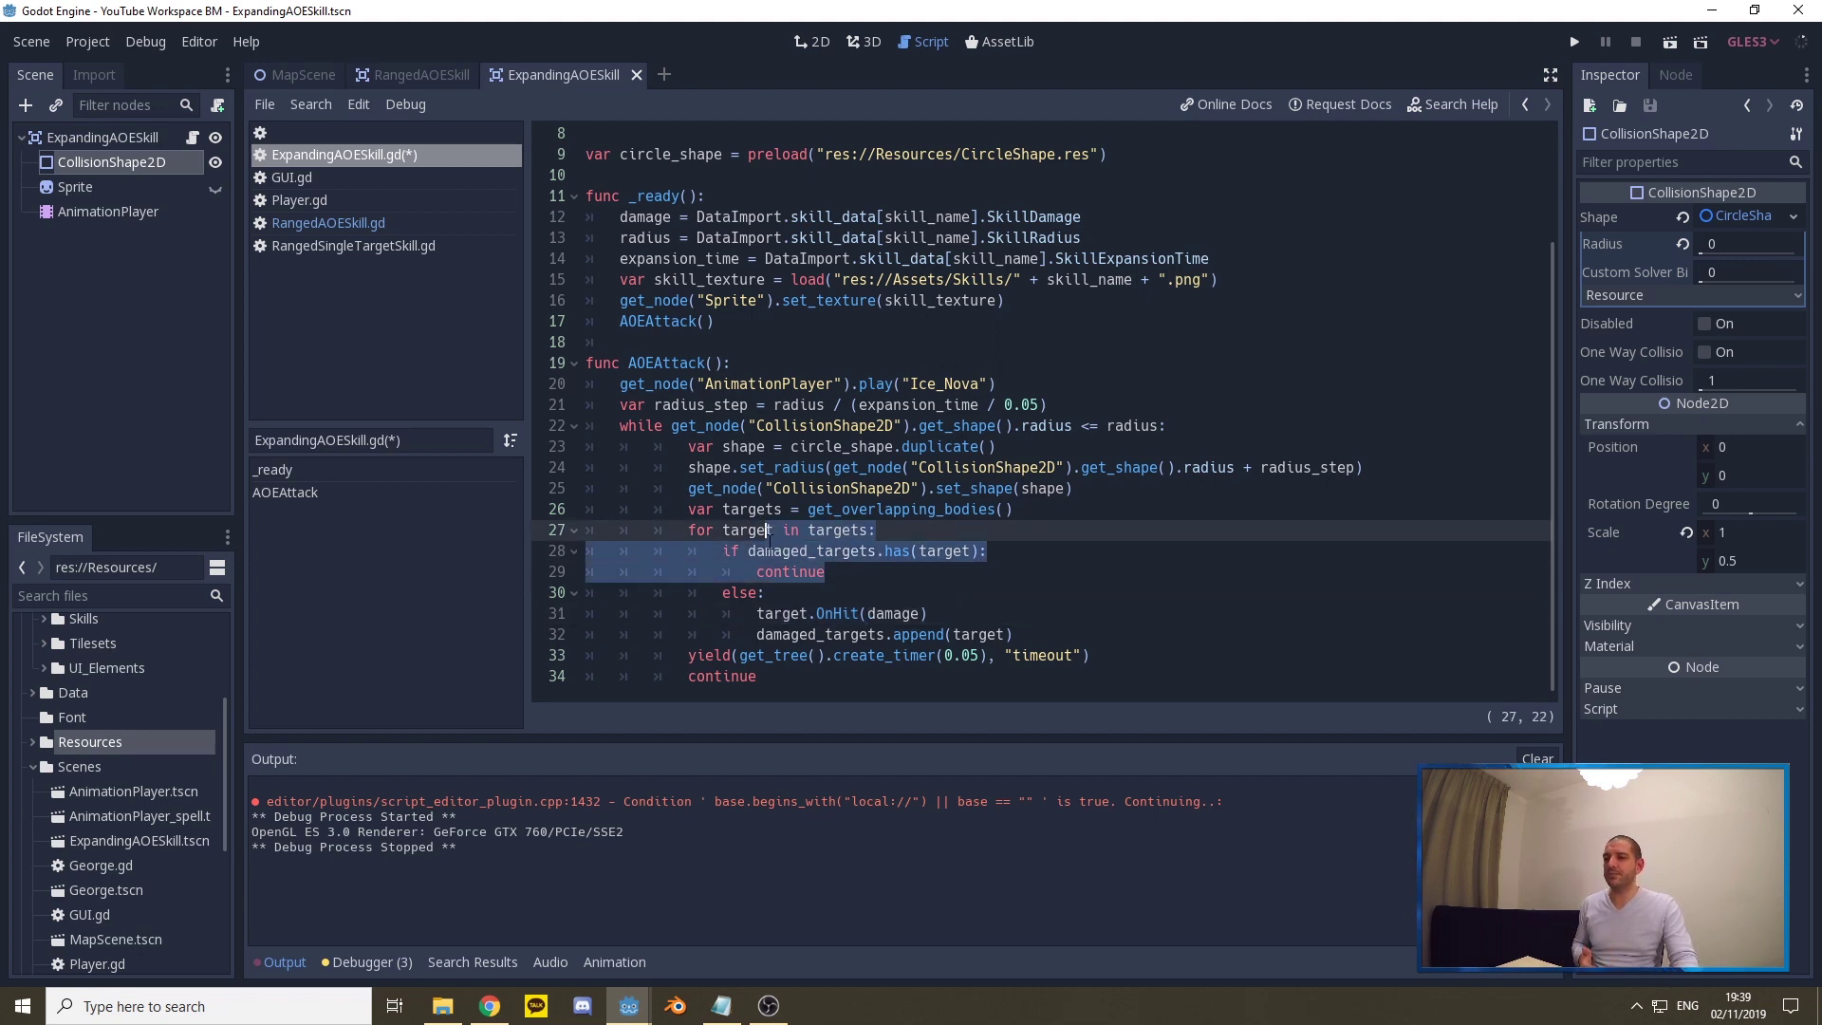
pyautogui.click(793, 571)
pyautogui.click(852, 633)
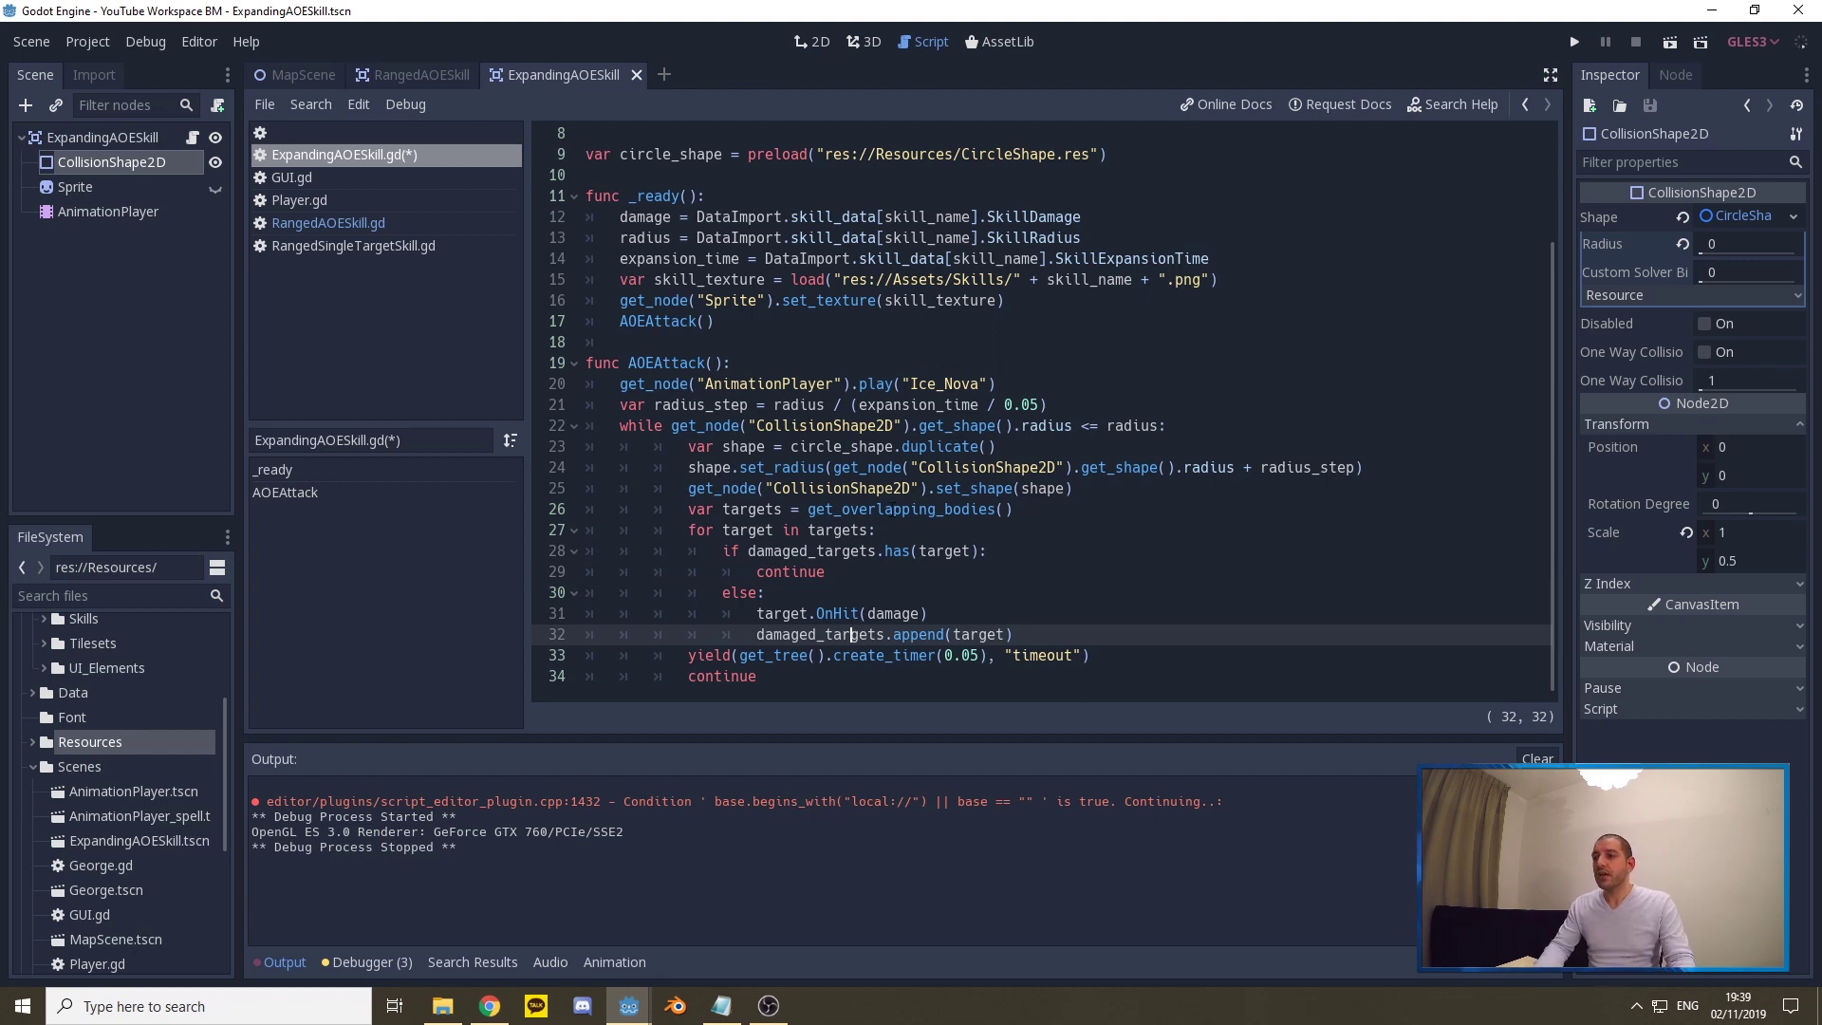
pyautogui.click(784, 675)
# - Add queue_free() from autocomplete after the growth loop, then return to line 28
pyautogui.press('BackSpace')
pyautogui.press('Return')
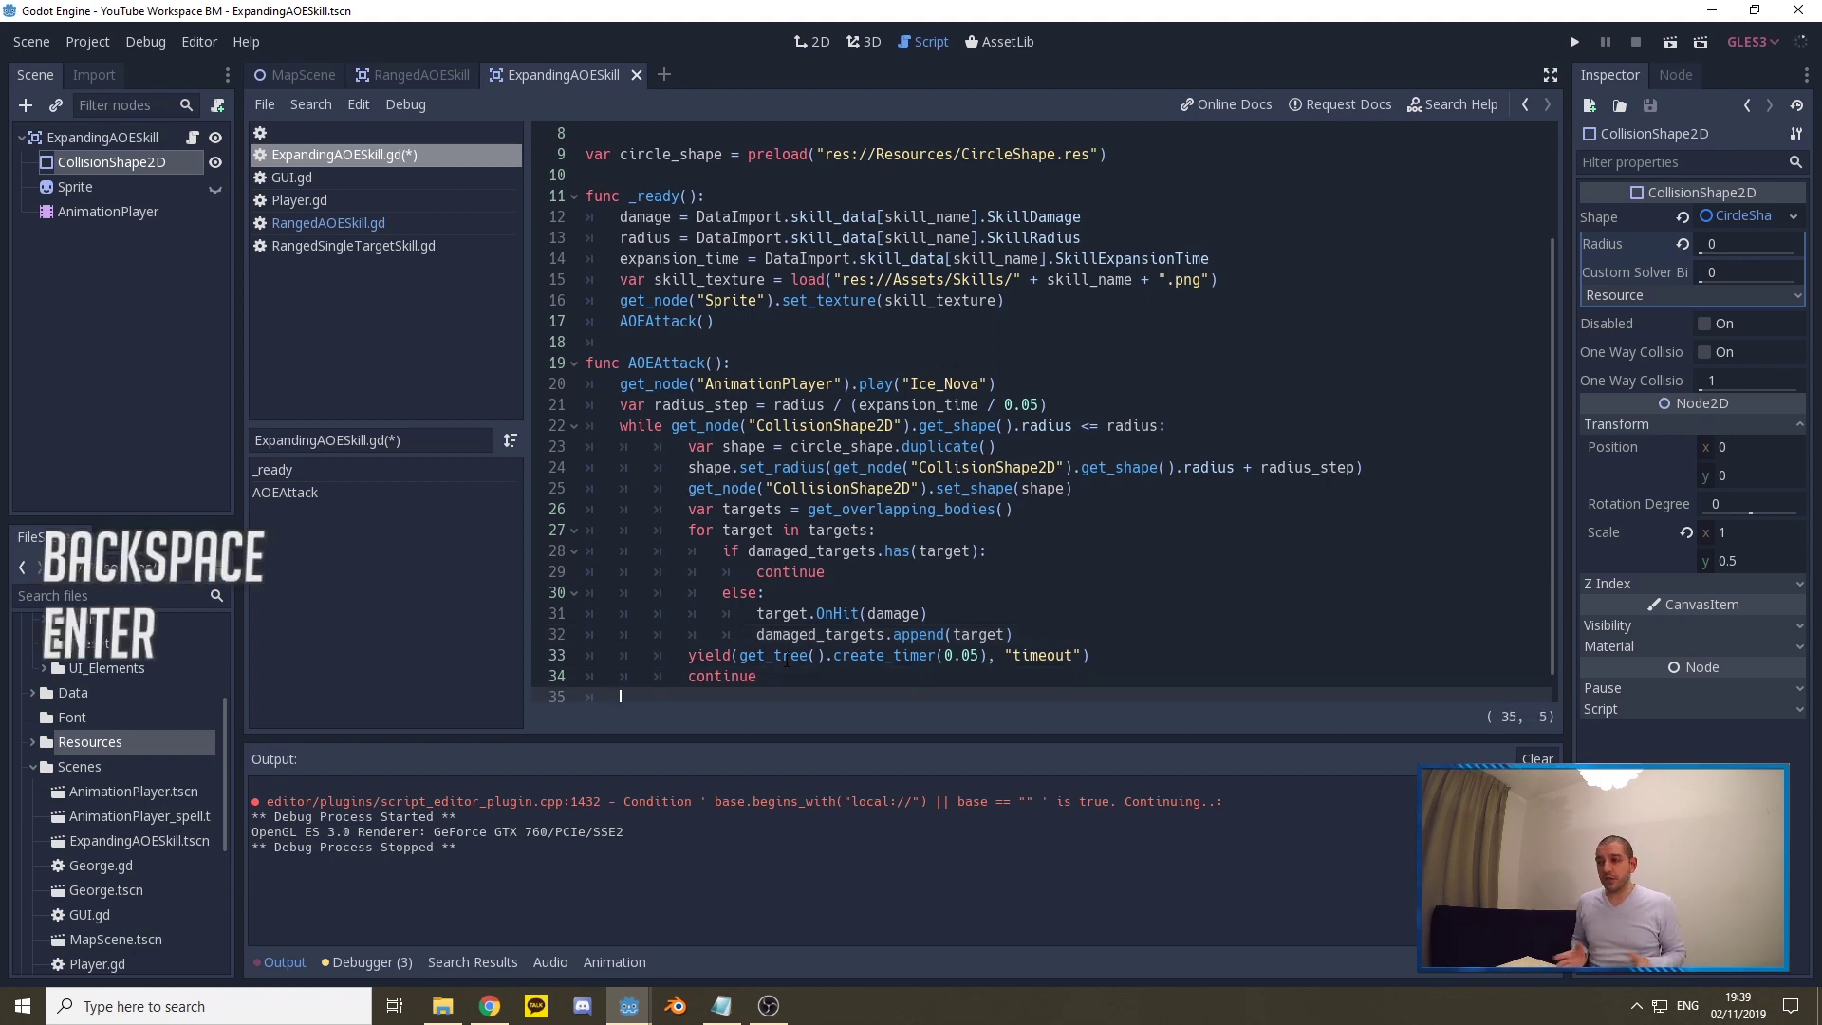
pyautogui.write('dqueue')
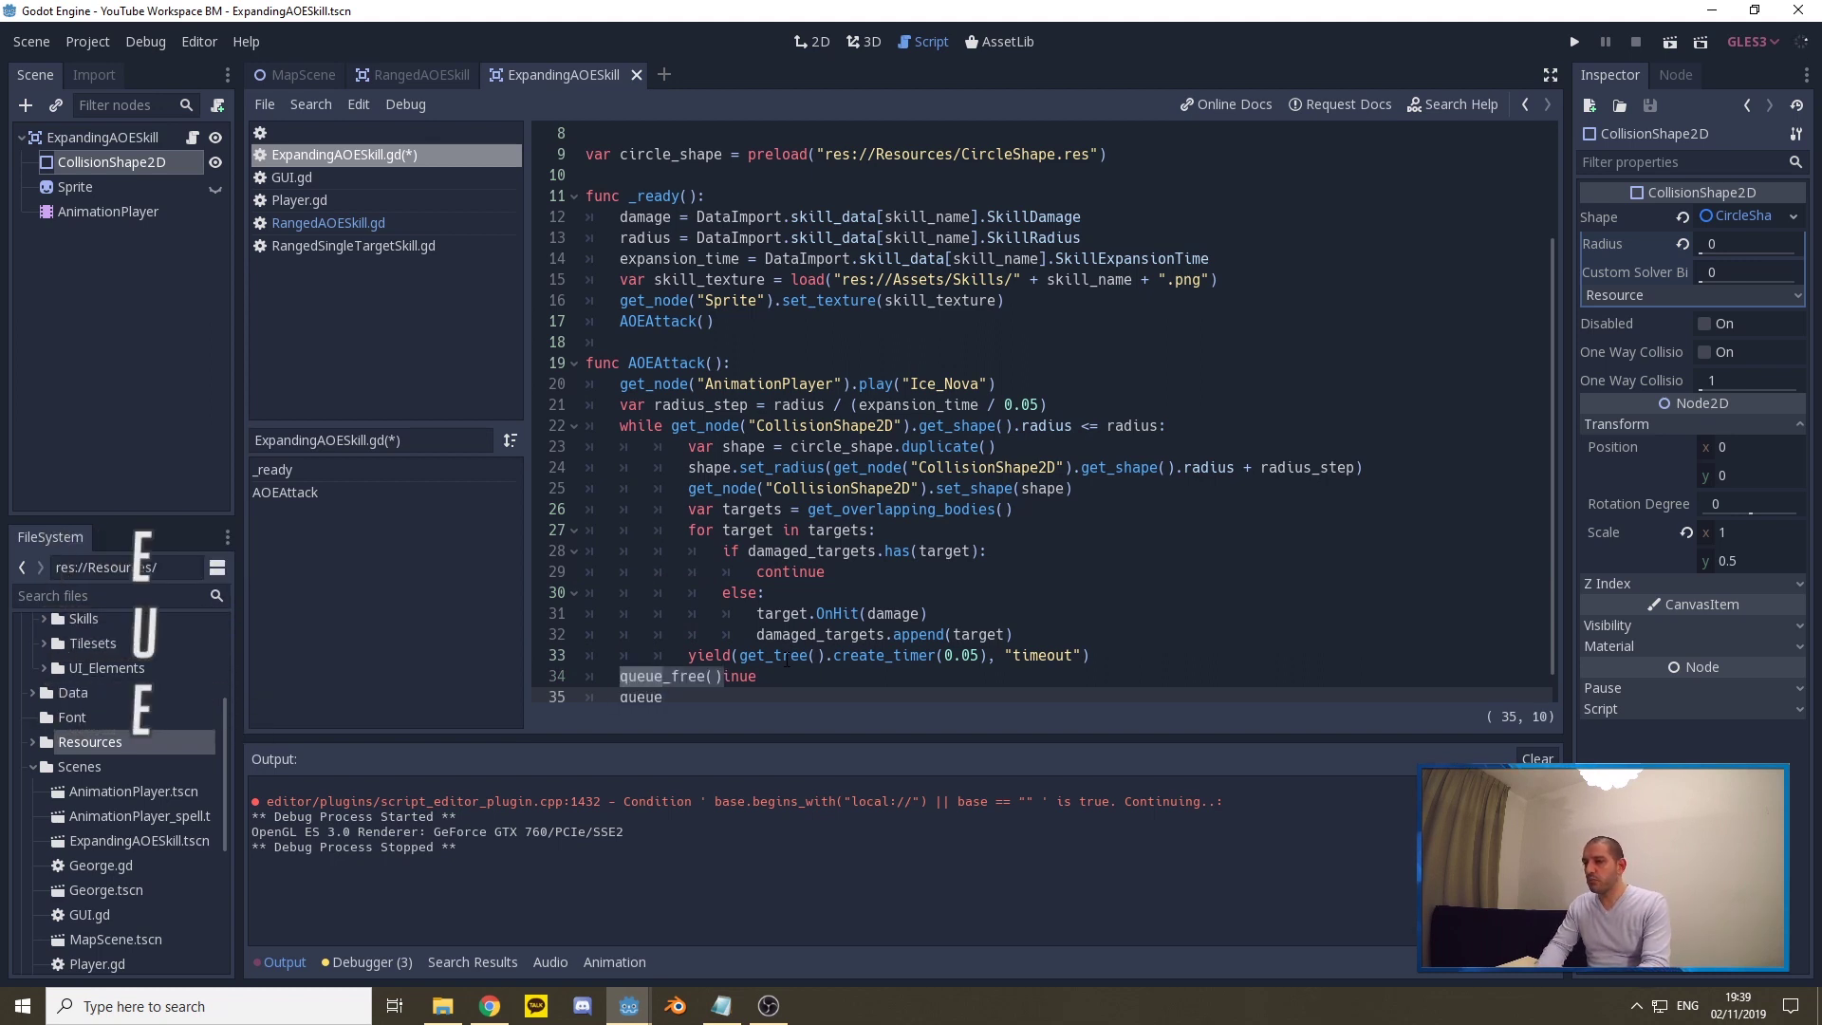
pyautogui.press('Return')
pyautogui.click(1014, 551)
pyautogui.scroll(-1, 1016, 550)
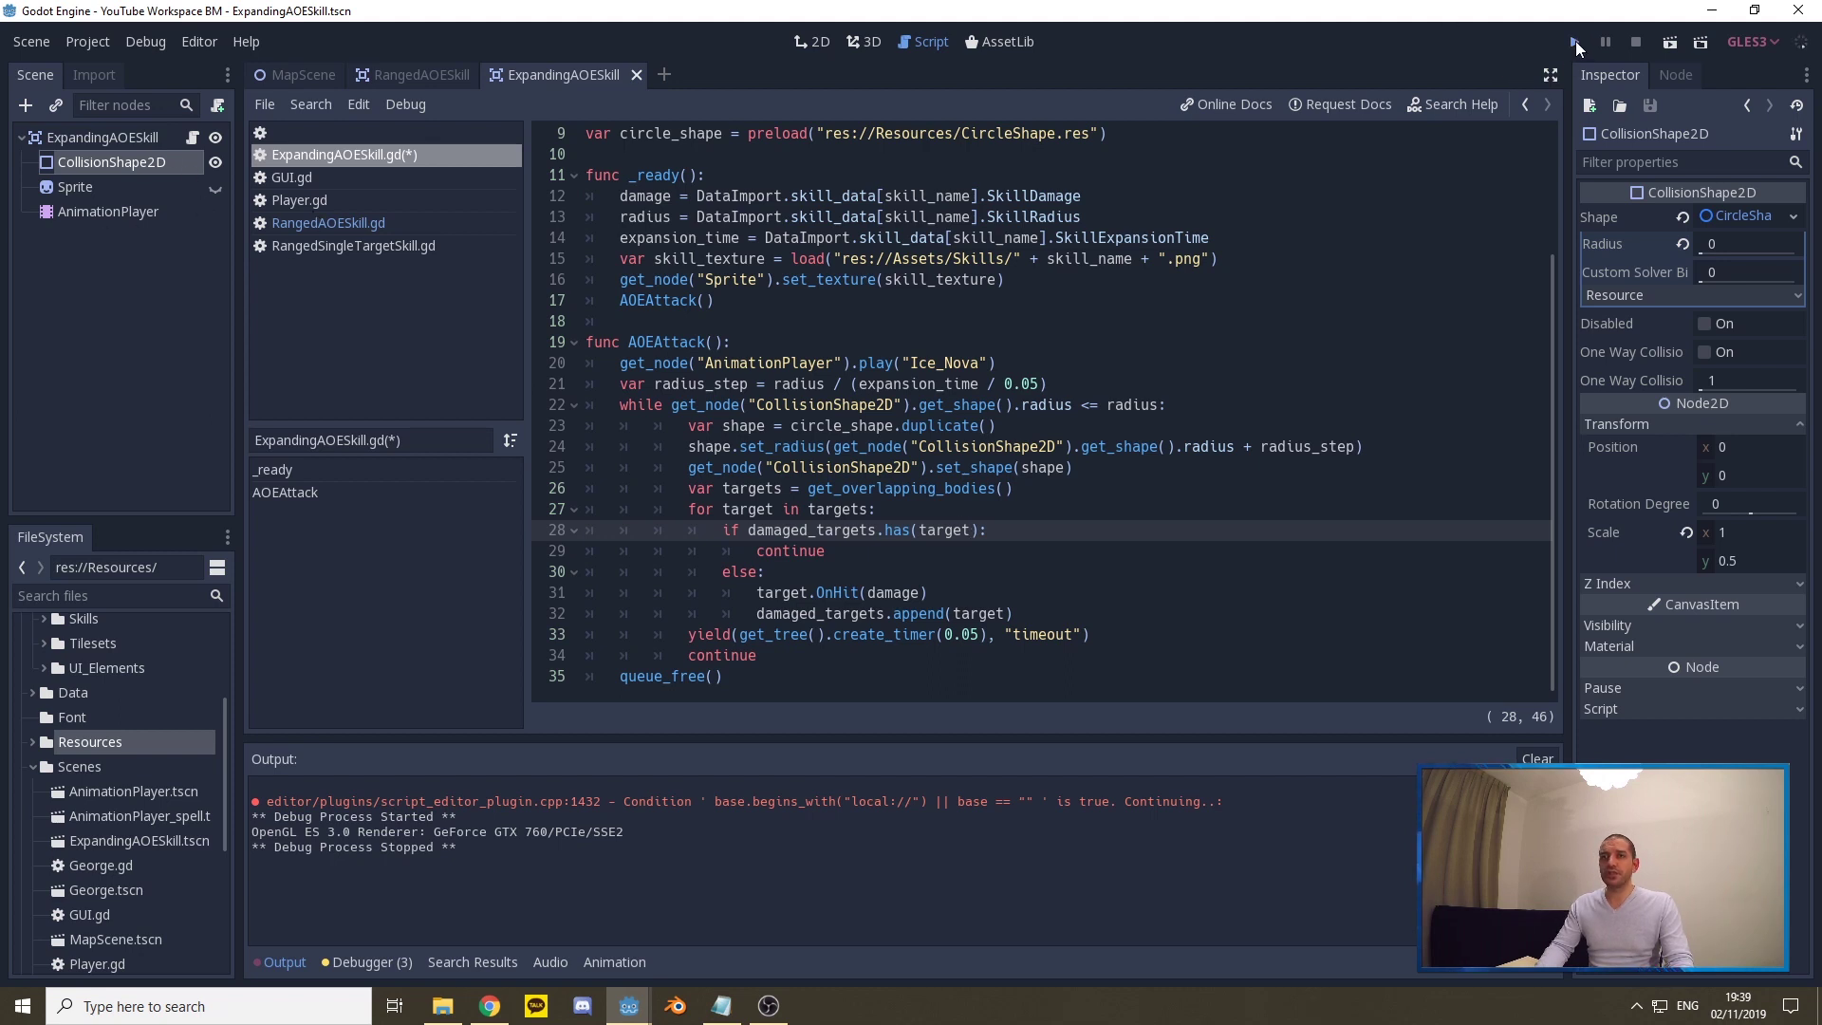
# - Run the game and walk the player across the map to the two enemies
pyautogui.click(1576, 41)
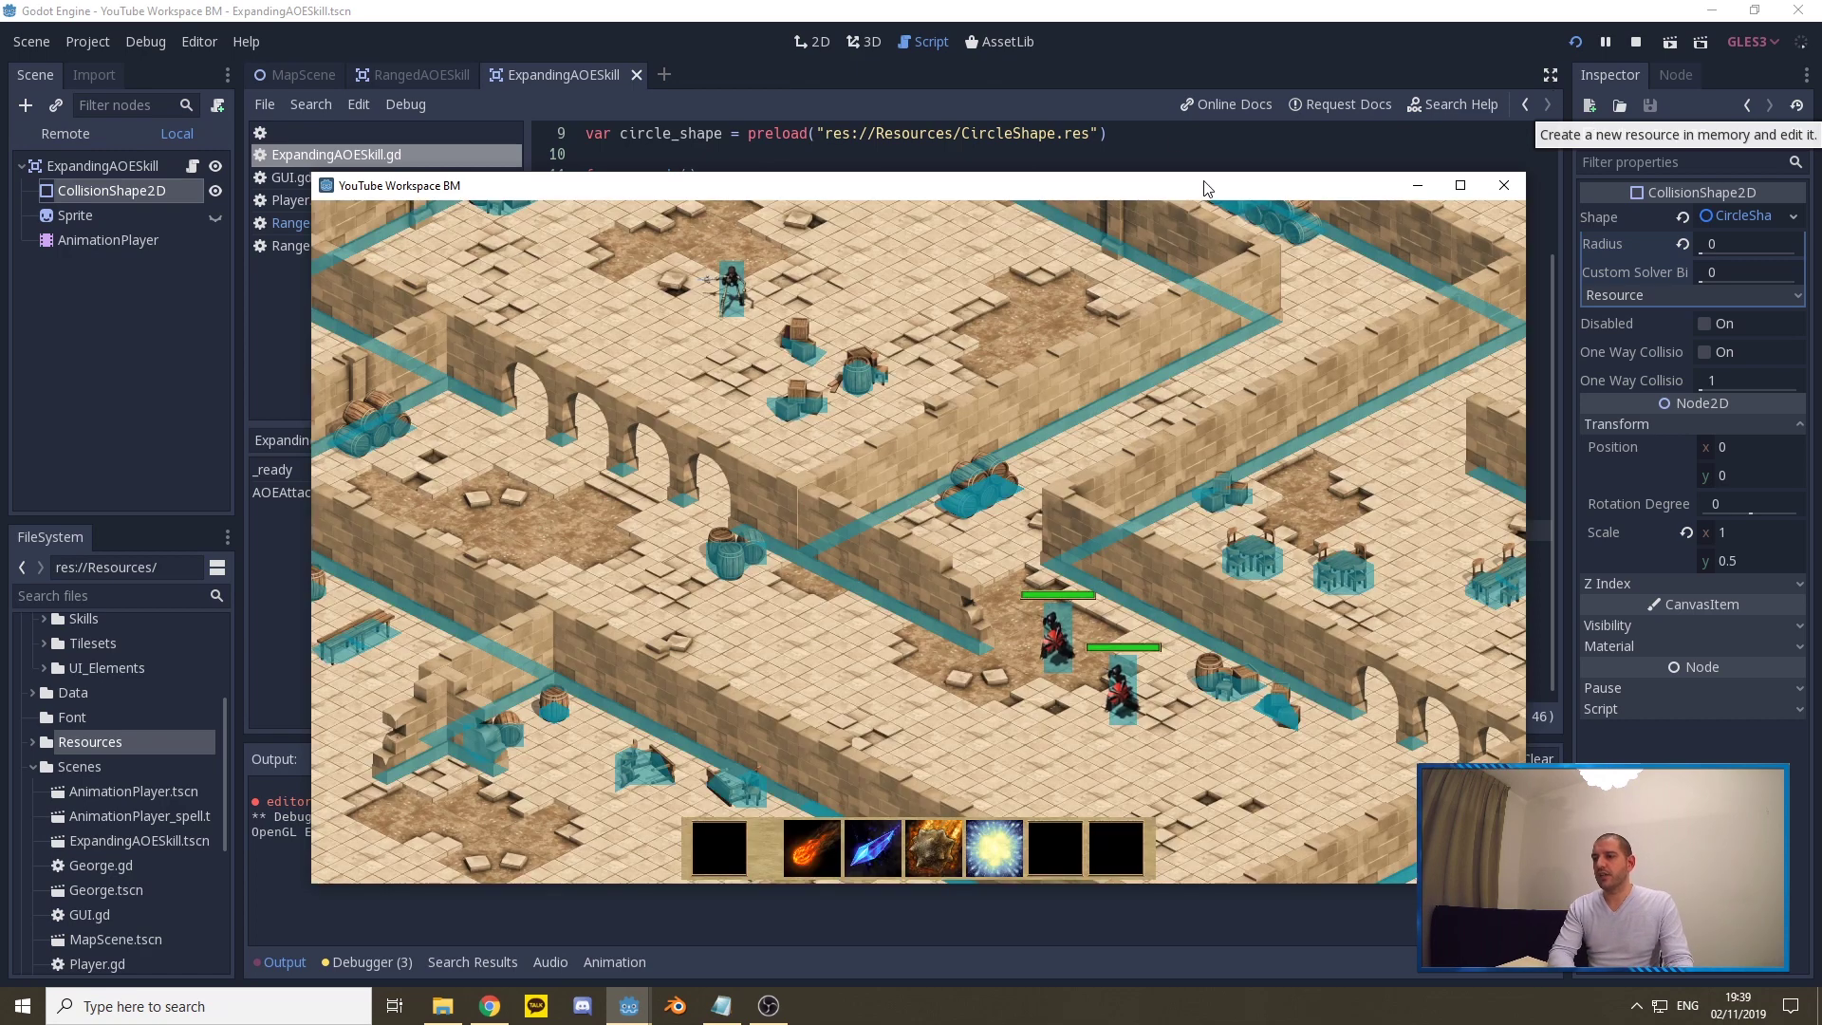
pyautogui.press('Down')
pyautogui.hotkey('Down', 'Left')
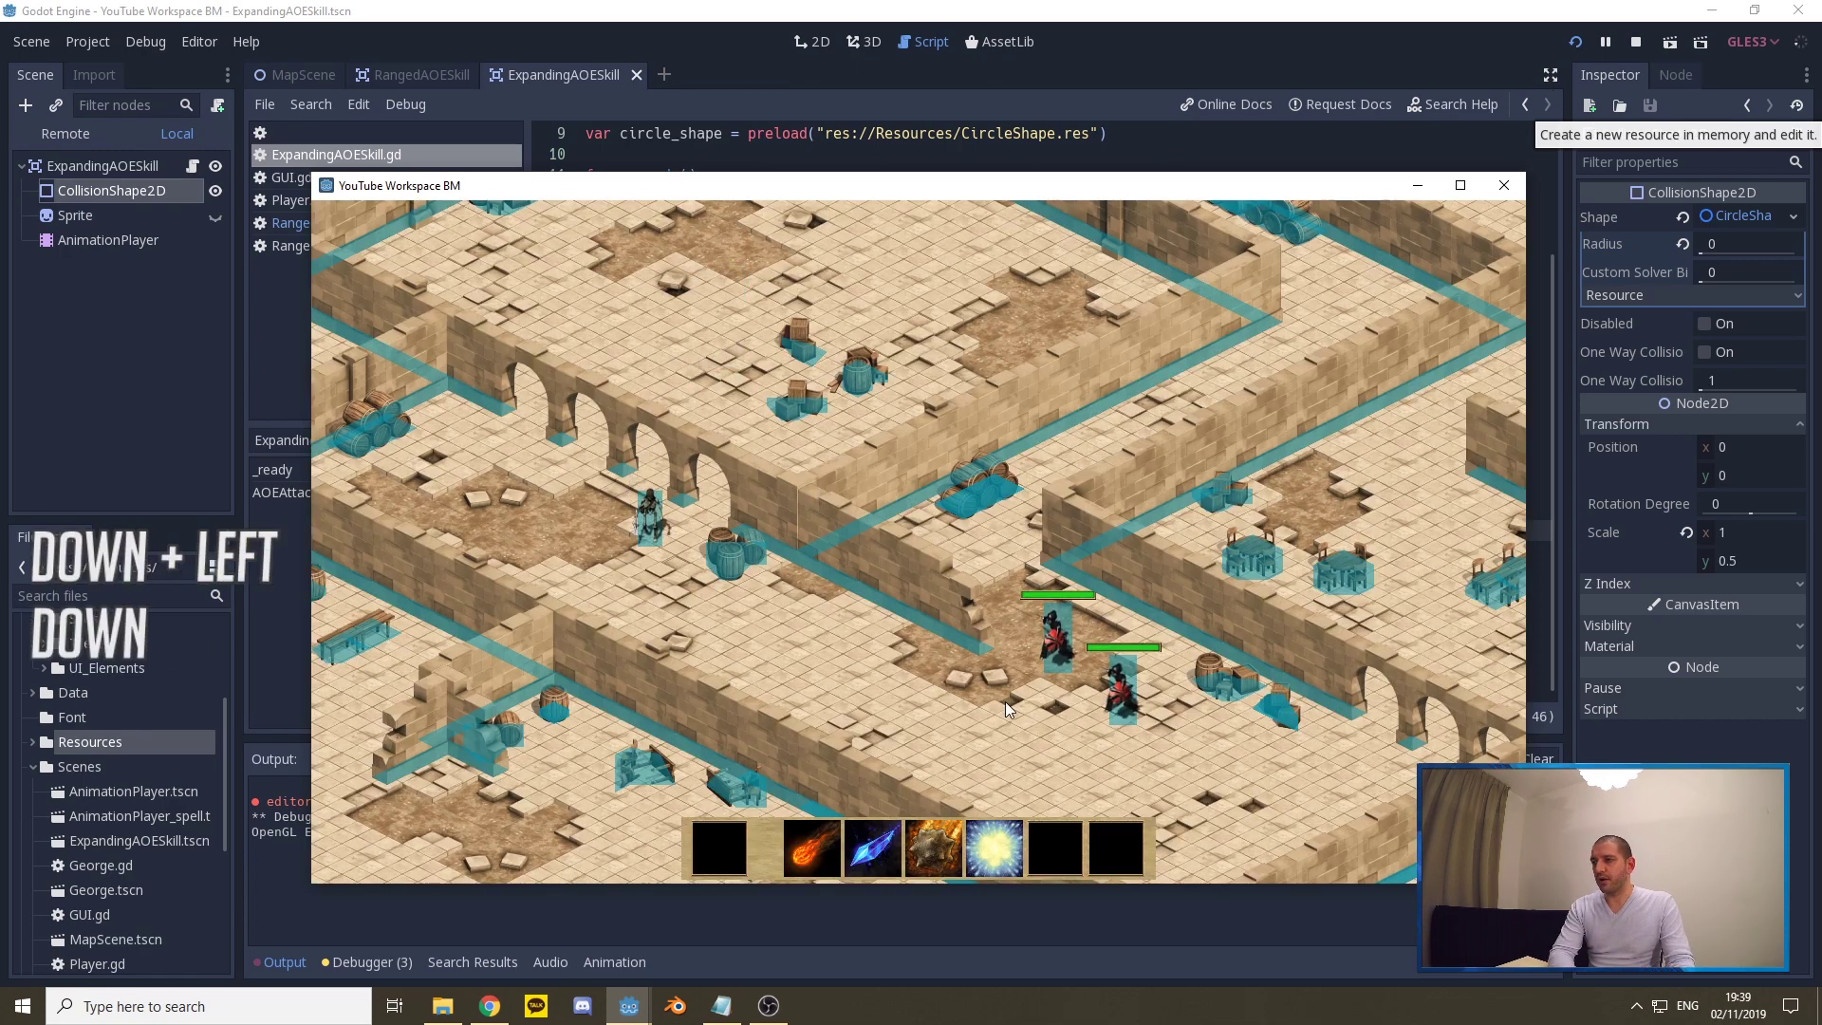
pyautogui.hotkey('Down', 'Right')
pyautogui.hotkey('Down', 'Right')
pyautogui.hotkey('Down', 'Right')
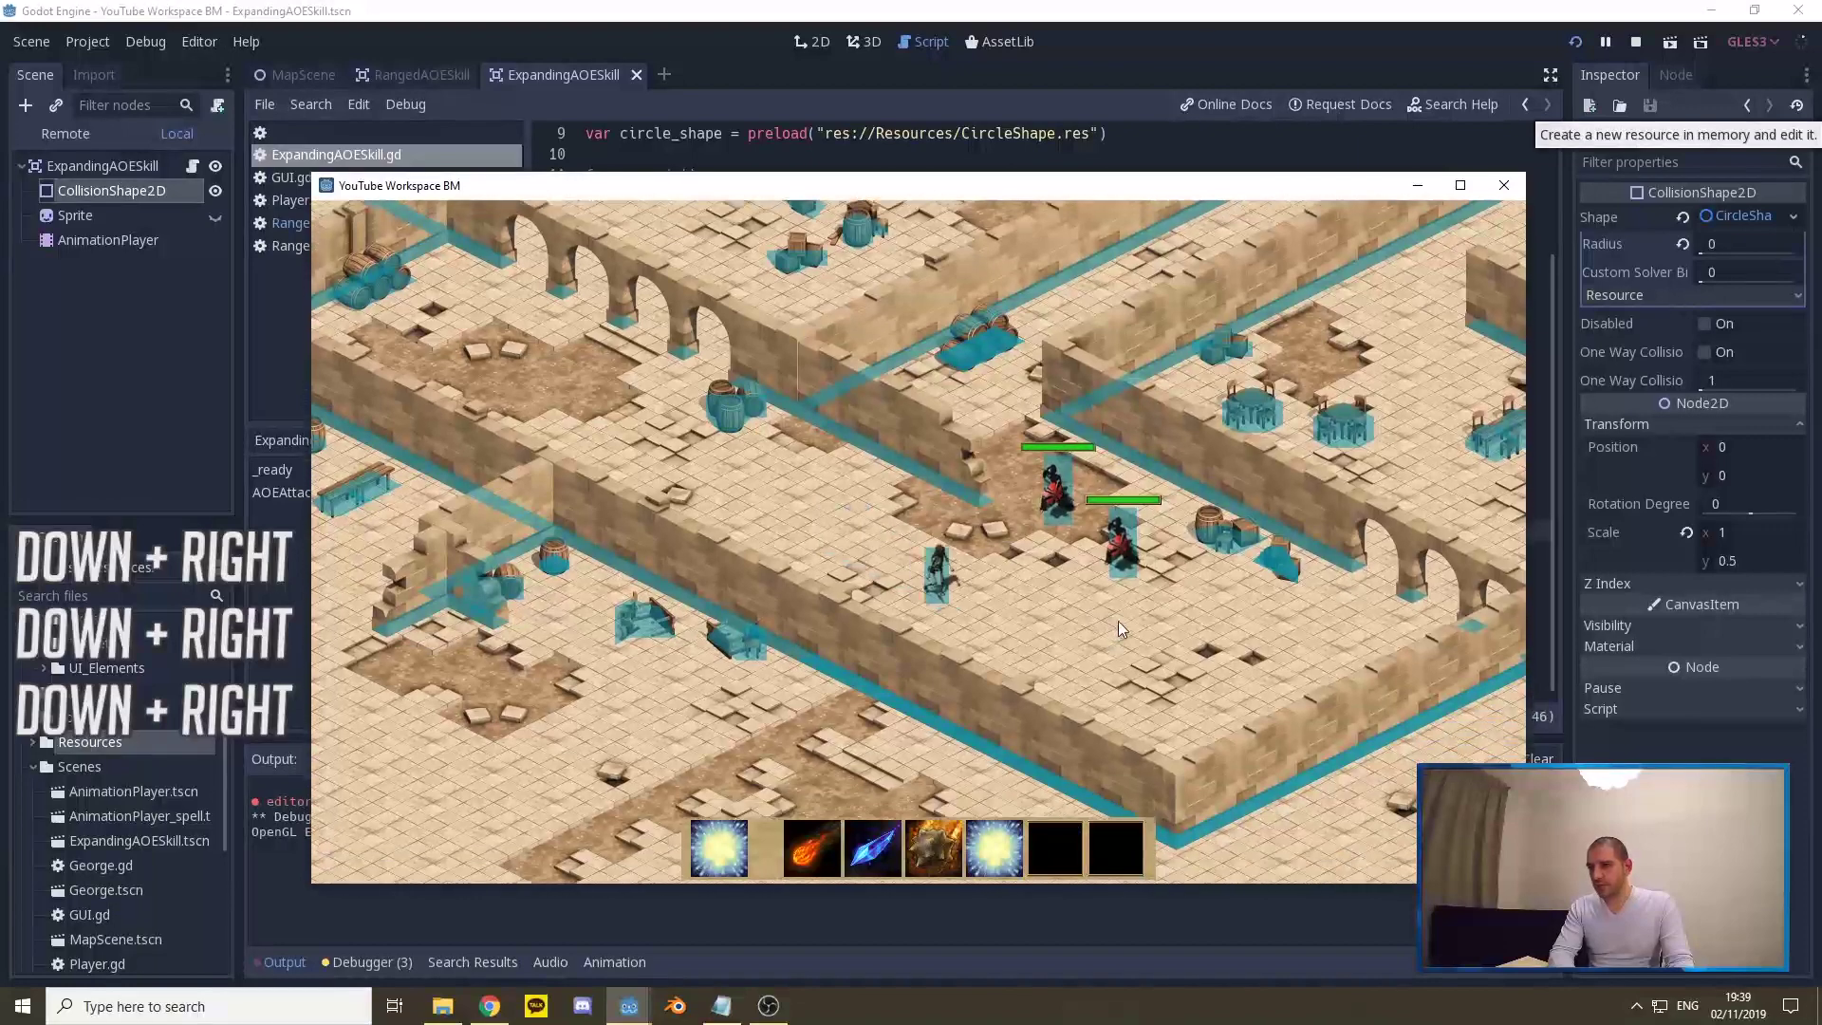
pyautogui.hotkey('Up', 'Right')
pyautogui.press('Up')
pyautogui.press('Right')
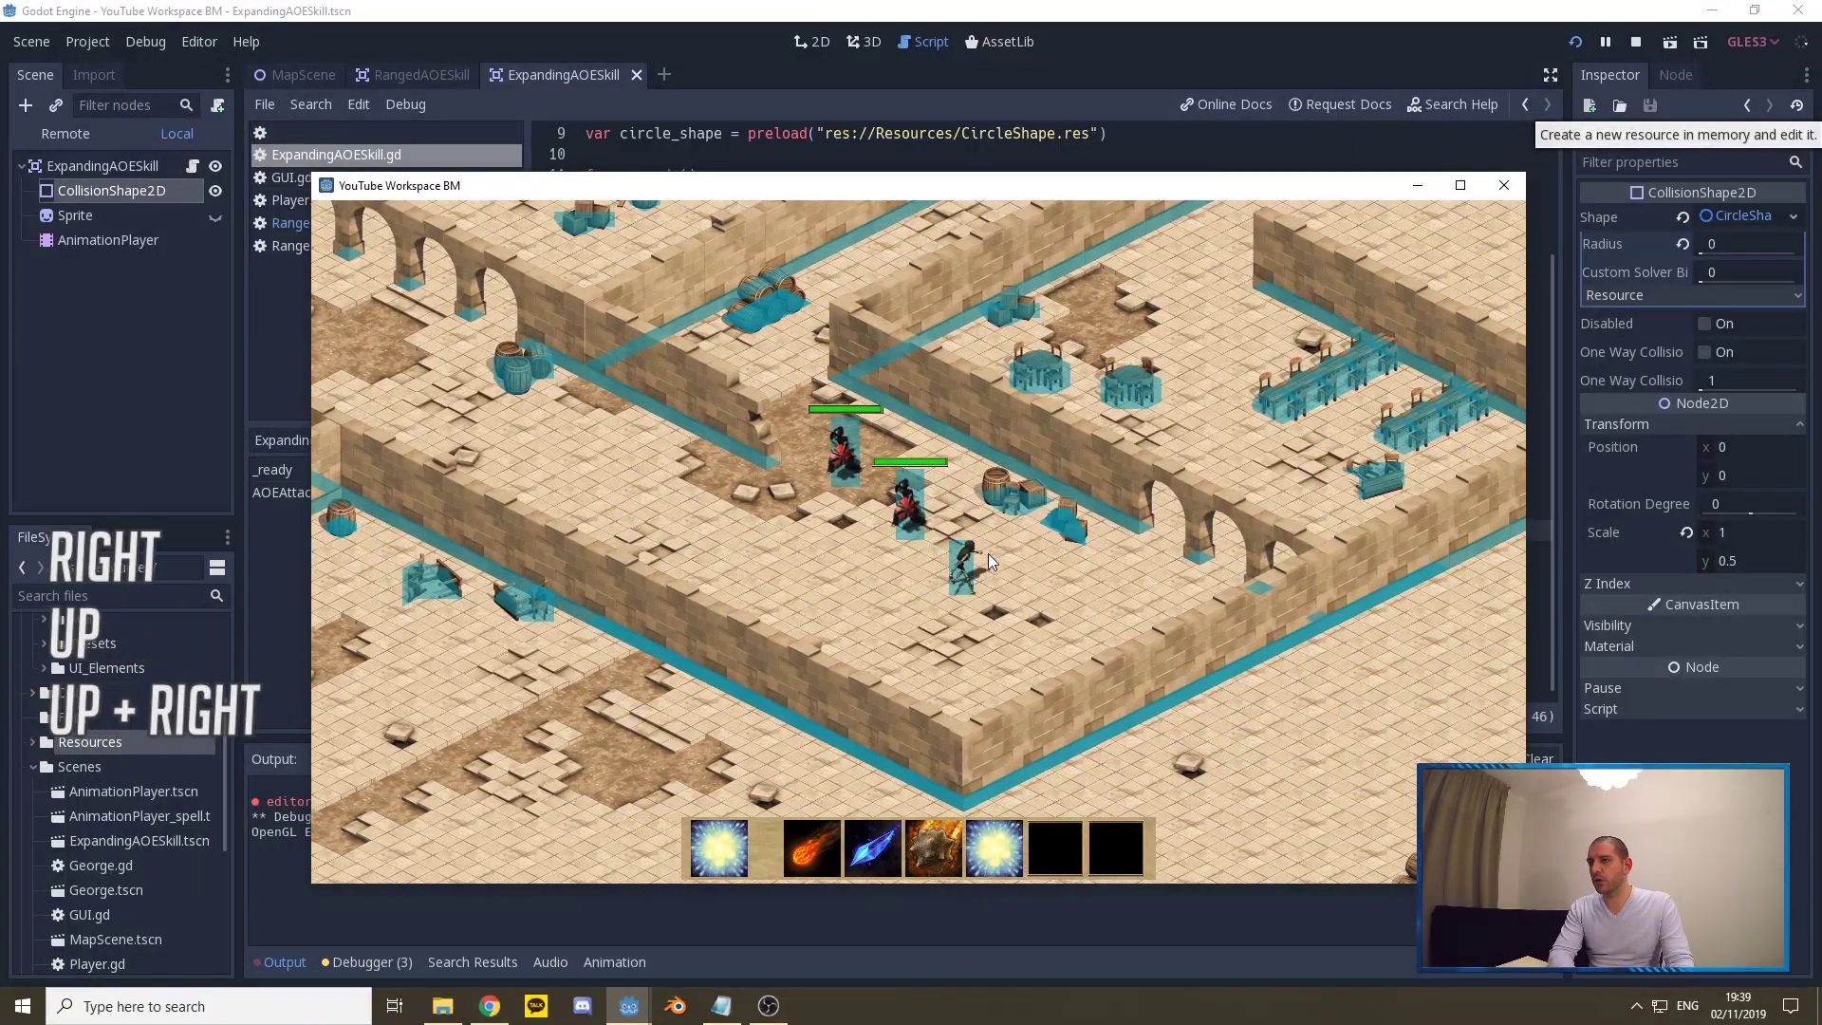
pyautogui.press('Left')
pyautogui.press('Up')
pyautogui.press('Right')
pyautogui.press('Down')
pyautogui.press('Left')
pyautogui.press('Up')
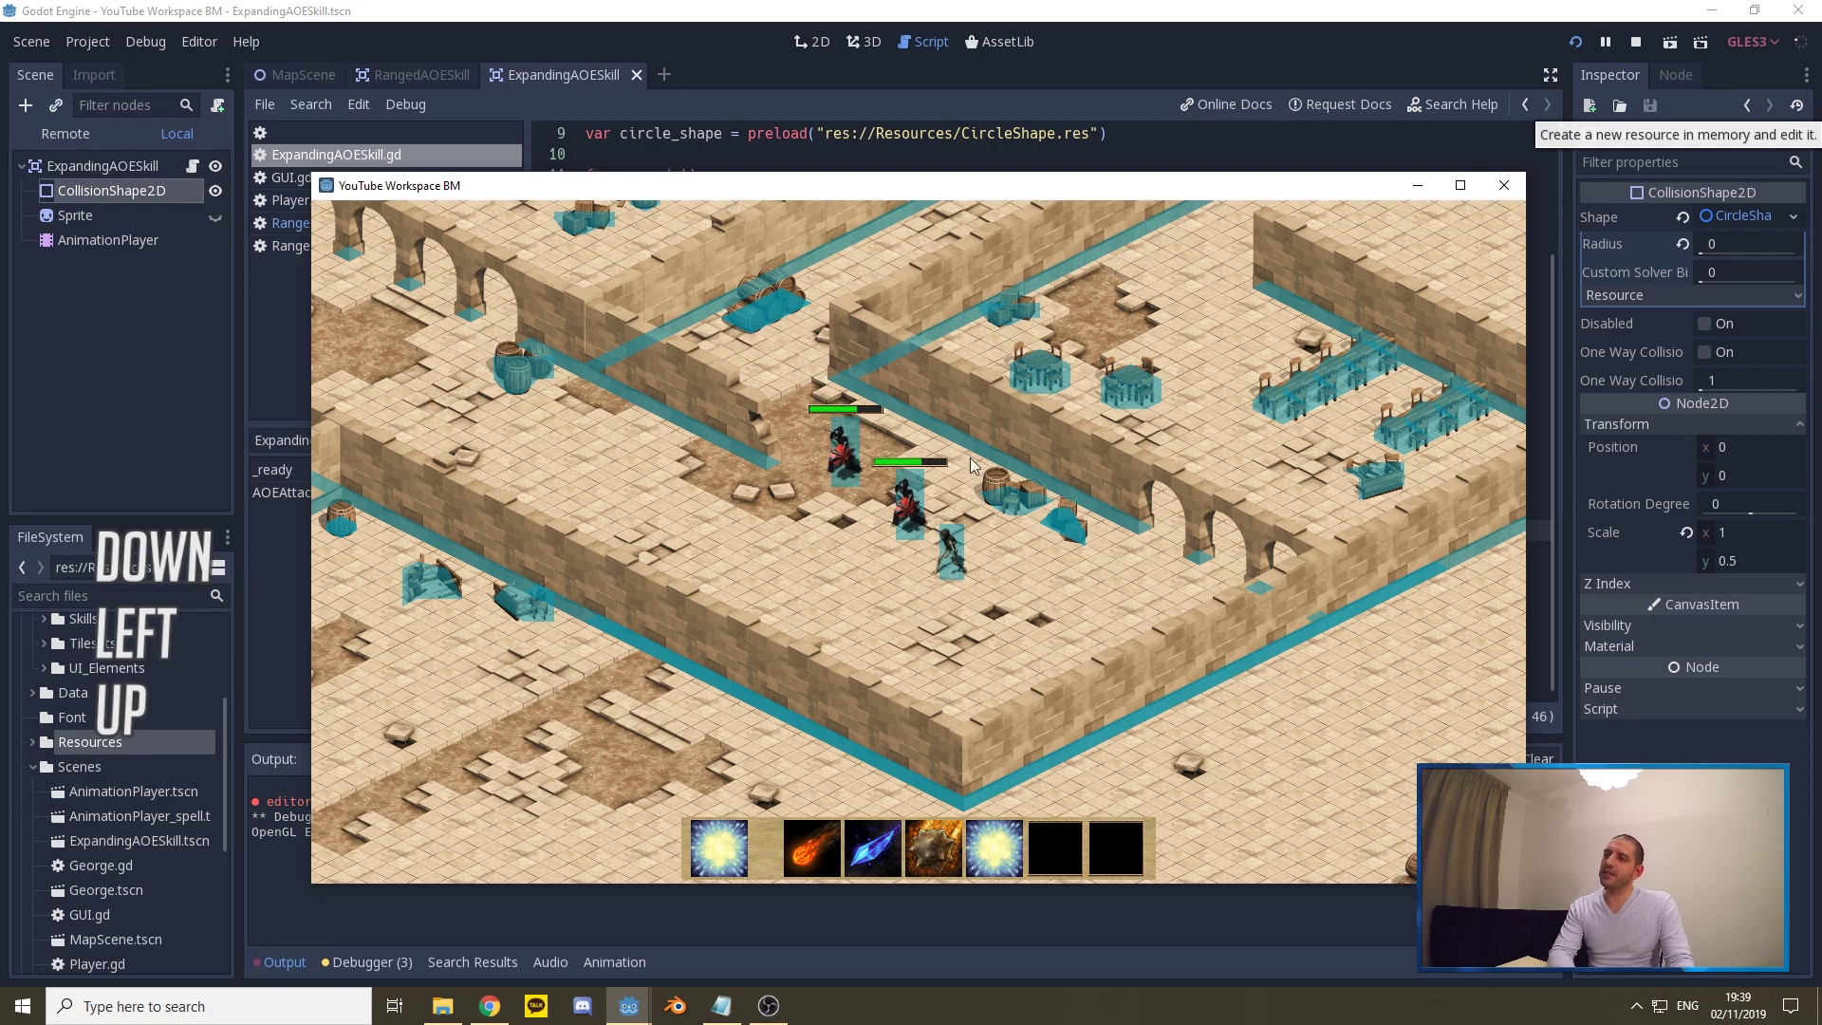
pyautogui.hotkey('Down', 'Right')
pyautogui.press('Down')
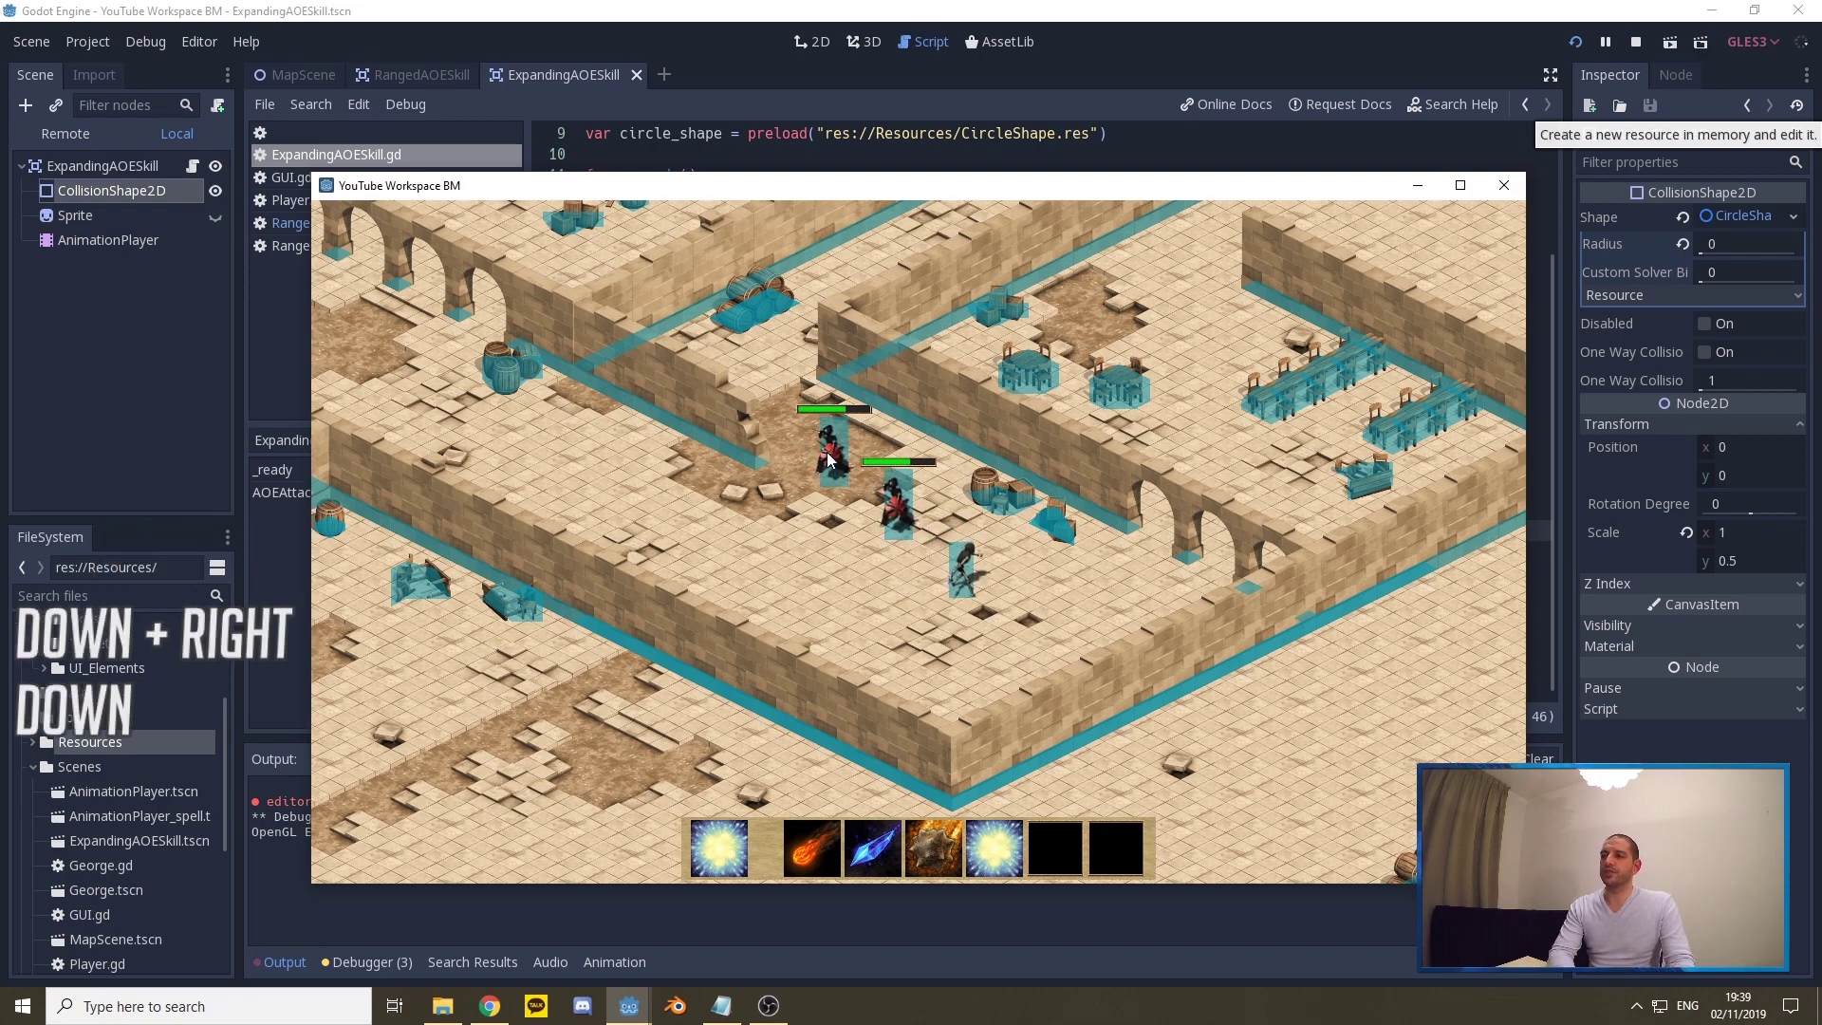
pyautogui.press('Up')
pyautogui.press('Left')
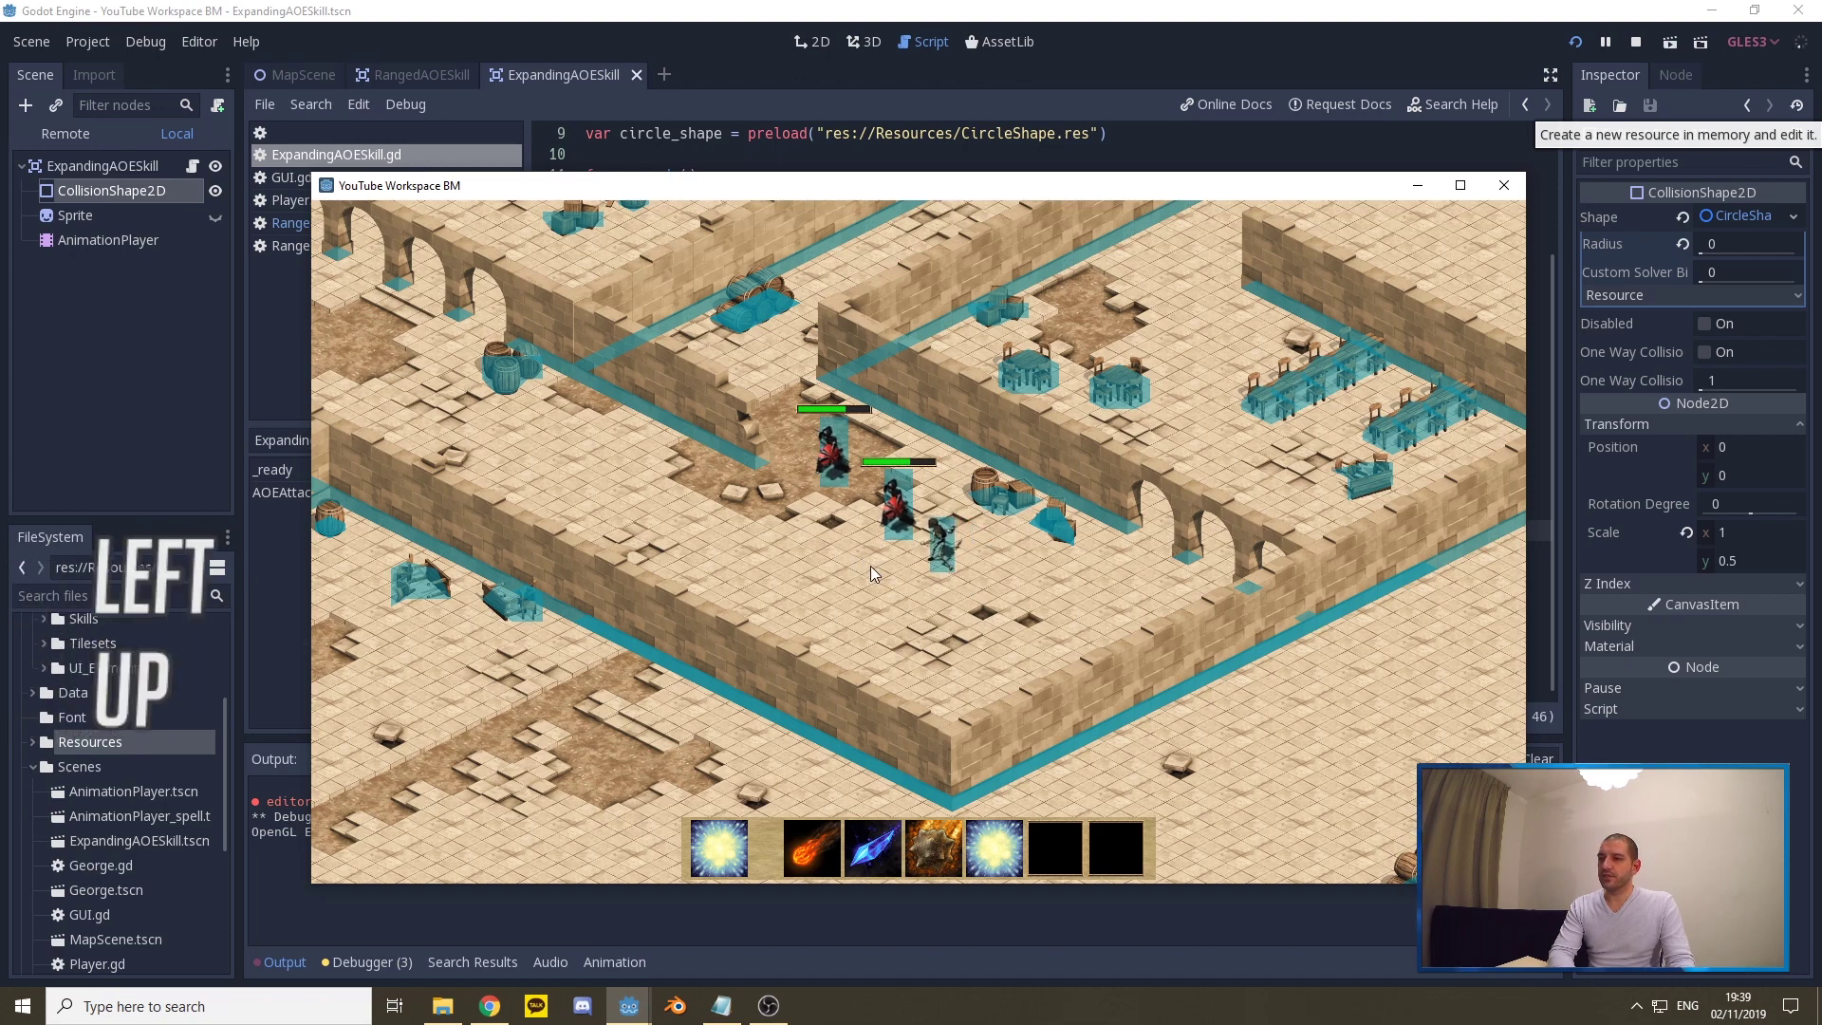
# - Cast the ice nova twice on the enemies, then walk the player away
pyautogui.click(870, 565)
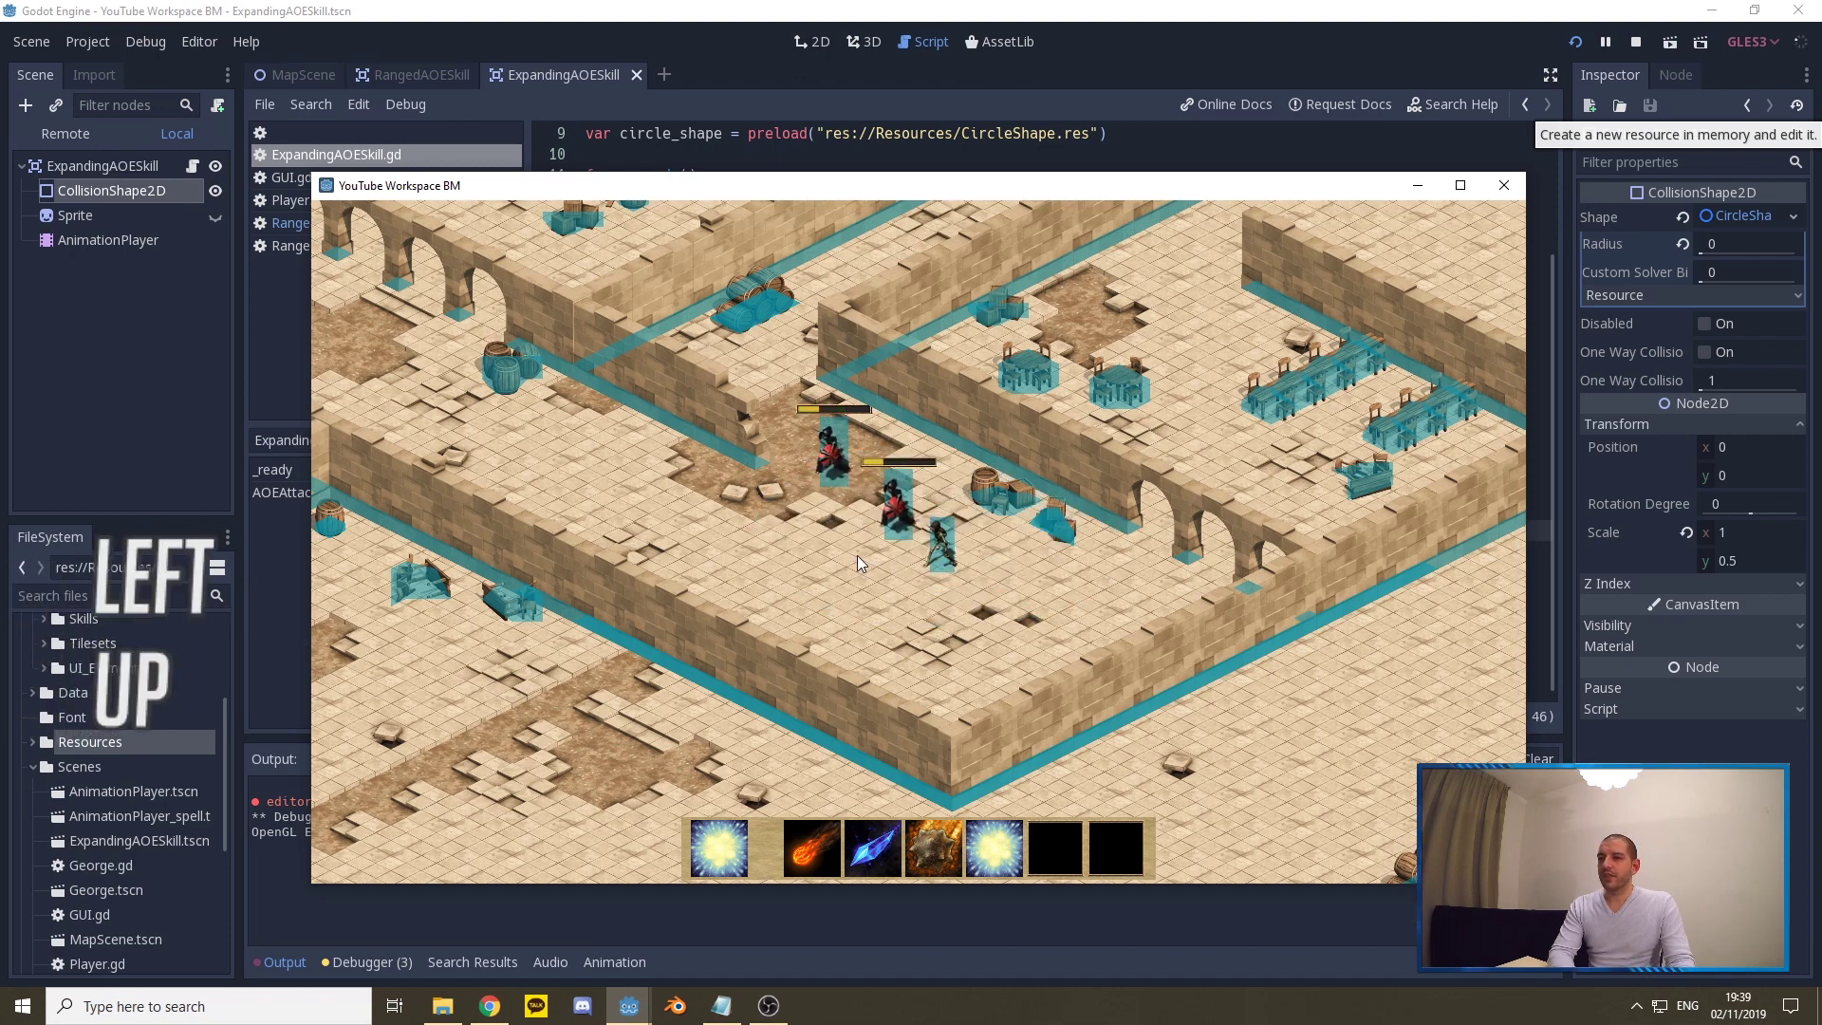
pyautogui.click(866, 558)
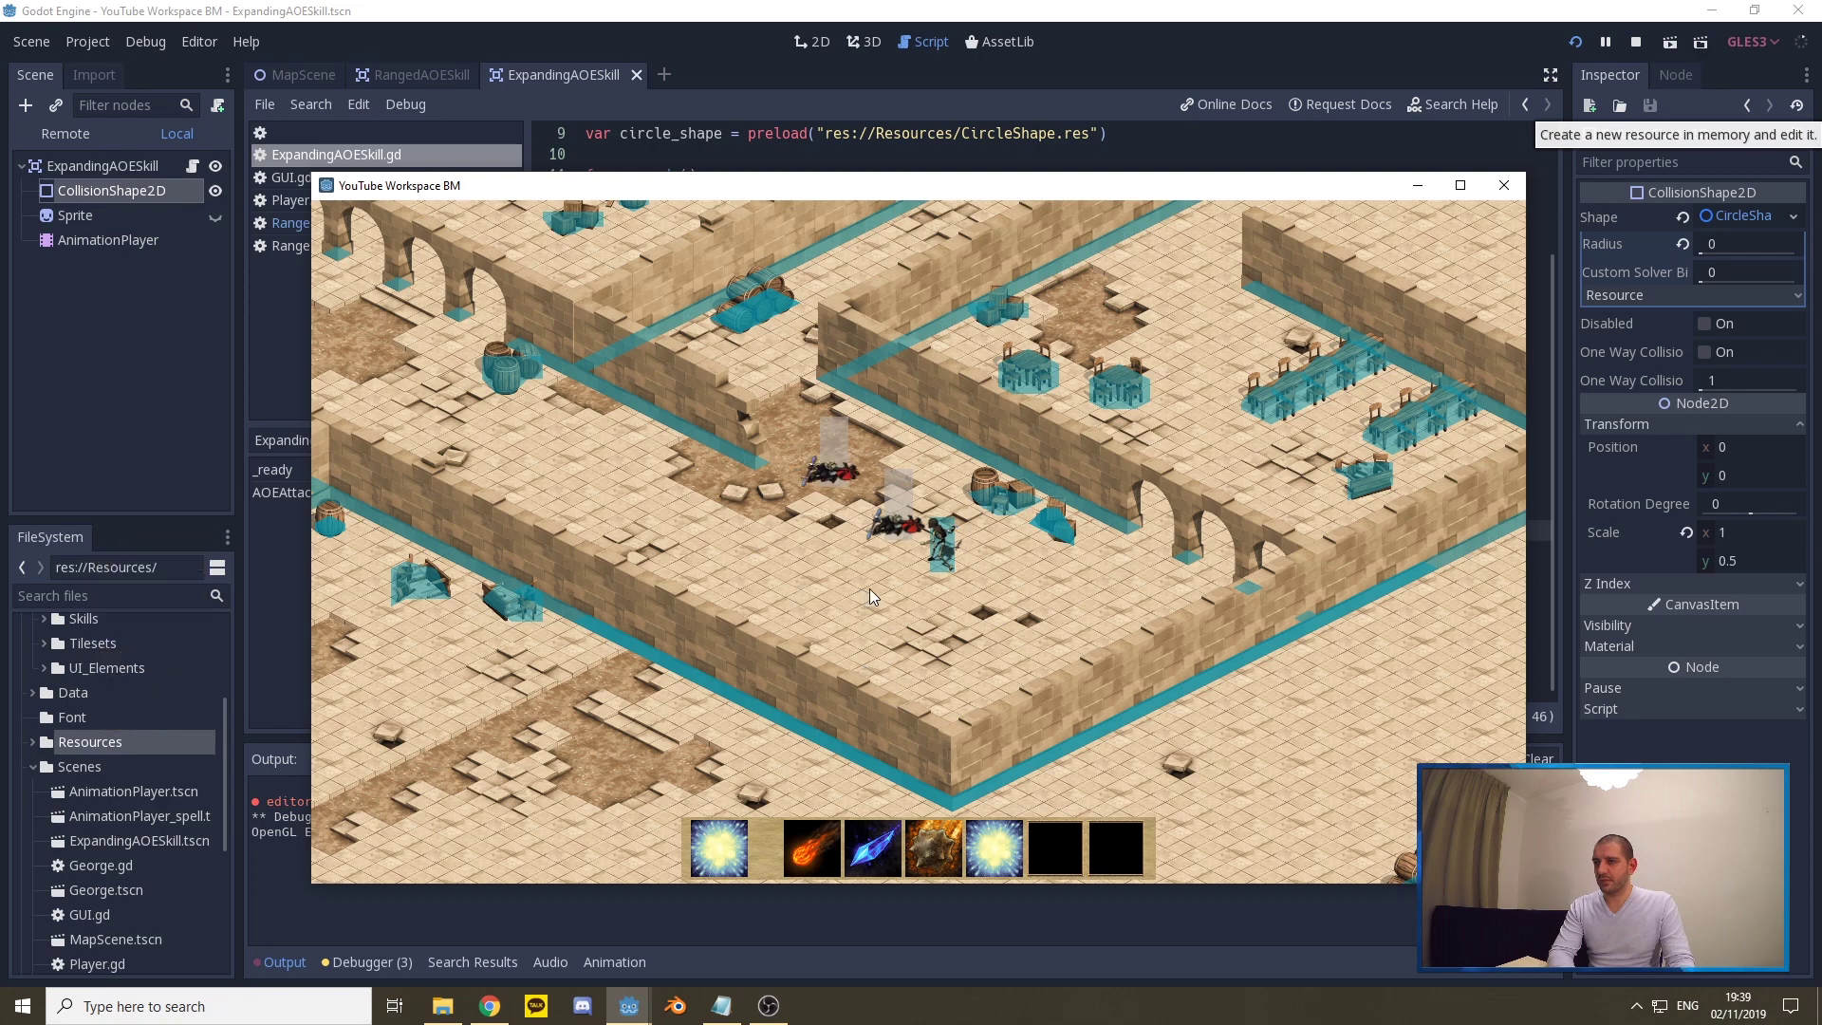
pyautogui.press('Down')
pyautogui.press('Left')
pyautogui.press('Up')
pyautogui.press('Down')
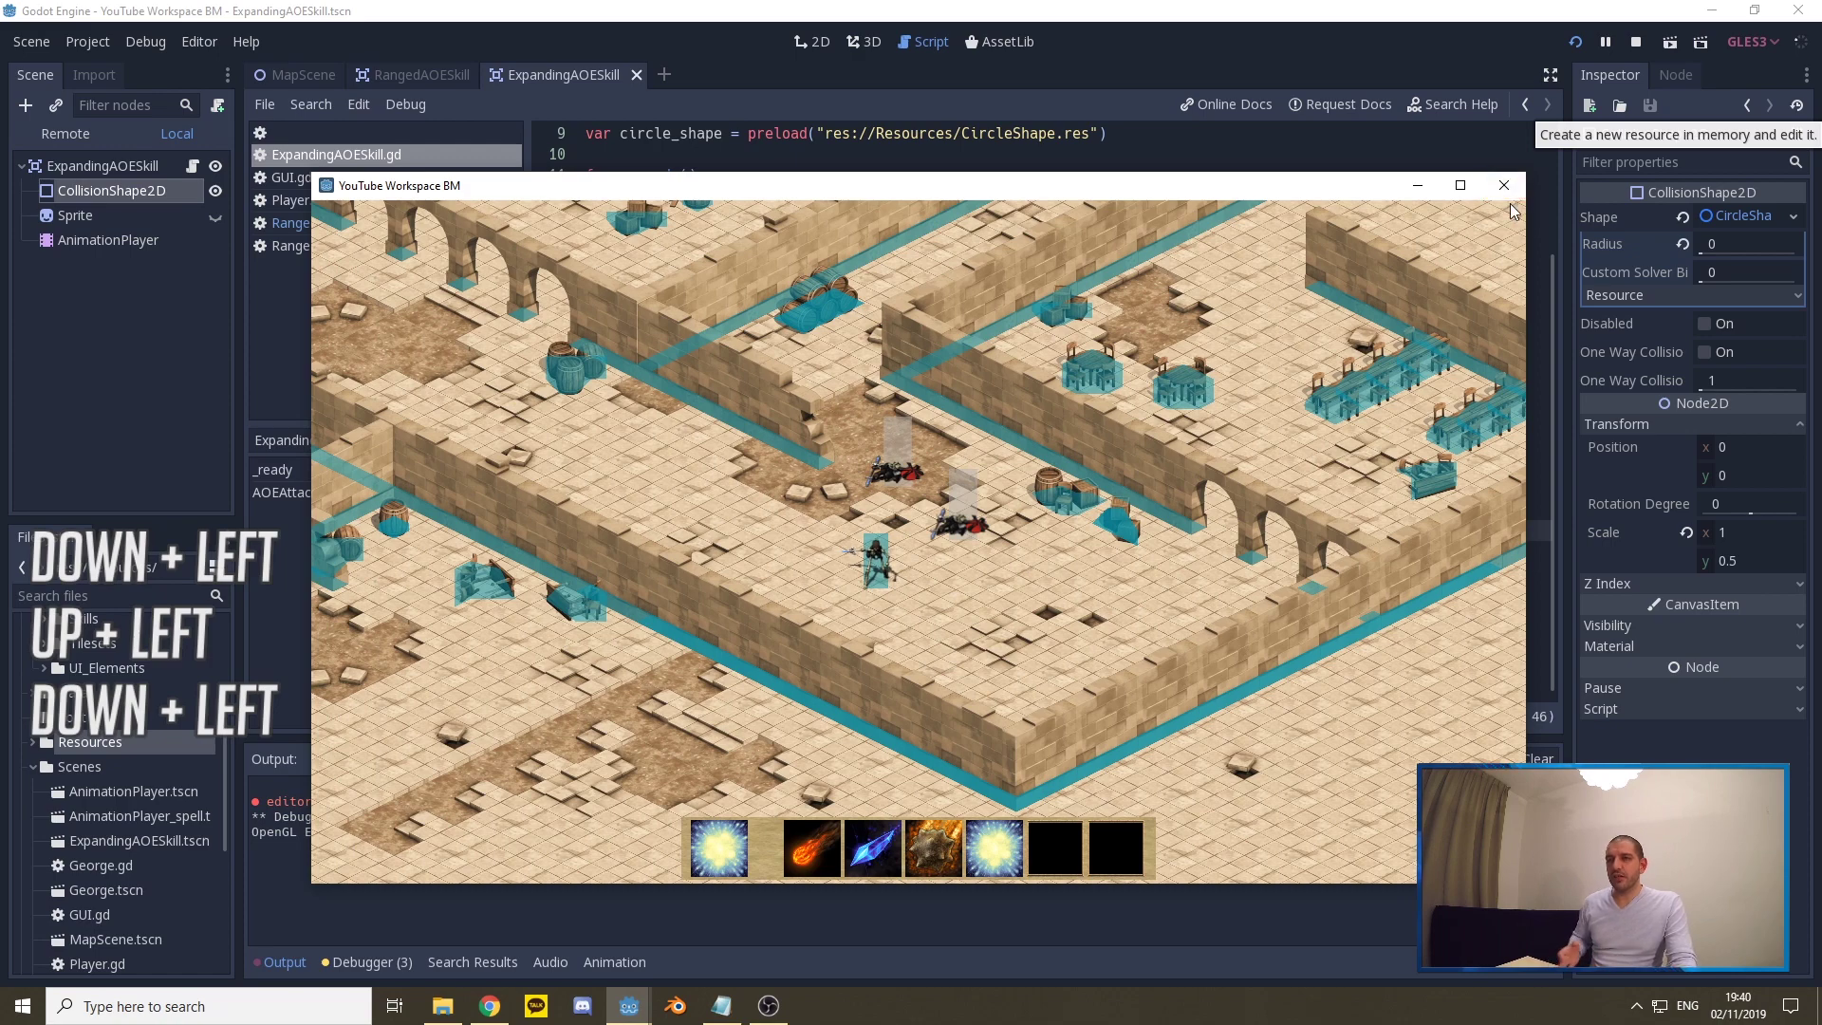
# - Close the game, turn off Debug > Visible Collision Shapes, and show the Sprite node
pyautogui.click(1503, 185)
pyautogui.click(146, 41)
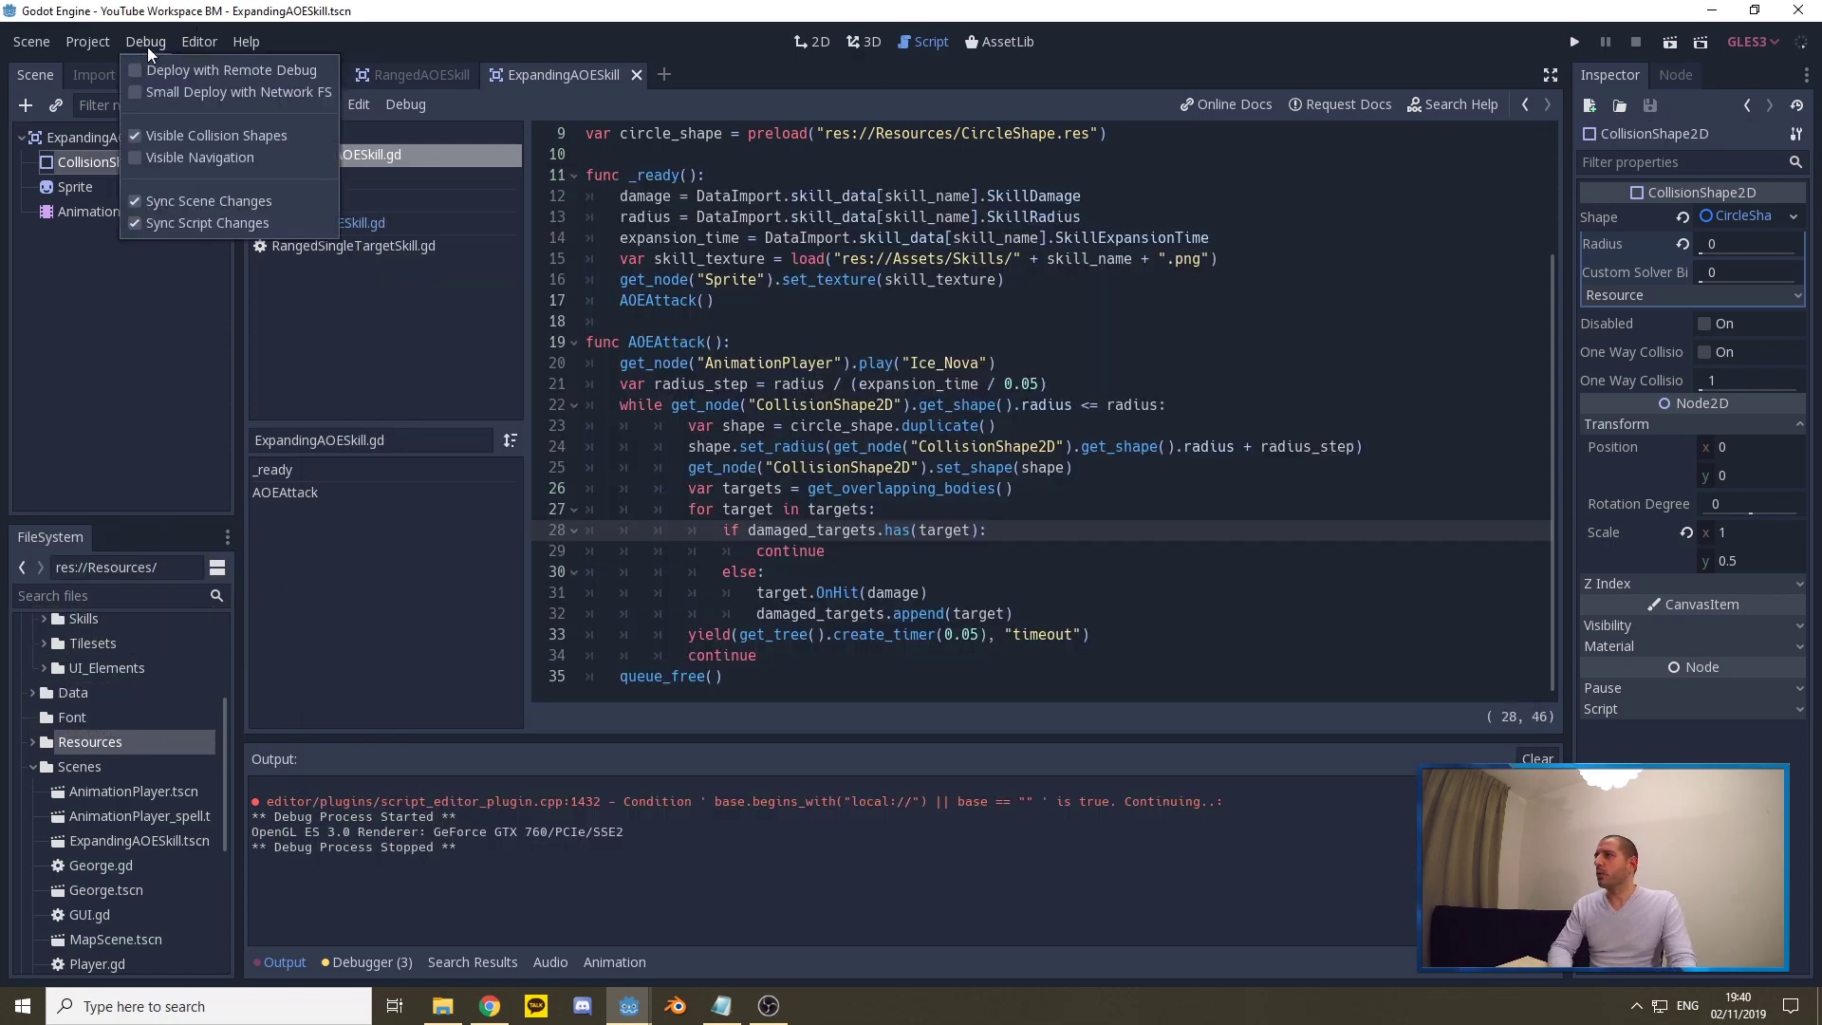
pyautogui.click(186, 142)
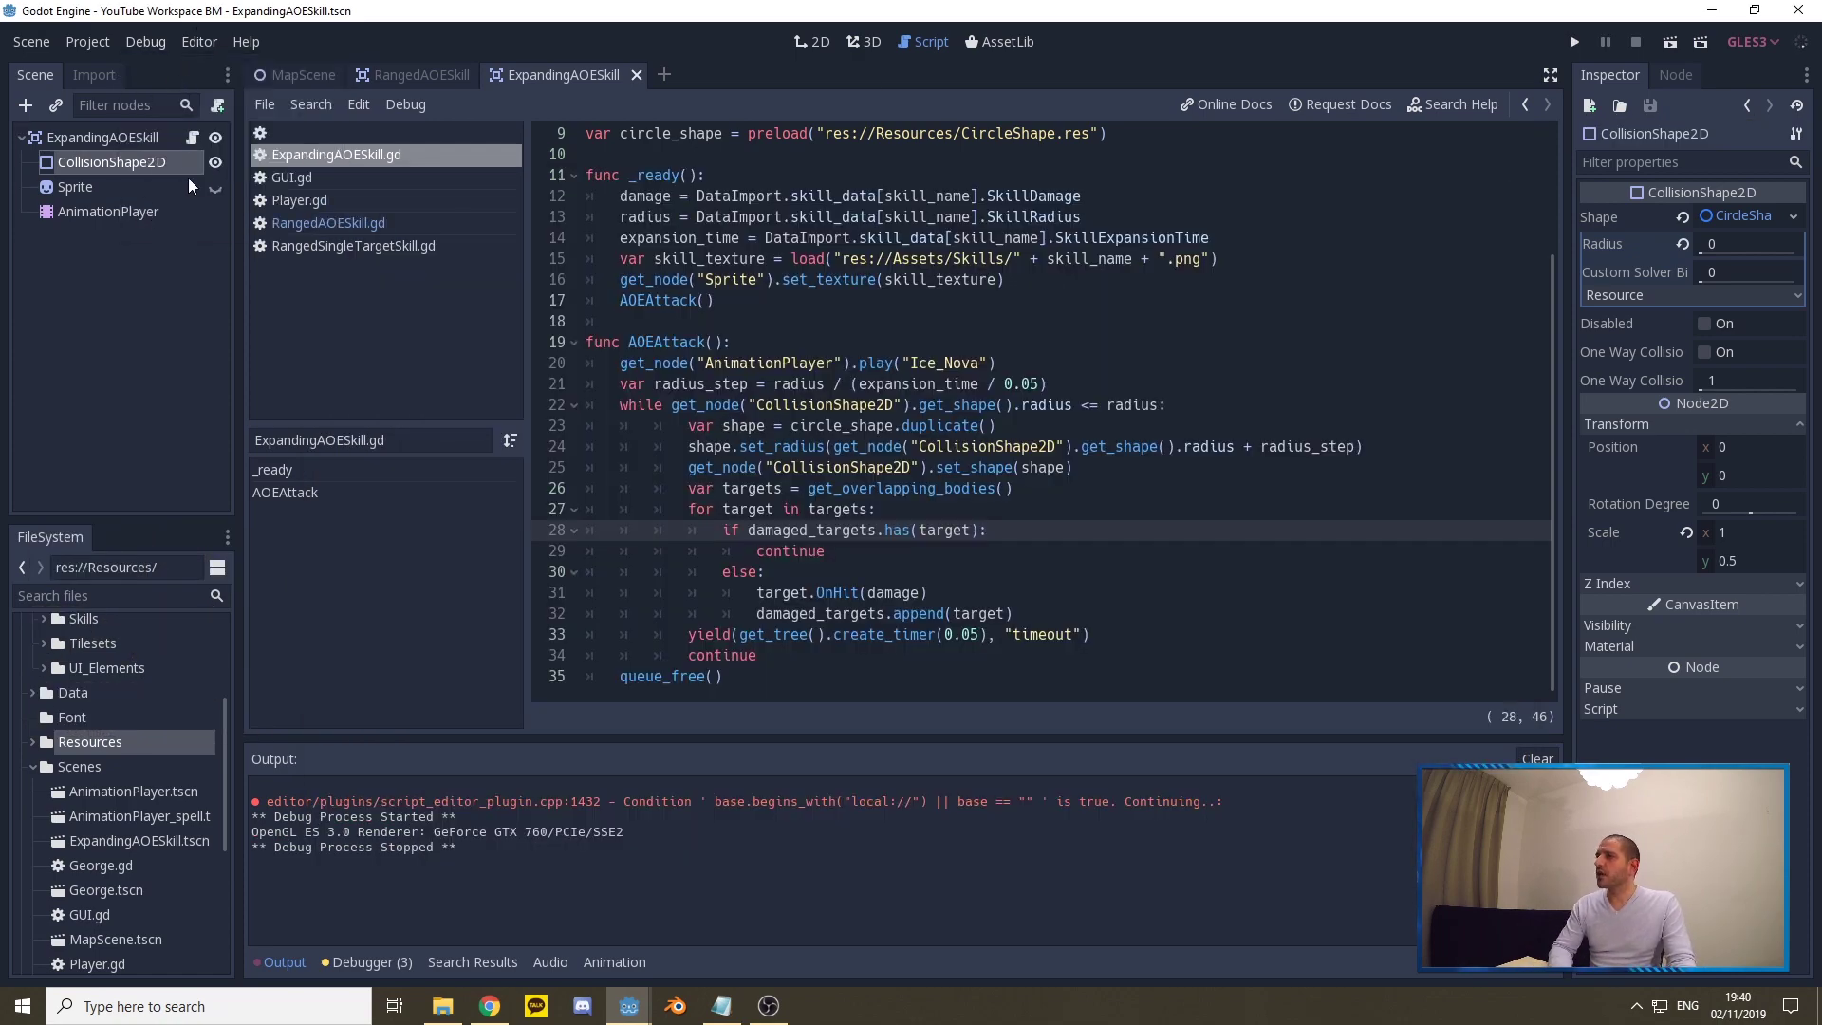
pyautogui.click(216, 187)
# - Run the game again and walk the player down-right next to the enemies
pyautogui.click(1572, 43)
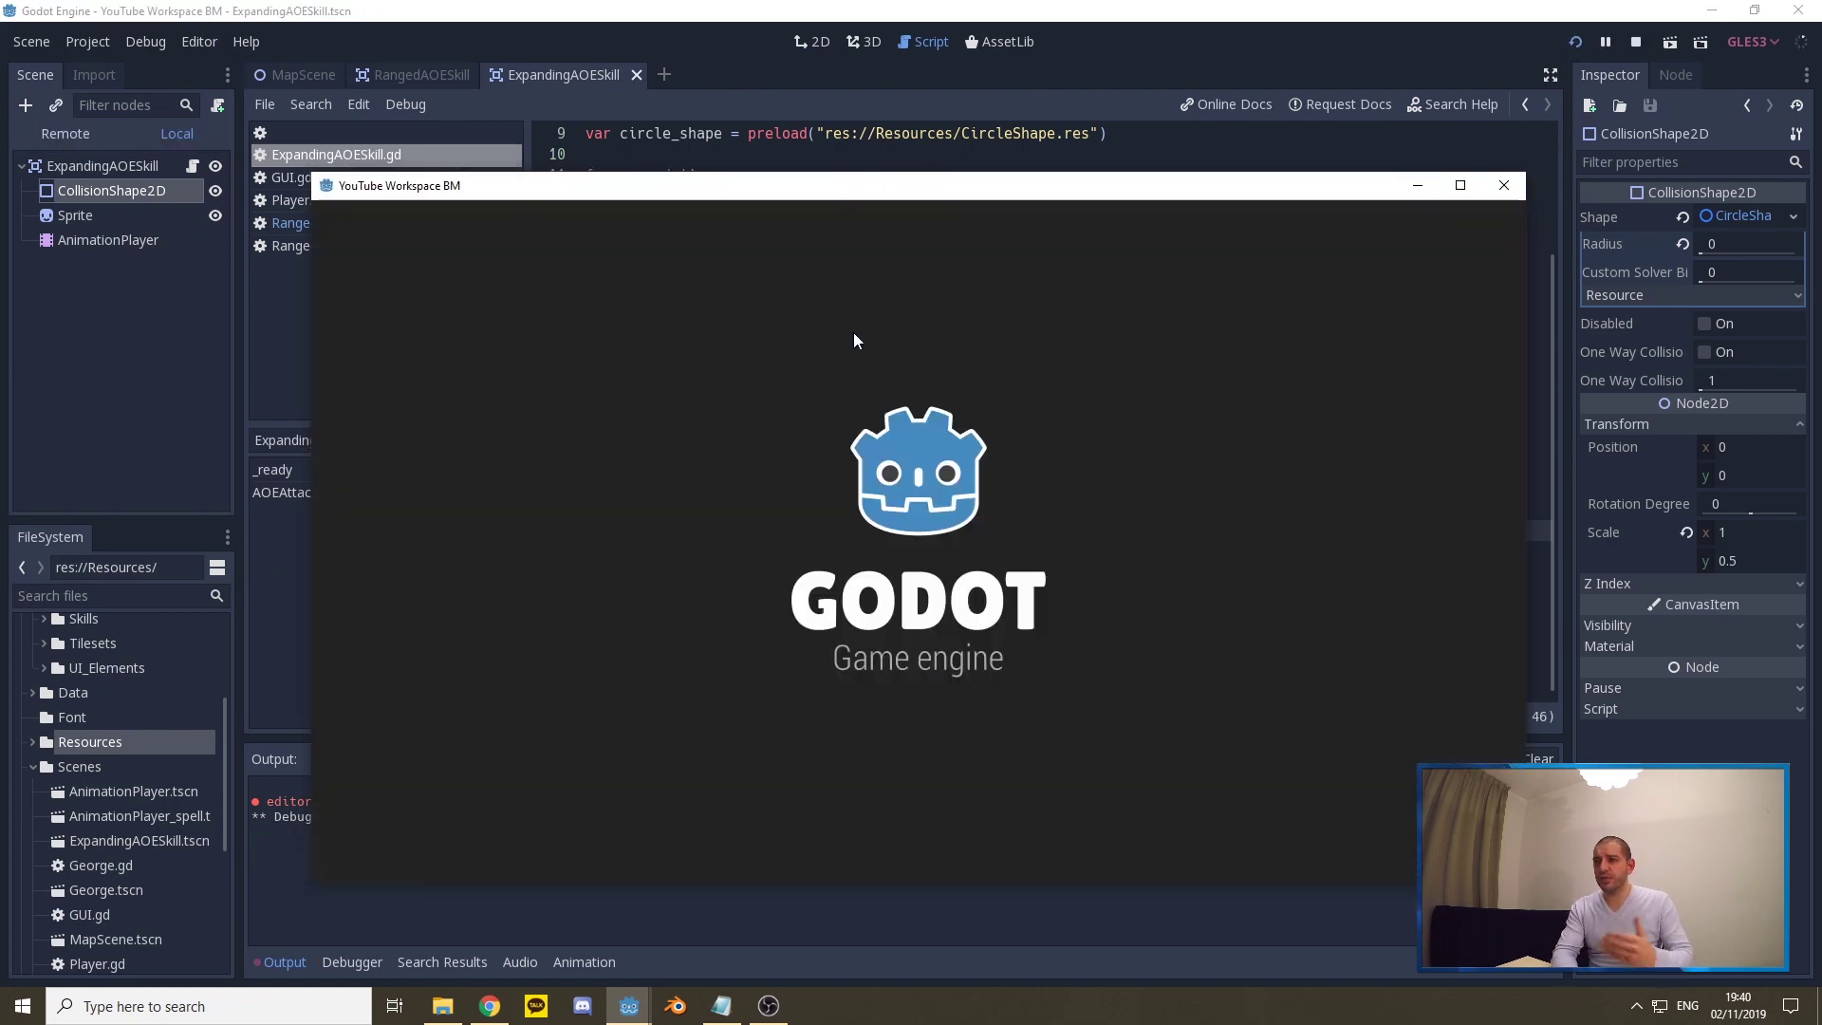
pyautogui.hotkey('Down', 'Left')
pyautogui.press('Down')
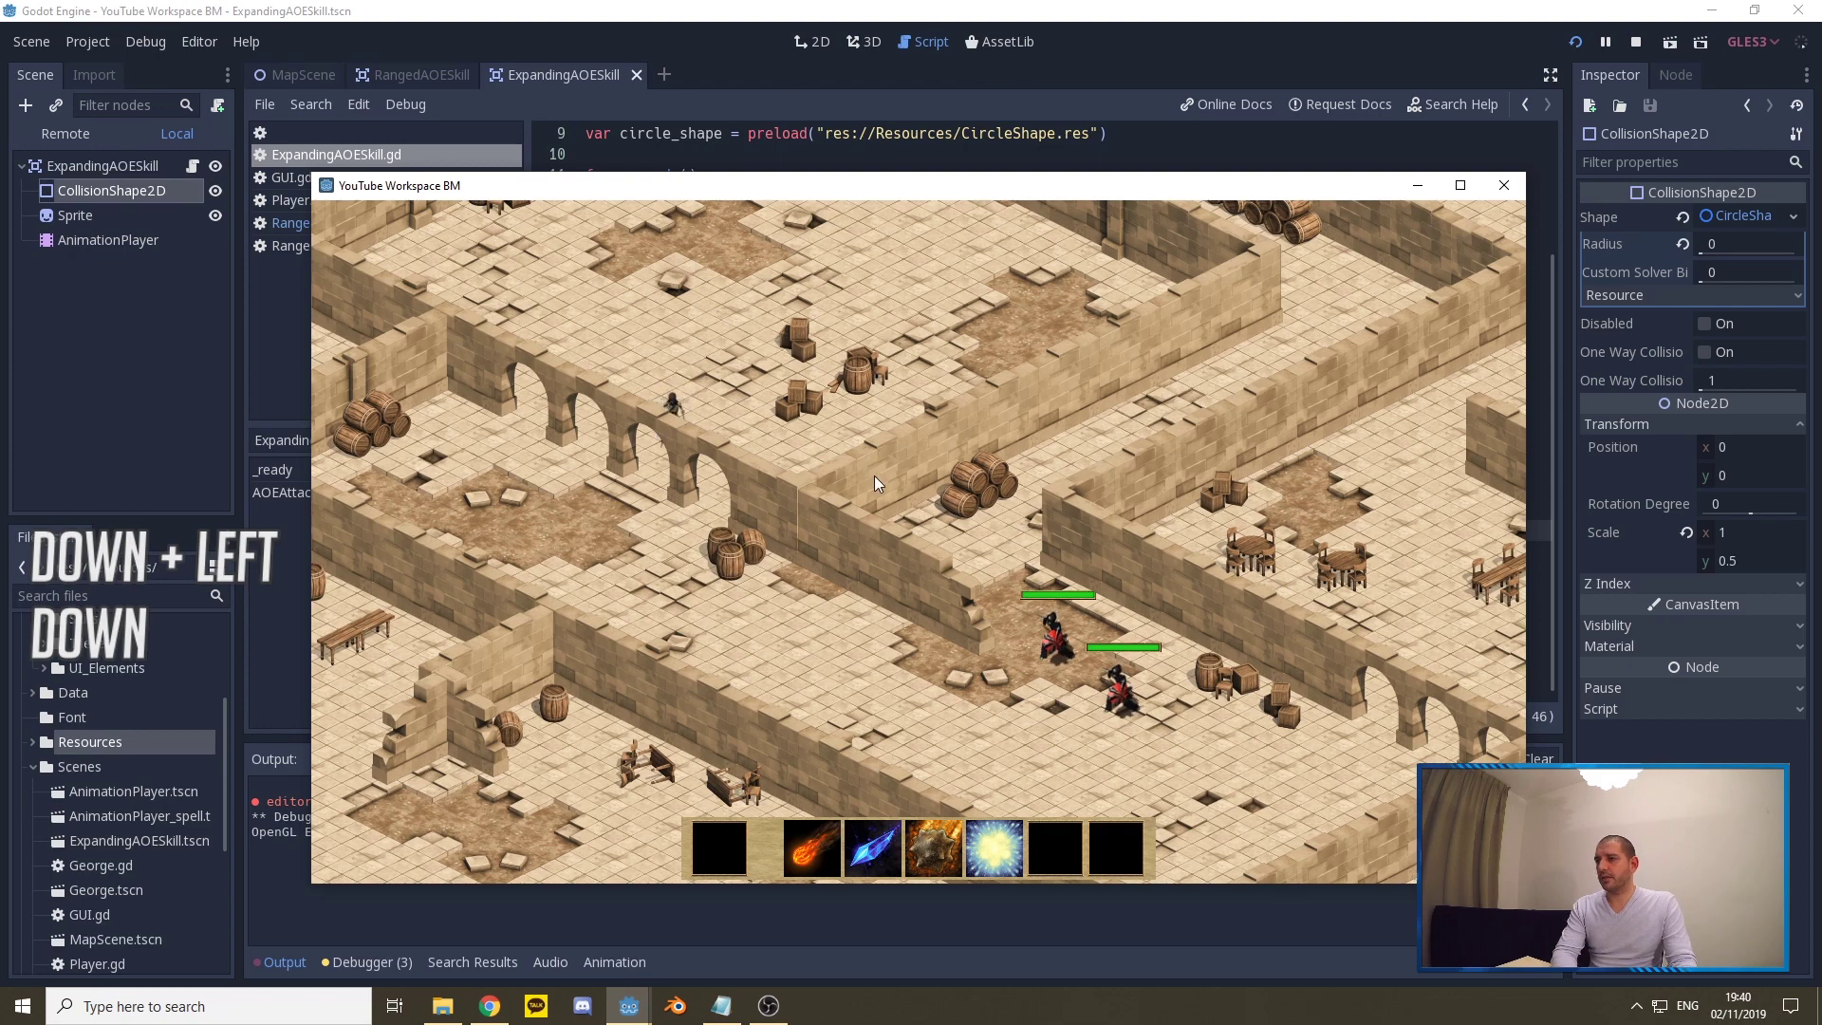
pyautogui.hotkey('Down', 'Right')
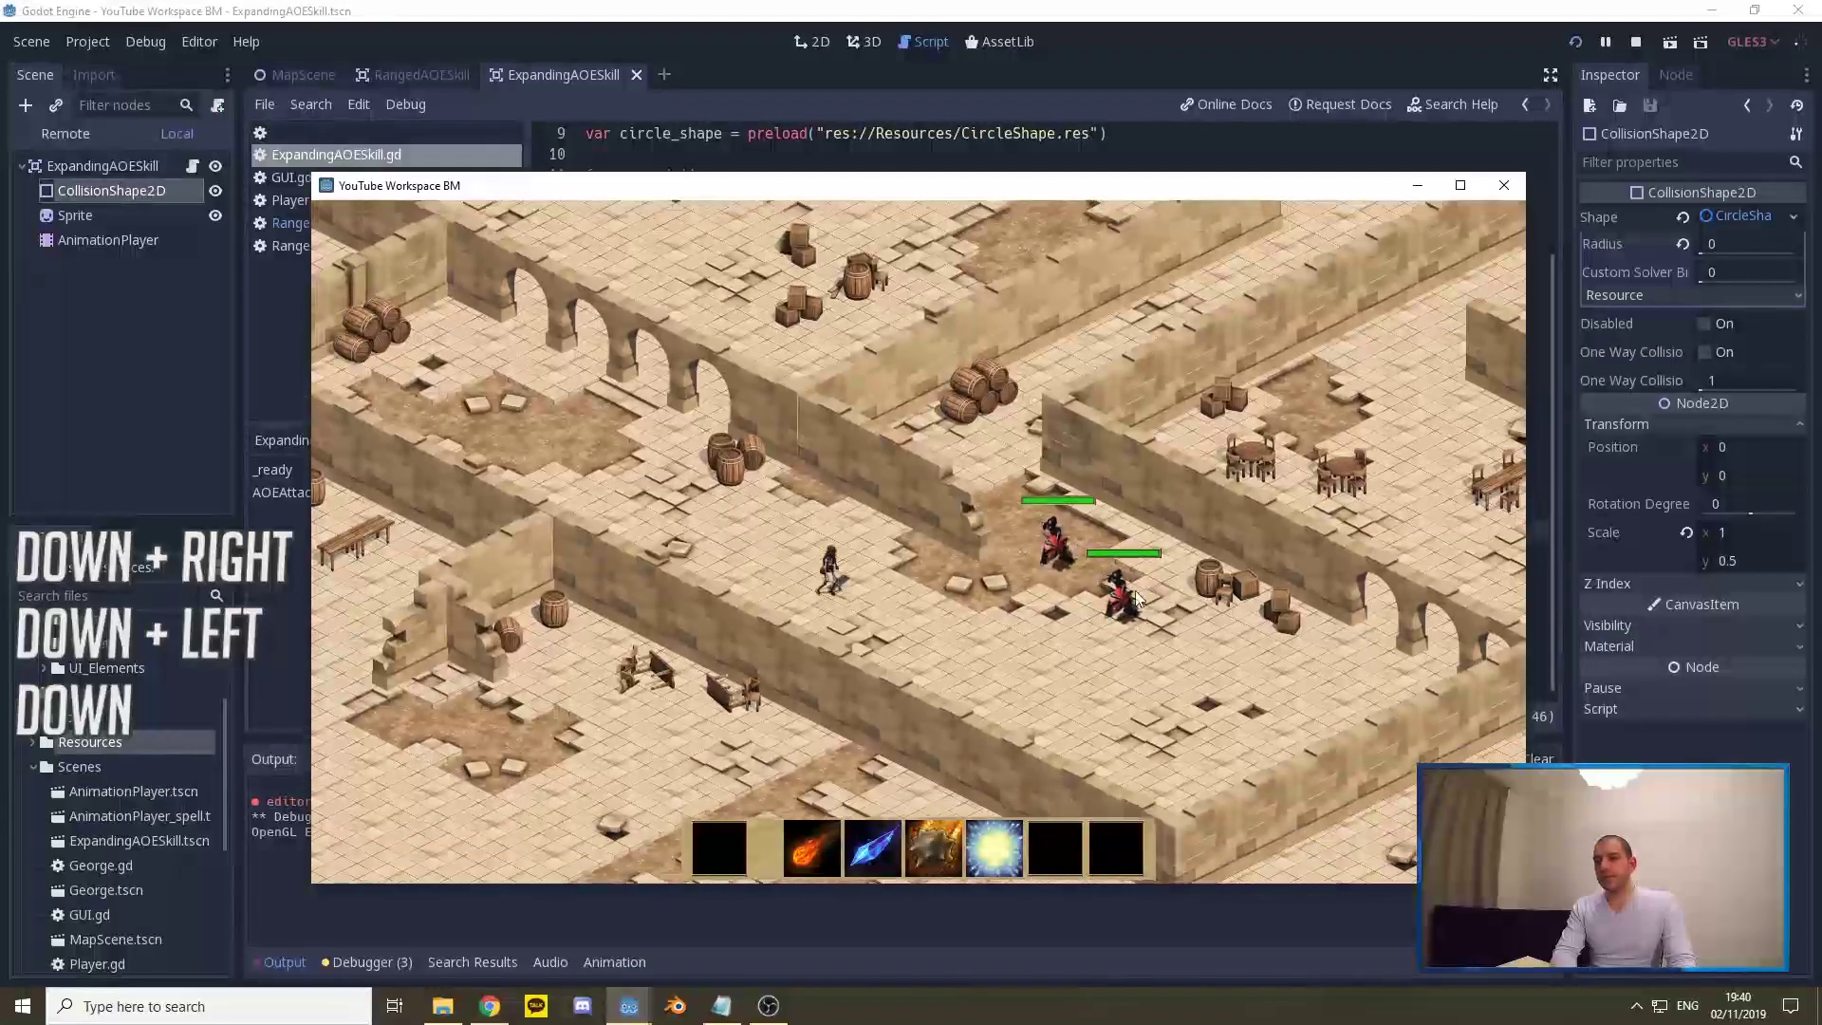
pyautogui.press('Right')
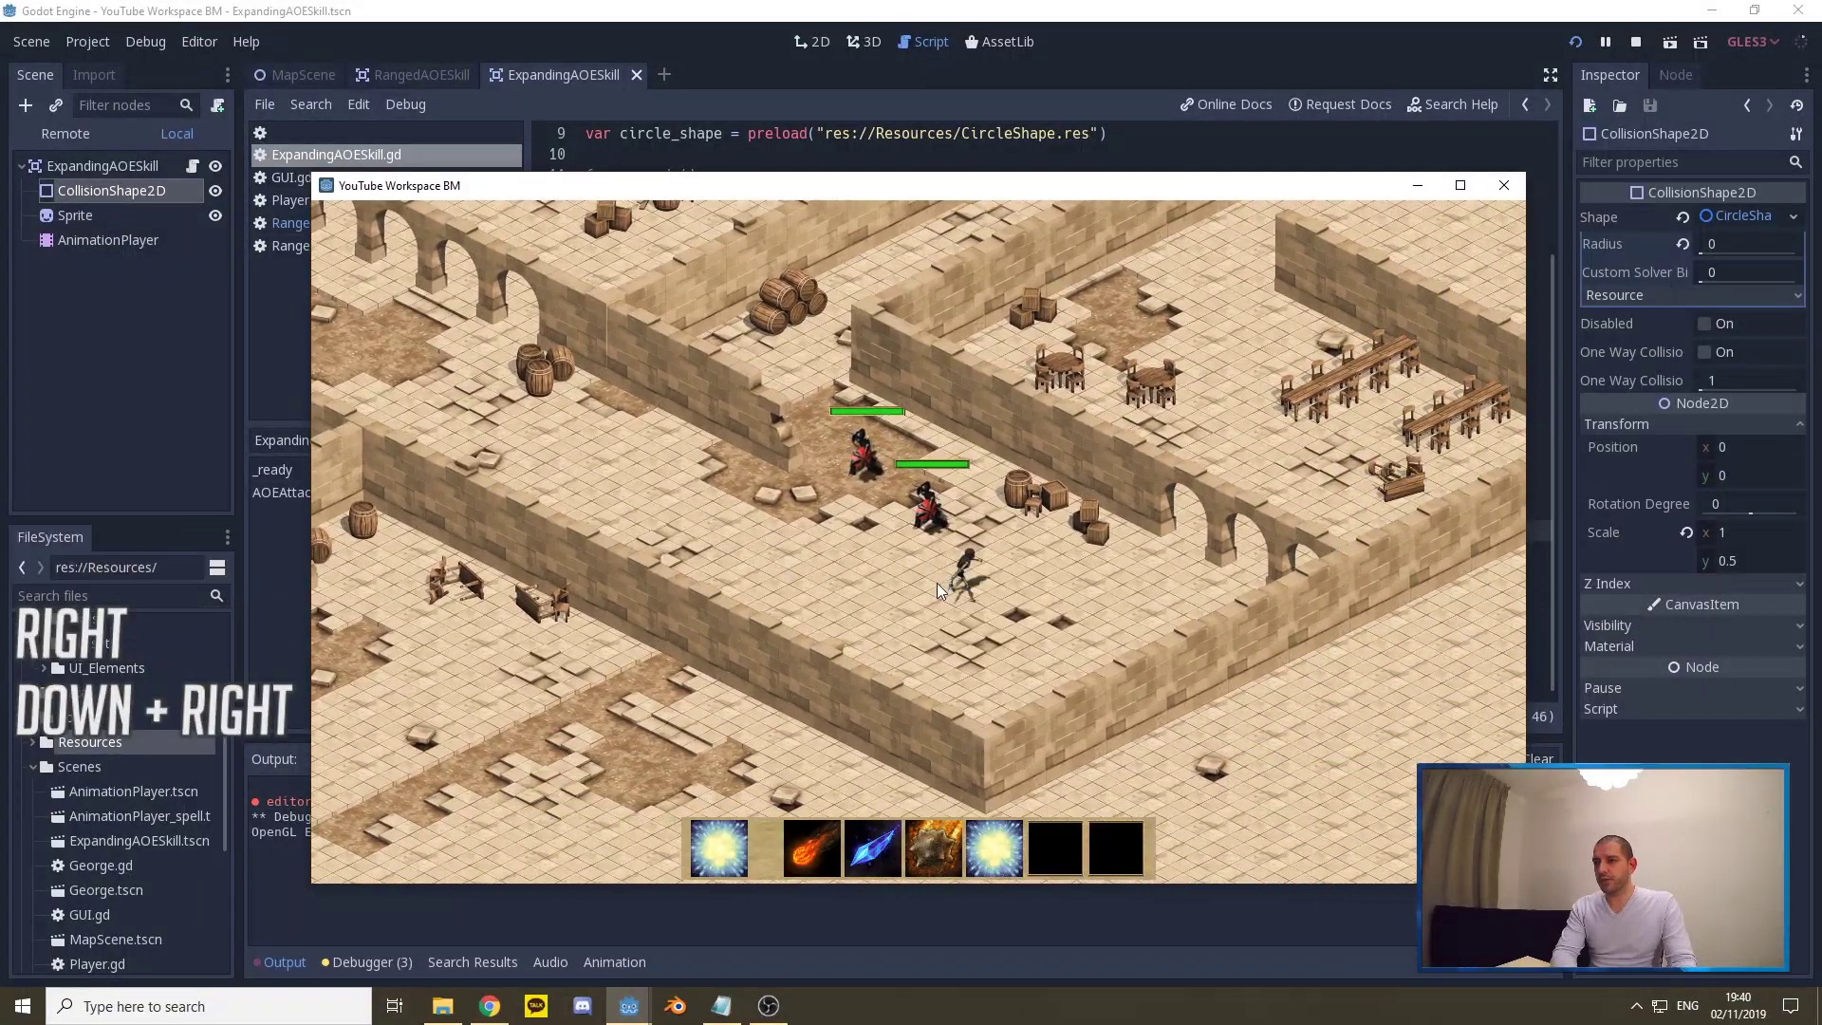
pyautogui.hotkey('Up', 'Right')
pyautogui.press('Up')
pyautogui.press('Right')
pyautogui.press('Left')
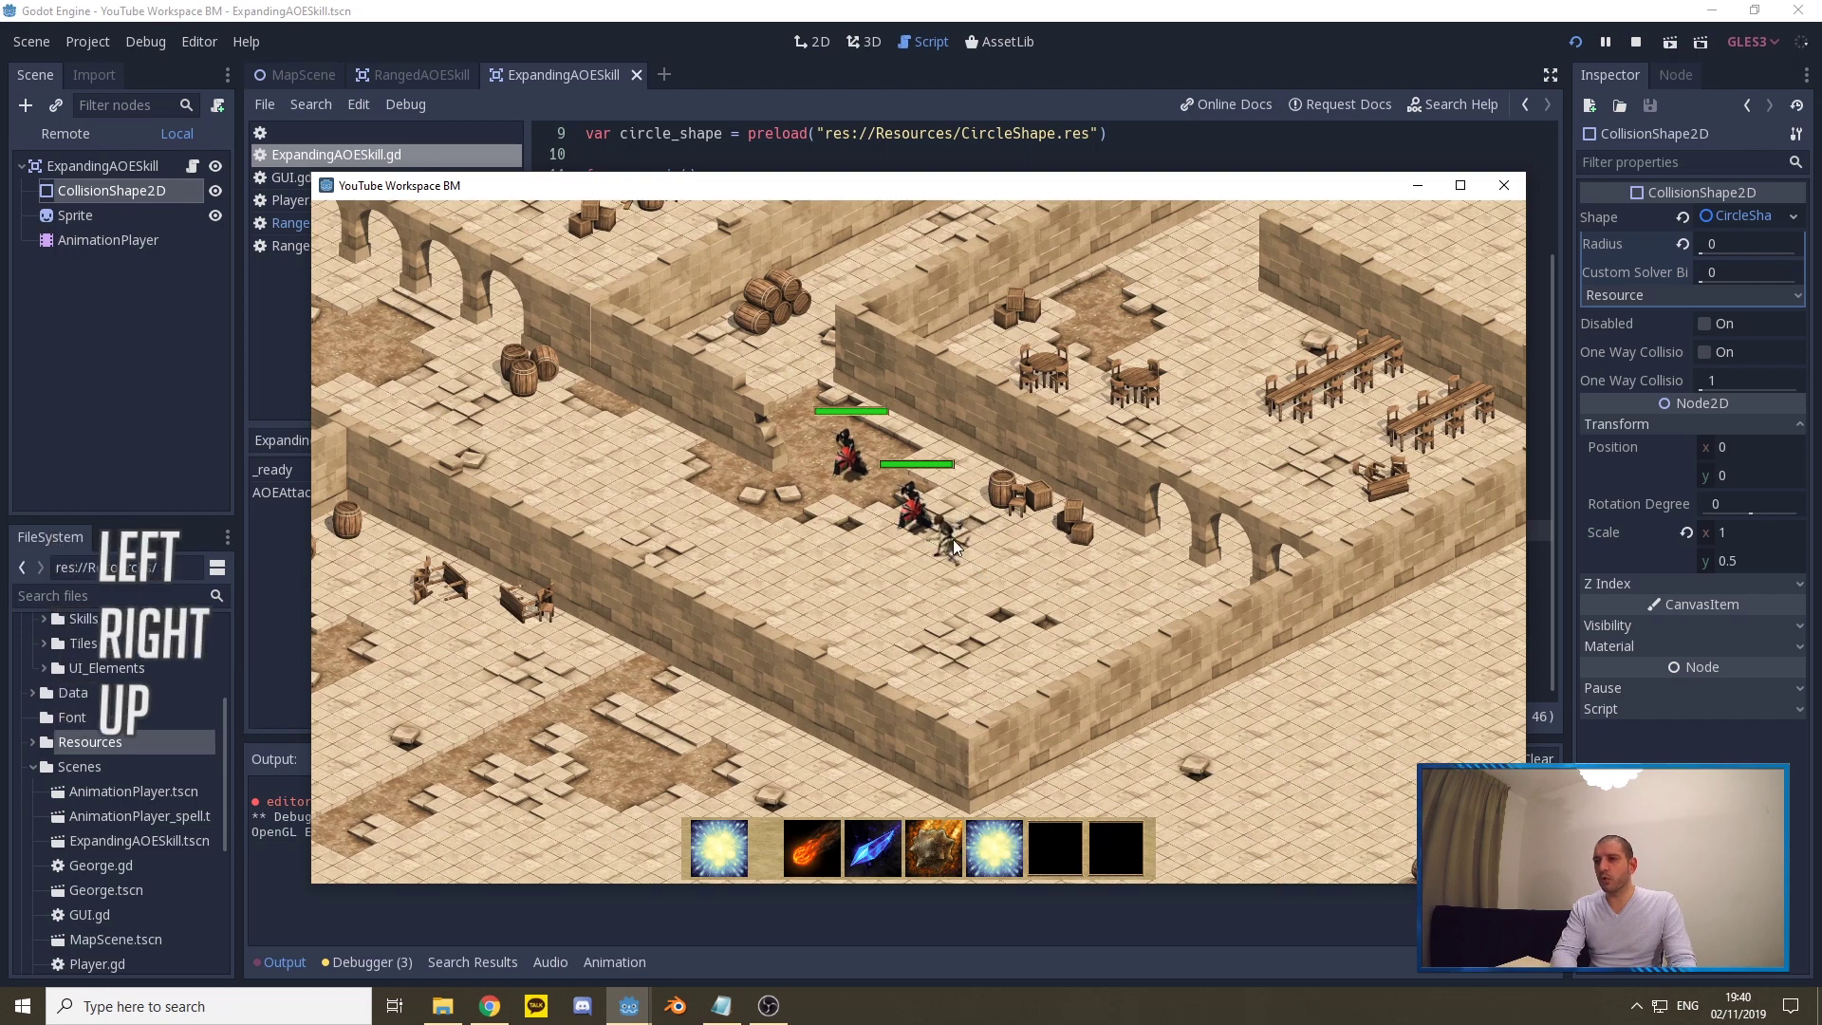
# - Cast the ice nova three times beside the enemies until both die
pyautogui.click(953, 540)
pyautogui.press('Down')
pyautogui.click(903, 611)
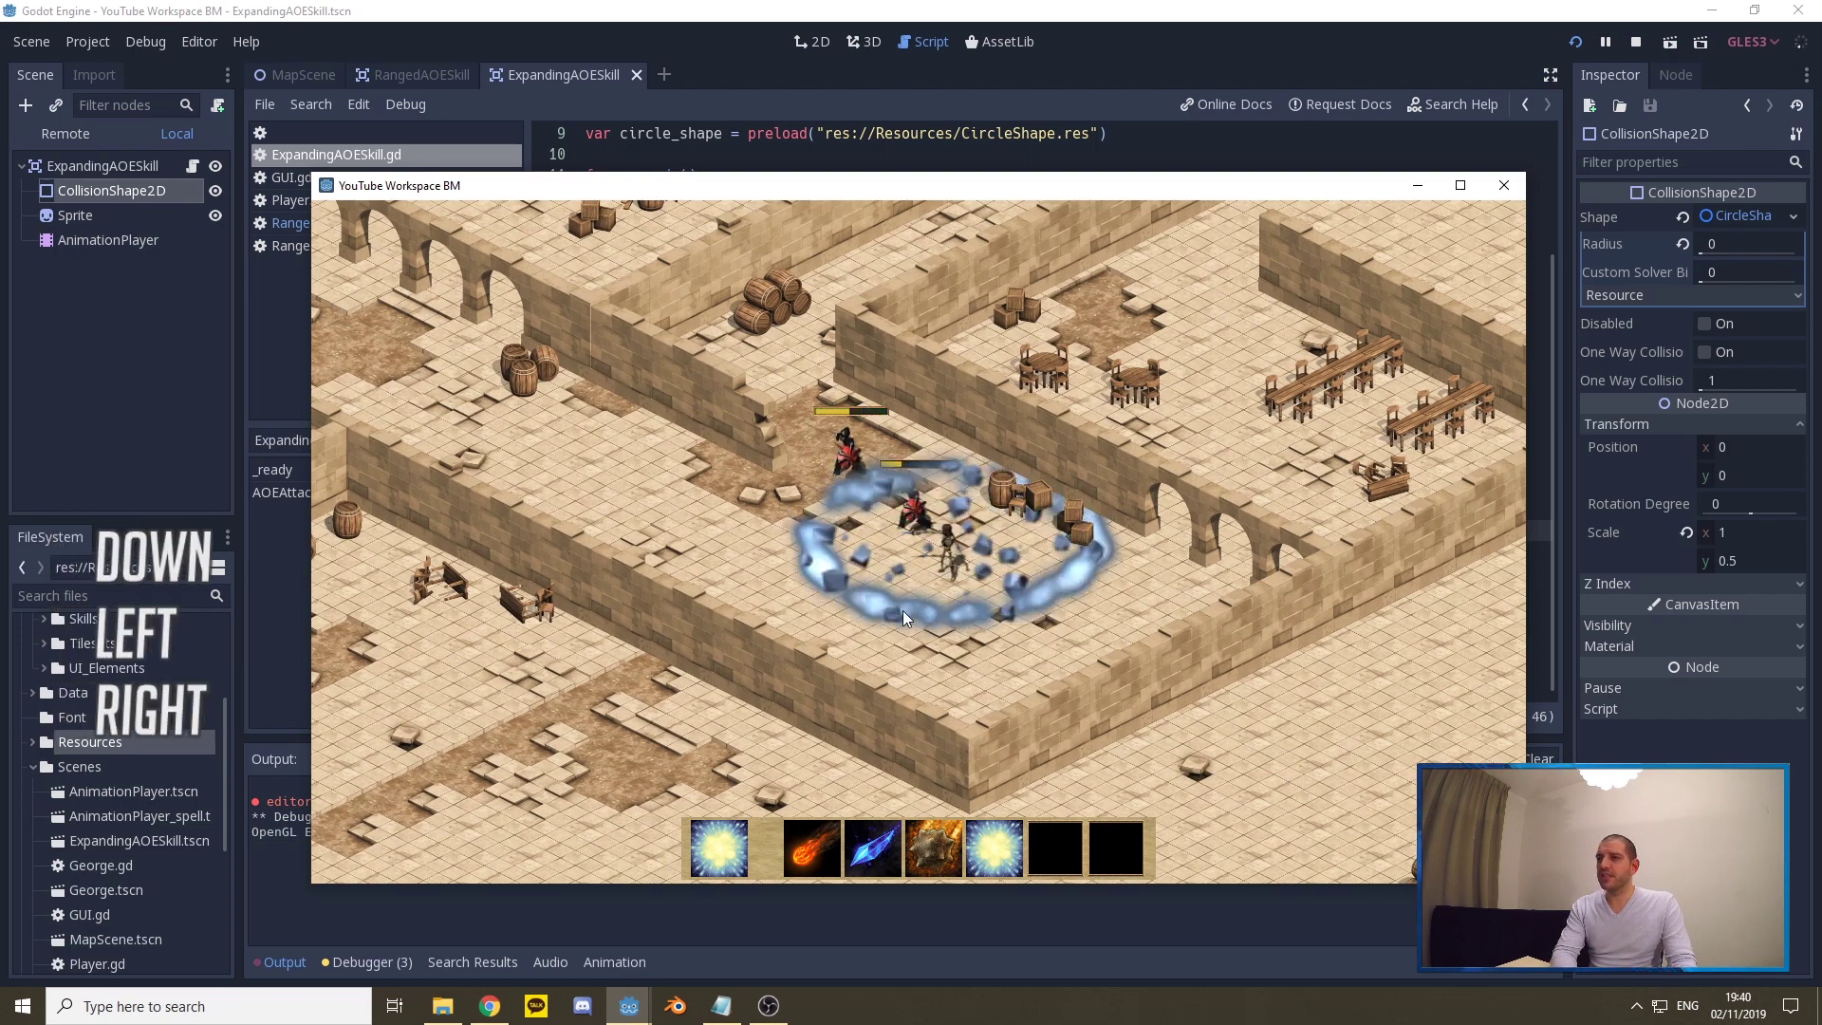
pyautogui.click(867, 551)
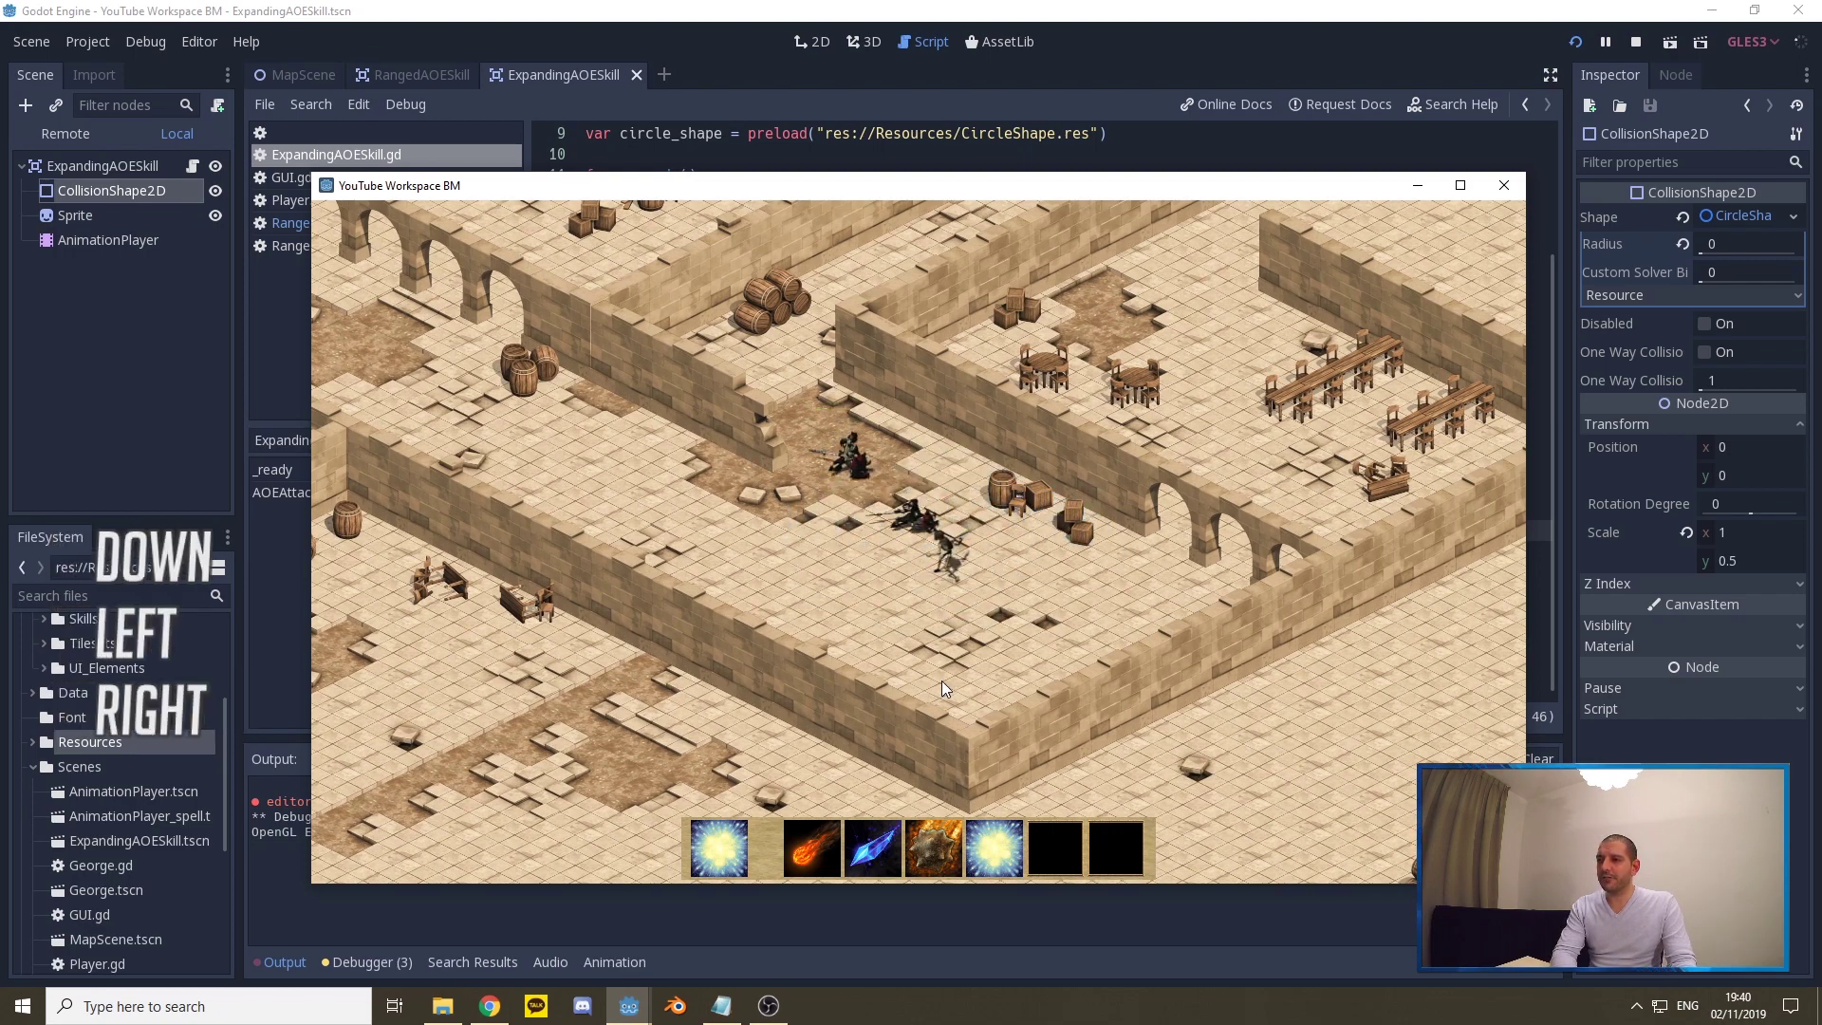